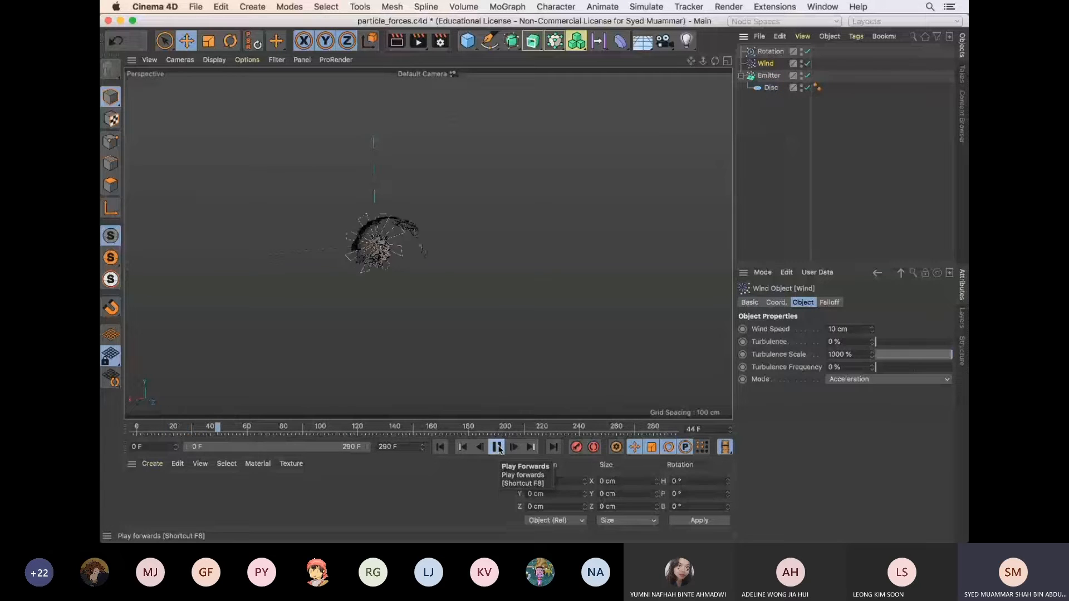
Stop the animation and examine the spiralling particle stream up close and from the side
left_click(497, 447)
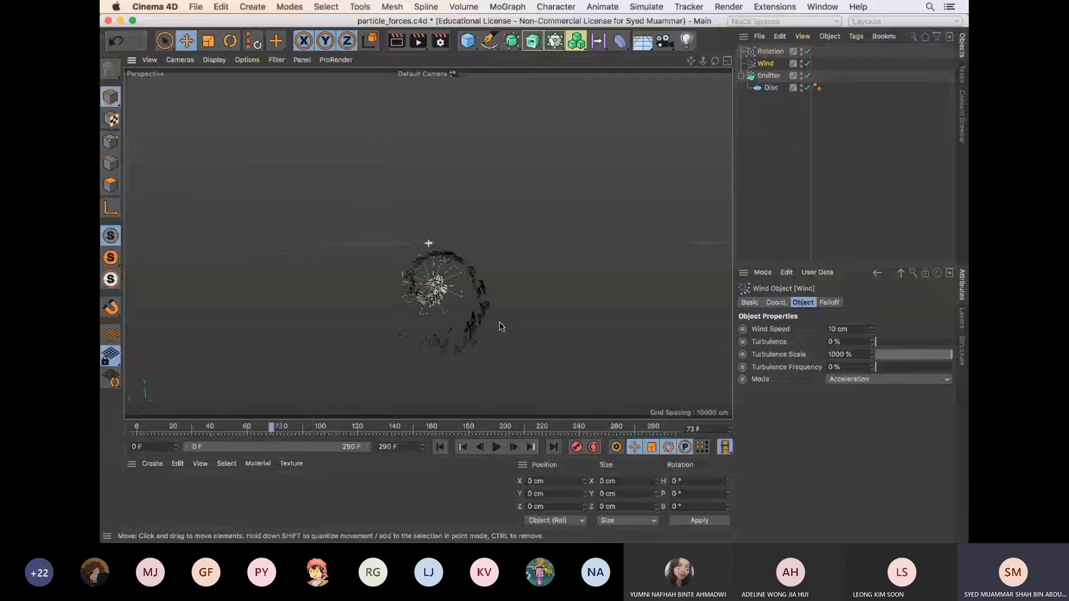
scroll(470, 337, "up", 2)
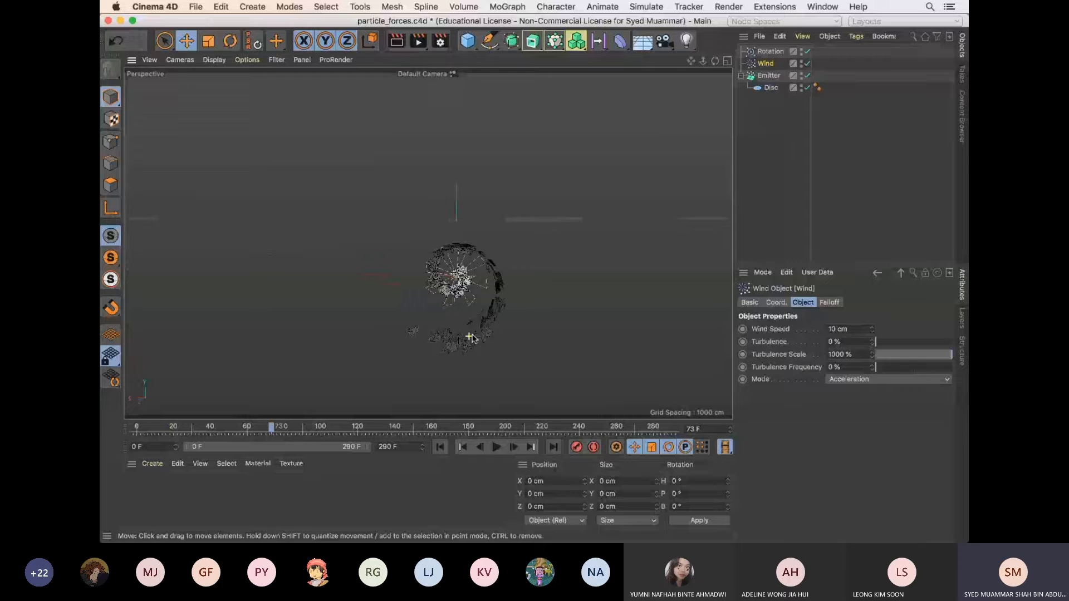
scroll(471, 338, "up", 2)
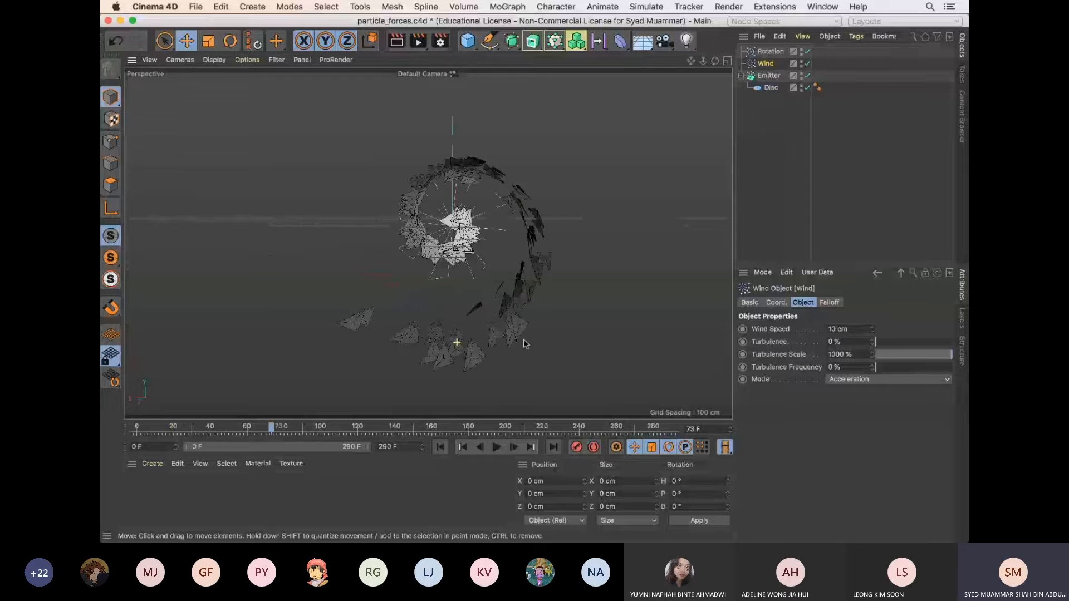
left_click_drag(531, 346, 578, 363, "alt")
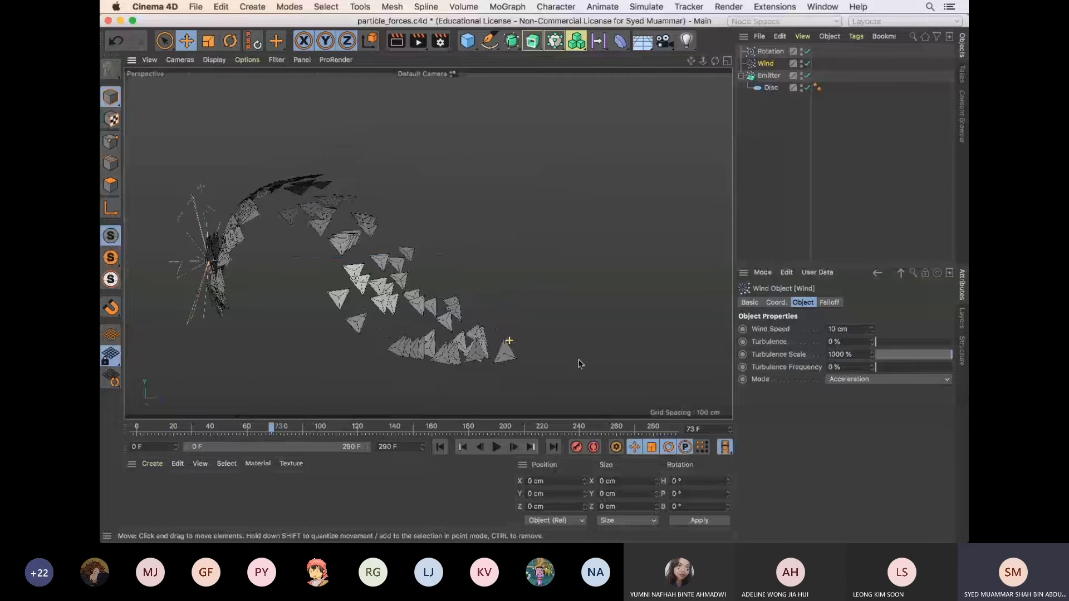
left_click_drag(578, 363, 558, 362, "alt")
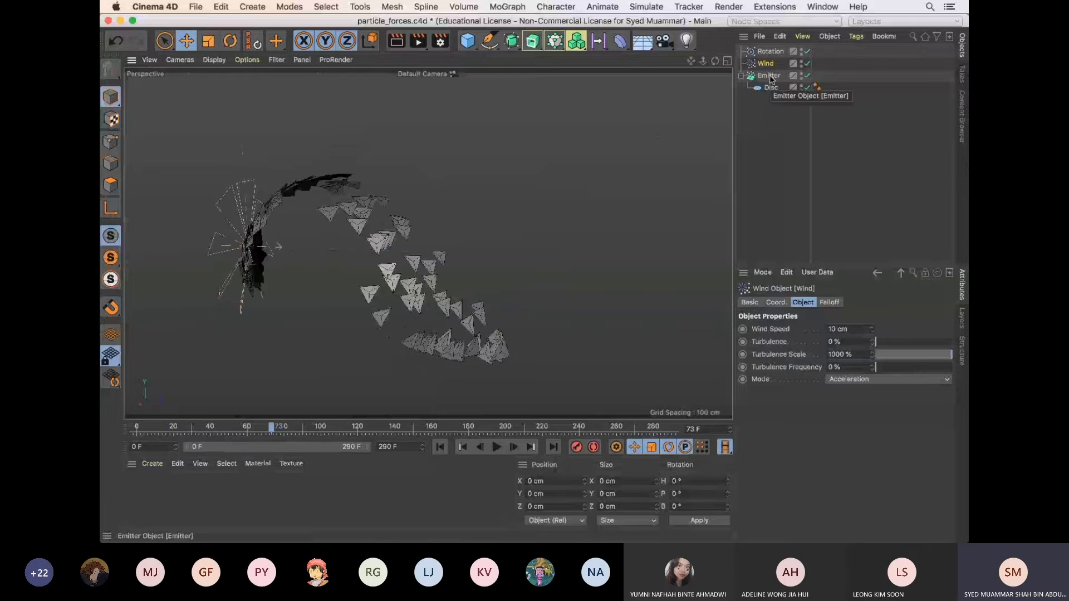
Collapse the Emitter's hierarchy and disable the Emitter, Wind and Rotation objects
left_click(752, 144)
left_click(741, 76)
left_click_drag(807, 76, 807, 51)
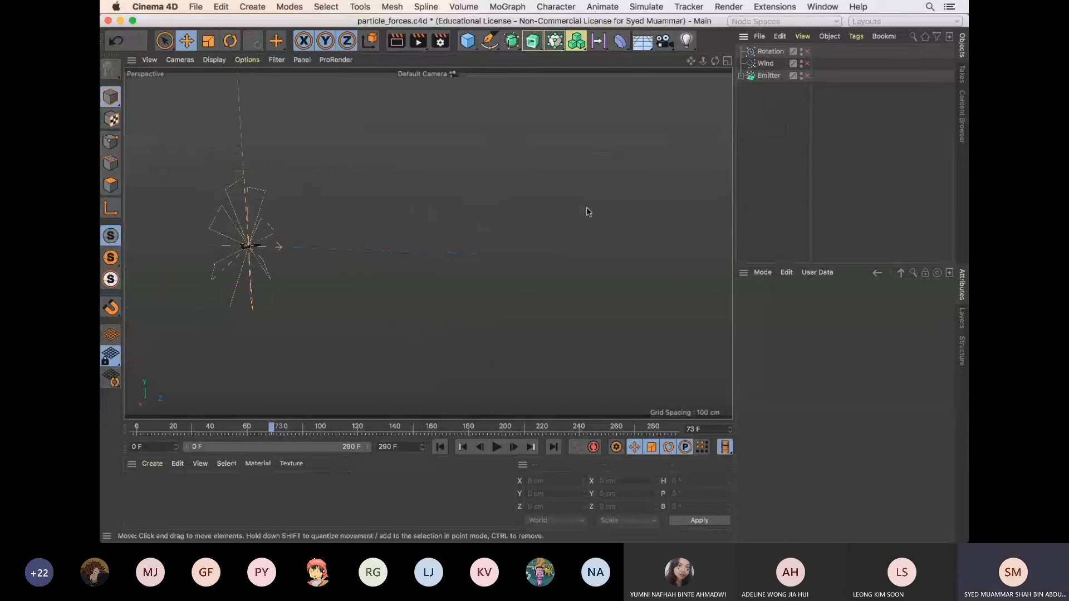
Create a new project and add a particle Emitter to the scene
key("super+n")
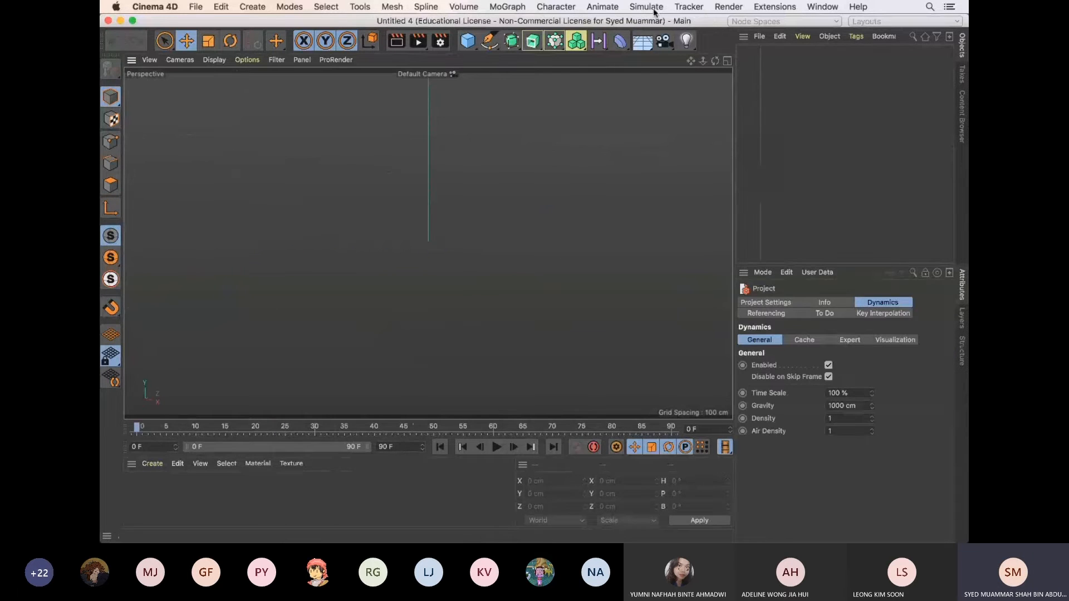
left_click(647, 7)
mouse_move(659, 65)
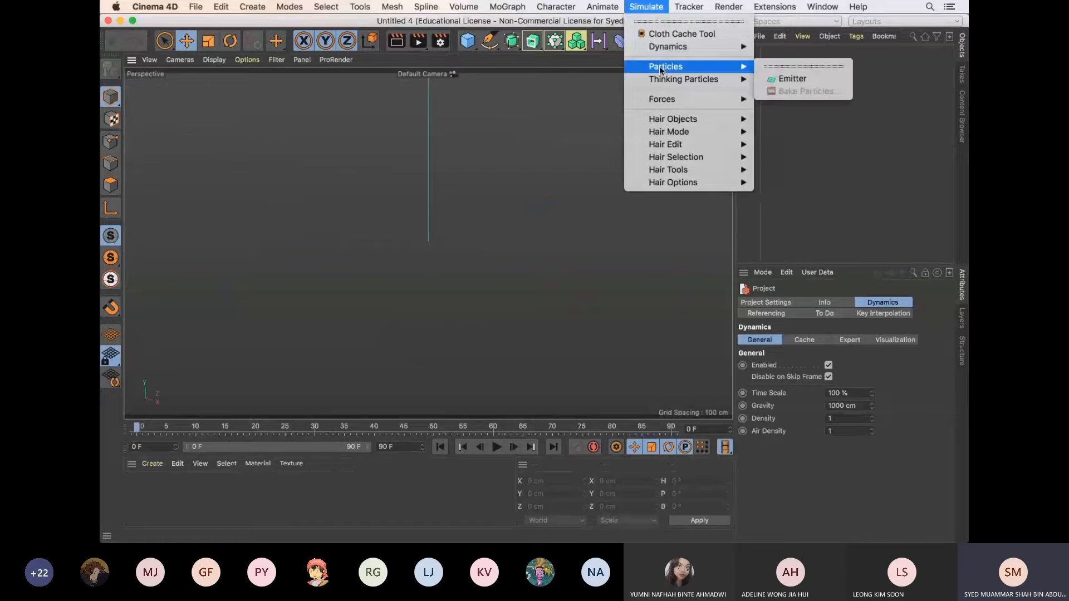
left_click(808, 85)
Play the animation repeatedly to preview how the emitter releases particles with its default settings
left_click(496, 448)
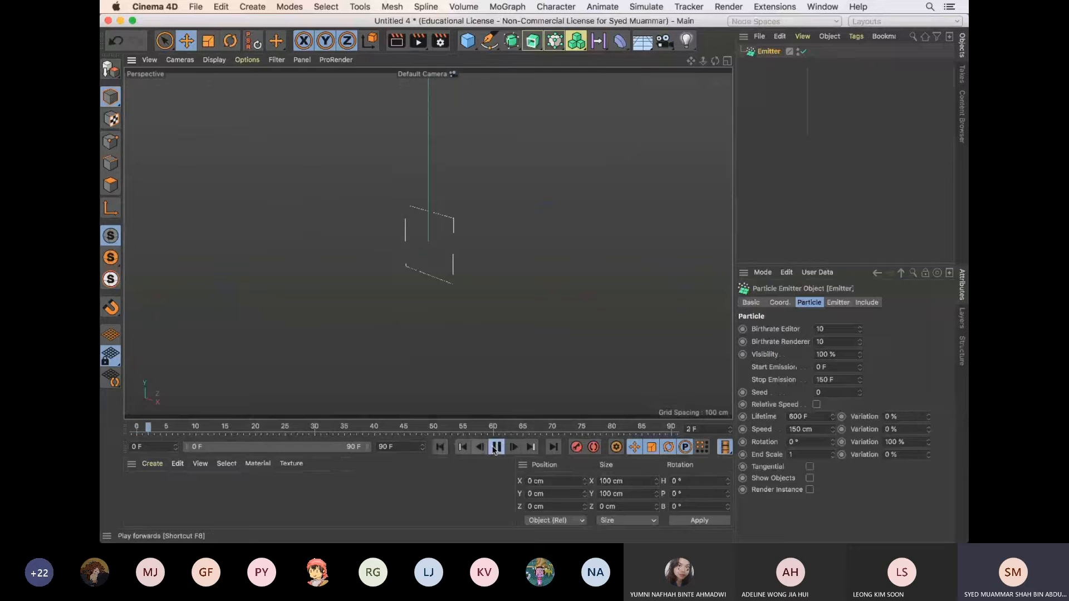
left_click(497, 449)
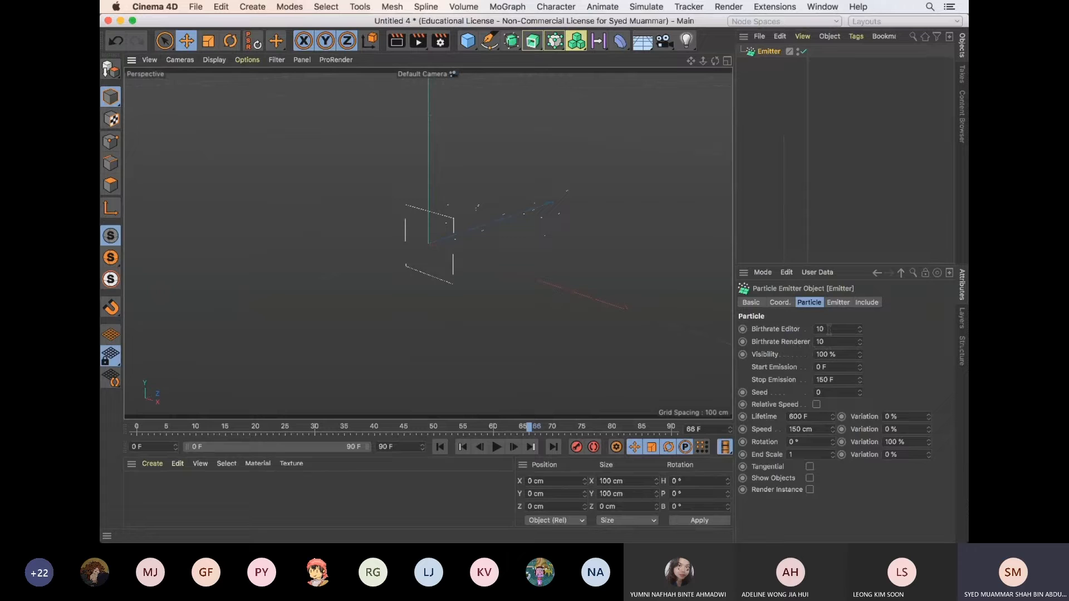
left_click(440, 448)
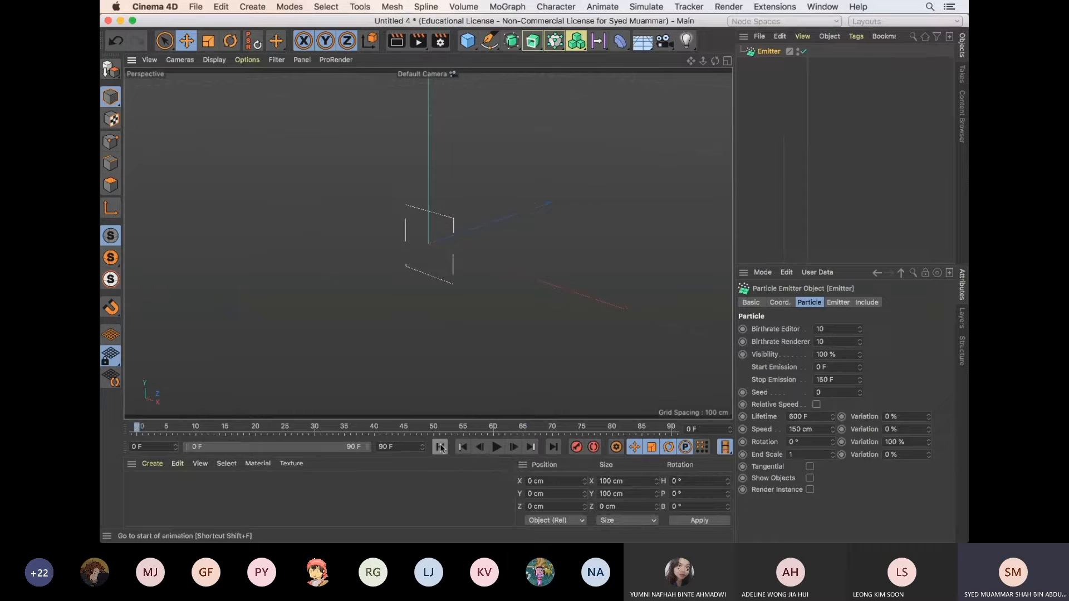
left_click(496, 447)
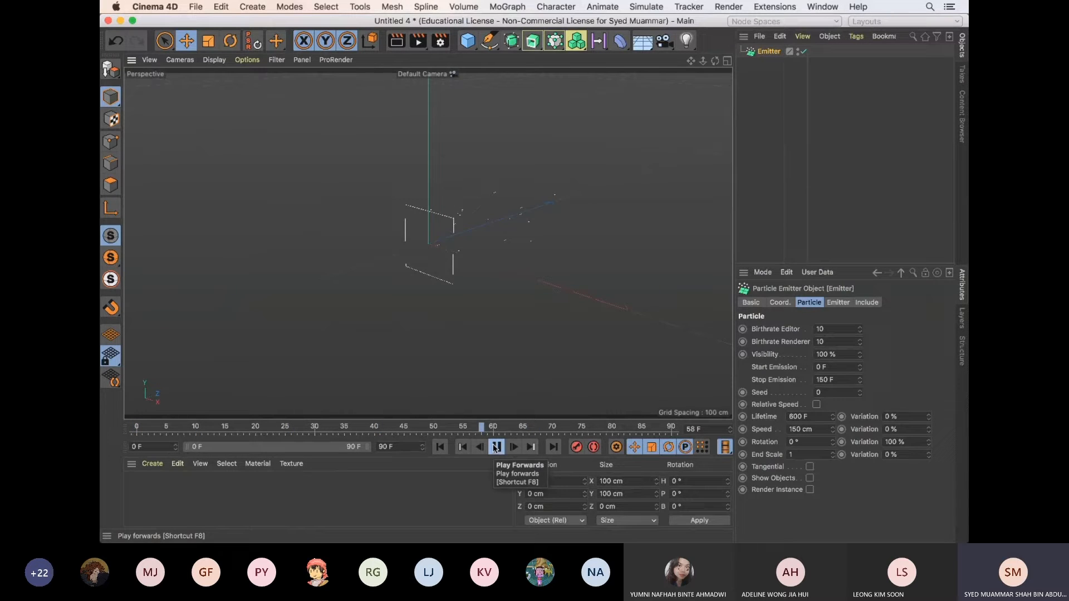
left_click(496, 447)
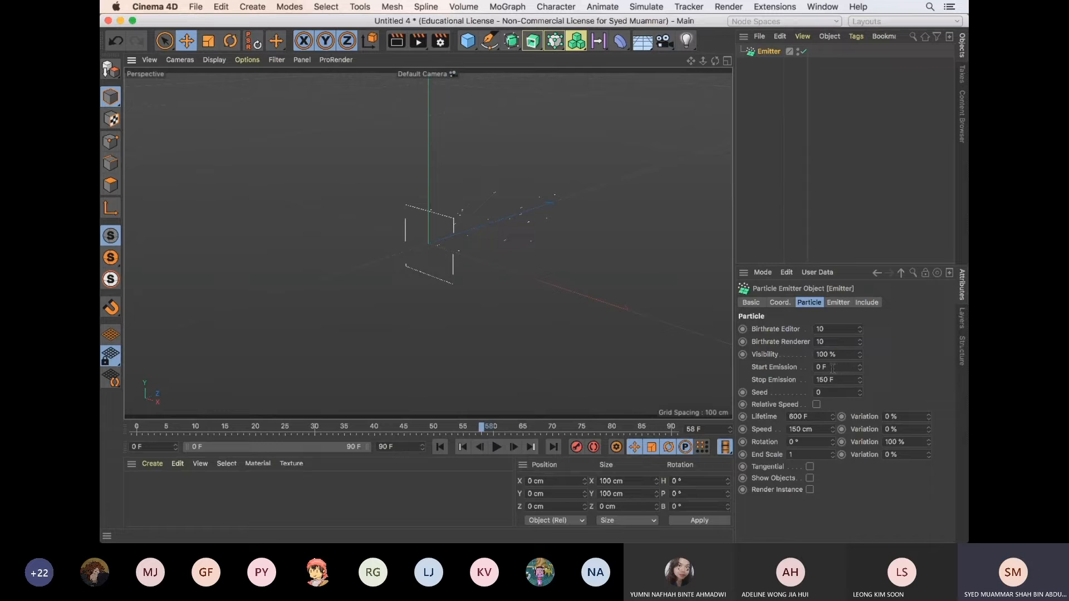
left_click_drag(846, 368, 818, 368)
left_click(498, 447)
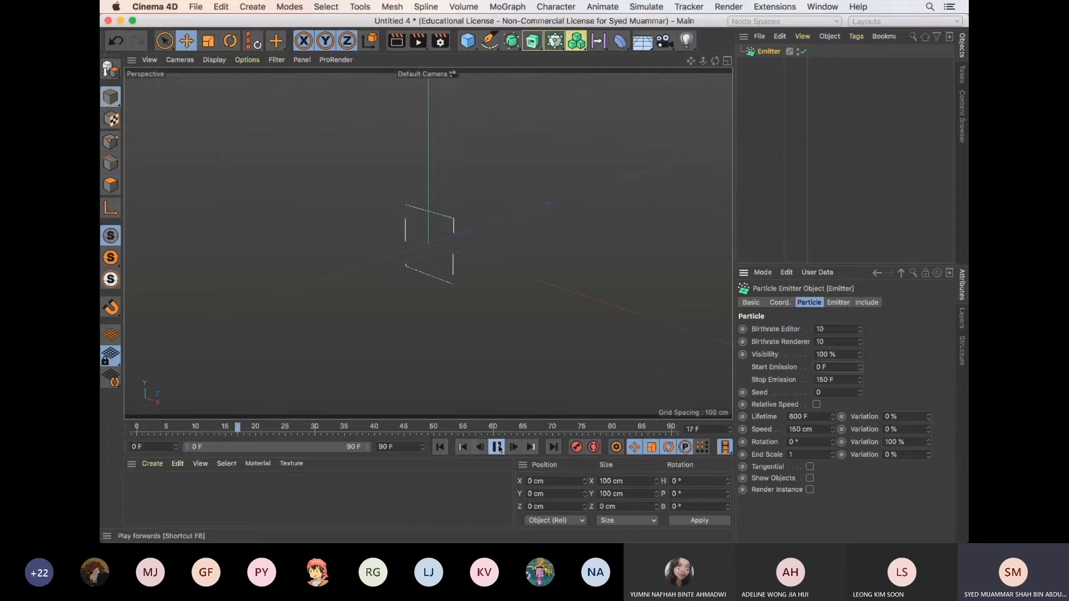
left_click(498, 449)
Set the emitter's Start Emission to 50 F and play the animation from the first frame
double_click(823, 367)
type("50")
key("Return")
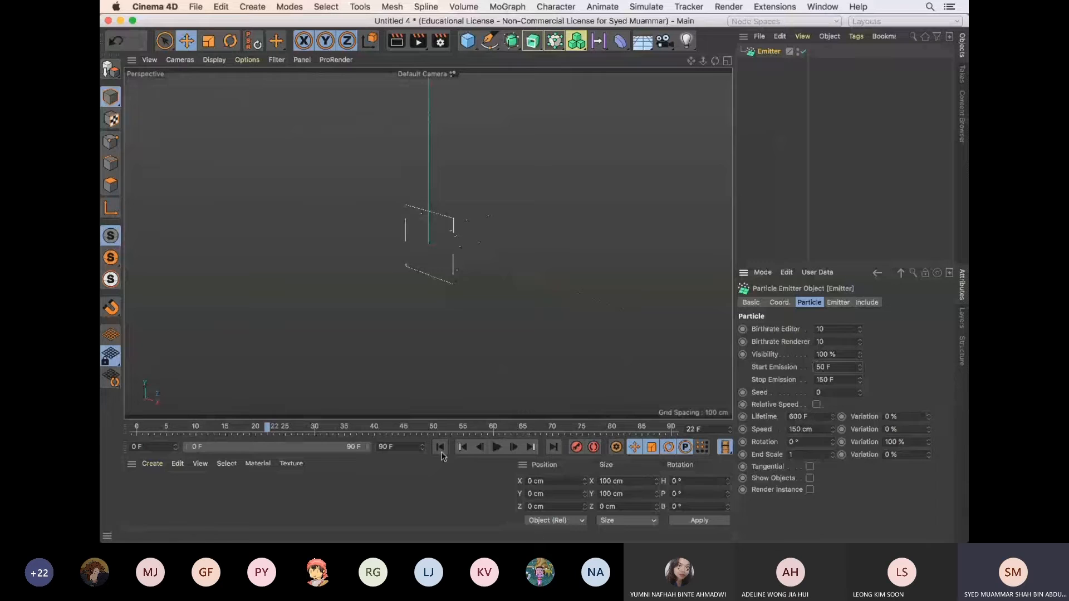
left_click(440, 450)
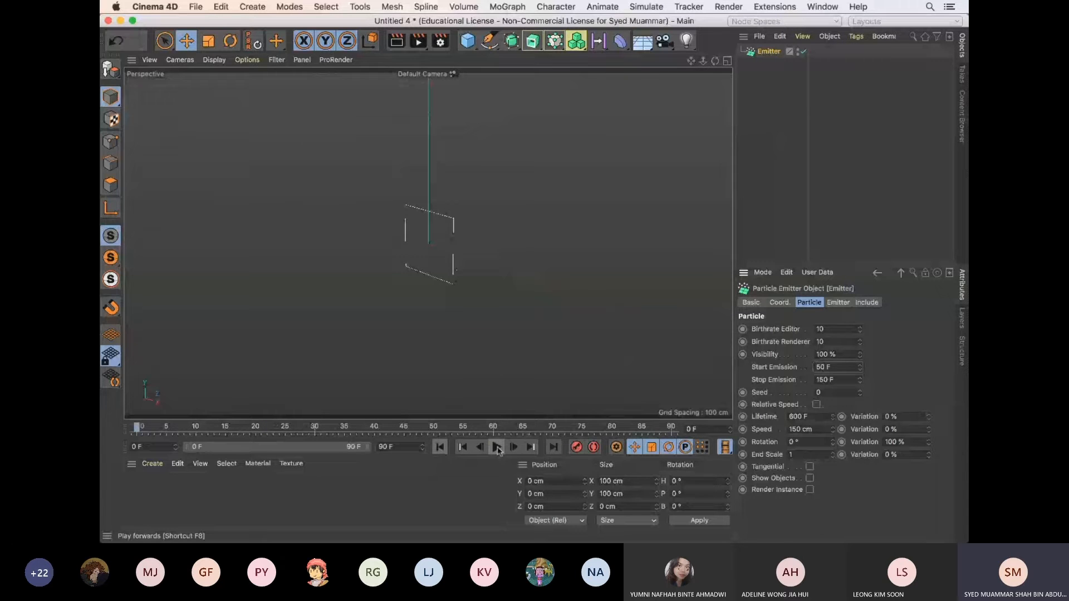
left_click(498, 449)
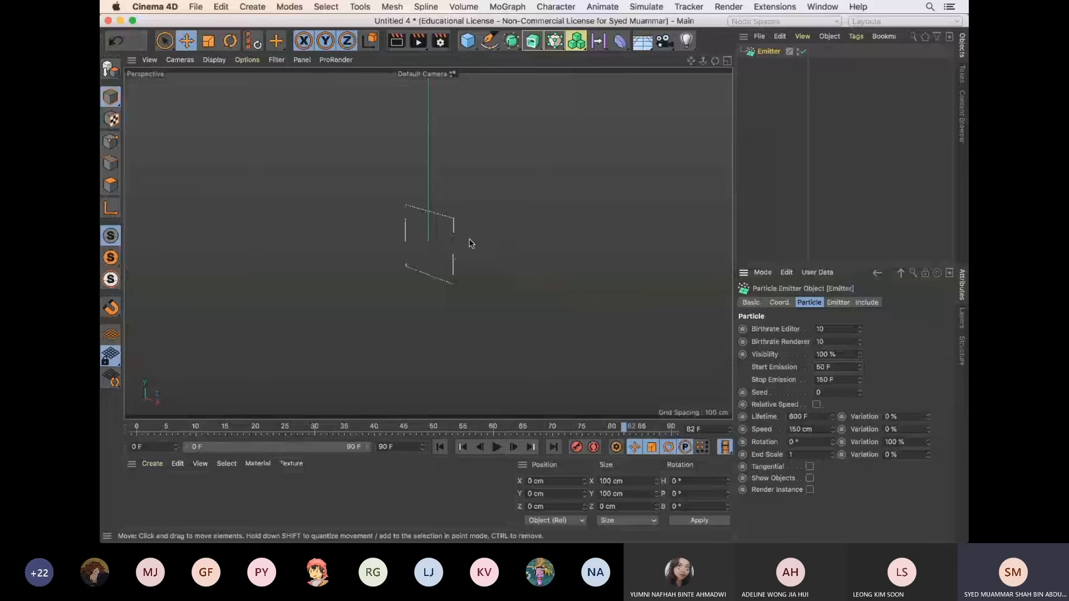
Set the emitter's Start Emission to 0 F and Stop Emission to 50 F, and preview the animation
double_click(823, 367)
type("0")
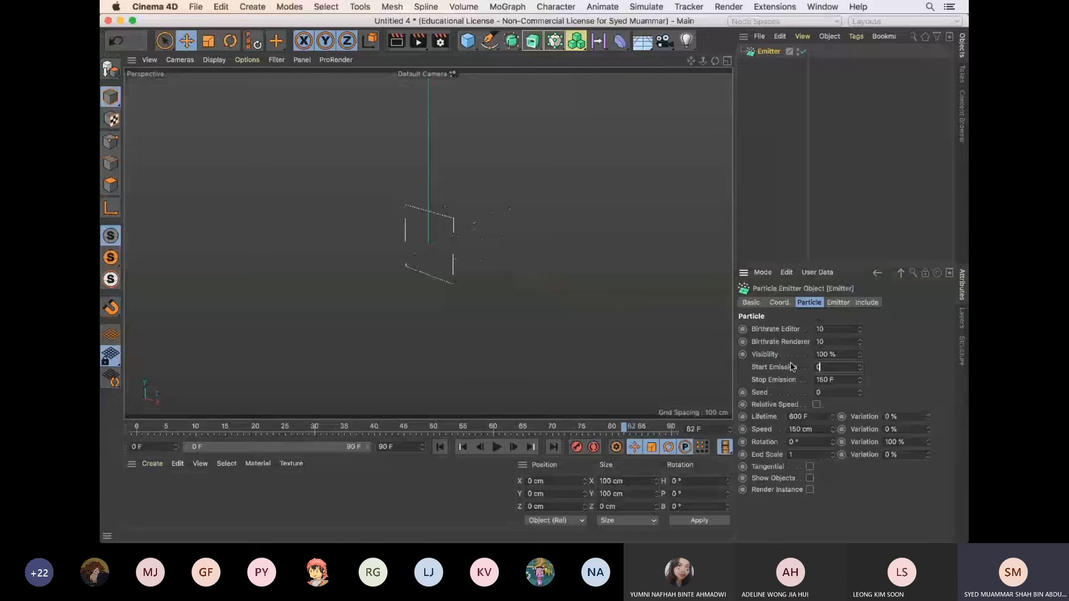
key("Tab")
type("8")
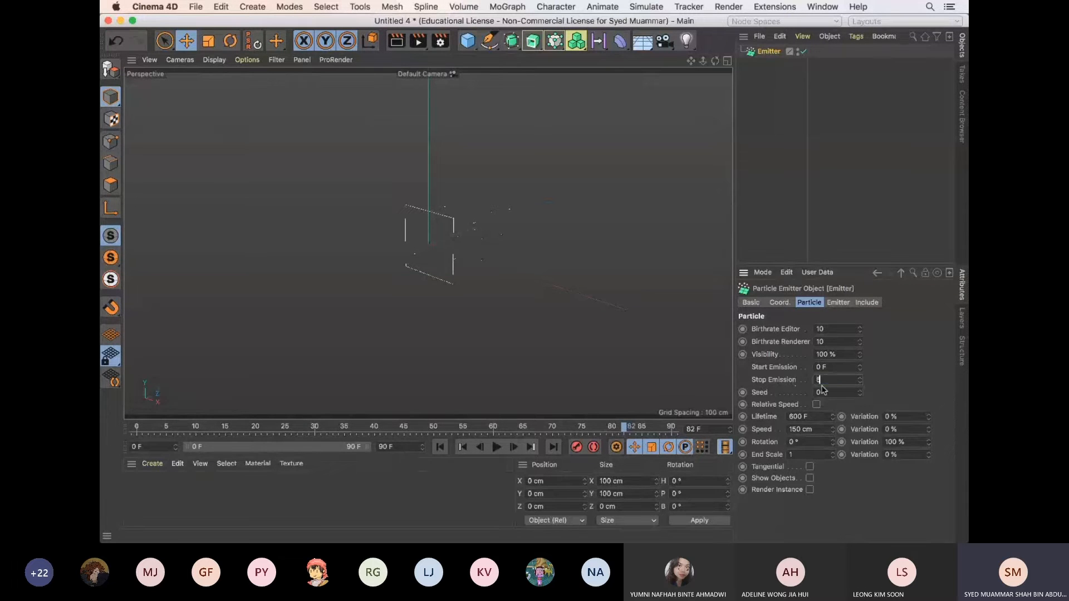
type("0 F")
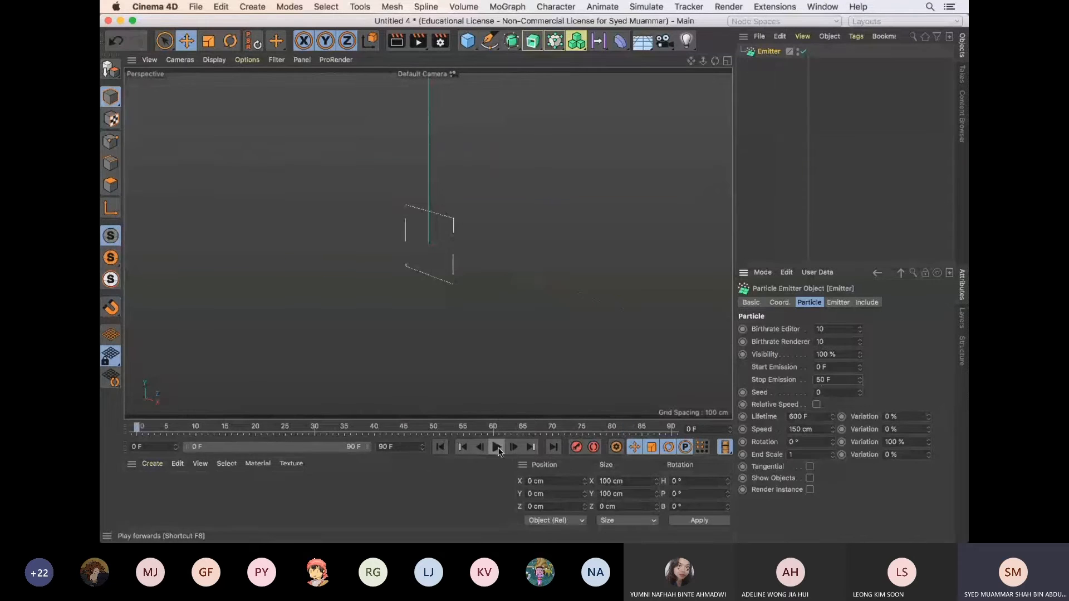
left_click(498, 447)
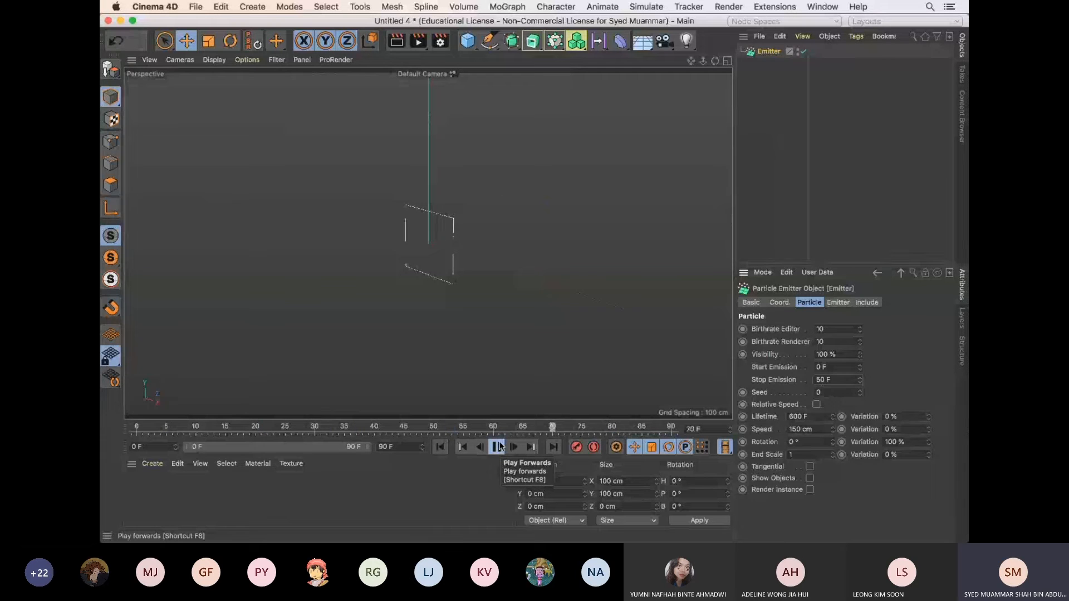
left_click(497, 447)
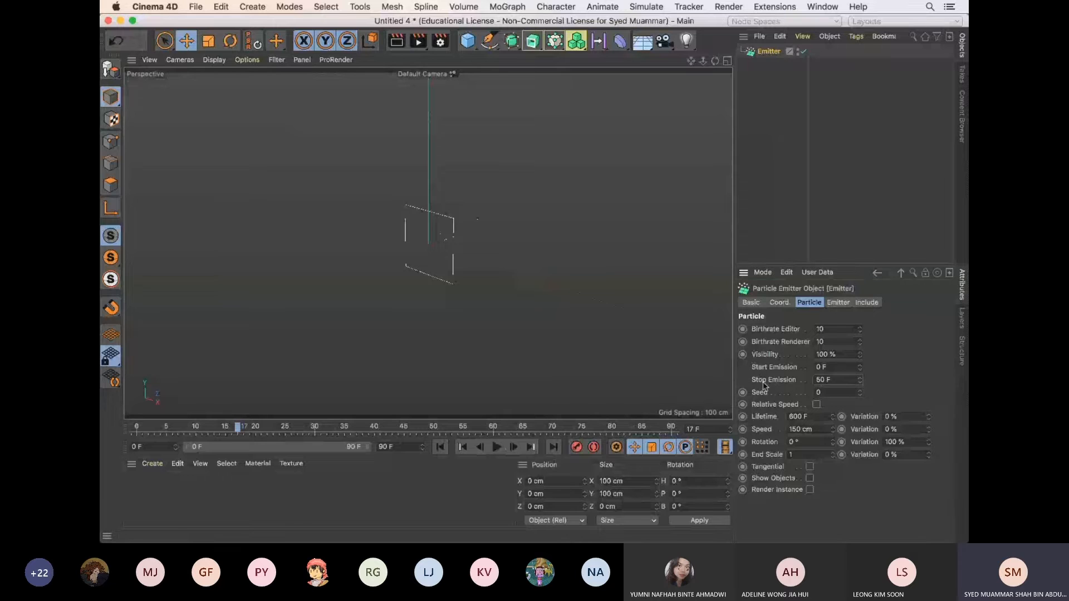
Set the emitter's Stop Emission to 150 F and try a Lifetime of 50 F in playback before undoing the Lifetime change
left_click(837, 380)
type("1")
left_click_drag(796, 418, 772, 417)
type("5")
left_click(444, 445)
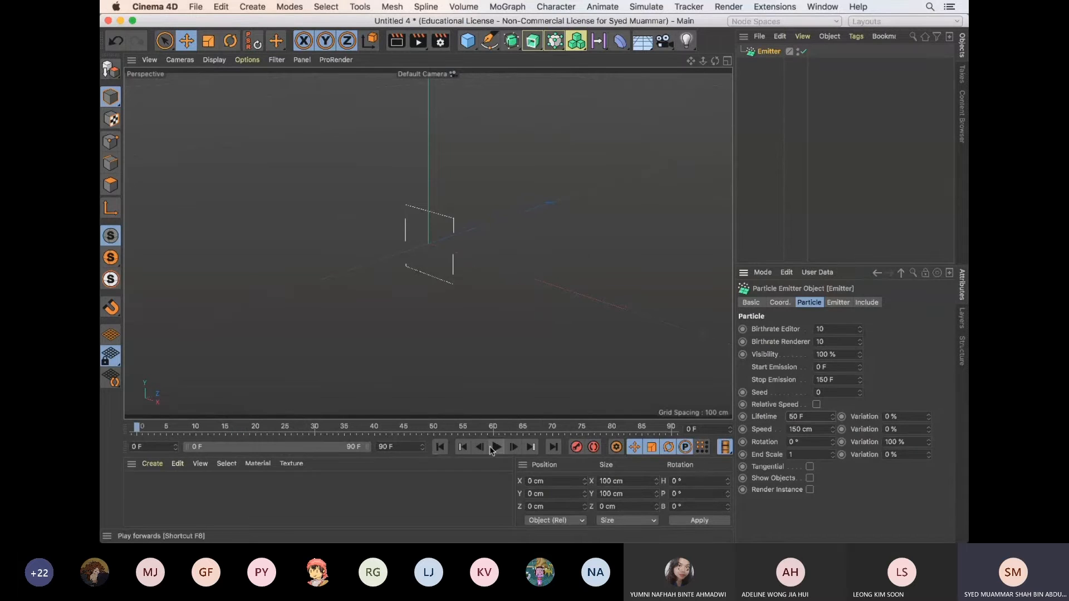
left_click(495, 448)
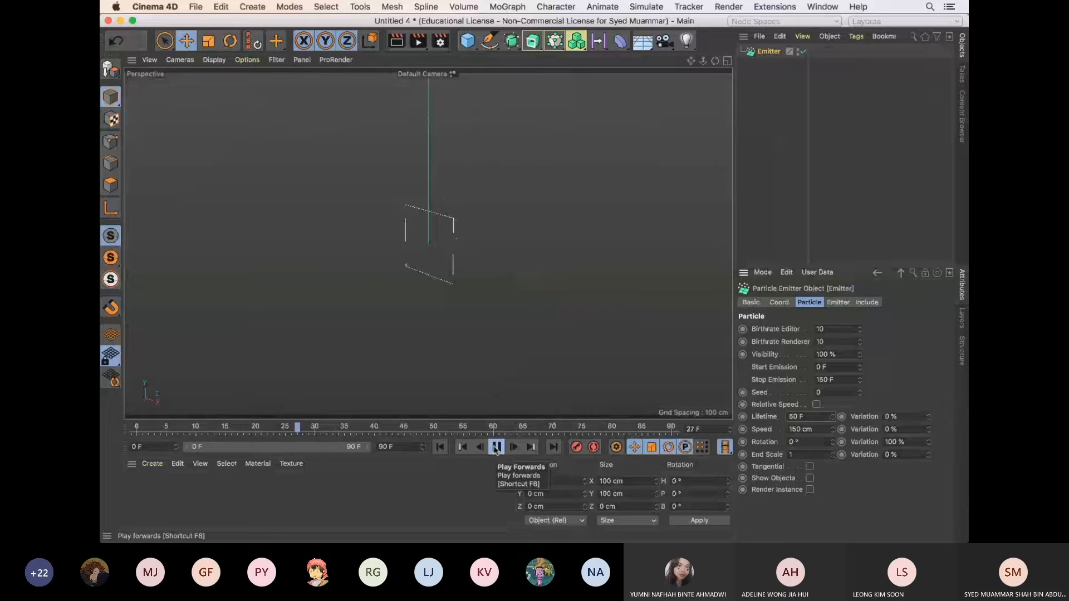
left_click(496, 450)
key("super+z")
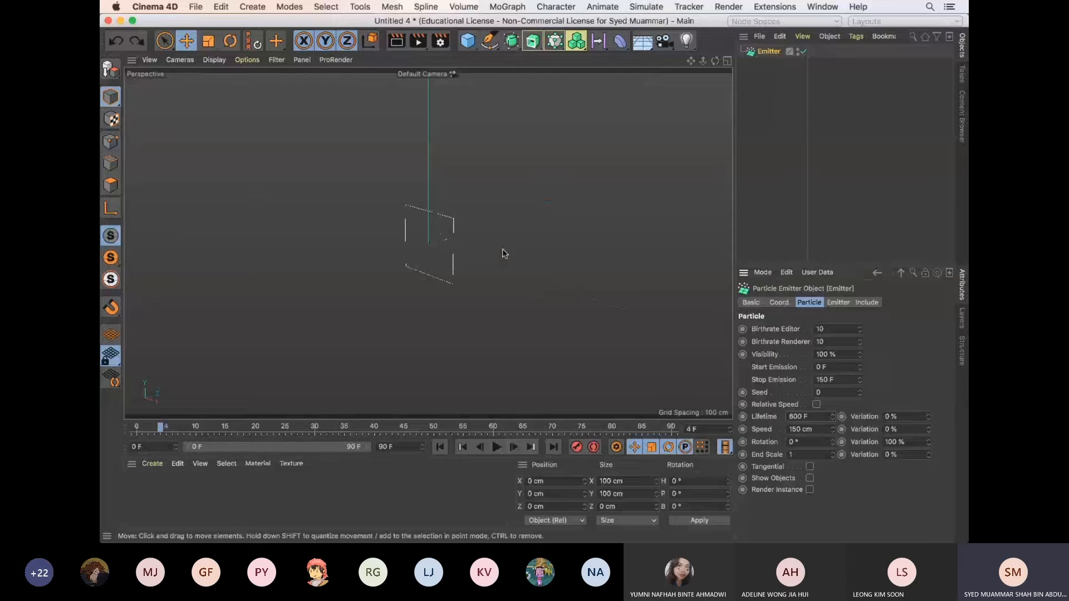
Set the emitter's particle Speed to 850 cm
scroll(474, 272, "up", 5)
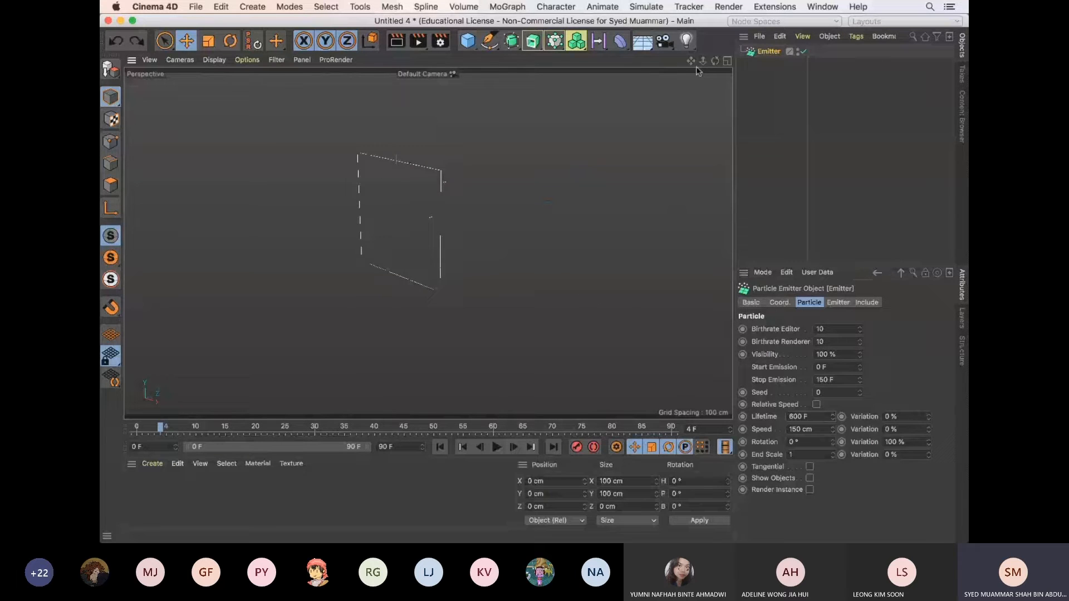
left_click_drag(691, 61, 534, 277)
middle_click_drag(534, 278, 533, 264, "alt")
type("8")
key("Return")
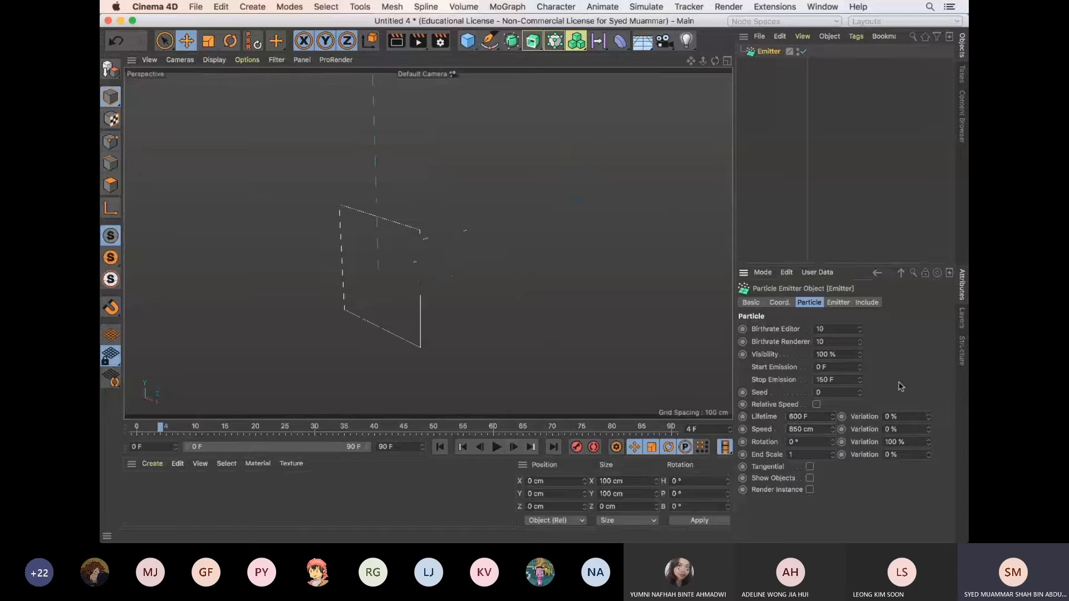
Play the animation from the first frame to preview the particle speed
left_click(441, 447)
left_click(498, 447)
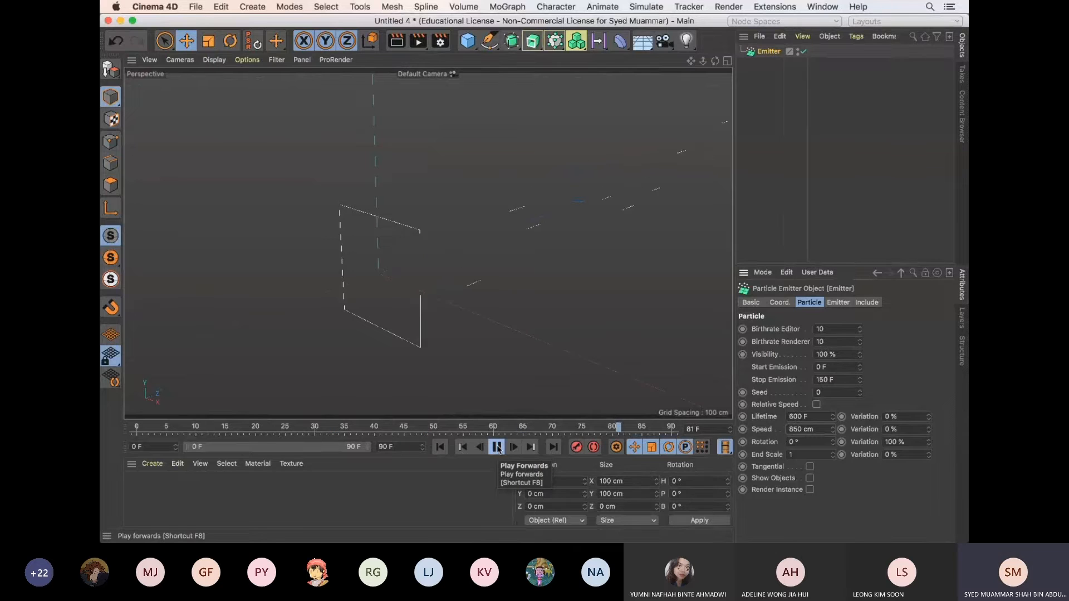
left_click(497, 447)
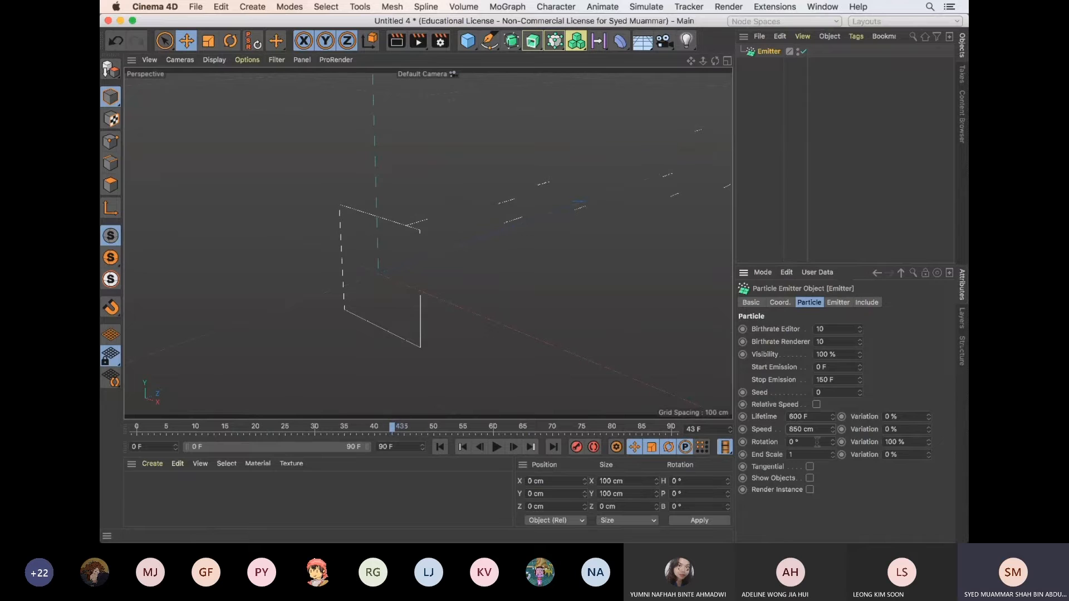
Set the particle Rotation to 90° and play the animation from the first frame
double_click(796, 442)
type("90")
key("Return")
left_click(440, 447)
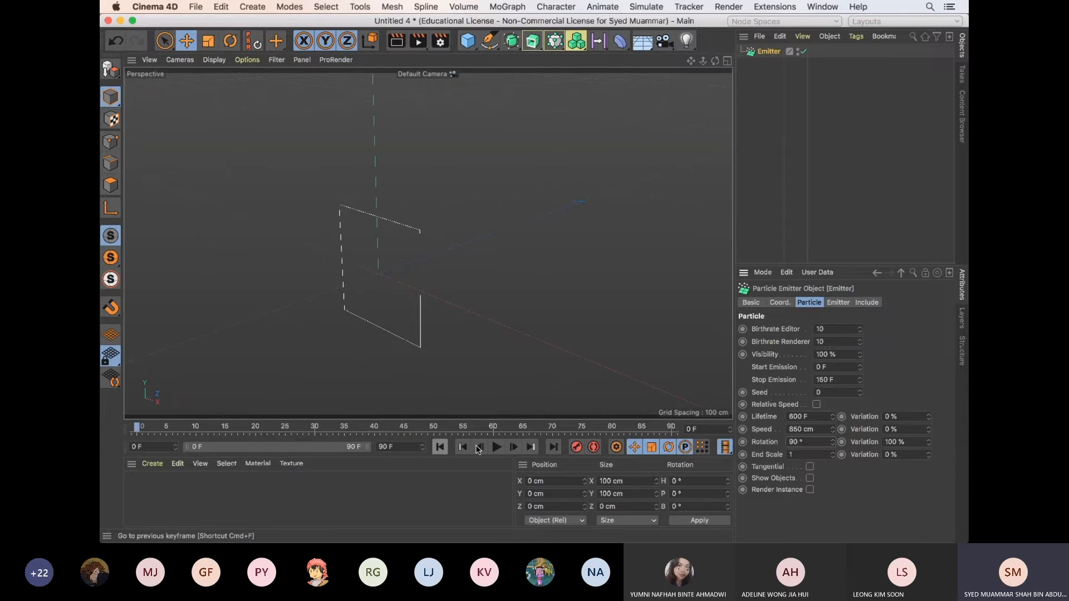
left_click(495, 447)
left_click(496, 447)
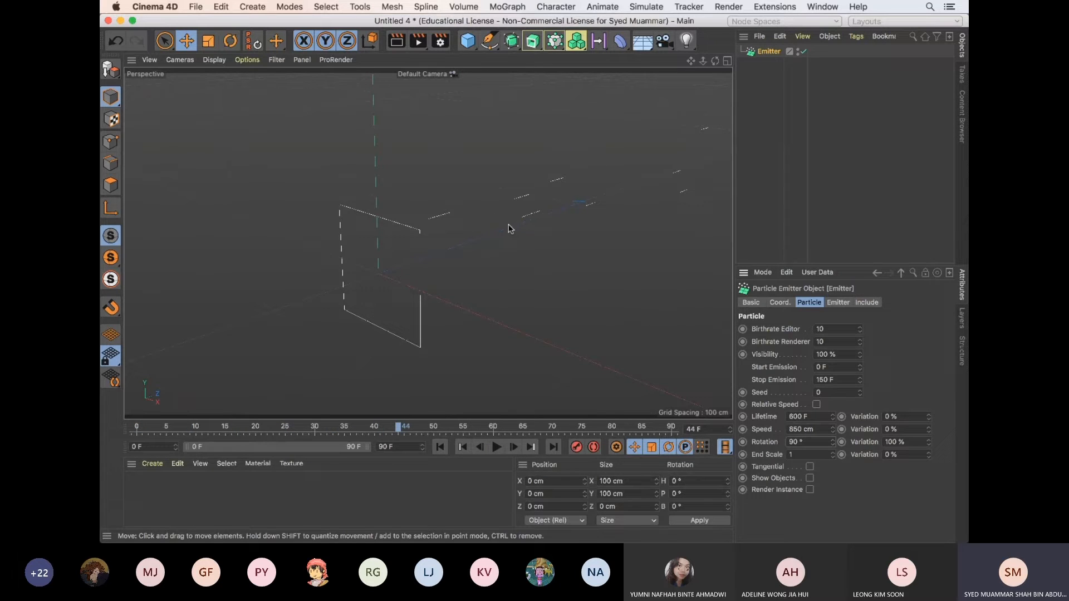
Reset the particle Rotation to 0° and replay the animation from the first frame
left_click_drag(814, 443, 754, 443)
type("0")
key("Return")
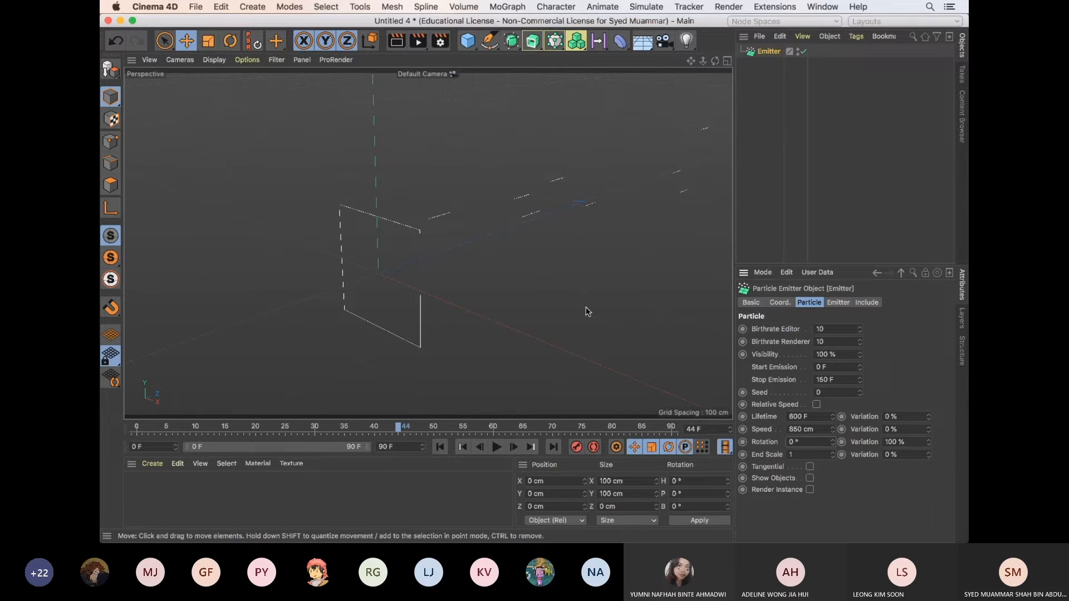
left_click(440, 447)
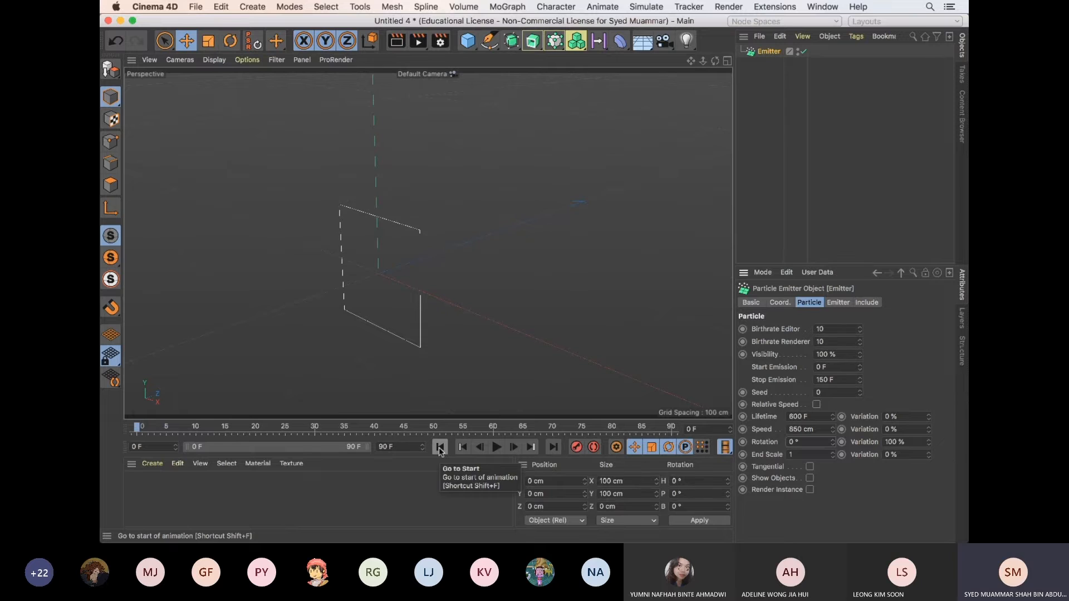
left_click(496, 447)
left_click(496, 447)
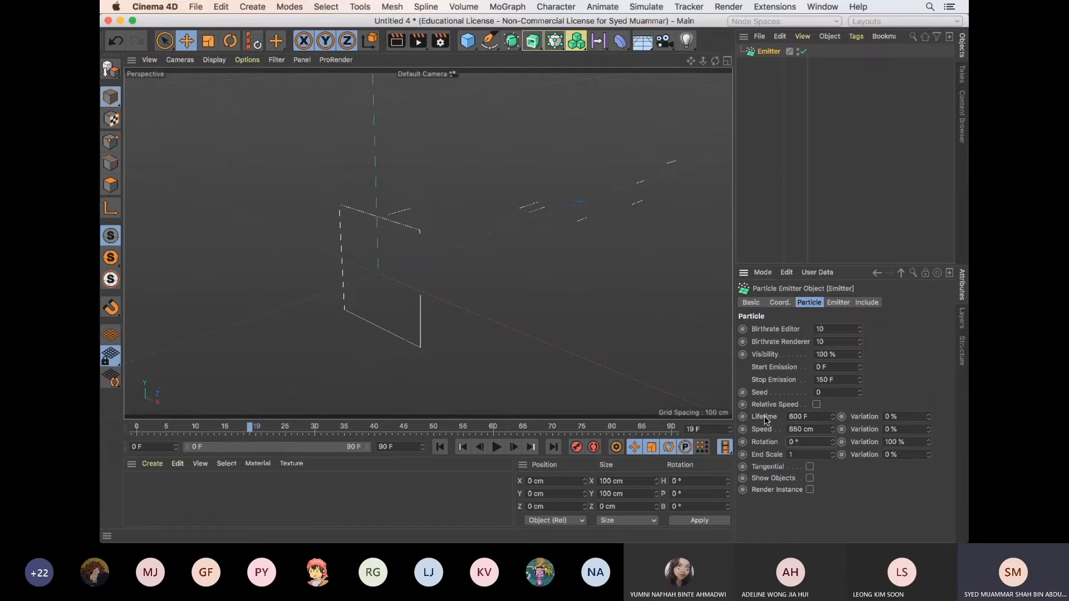
Set the Variation of the emitter's Speed to 50%
left_click(871, 418)
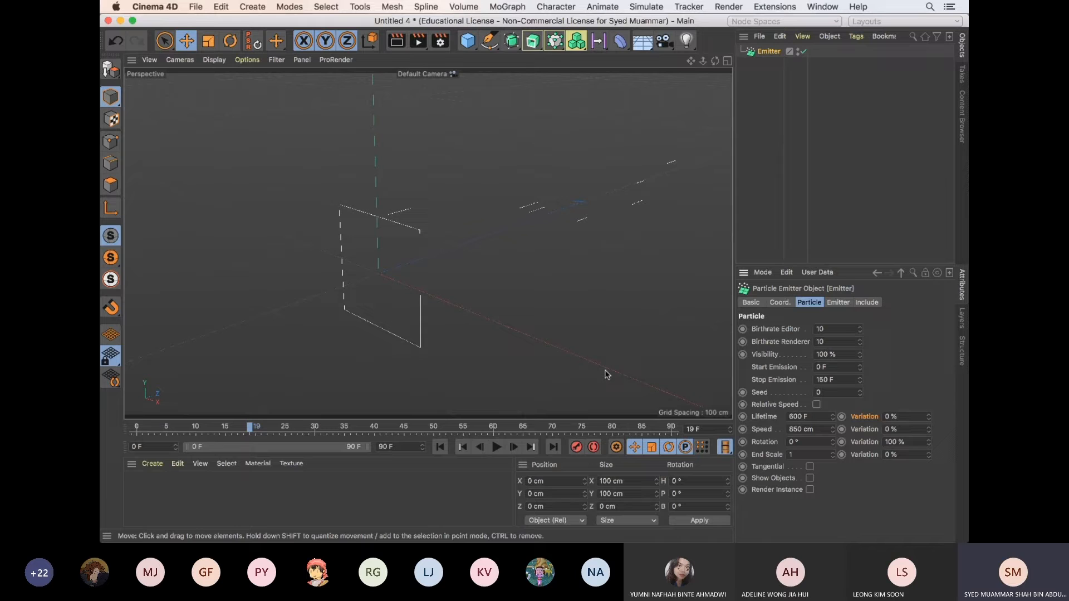
left_click_drag(860, 433, 920, 439)
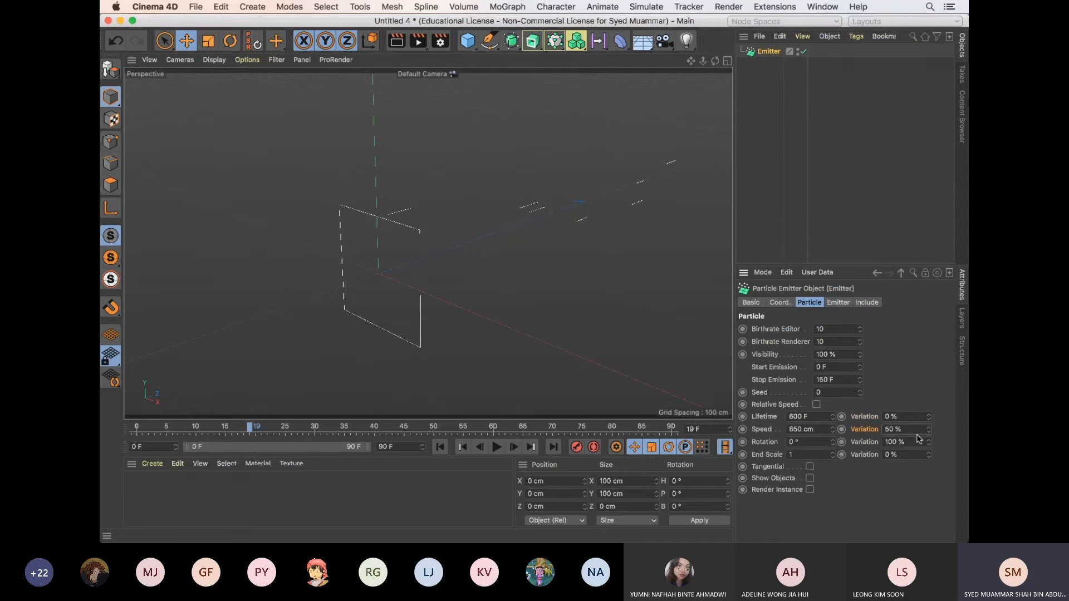
Set the Variation of the emitter's Speed to 100% and play the animation to preview the particles
left_click(916, 430)
type("100")
key("Return")
left_click(497, 449)
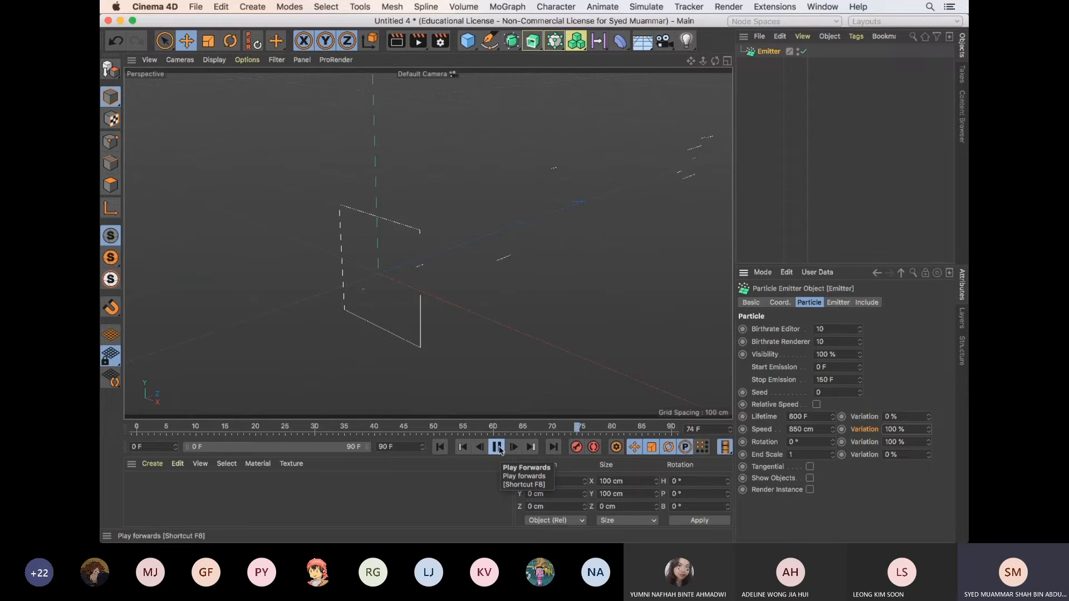
left_click(499, 447)
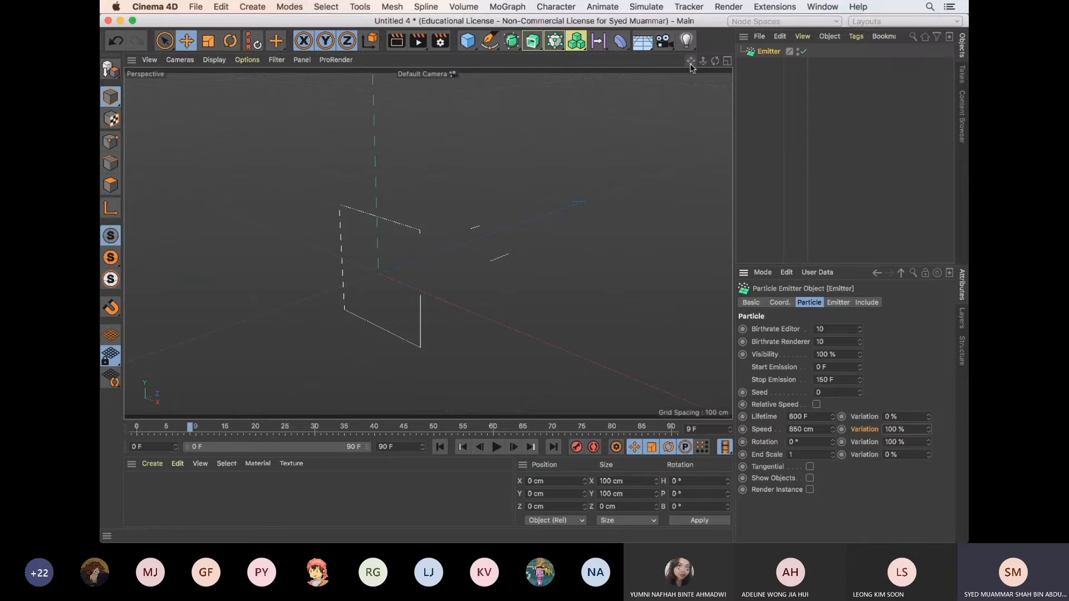
left_click_drag(691, 61, 473, 290)
left_click(497, 448)
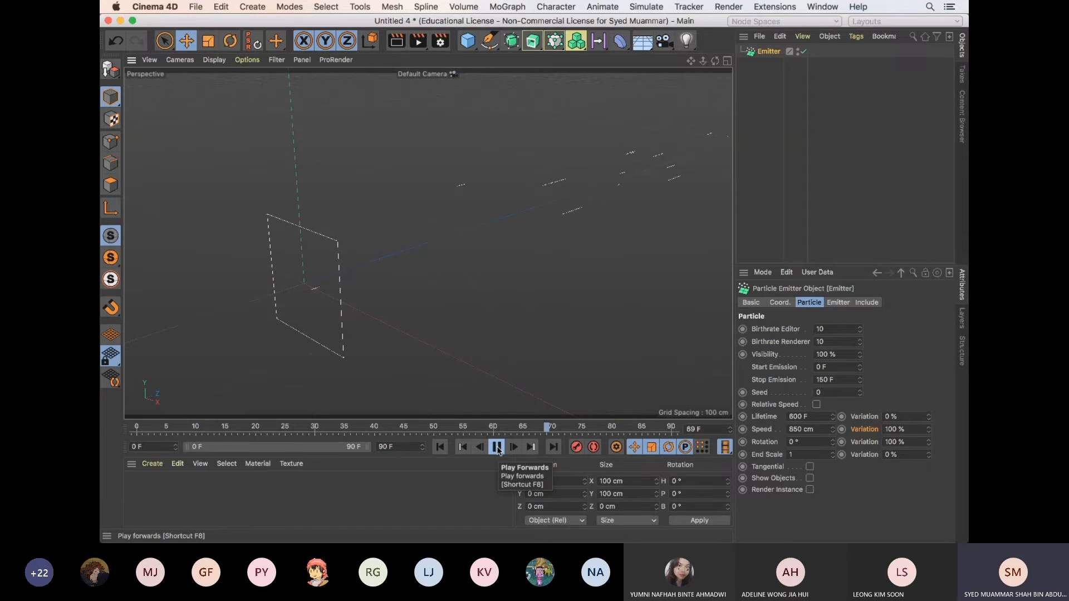
left_click(499, 450)
Set the Variation of the emitter's Speed to 0%
double_click(893, 429)
type("0")
key("Return")
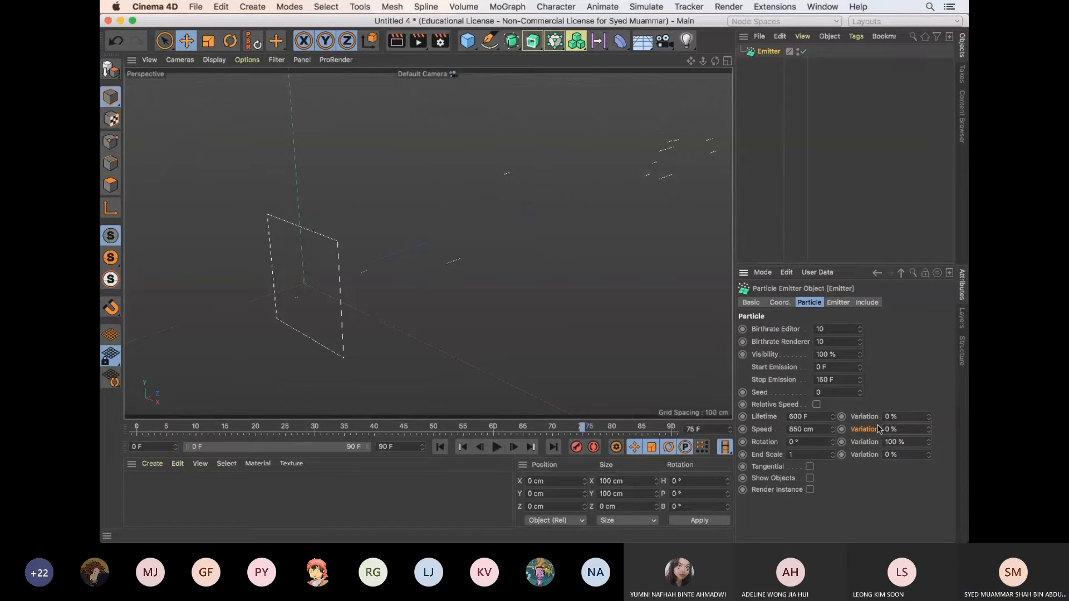
Enable Tangential for the particles, play the animation from the first frame, and disable Tangential again
left_click(810, 467)
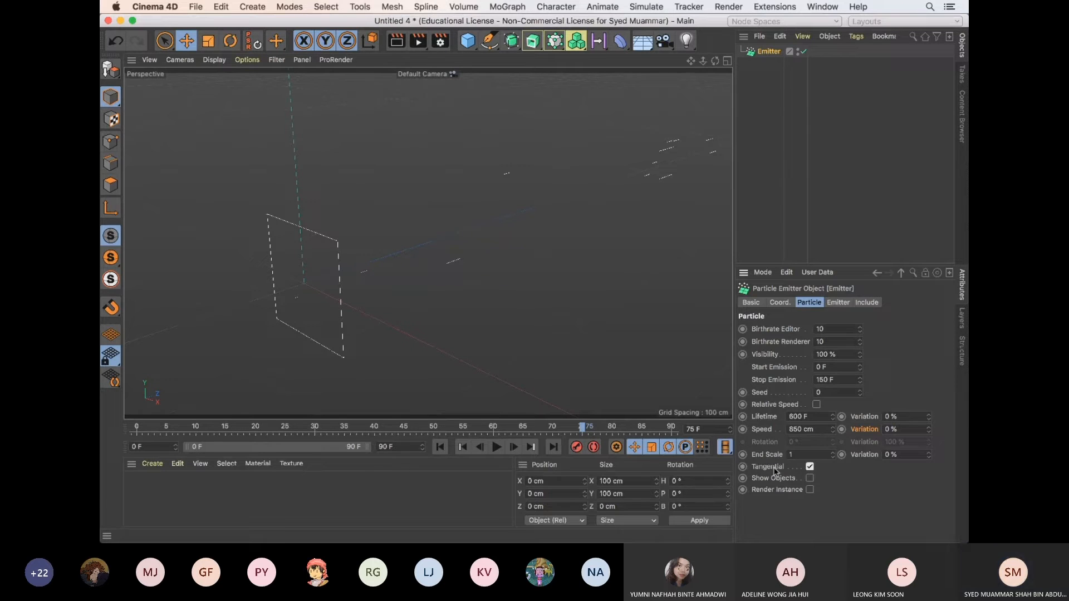
left_click(496, 447)
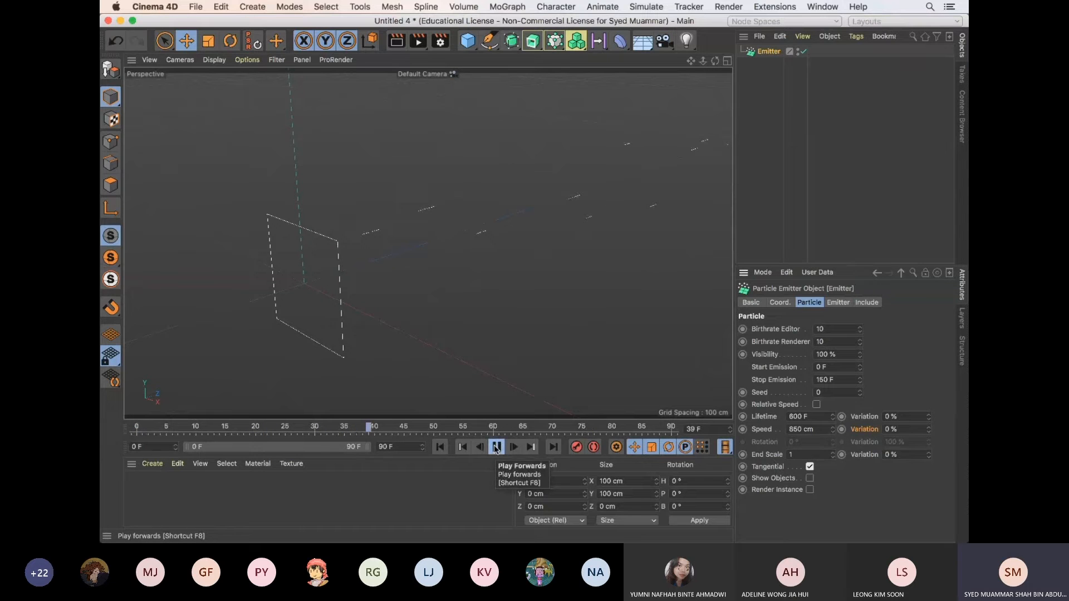
left_click(496, 447)
left_click(809, 467)
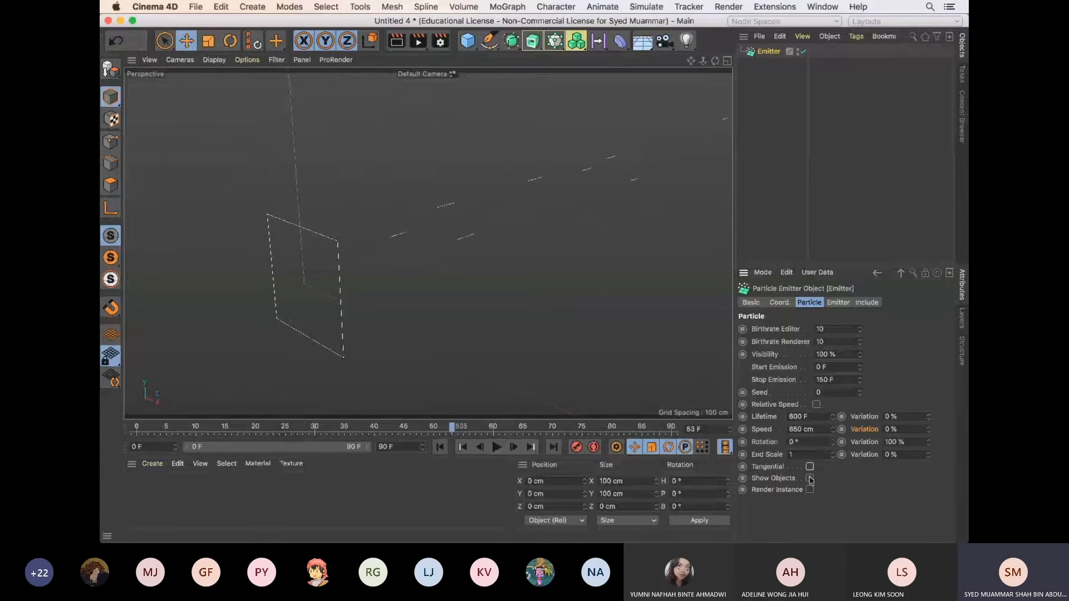
left_click(810, 479)
Add a sphere and reduce its radius to 50 cm, 35 cm and finally 20 cm
left_click(468, 40)
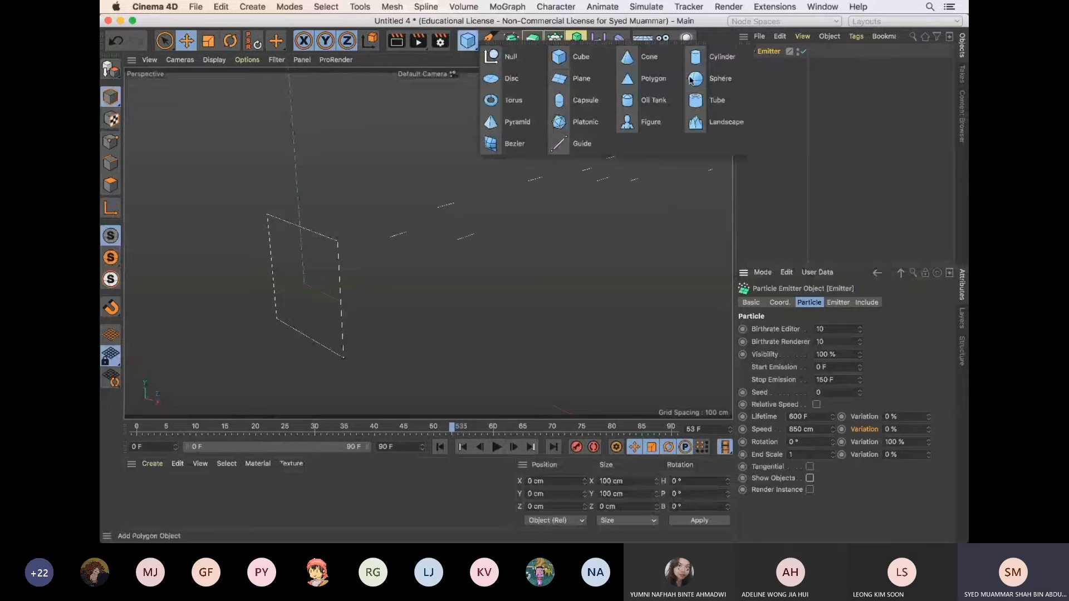
left_click(715, 81)
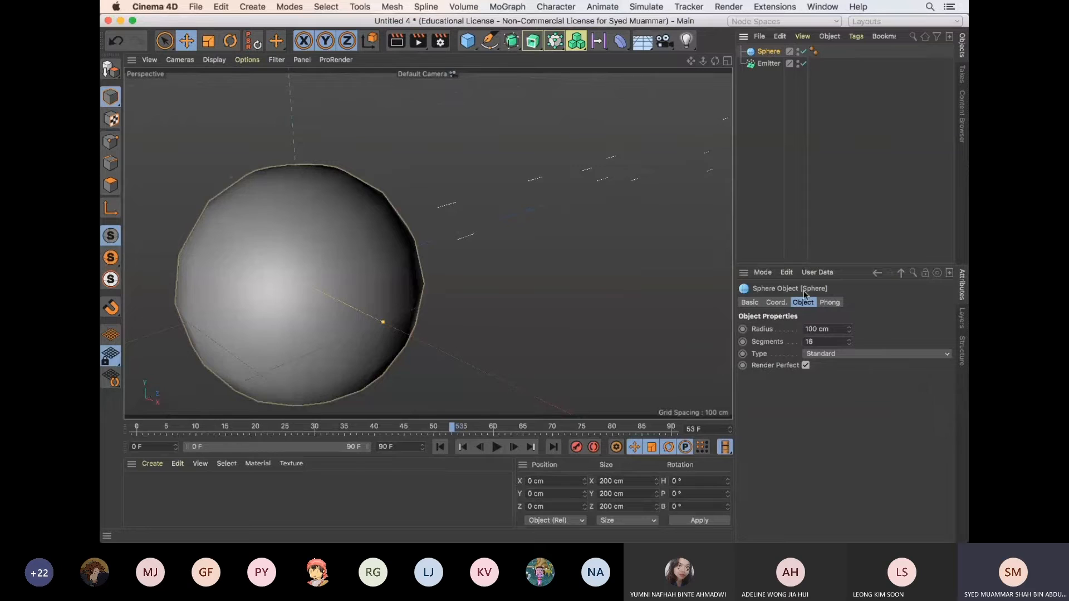
left_click_drag(807, 329, 830, 326)
type("50")
key("Return")
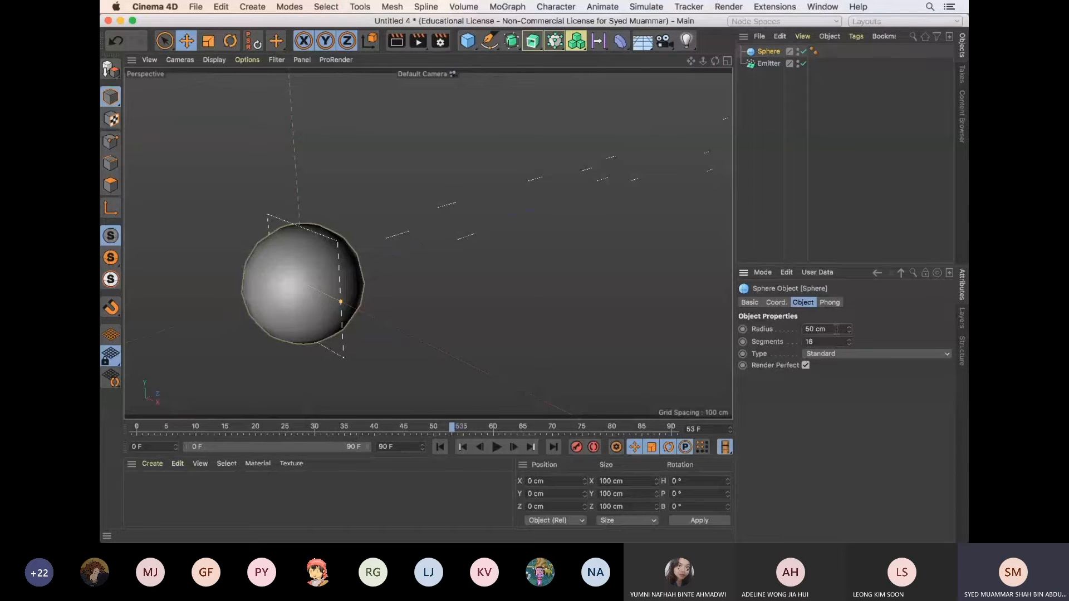
double_click(817, 329)
type("35")
key("Return")
double_click(817, 329)
type("20")
key("Return")
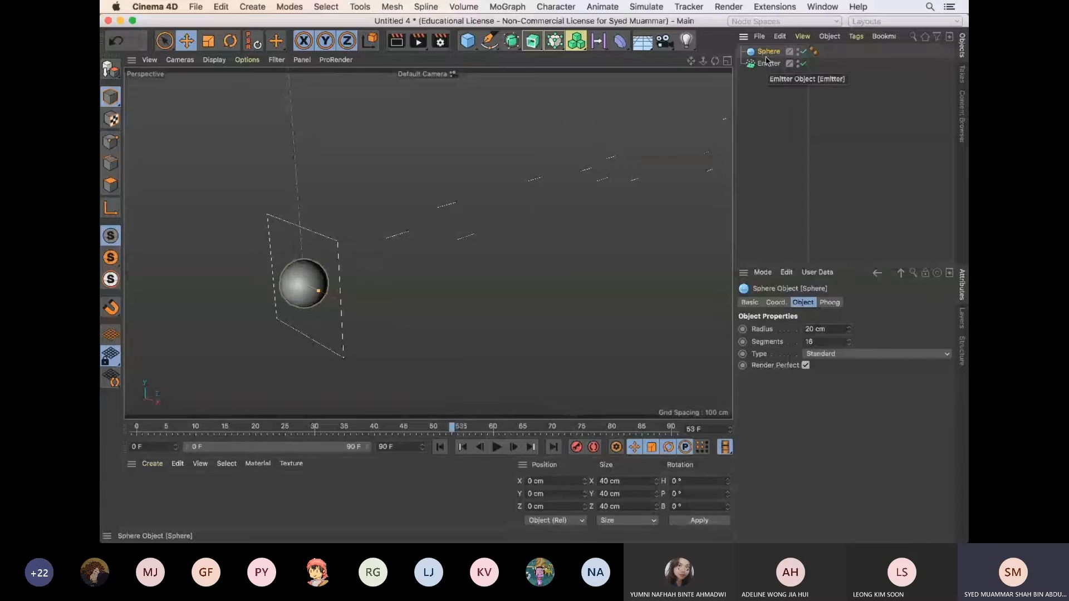
Add a cube and scale it down uniformly to about 29 cm per side
left_click(472, 45)
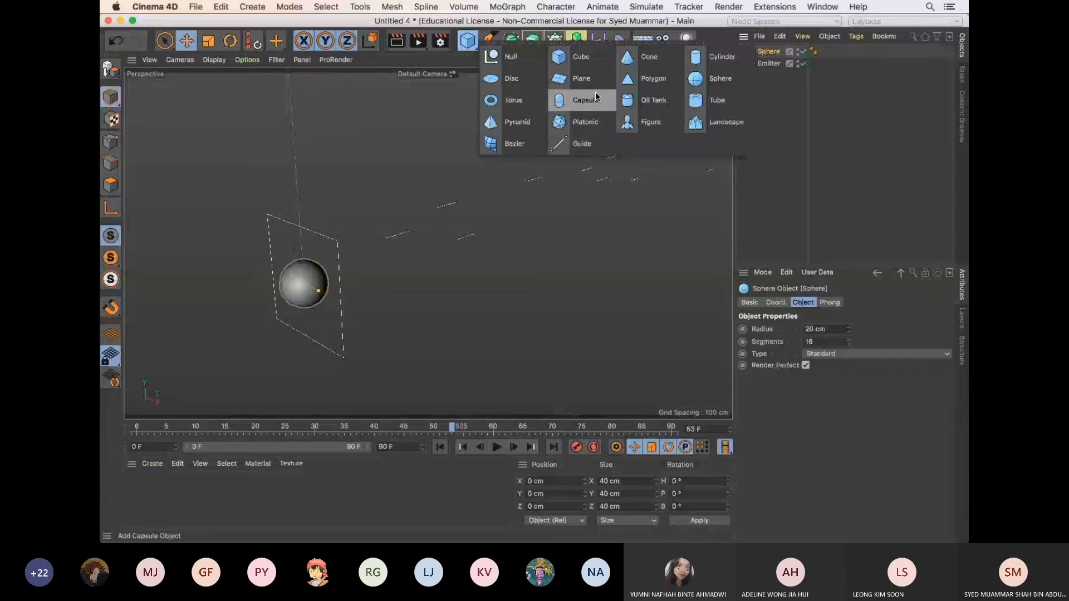
left_click(574, 56)
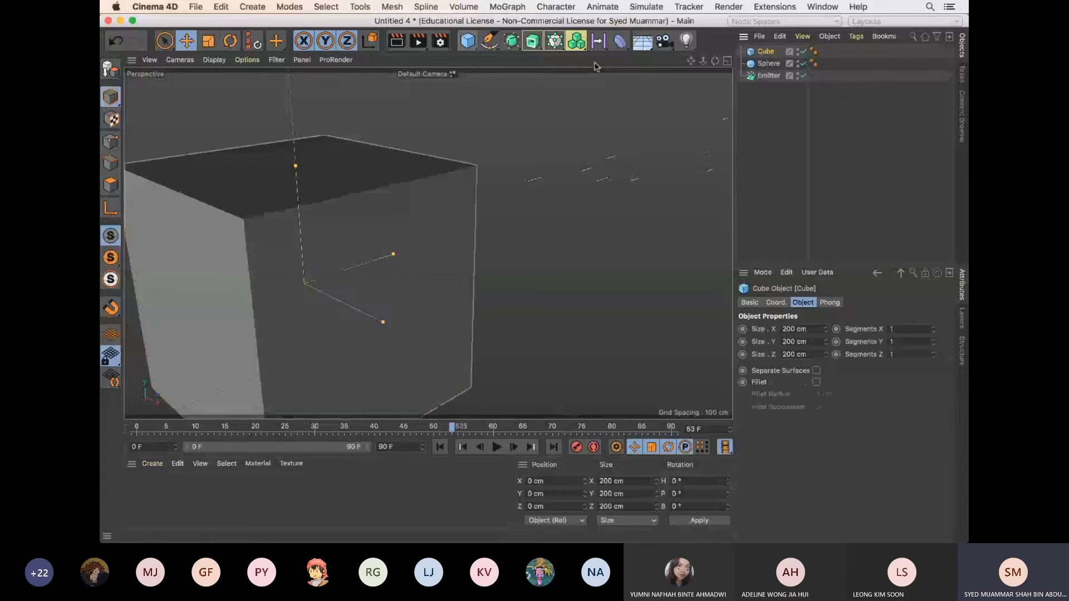
key("t")
left_click_drag(683, 165, 371, 366)
key("e")
Make the cube and sphere children of the Emitter and select each child in turn to check the hierarchy
left_click(766, 52)
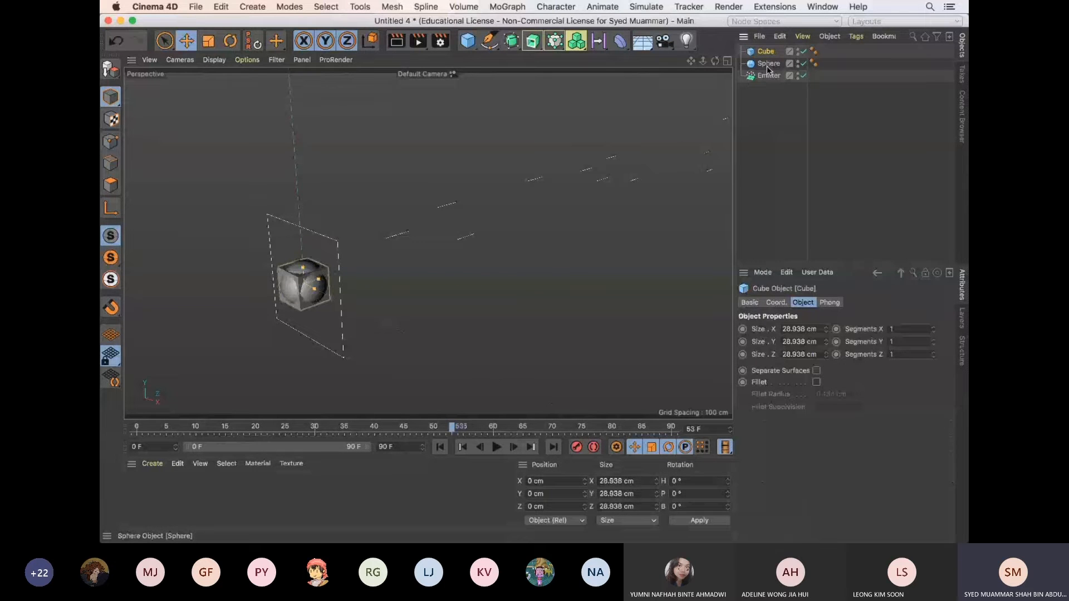
left_click_drag(766, 65, 768, 76, "shift")
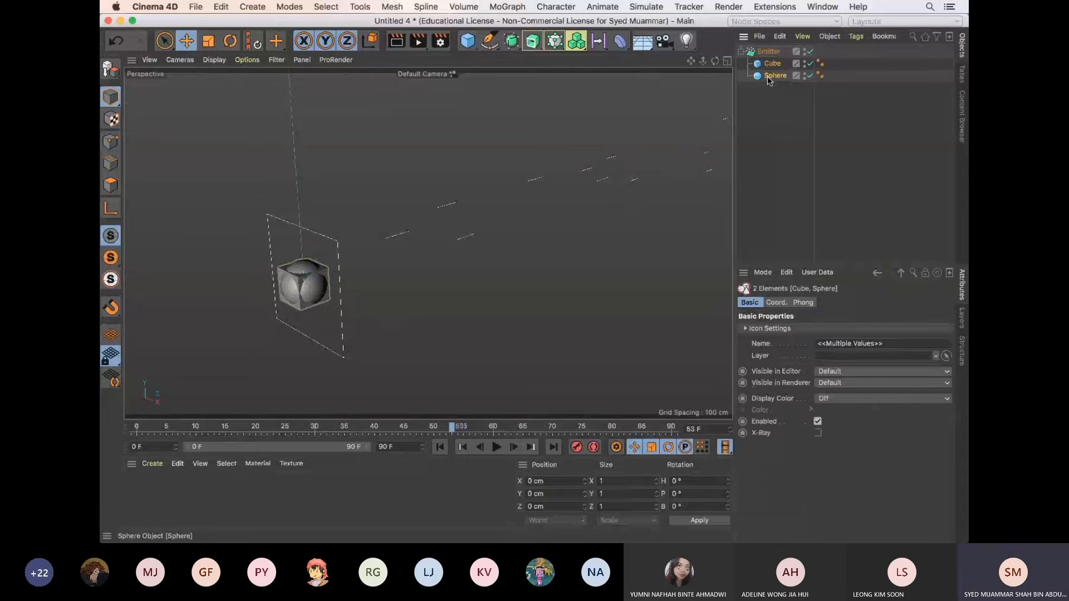
left_click(769, 51)
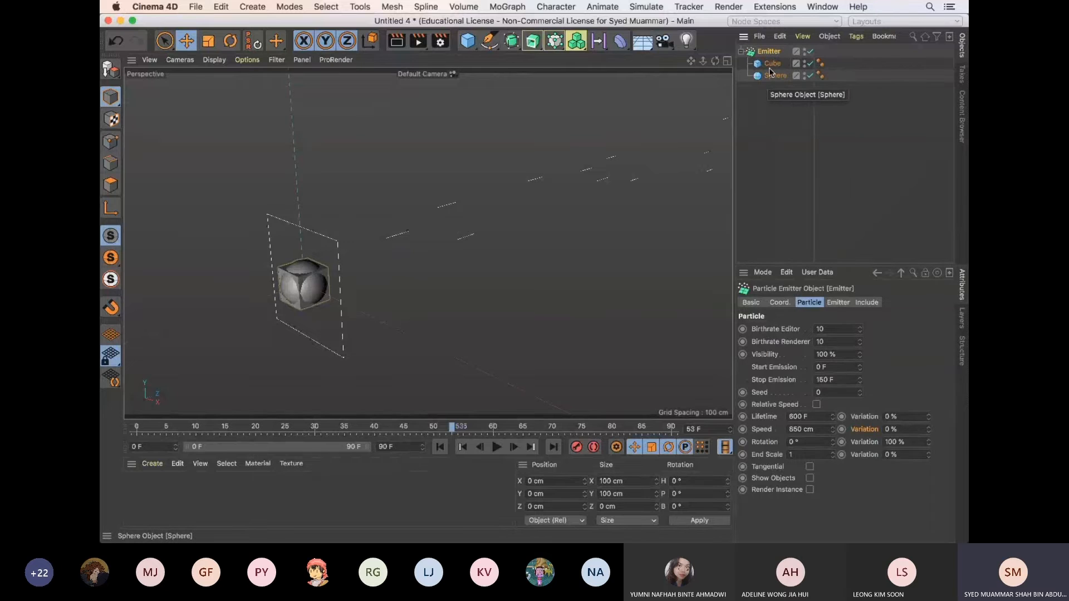
left_click(773, 64)
left_click(775, 76)
left_click(773, 64)
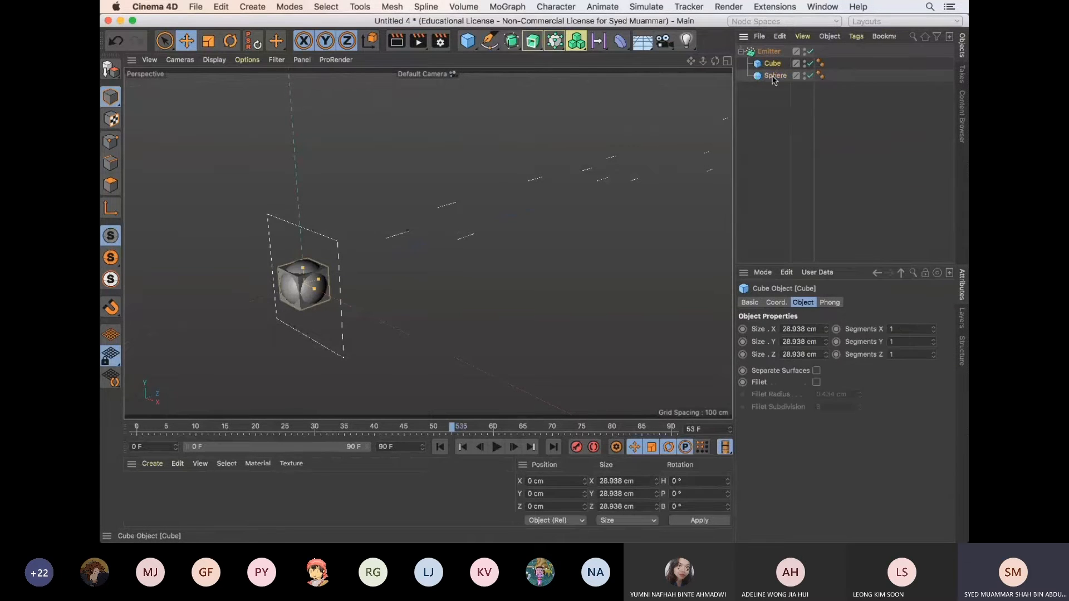
left_click(772, 75)
Enable Show Objects on the Emitter and play the animation from the first frame to preview the emitted cubes and spheres
left_click(769, 51)
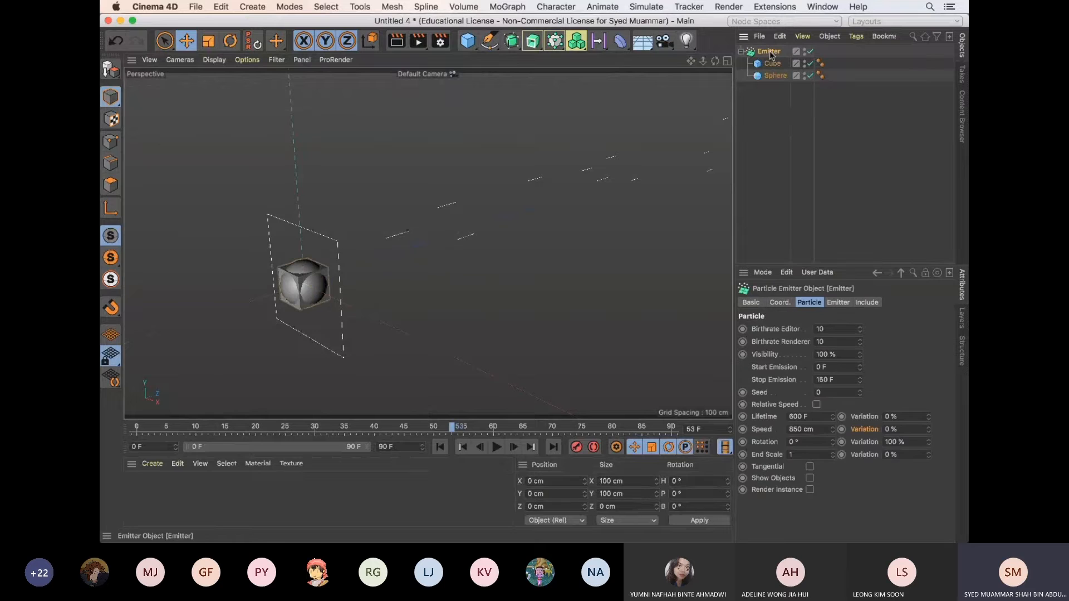
left_click(810, 479)
left_click(440, 447)
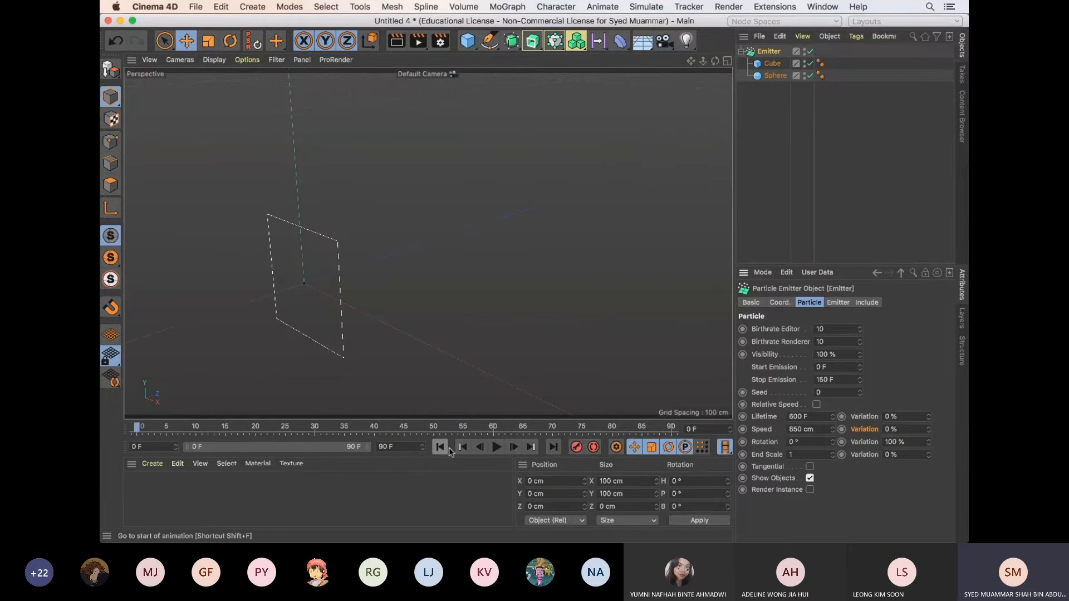
left_click(499, 448)
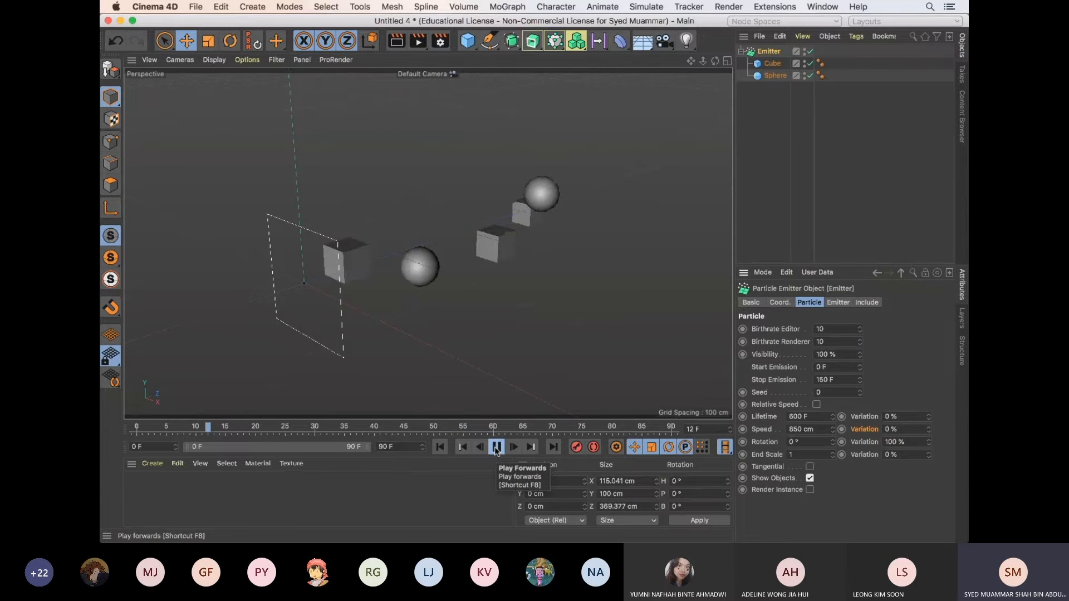
left_click(497, 447)
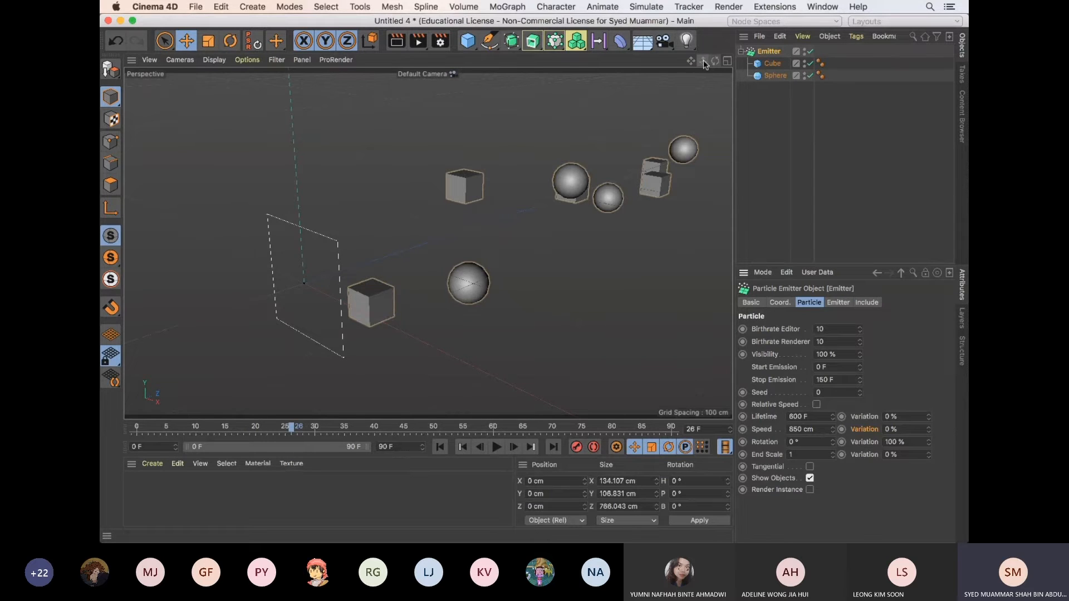
left_click_drag(703, 62, 618, 77)
left_click(440, 447)
left_click(497, 448)
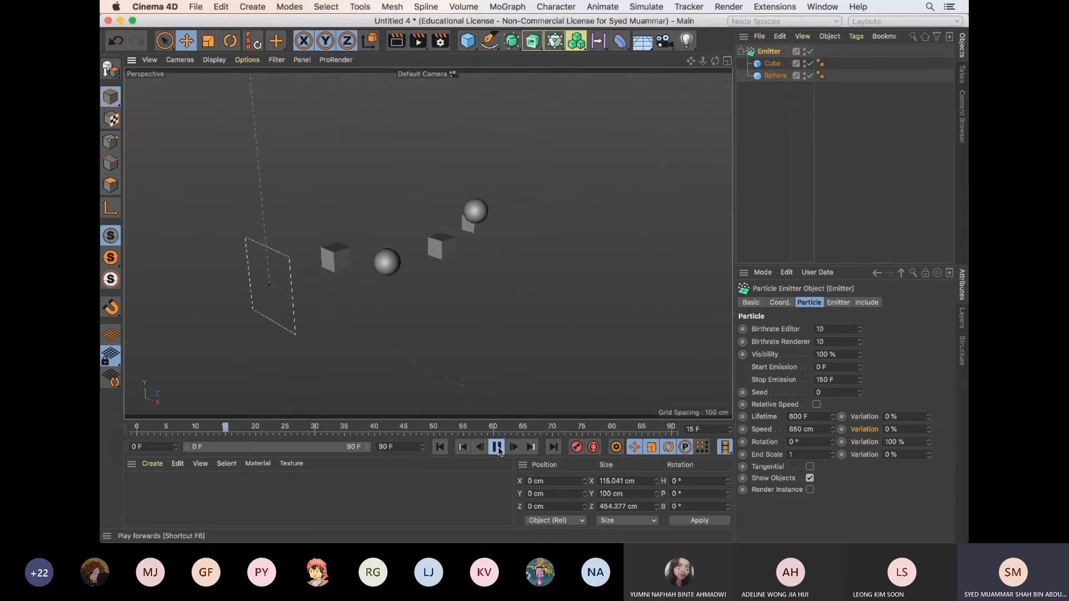
left_click(497, 447)
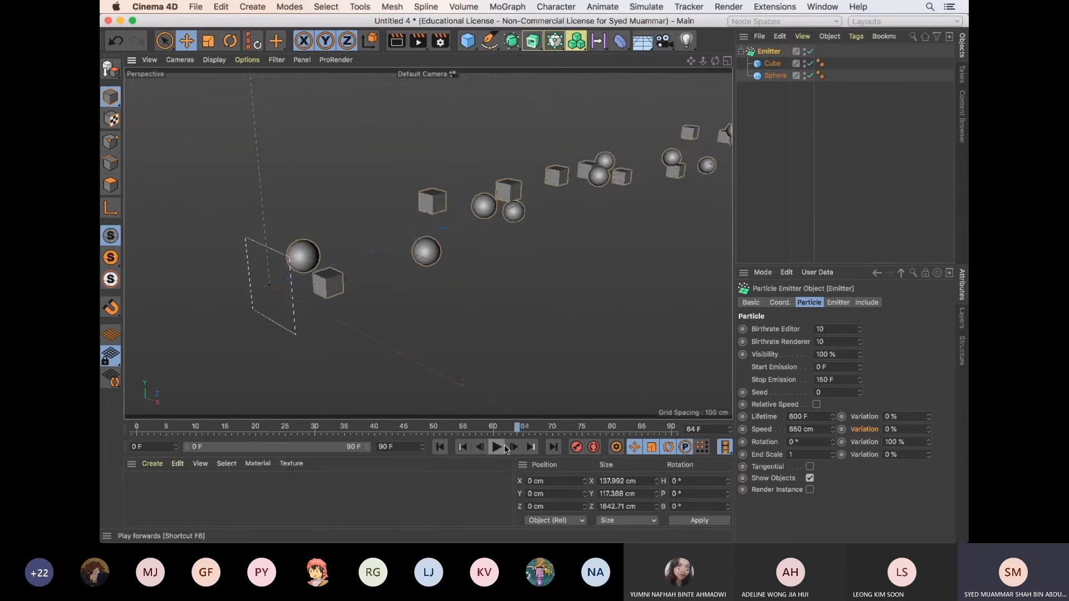
Set the emitter's X-Size to 500 cm and play the animation from the first frame
left_click(845, 303)
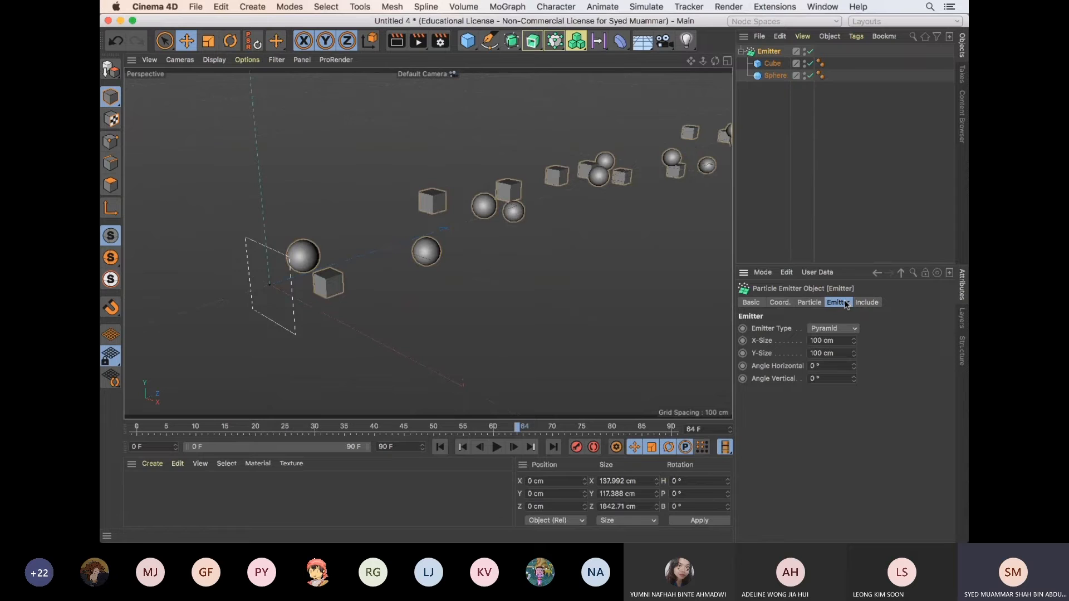
left_click(817, 303)
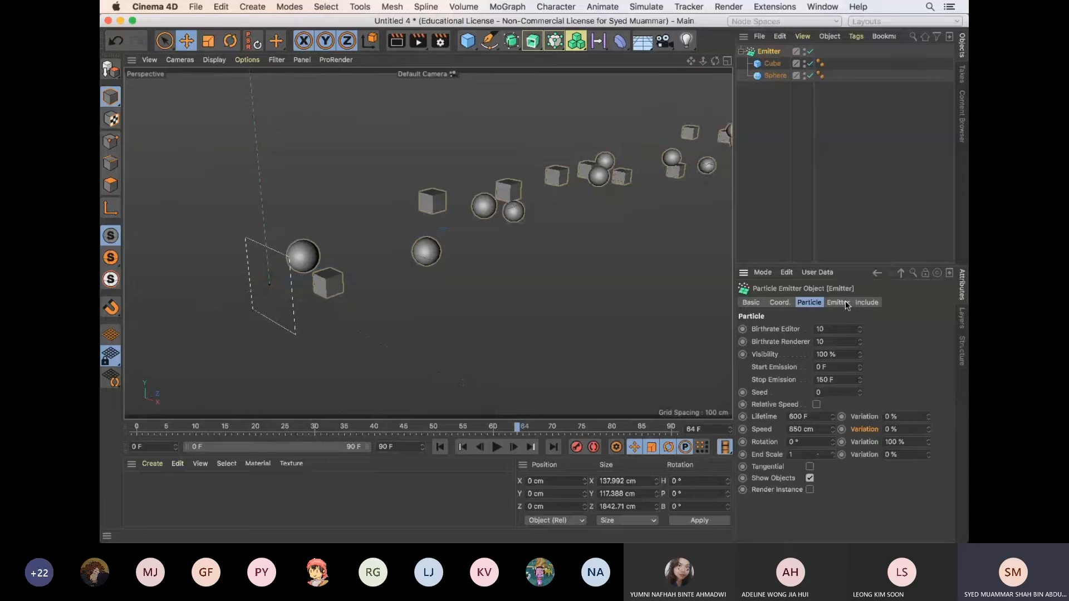
left_click(845, 303)
right_click_drag(630, 285, 584, 286, "alt")
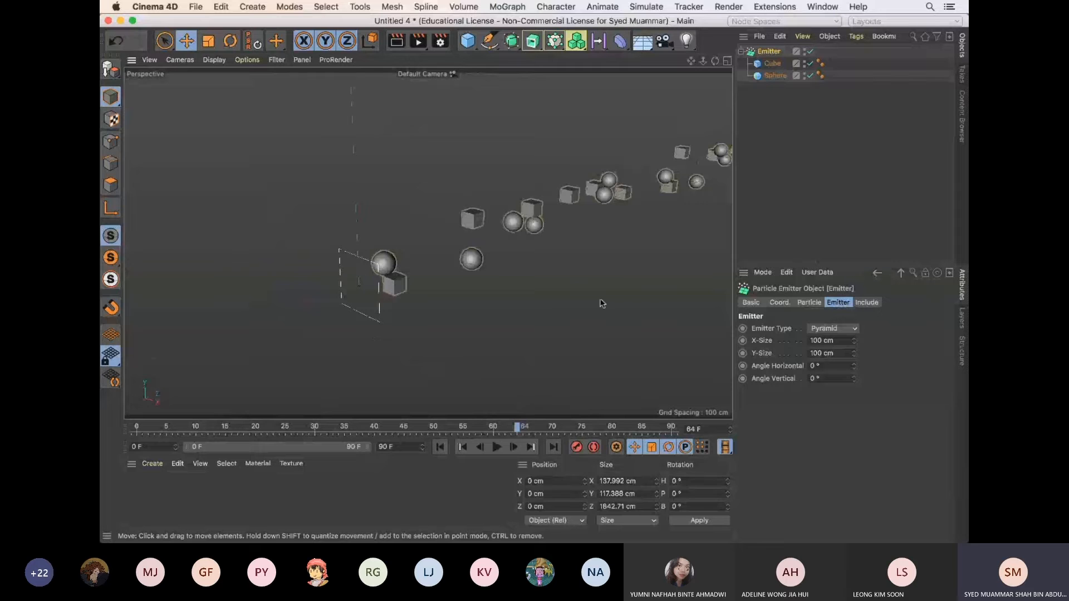
double_click(813, 340)
type("500")
key("Return")
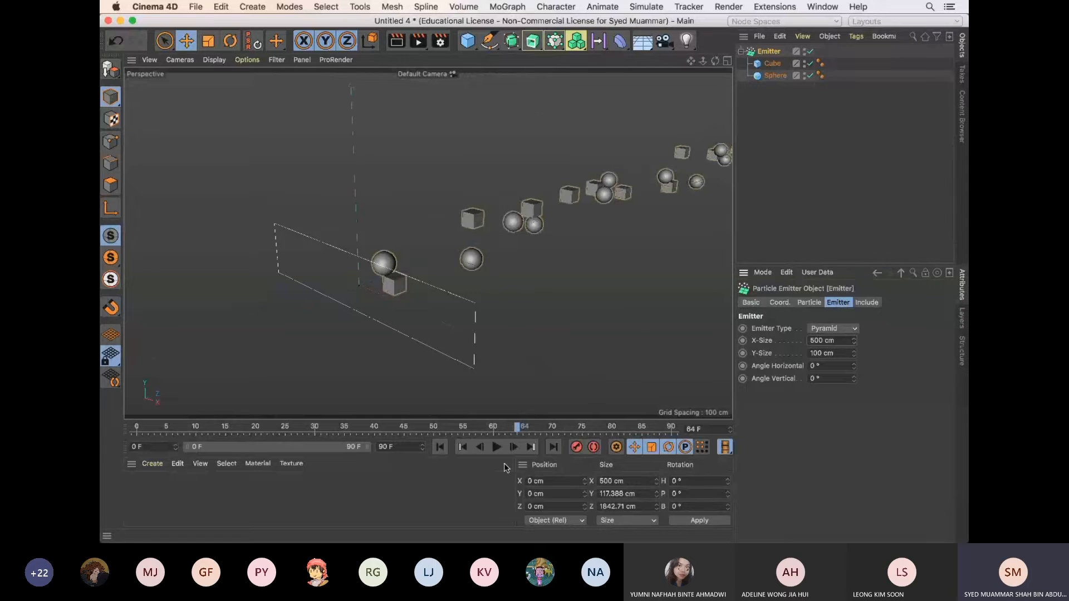
left_click(440, 448)
left_click(497, 447)
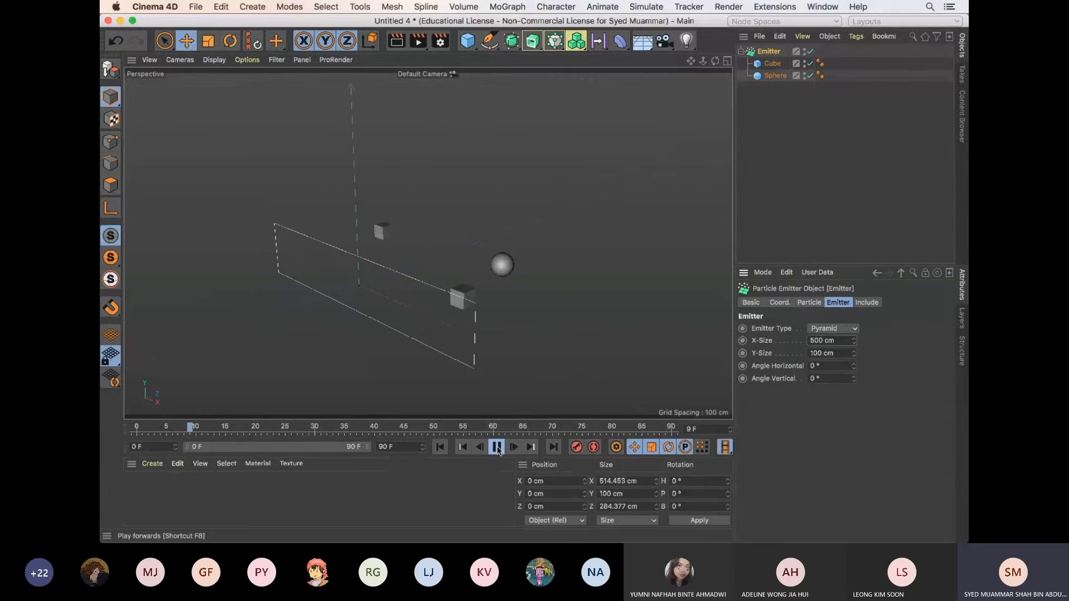
left_click(497, 447)
Try an Angle Horizontal of 19° on the emitter and undo the change
left_click_drag(854, 364, 856, 369)
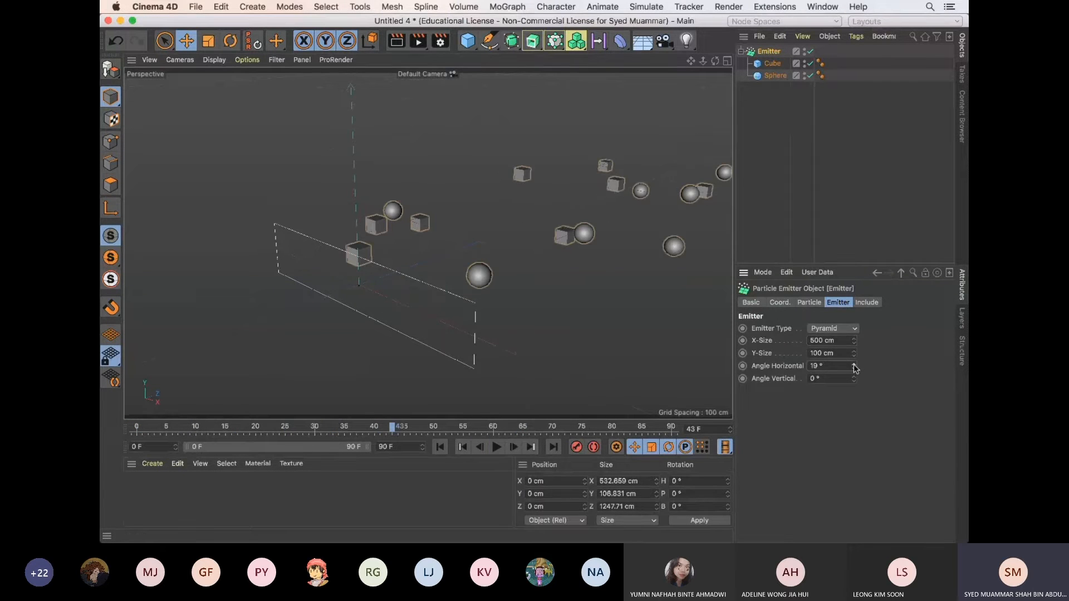
key("super+z")
Examine the emitter's Include settings and the available Emitter Type options
left_click(867, 303)
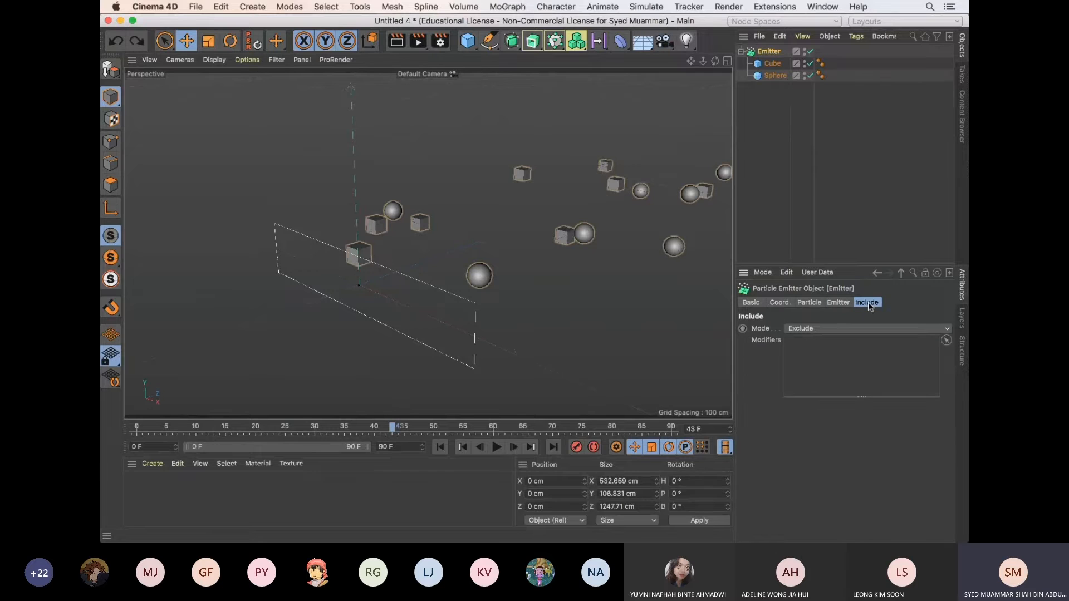
left_click(845, 302)
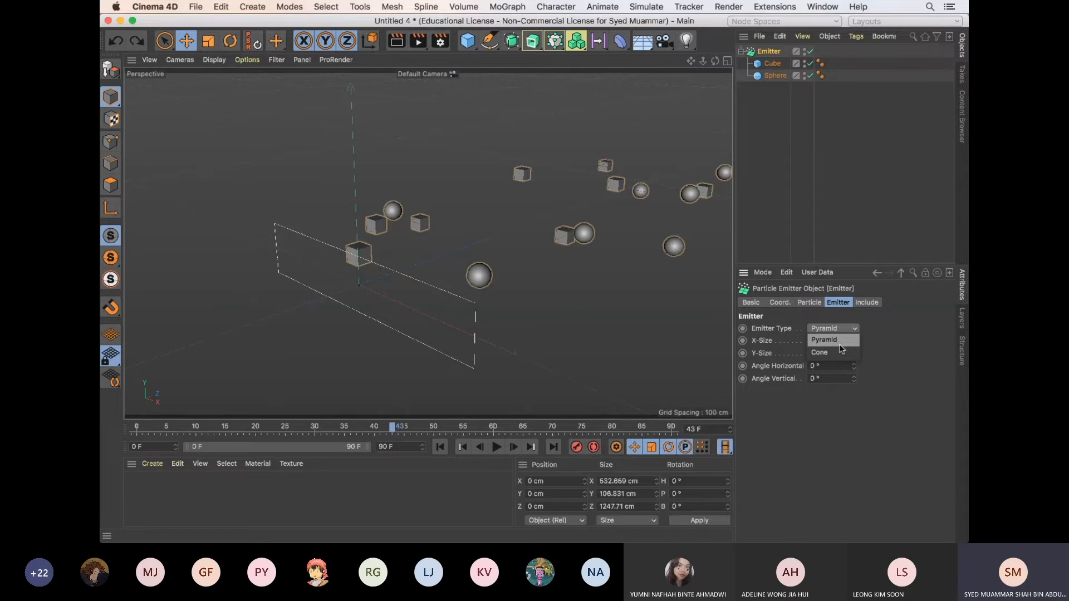
left_click(841, 317)
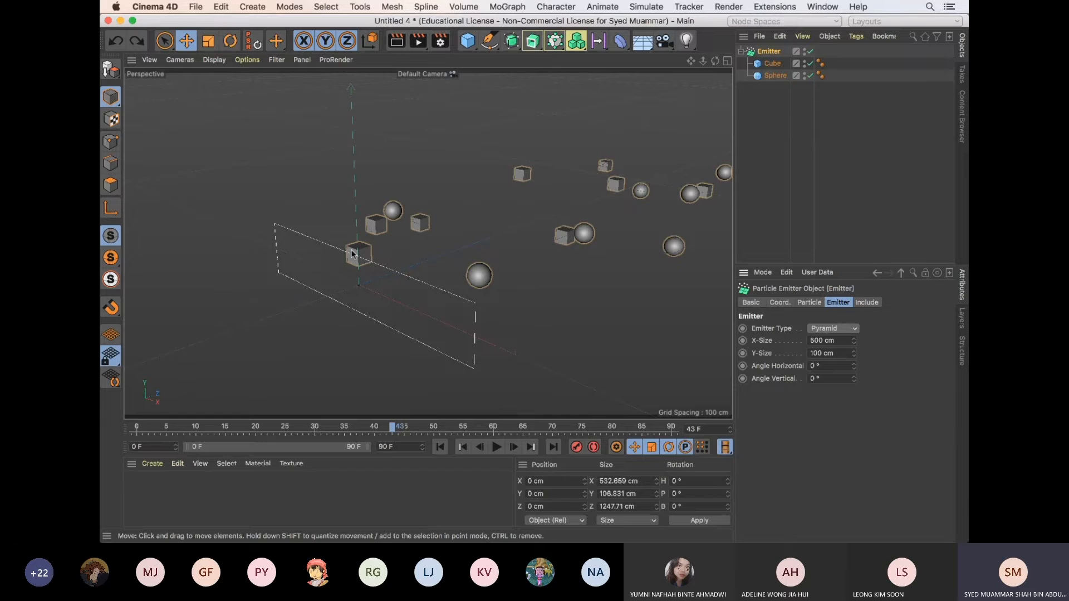
Set the Emitter Type to Cone and play the animation from the first frame
left_click(838, 329)
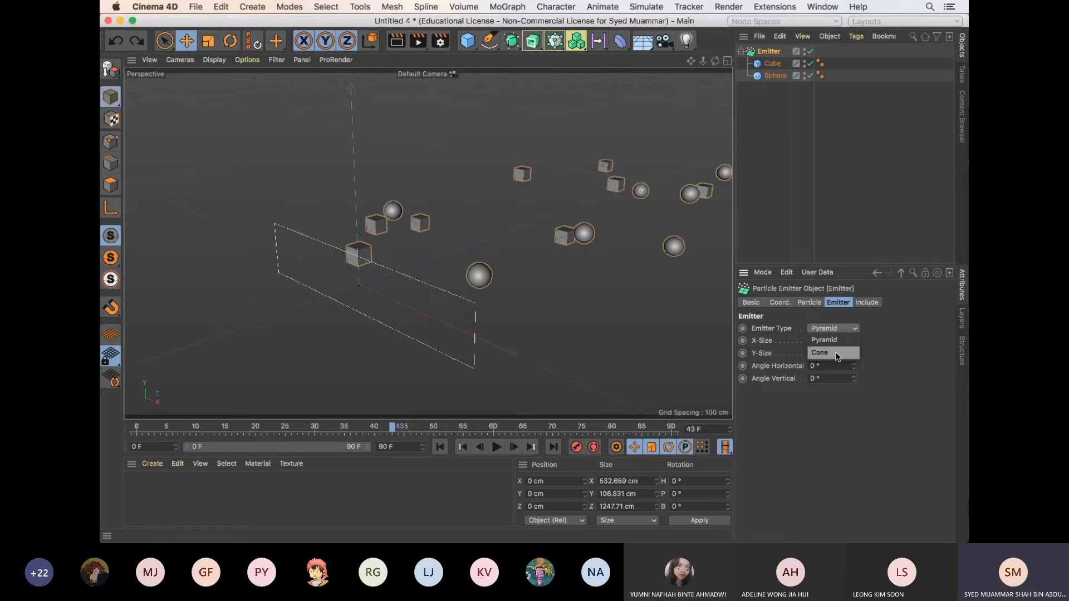
left_click(836, 353)
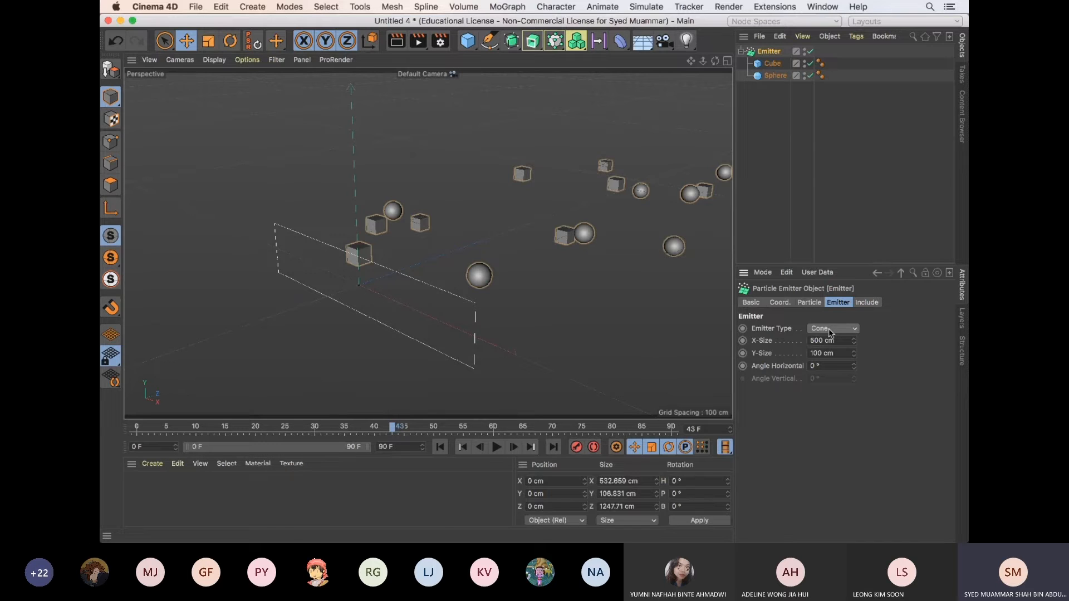
left_click(440, 447)
left_click(497, 447)
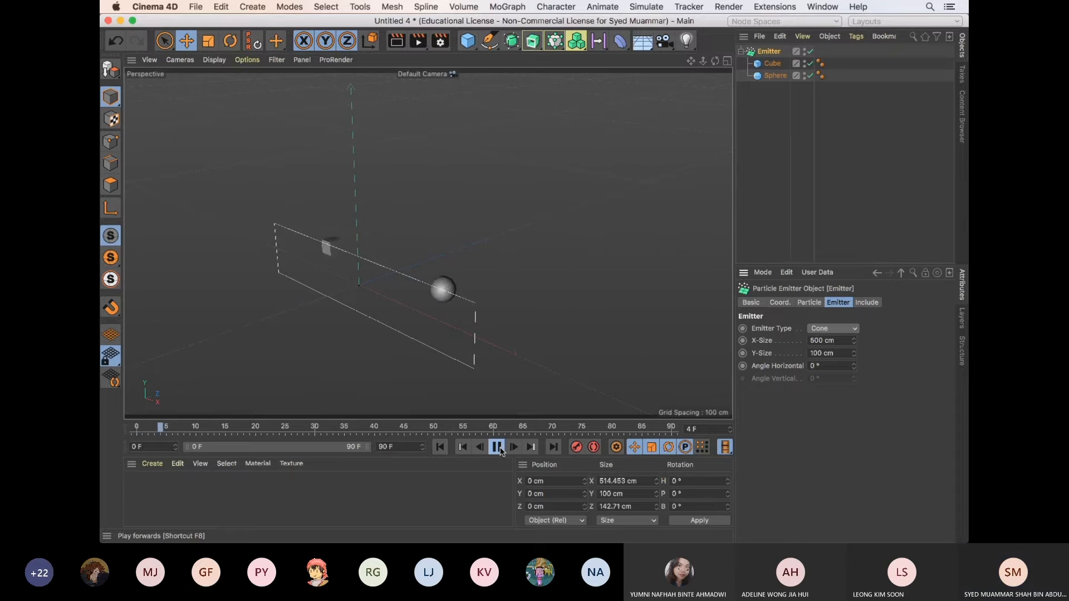
Try an Angle Horizontal of 190° on the cone emitter and play the animation from the first frame
left_click(496, 447)
left_click_drag(855, 364, 854, 366)
left_click(440, 447)
left_click(496, 447)
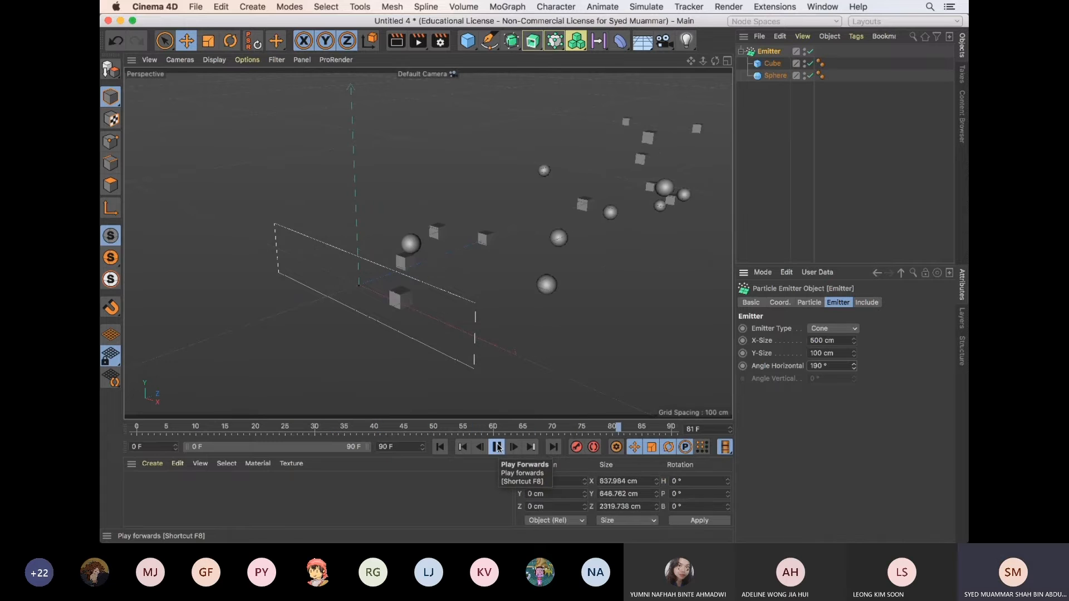
left_click(498, 448)
Examine the spread of the emitted cubes and spheres from several viewing angles and replay the animation
right_click_drag(577, 330, 494, 347, "alt")
left_click_drag(646, 316, 466, 324, "alt")
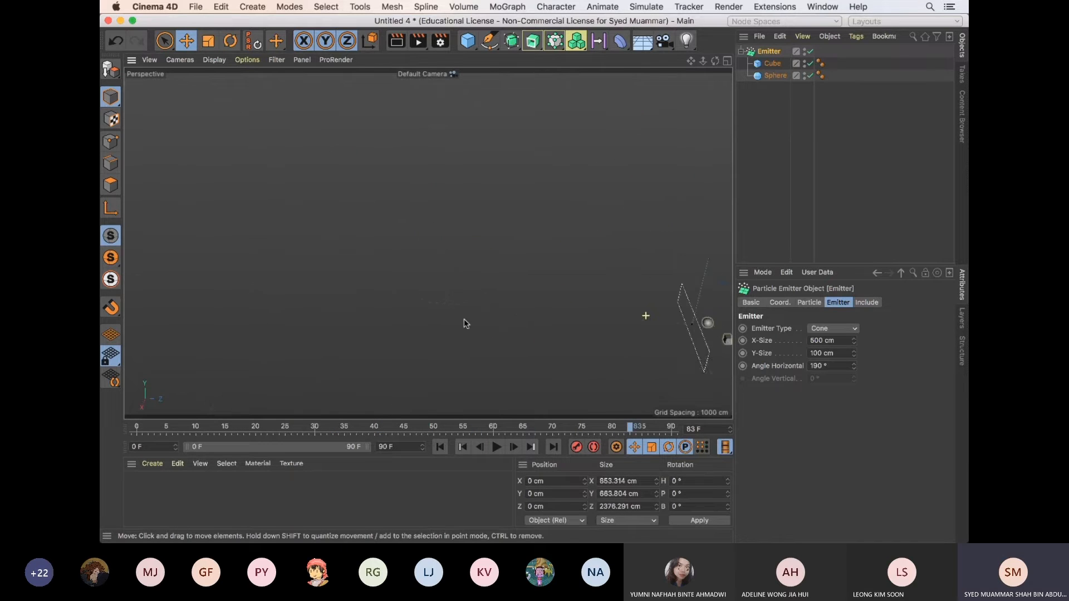
right_click_drag(466, 324, 445, 325, "alt")
middle_click_drag(598, 332, 452, 300, "alt")
right_click_drag(605, 297, 535, 302, "alt")
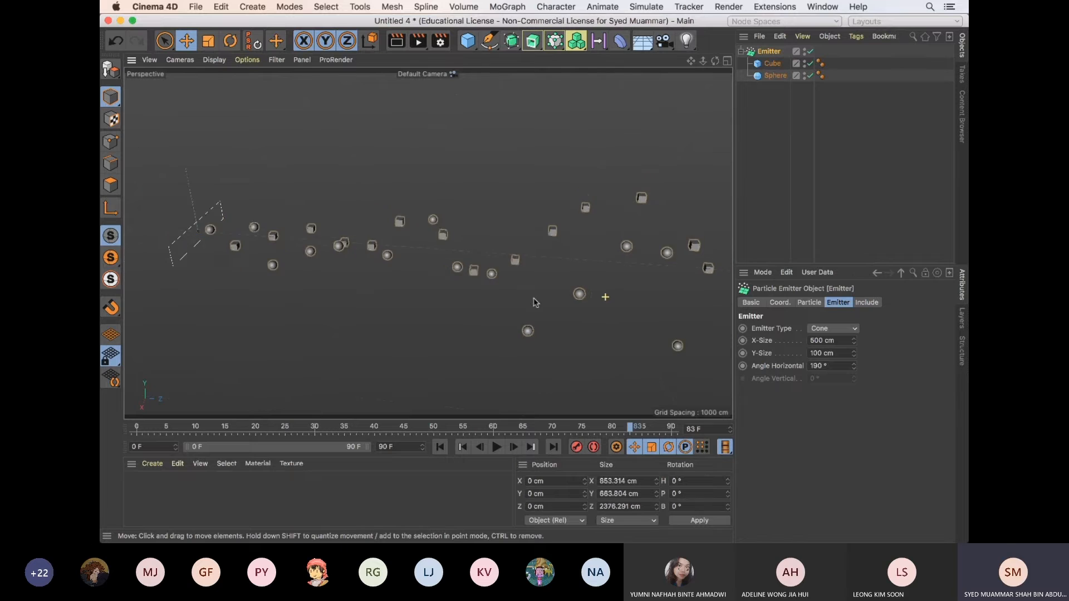
left_click_drag(534, 302, 530, 280, "alt")
left_click(498, 447)
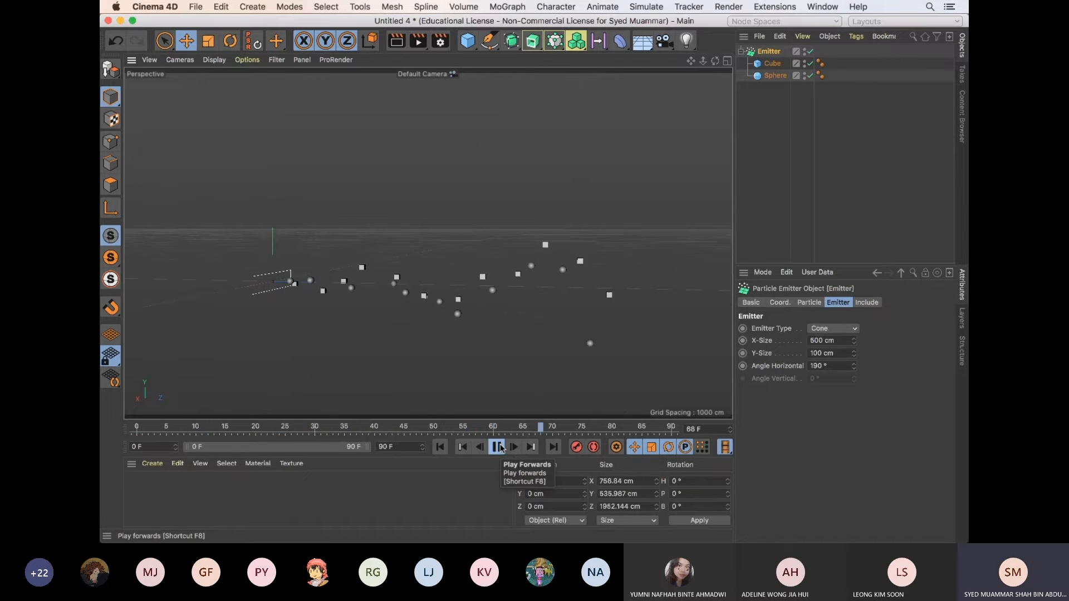
left_click(497, 447)
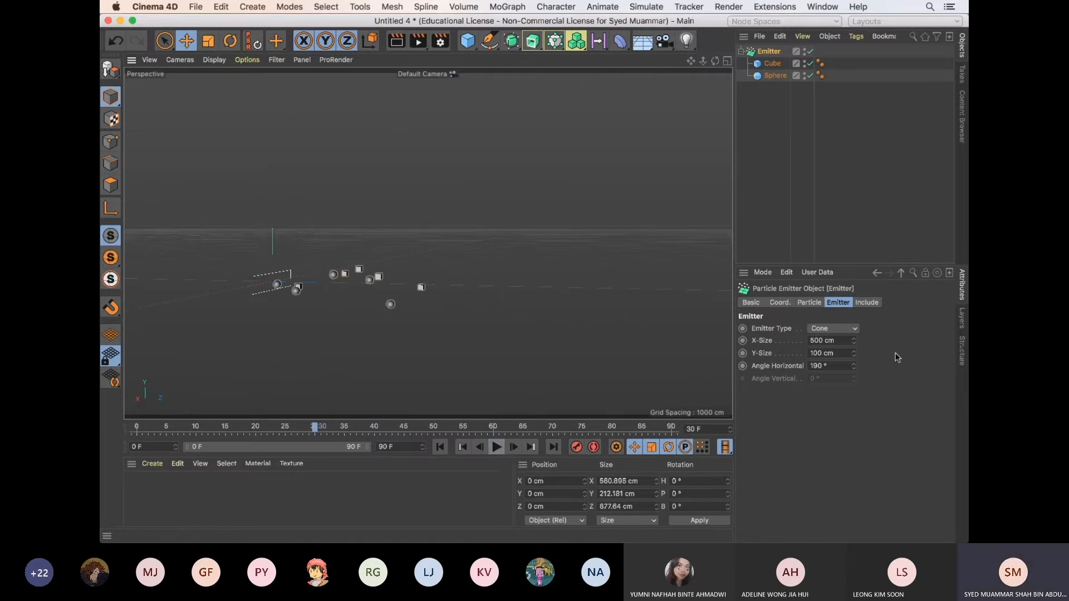
Try an Angle Horizontal of 360° on the emitter and play the animation from the first frame
left_click(821, 366)
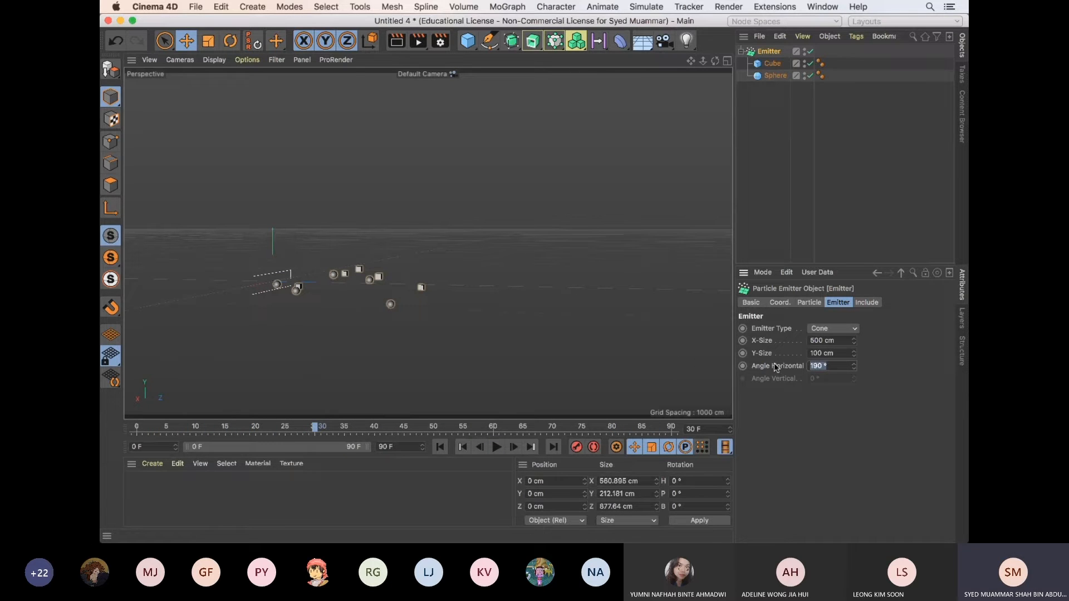
type("0")
left_click_drag(819, 366, 746, 366)
type("360")
key("Return")
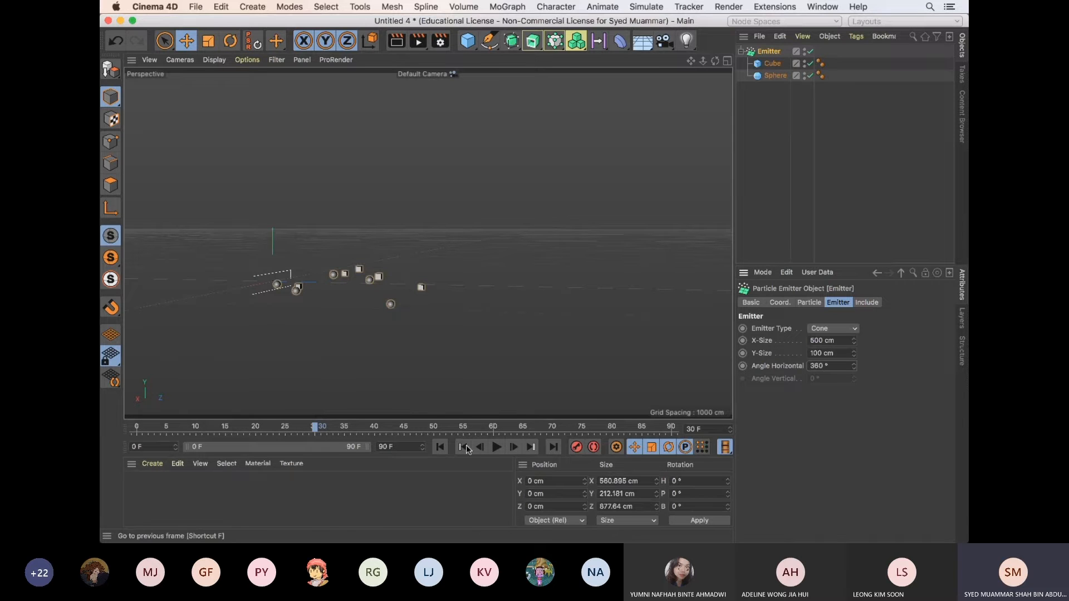
left_click(439, 447)
left_click(497, 448)
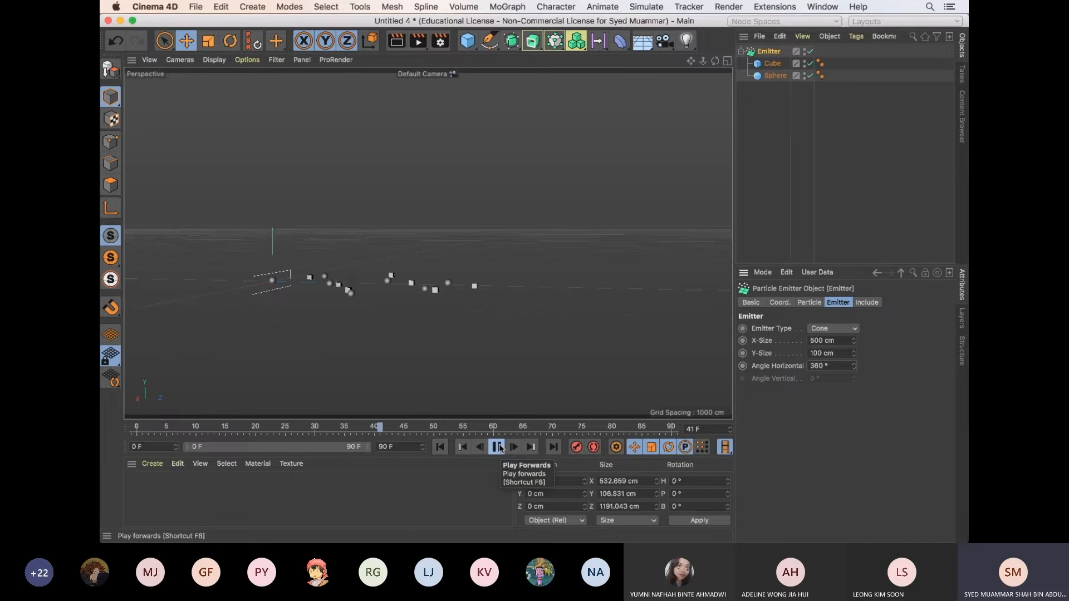
left_click(497, 447)
Set the emitter's Angle Horizontal to 0° and play the animation from the first frame
left_click_drag(819, 366, 790, 368)
type("0")
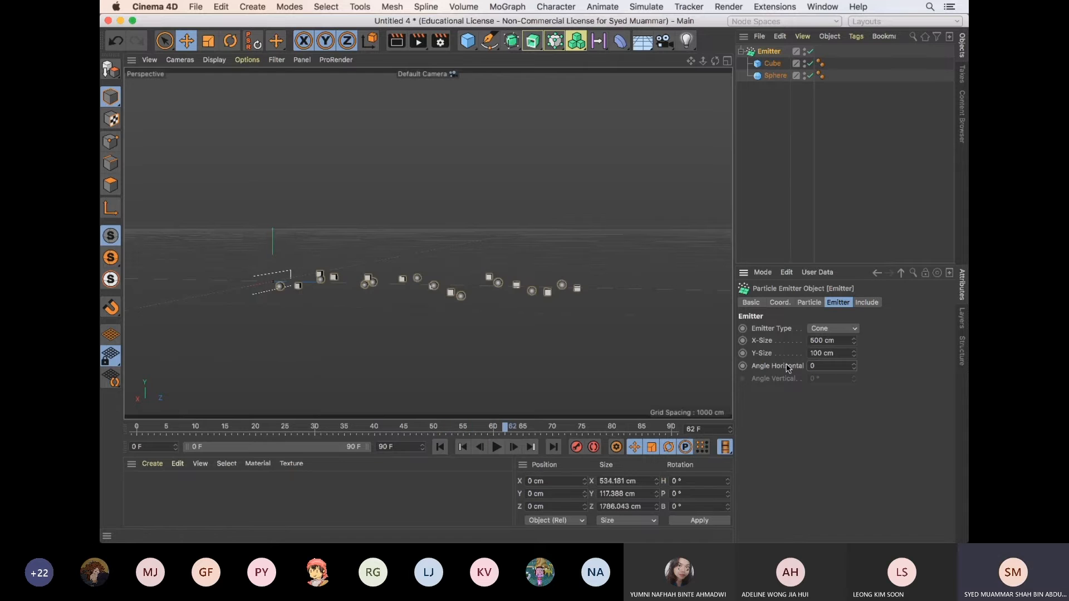
left_click(440, 447)
left_click(497, 447)
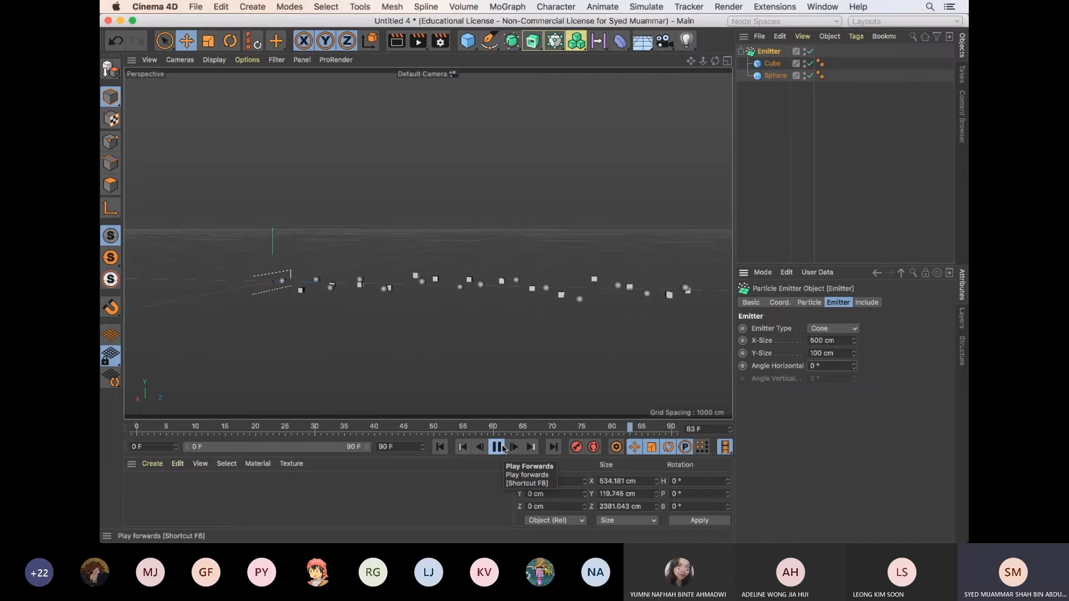
Set the Emitter Type to Pyramid
left_click_drag(465, 302, 517, 333, "alt")
left_click(847, 329)
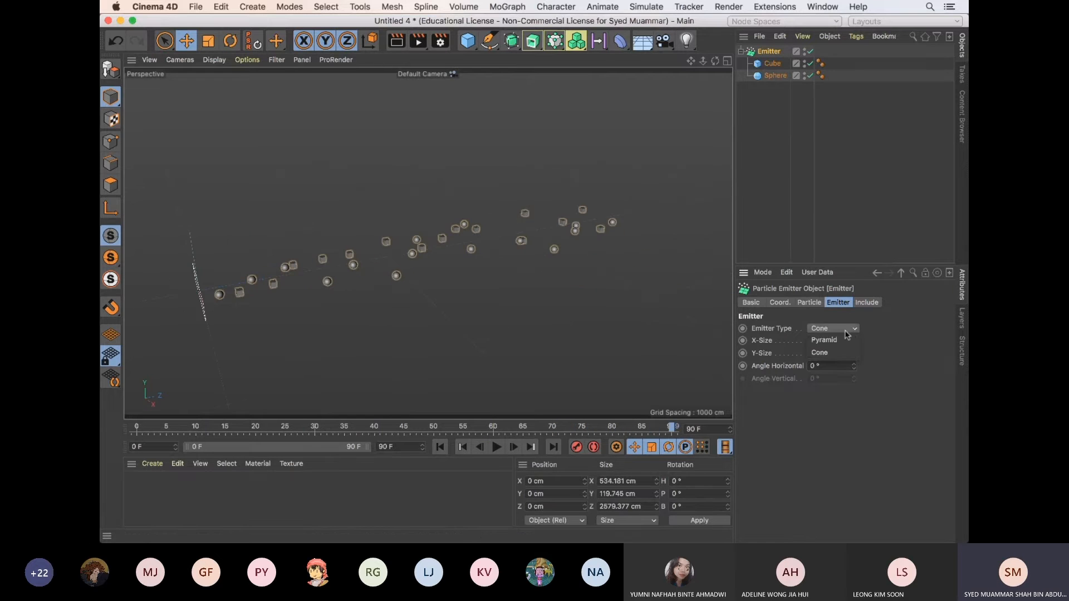
left_click(838, 341)
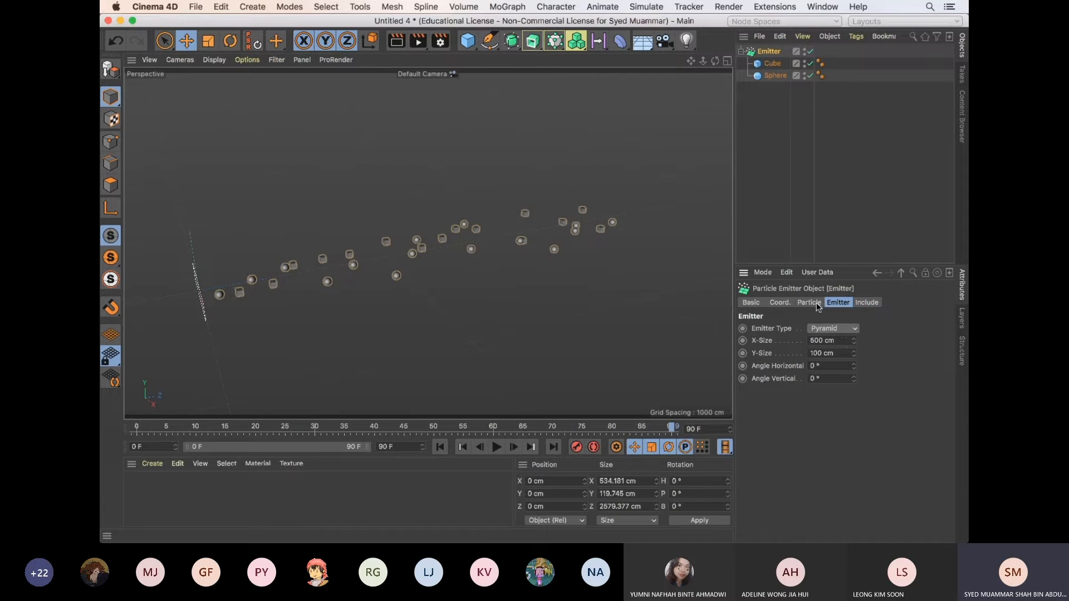
Show the emitter's coordinate settings and widen their area so the rotation values fit
left_click(780, 302)
left_click(809, 303)
left_click(780, 303)
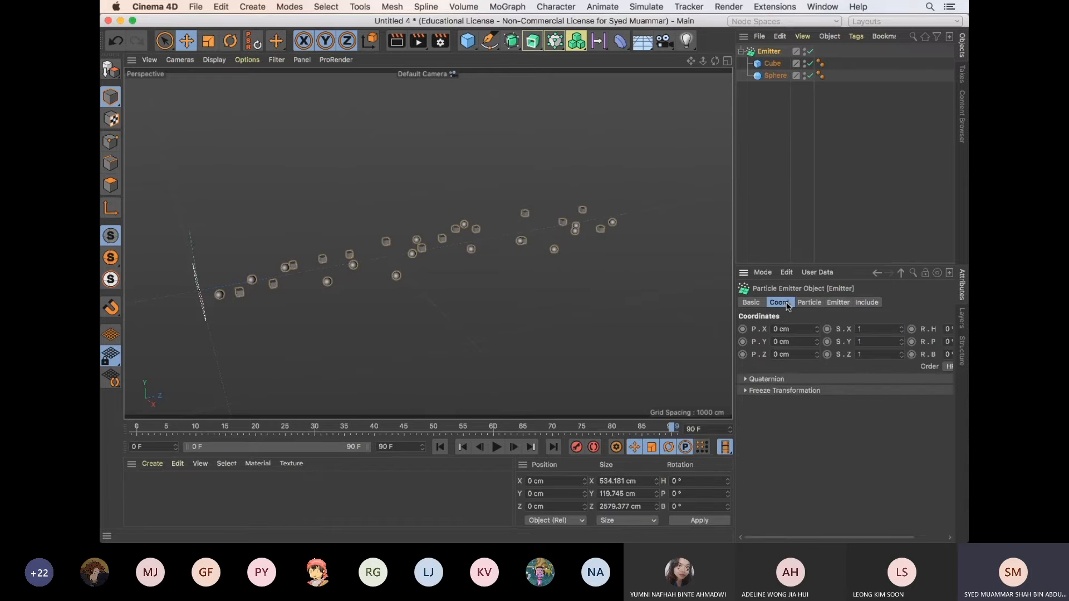
left_click_drag(733, 365, 698, 363)
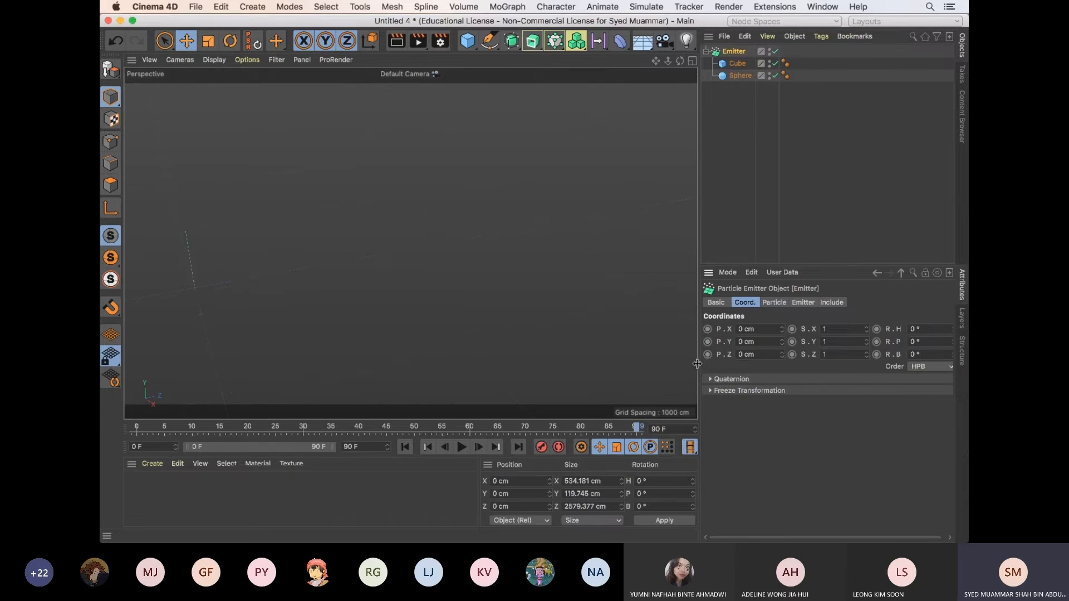
Set the emitter's pitch rotation (R.P) to 90° and play the animation
scroll(480, 323, "down", 3)
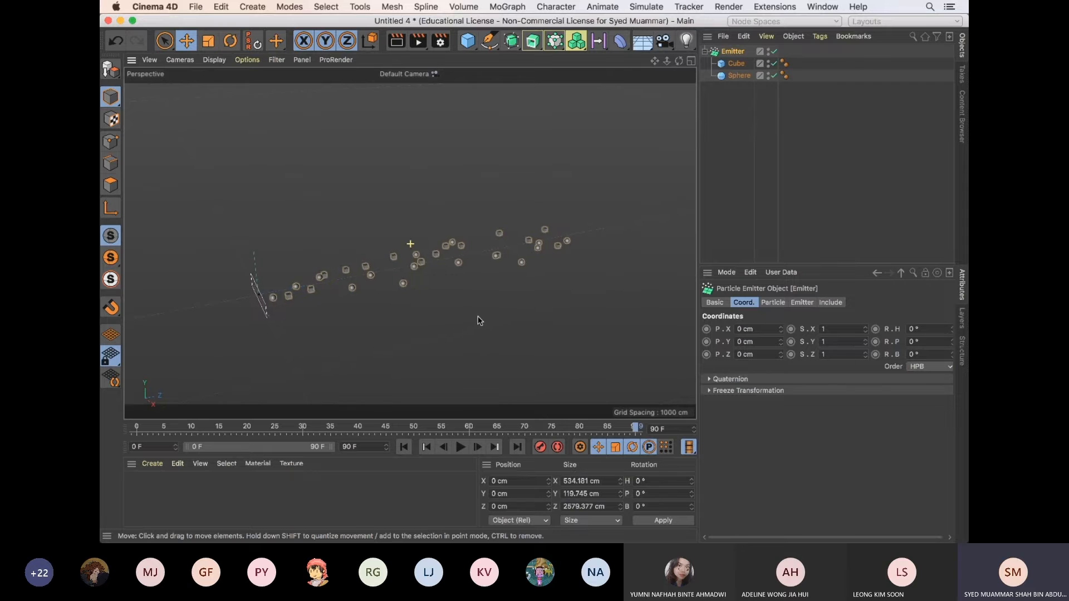
middle_click_drag(479, 320, 535, 307, "alt")
key("e")
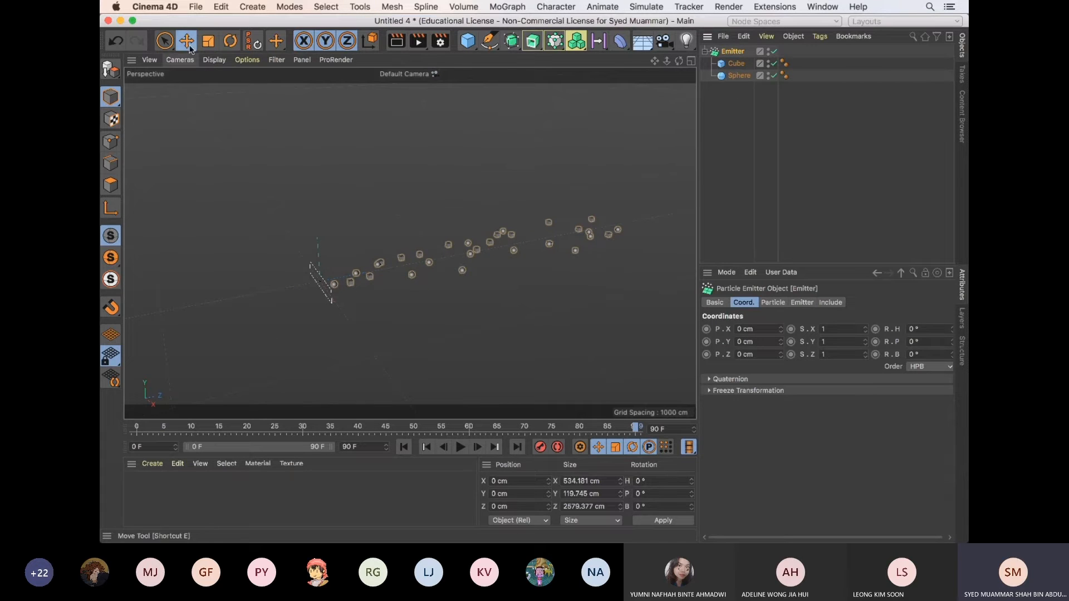
left_click(734, 51)
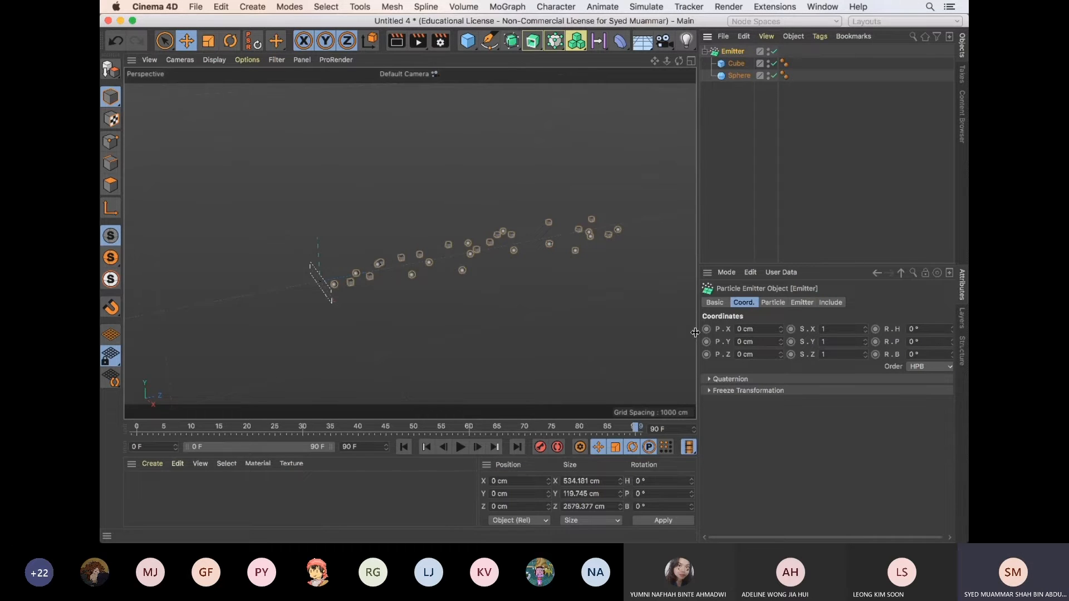
left_click_drag(699, 334, 654, 332)
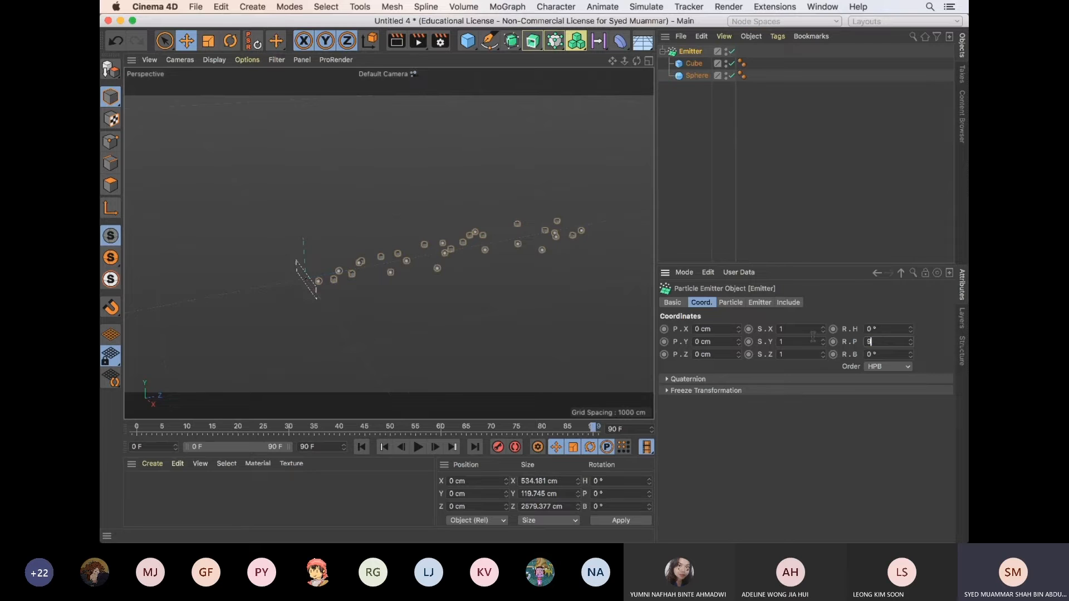
type("0")
key("Return")
left_click(418, 447)
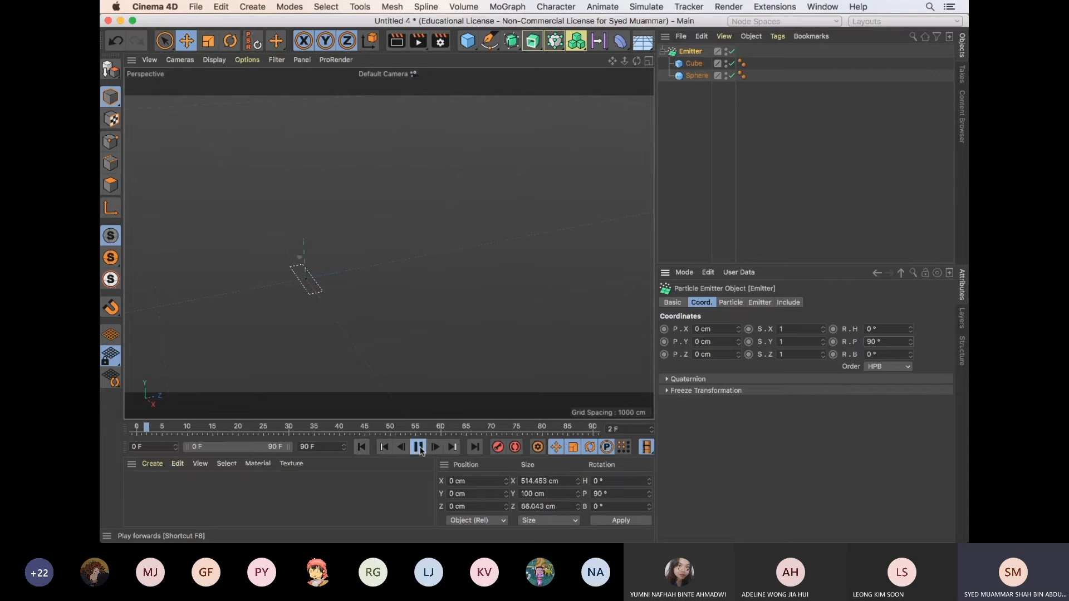
left_click(419, 447)
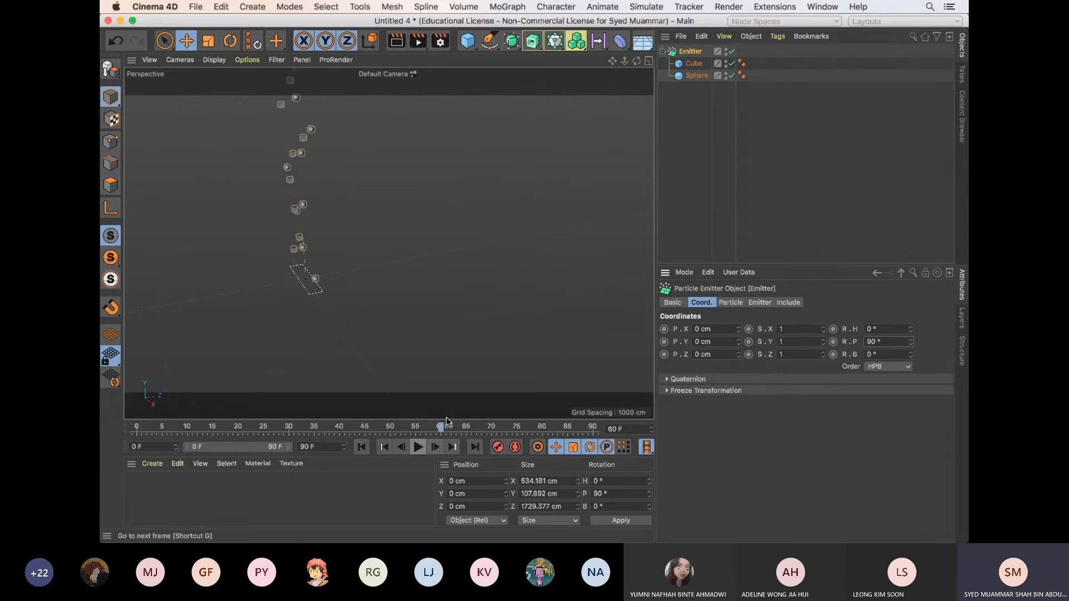
mouse_move(490, 317)
left_mouse_down("alt")
mouse_move(442, 323)
mouse_move(491, 324)
left_mouse_up("alt")
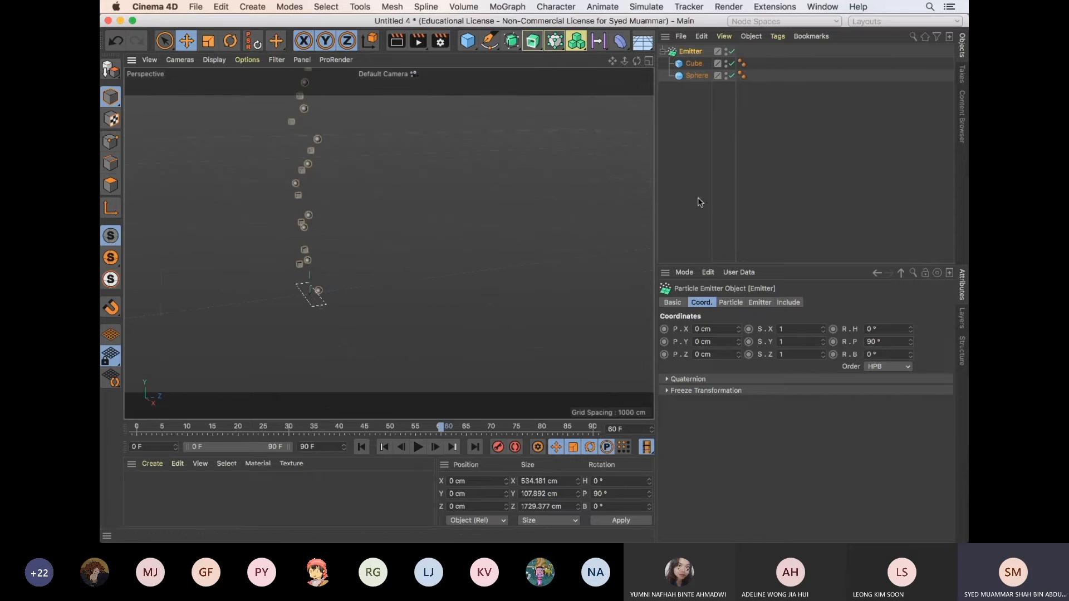
Delete the emitter together with its cube and sphere child objects
left_click(687, 133)
left_click(690, 52)
left_click_drag(669, 108, 702, 53)
key("Delete")
Switch to the open project particle_forces.c4d
key("v")
mouse_move(543, 284)
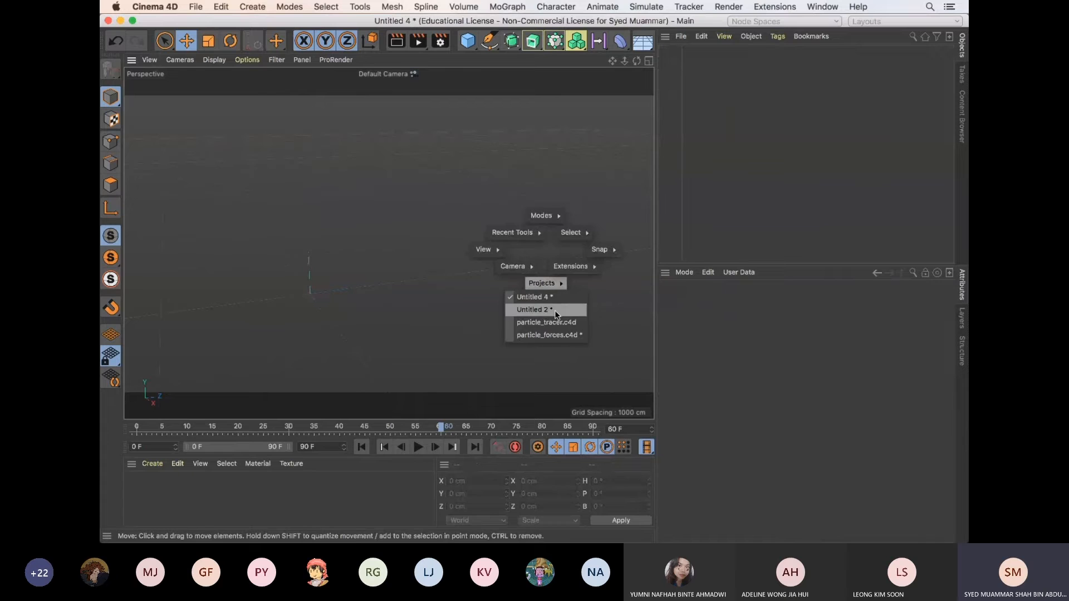
left_click(559, 336)
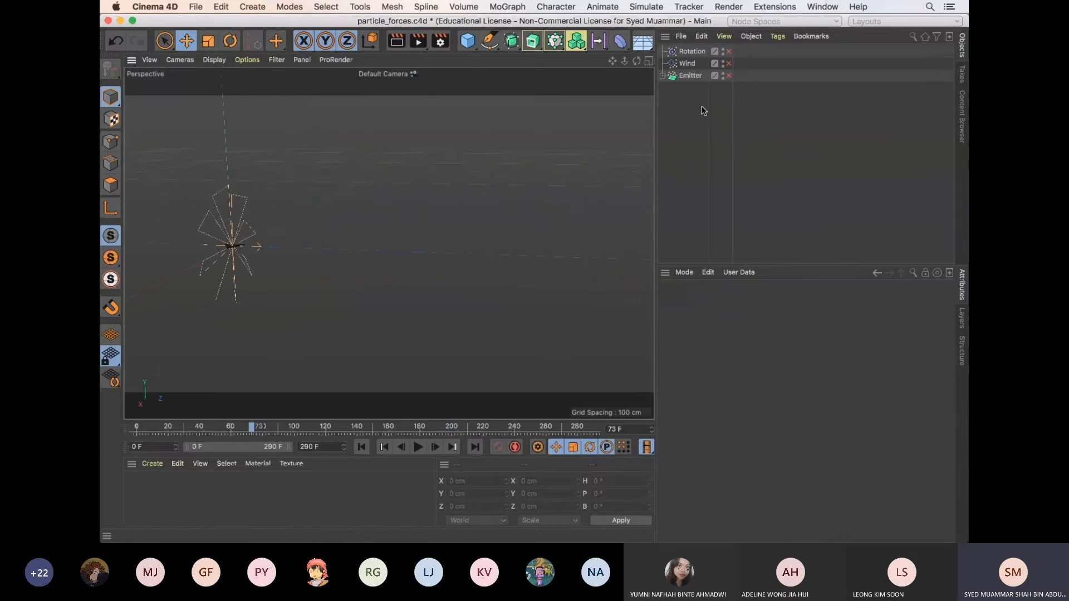
Switch to the open project Untitled 2 and show its emitter's particle settings
key("v")
mouse_move(526, 260)
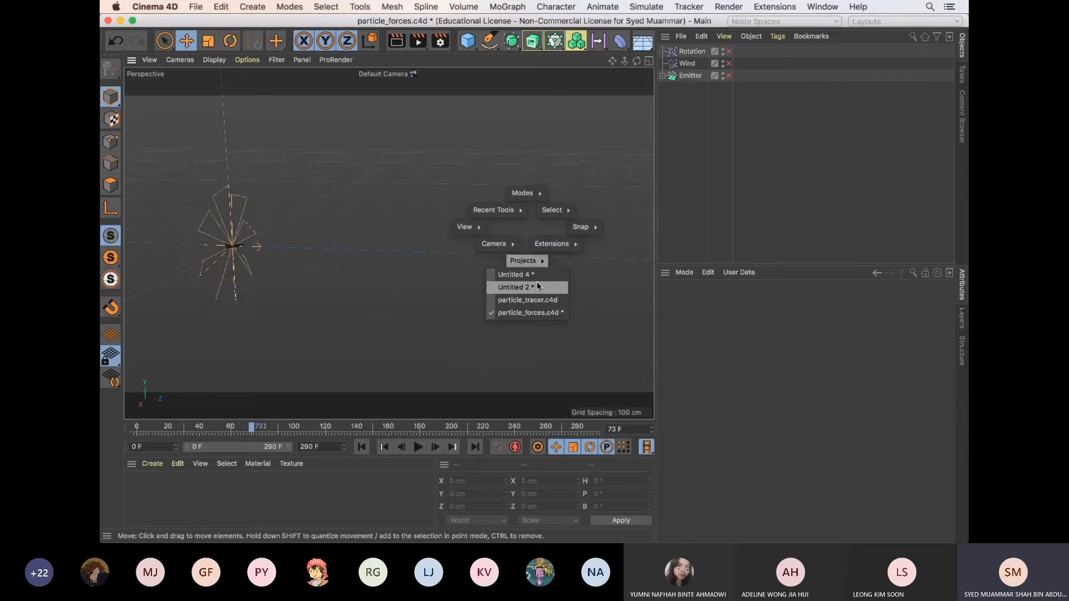
left_click(536, 285)
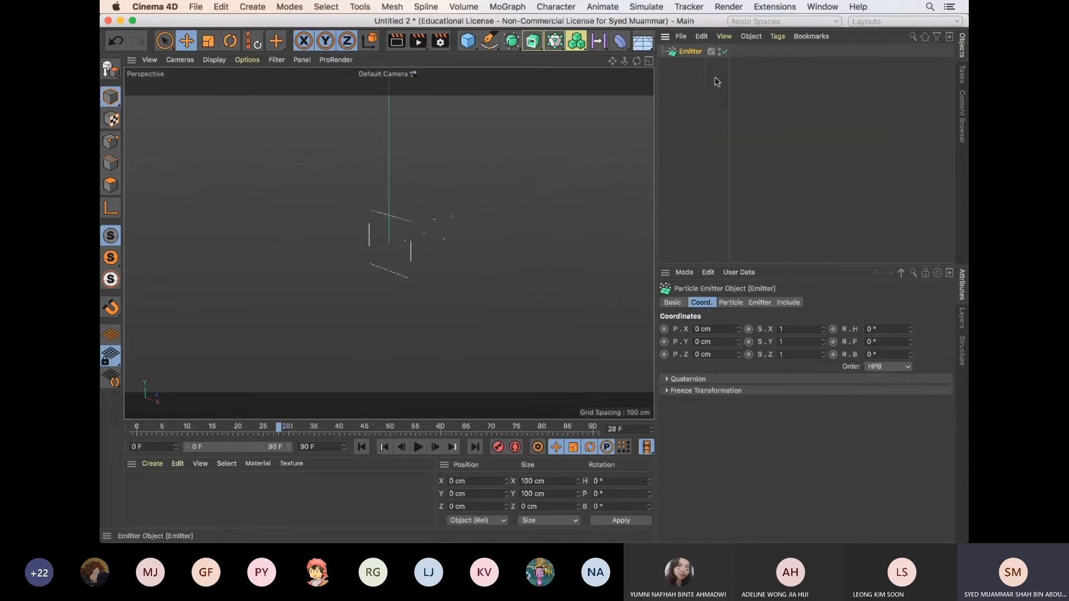
left_click(731, 303)
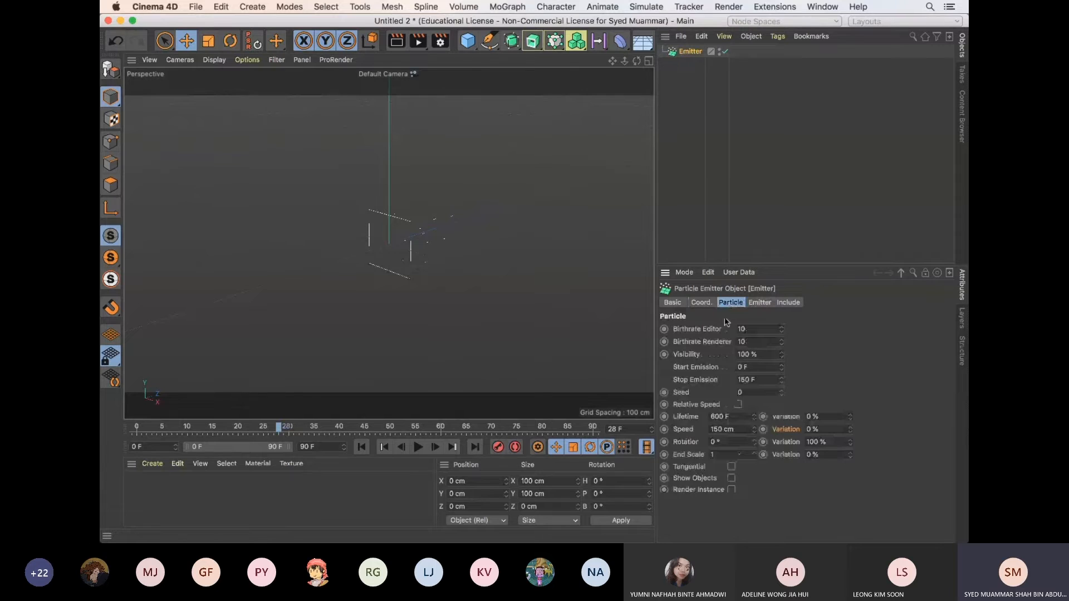
Return to the Untitled 4 project and close it without saving the changes
key("v")
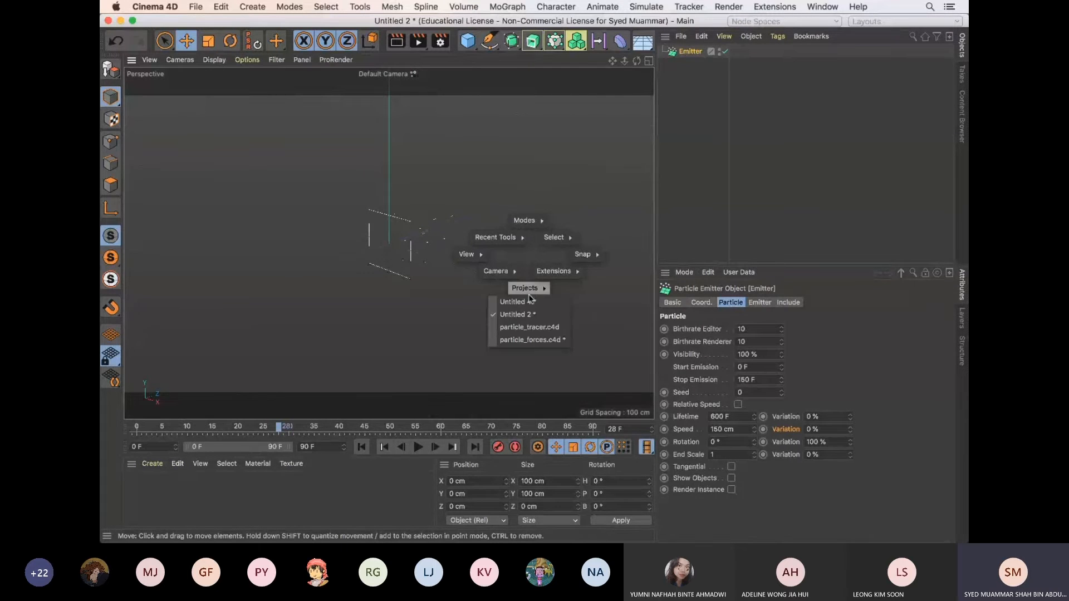
left_click(529, 302)
key("super+F4")
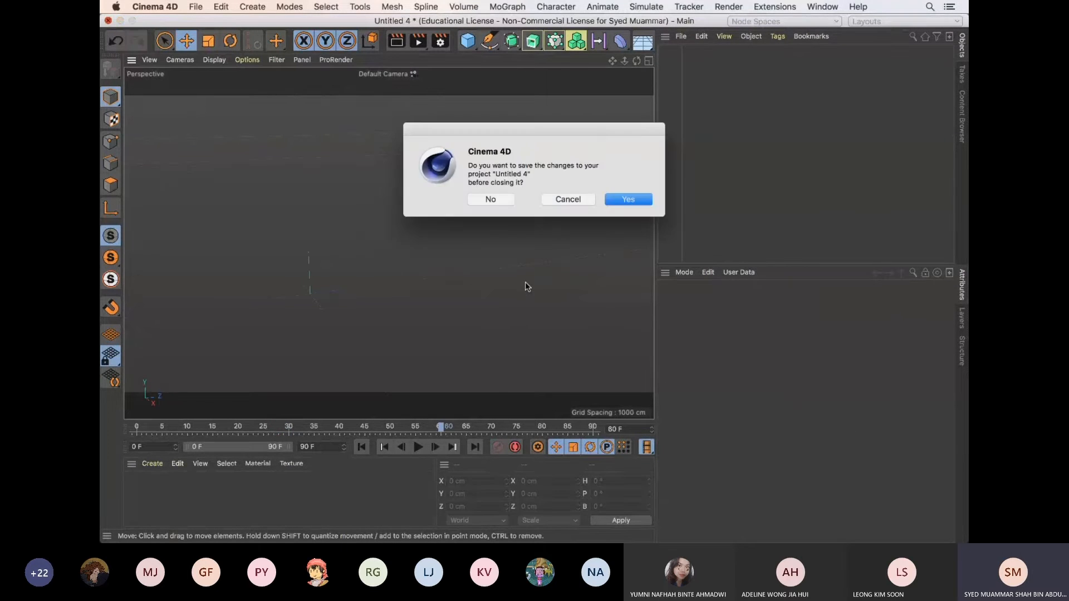
left_click(502, 198)
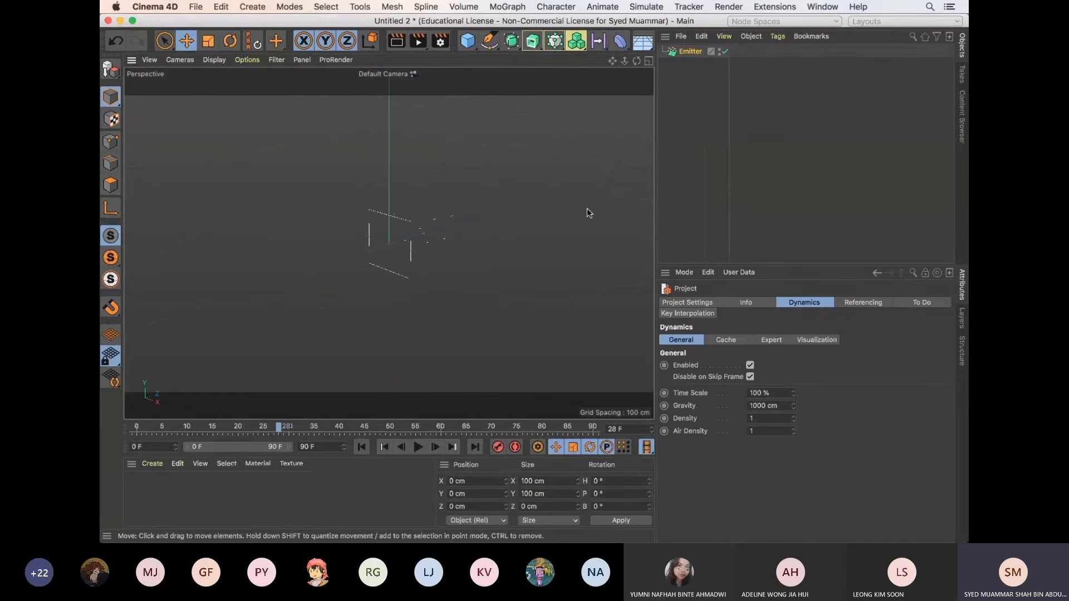
Select the emitter in Untitled 2 and bring up the list of open projects
left_click(690, 53)
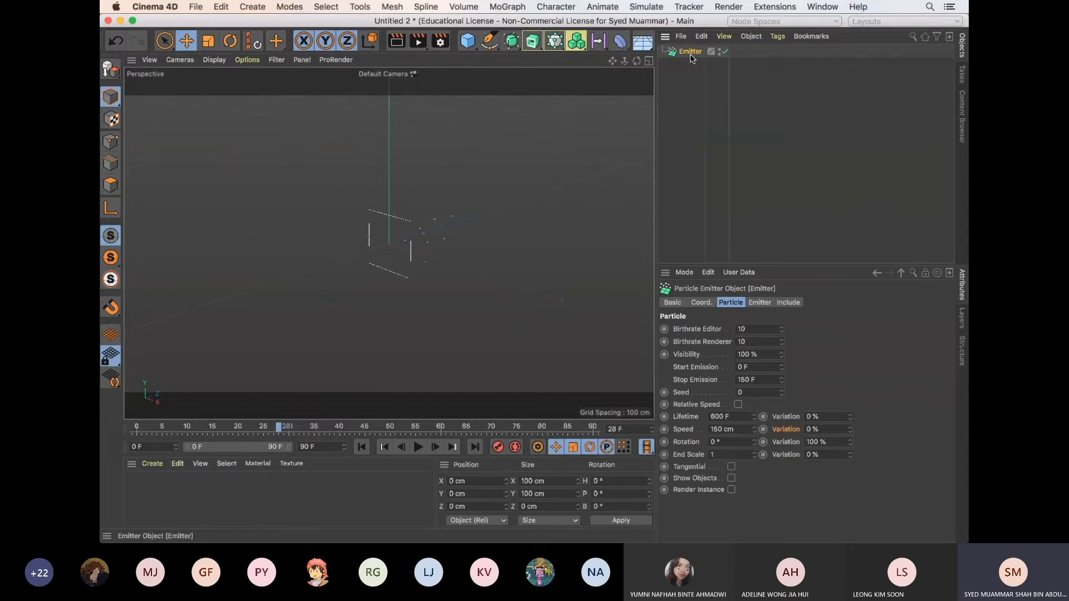
key("v")
mouse_move(559, 178)
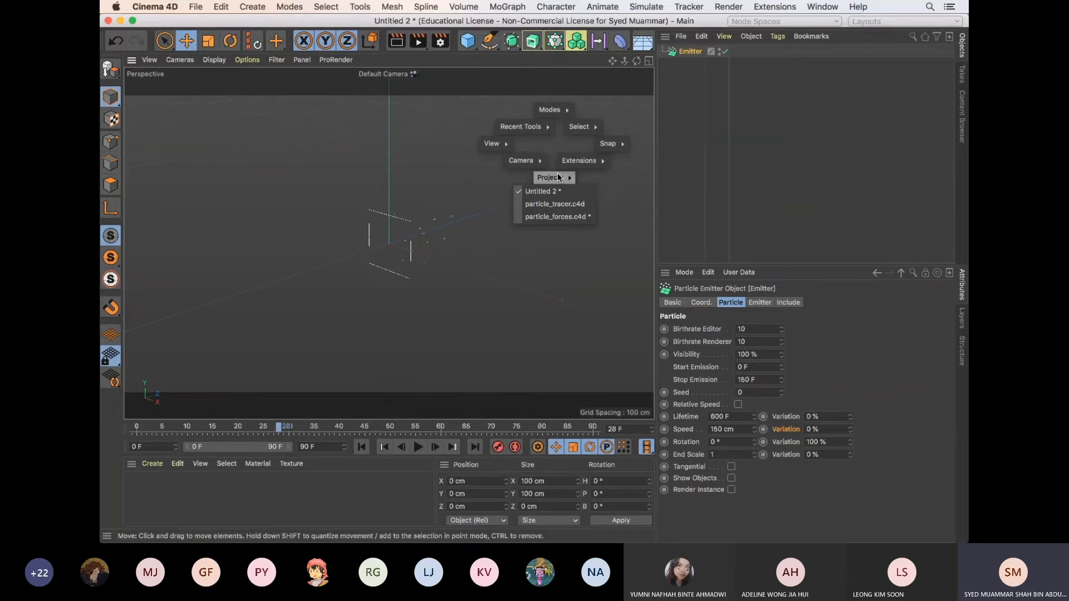
Raise the system volume to maximum and dismiss the list of open projects
key("XF86AudioRaiseVolume")
key("XF86AudioRaiseVolume")
key("XF86AudioRaiseVolume")
key("XF86AudioRaiseVolume")
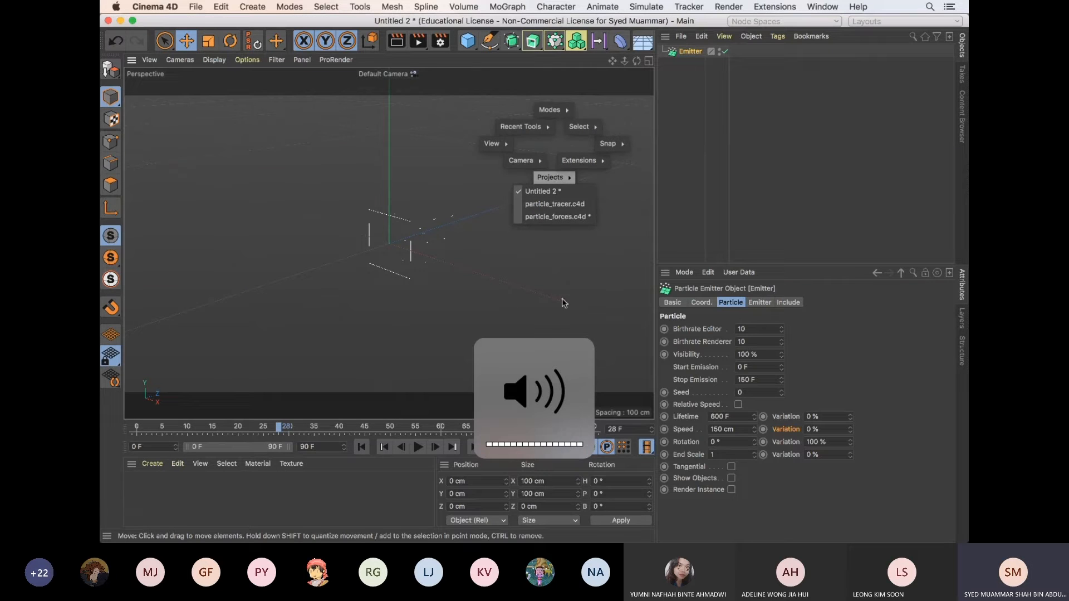
left_click(447, 330)
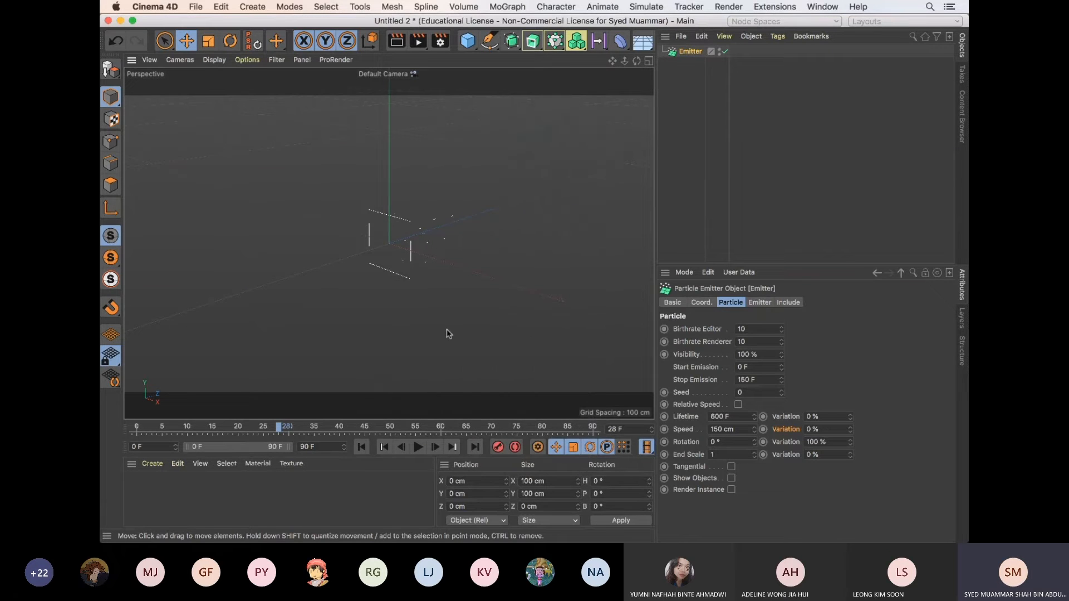
Check the meeting chat in Microsoft Teams and switch back to Cinema 4D
left_click(235, 485)
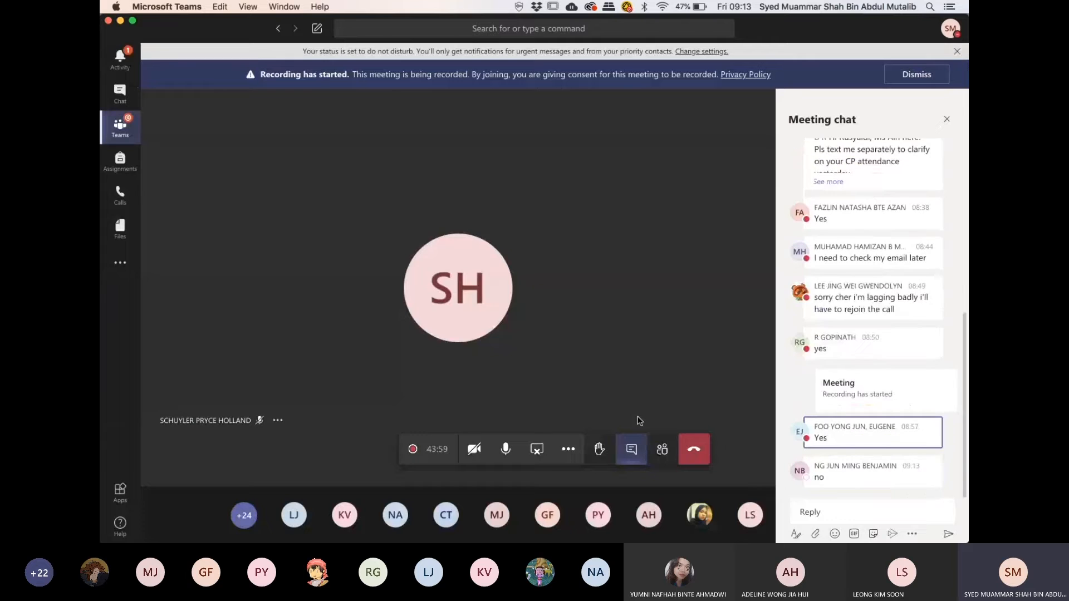
key("super+Tab")
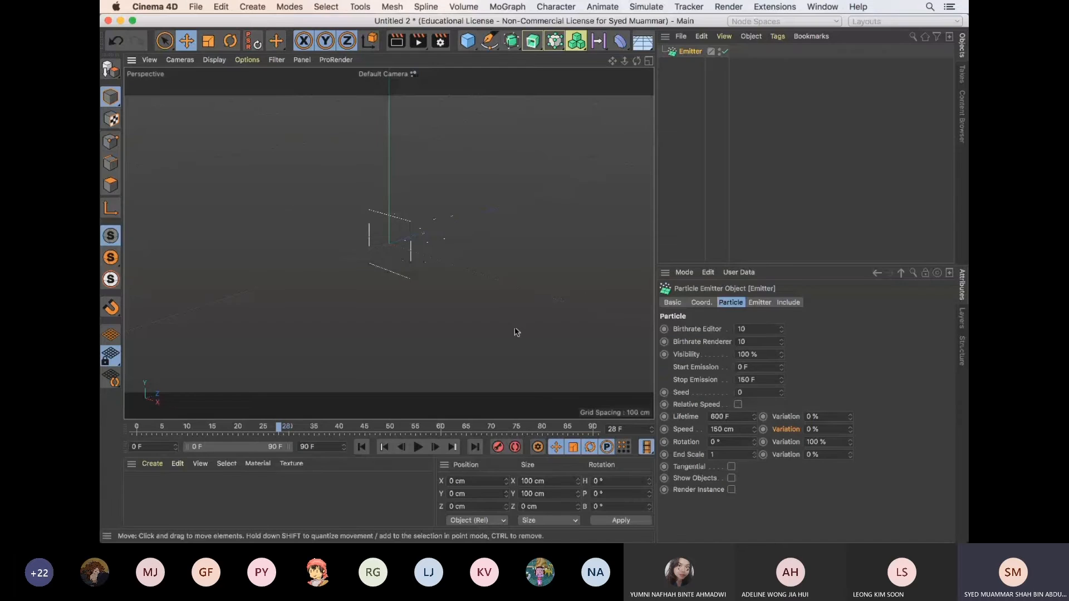
Delete the existing emitter and add a fresh particle Emitter to the empty scene
left_click(684, 81)
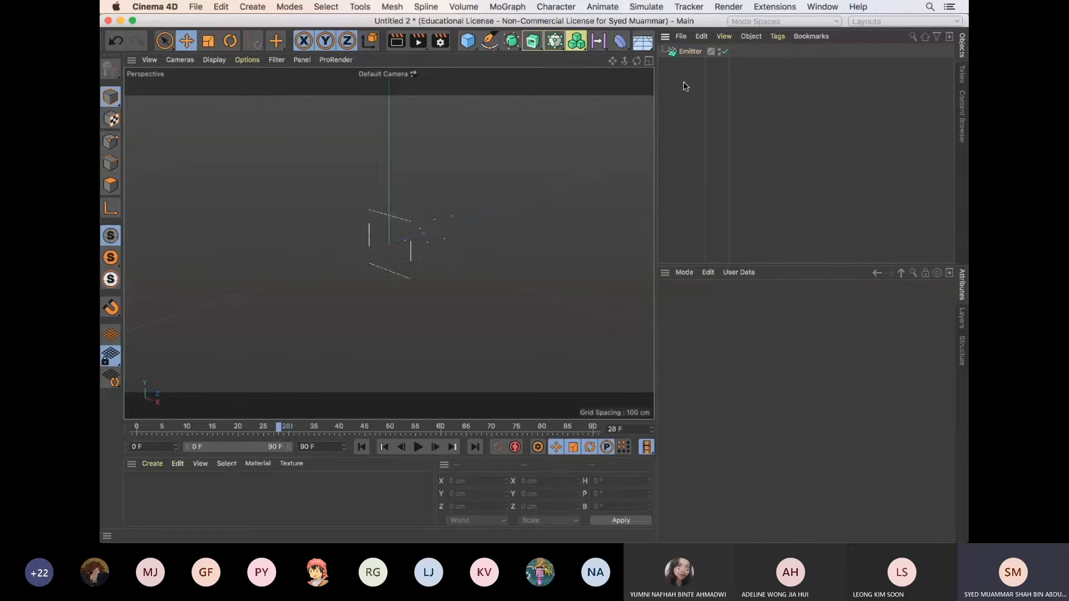
left_click(686, 53)
key("Delete")
left_click(649, 7)
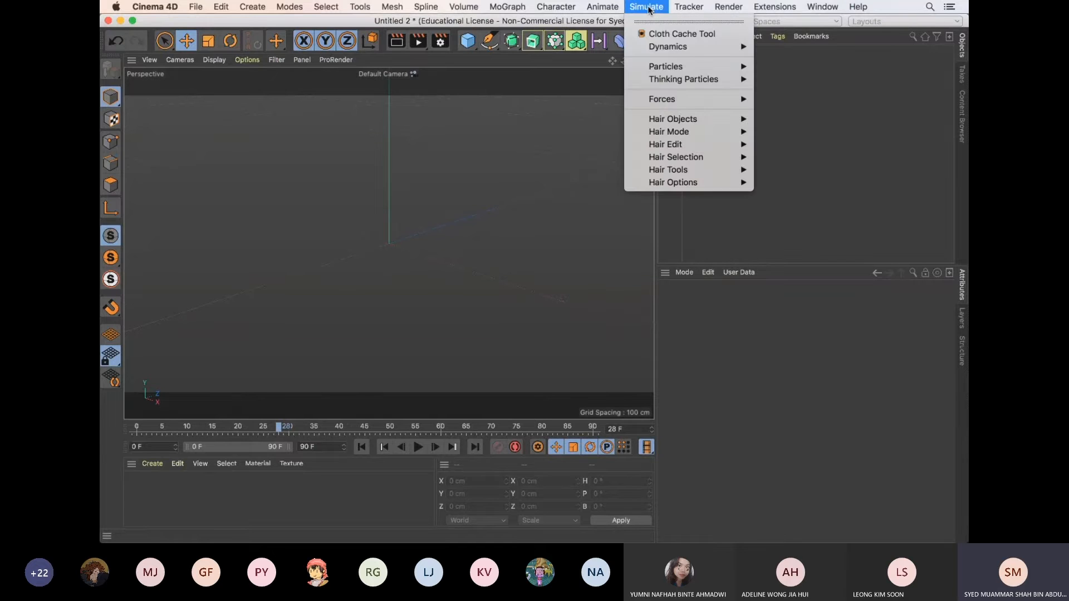
mouse_move(719, 66)
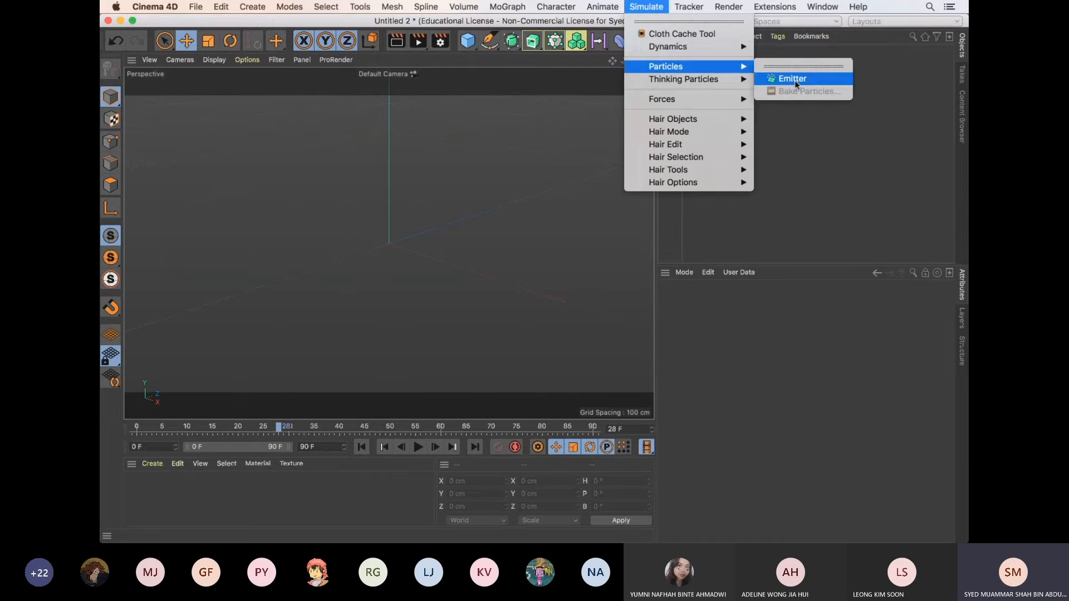
left_click(794, 80)
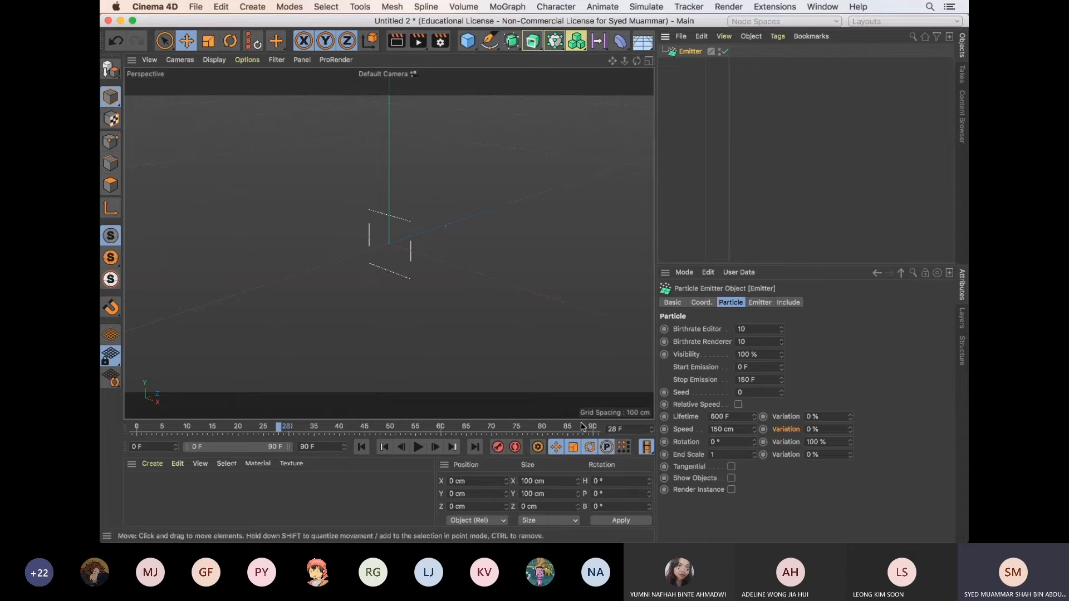
Play the animation from the first frame to preview the new emitter with its default particle settings
left_click(749, 329)
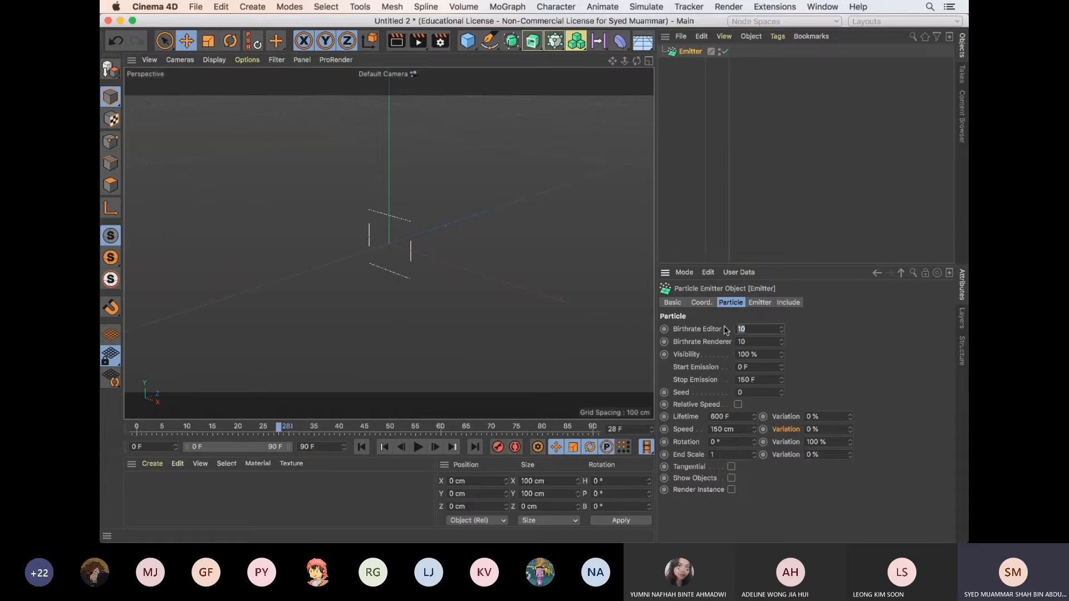
left_click(855, 335)
left_click(362, 447)
left_click(418, 447)
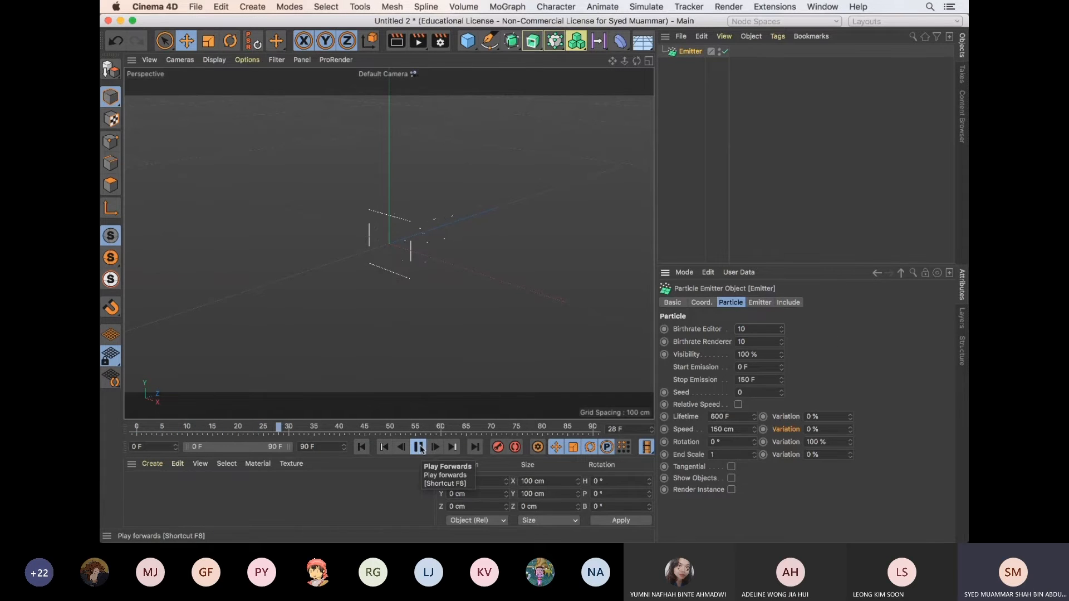
left_click(647, 7)
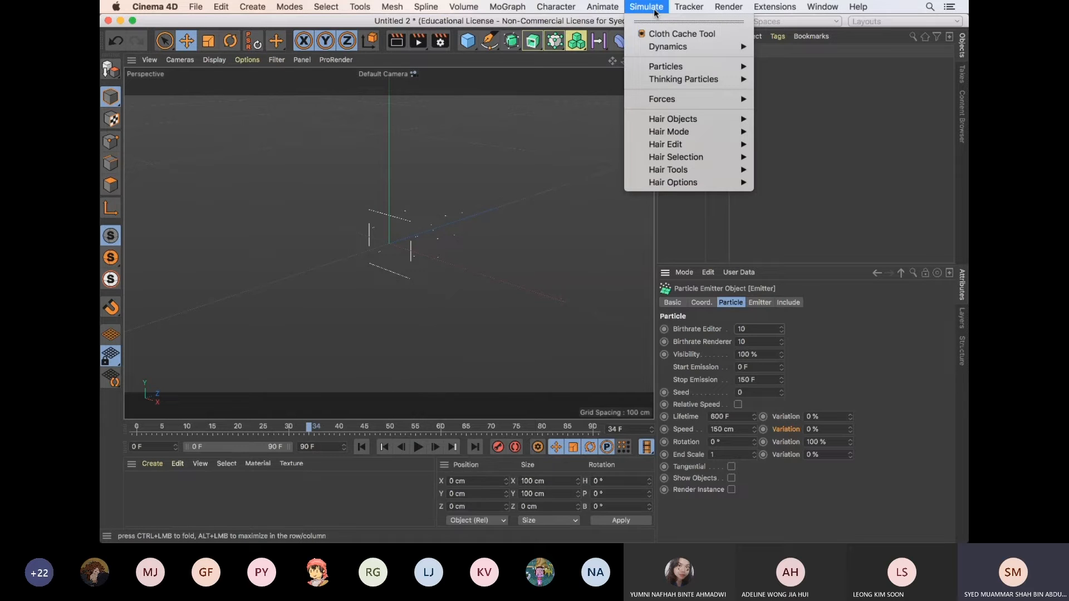
mouse_move(680, 103)
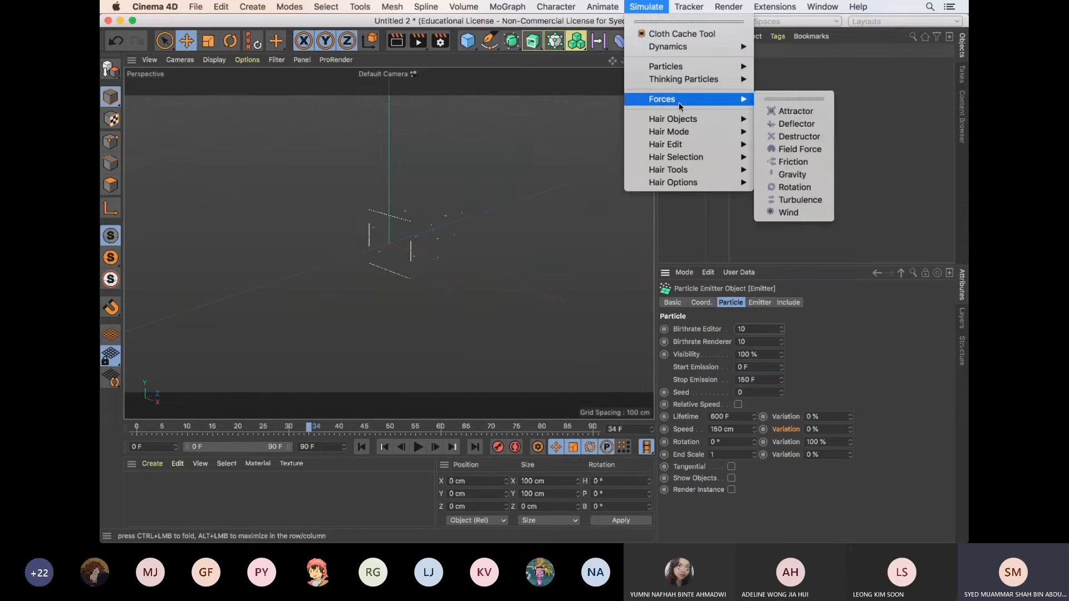
left_click(789, 213)
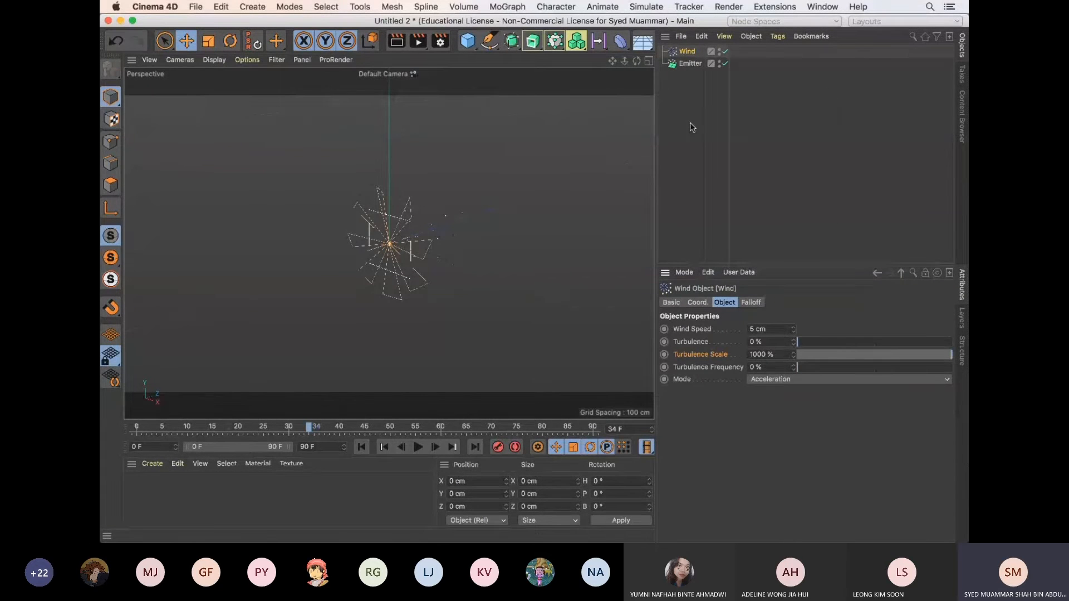
key("super+z")
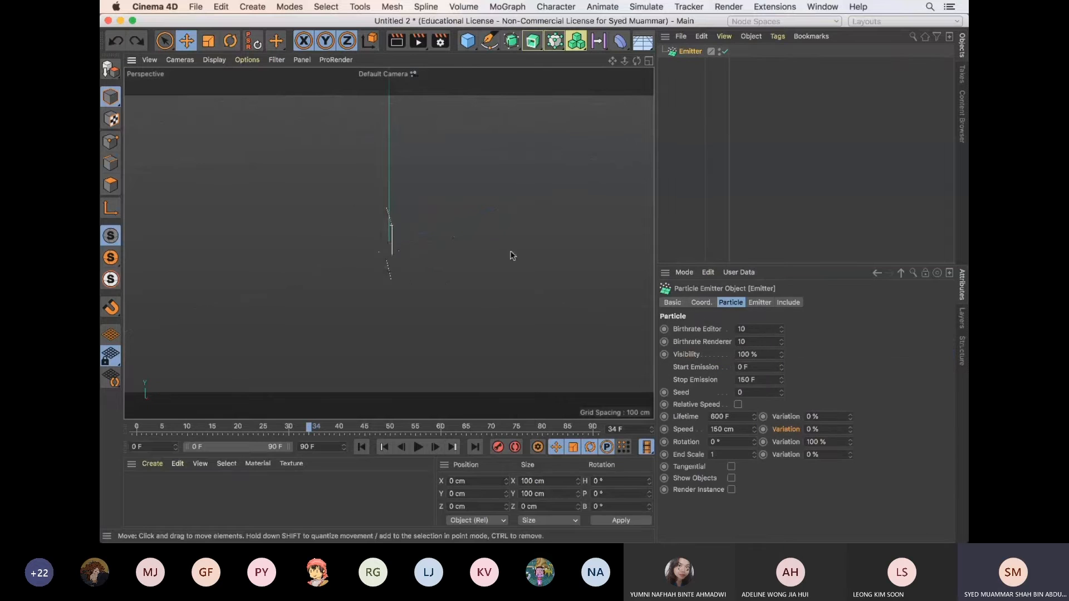
Add a Wind force to the scene with the emitter selected
mouse_move(513, 256)
left_mouse_down("alt")
mouse_move(593, 247)
mouse_move(542, 235)
mouse_move(520, 244)
left_mouse_up("alt")
left_click(694, 54)
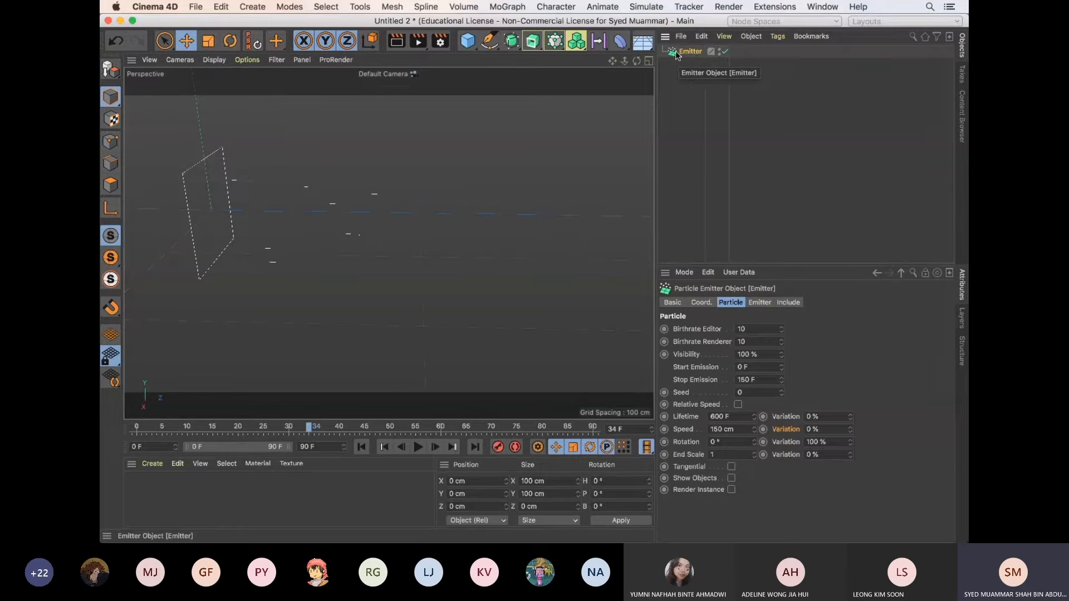
left_click(647, 8)
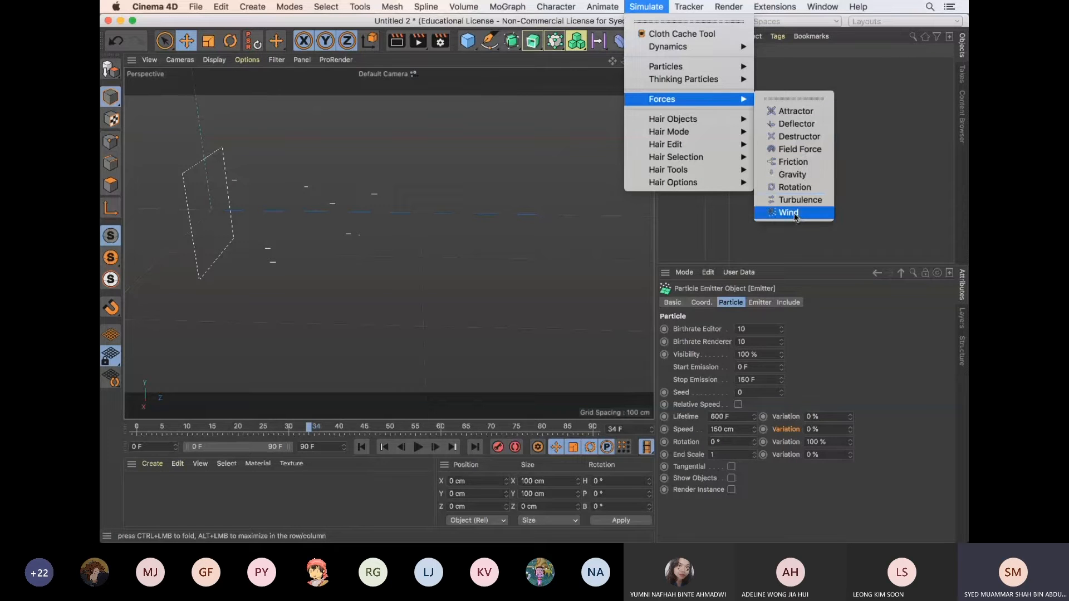
left_click(788, 213)
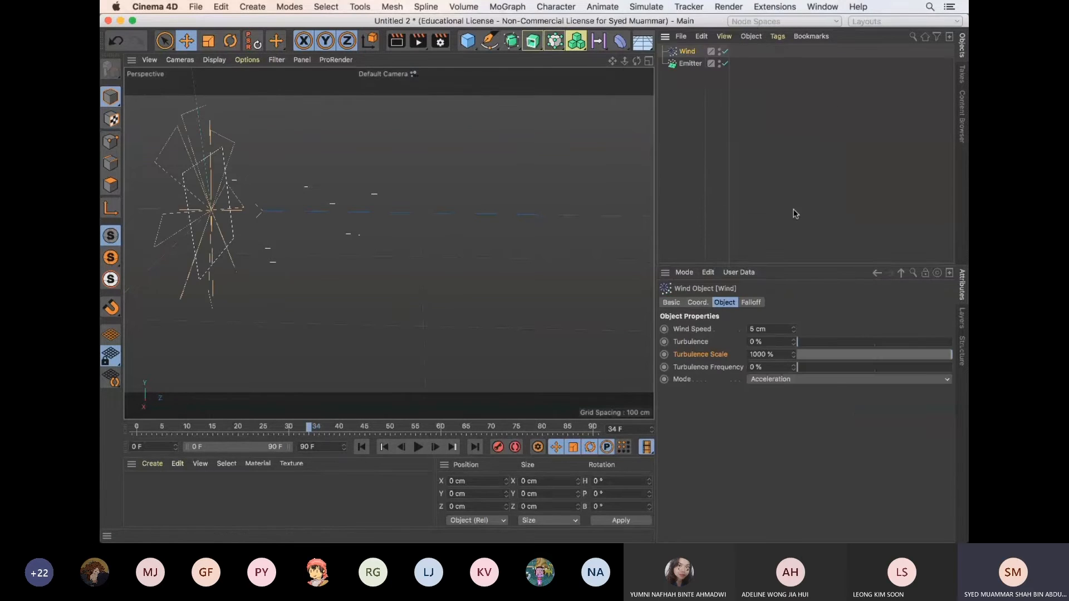
Compare the Wind object's properties with the emitter's Include settings for modifiers
left_click(690, 64)
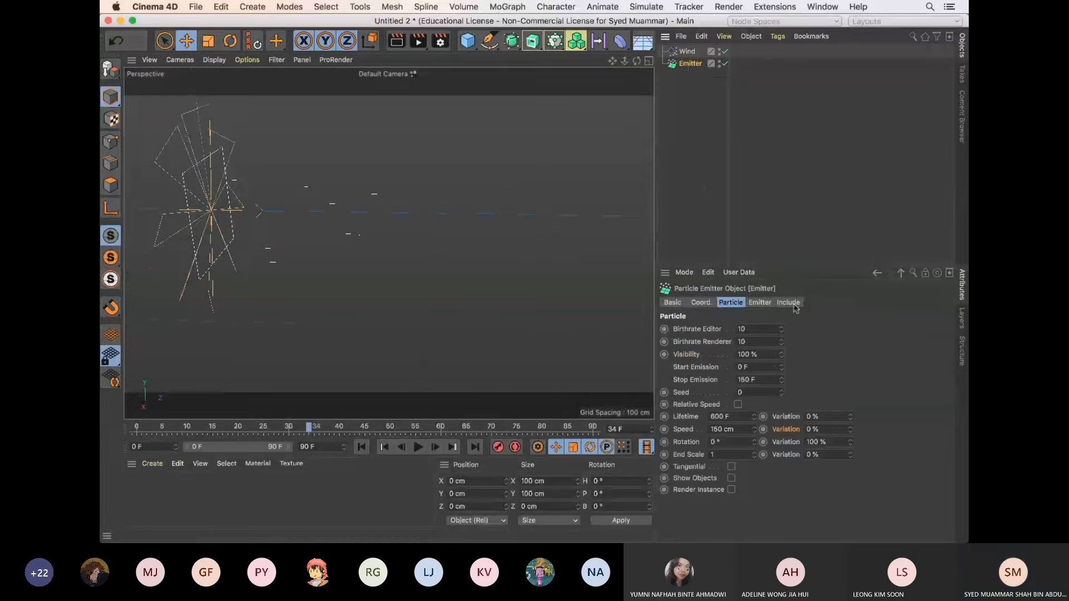
left_click(671, 54)
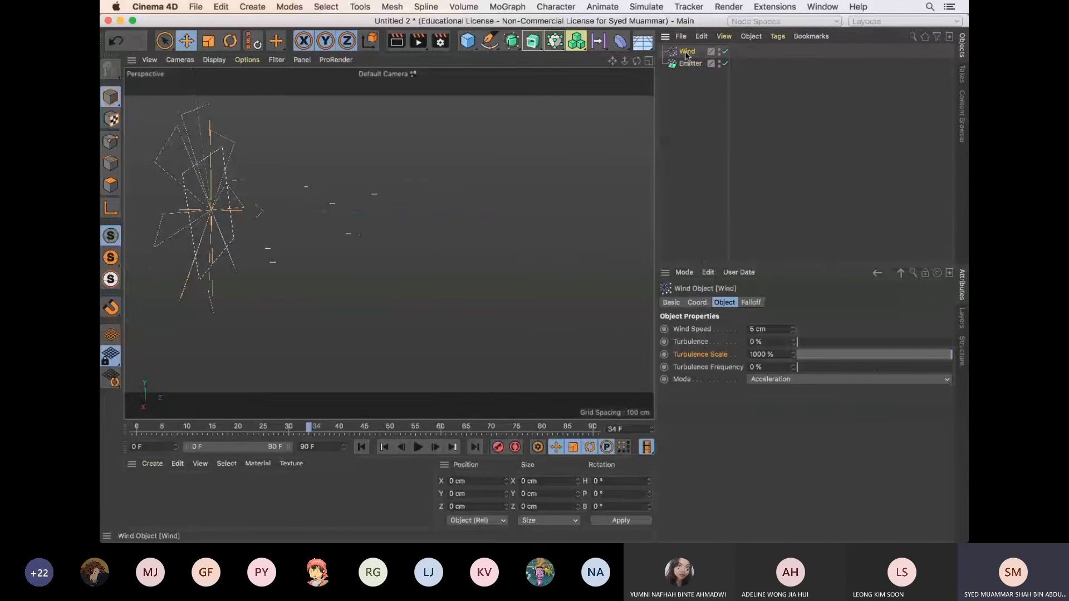
left_click(691, 64)
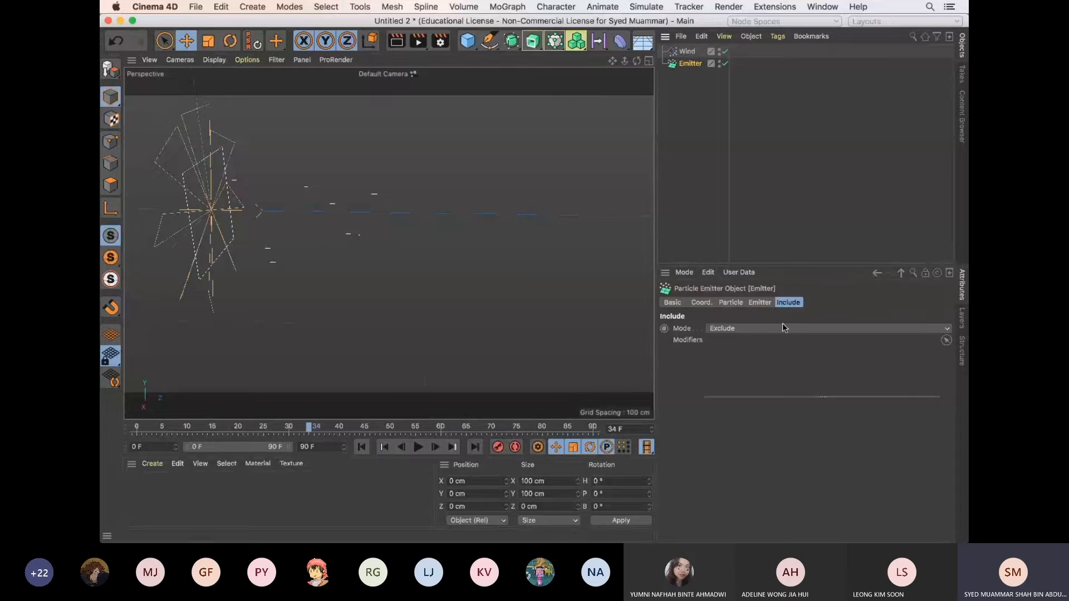
left_click(688, 52)
left_click(689, 64)
left_click(646, 7)
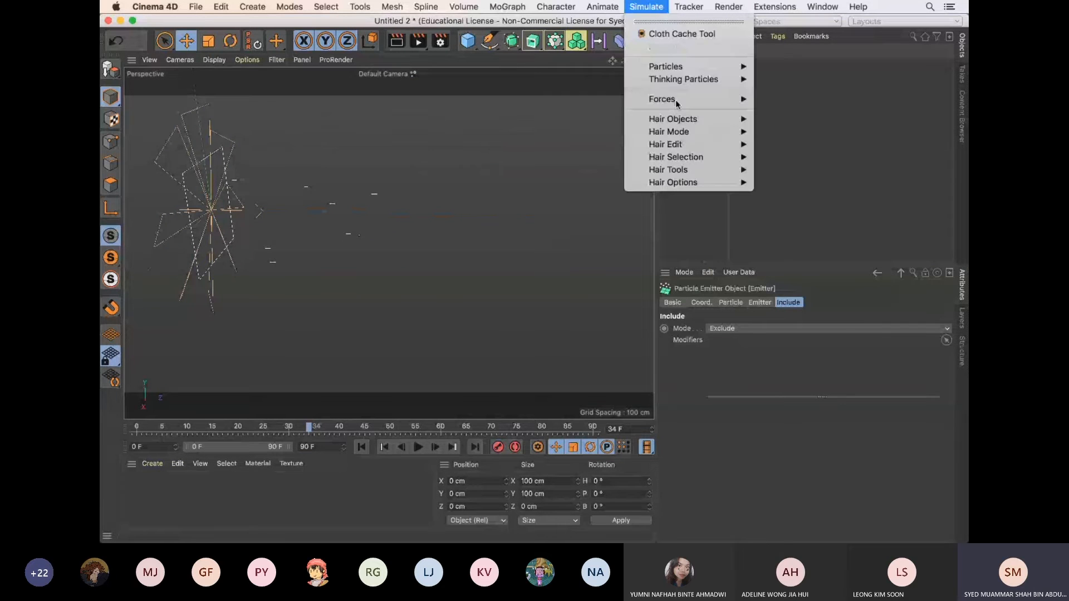
left_click(868, 132)
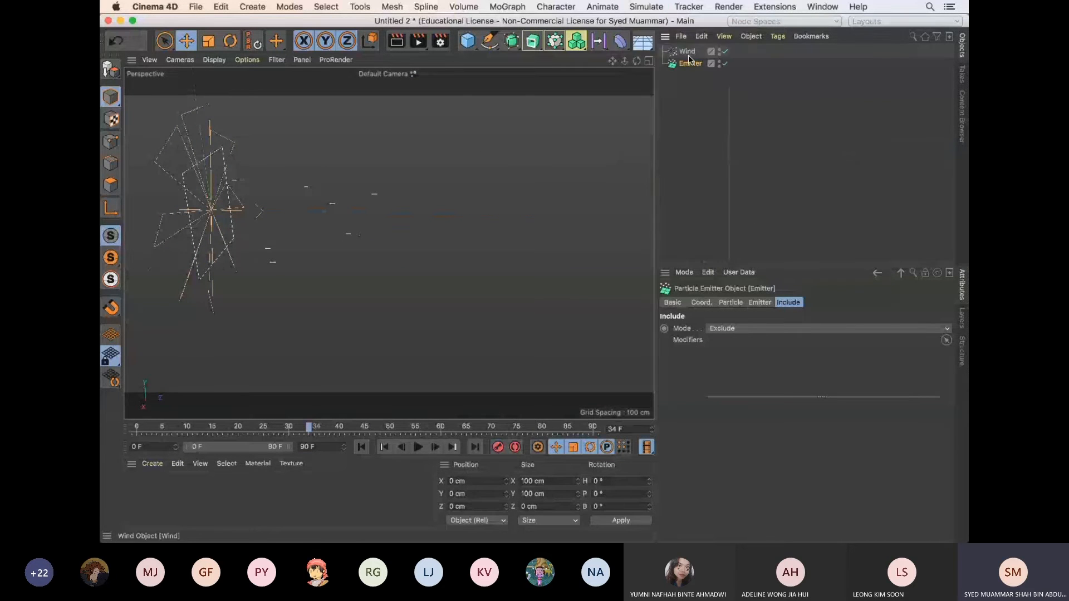
Select the Wind object, preview its default effect on the particles, and return to the first frame
left_click(690, 54)
left_click(418, 447)
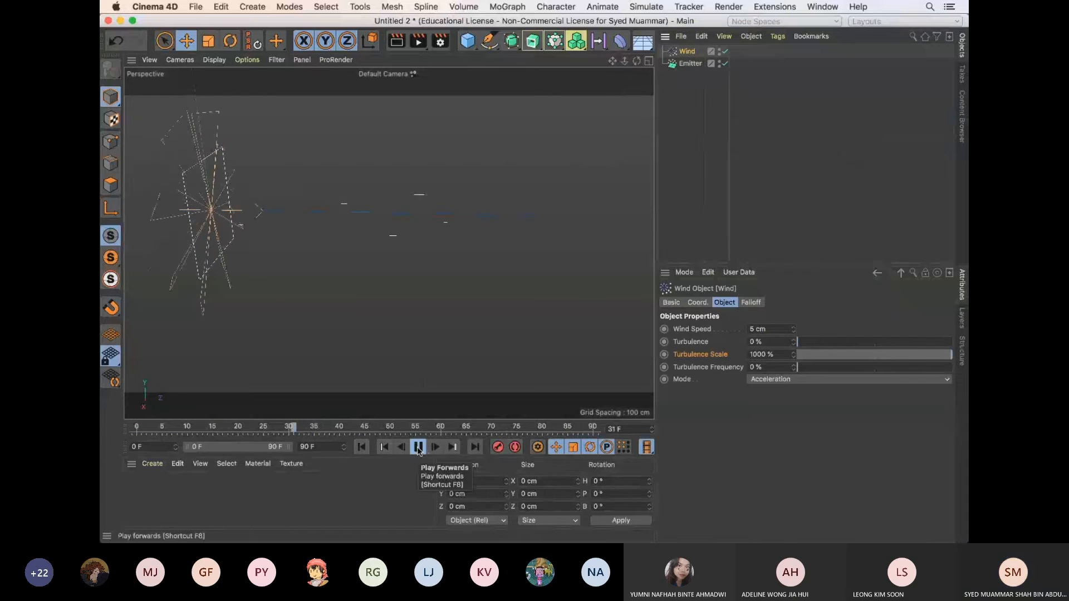
left_click(418, 447)
left_click(362, 447)
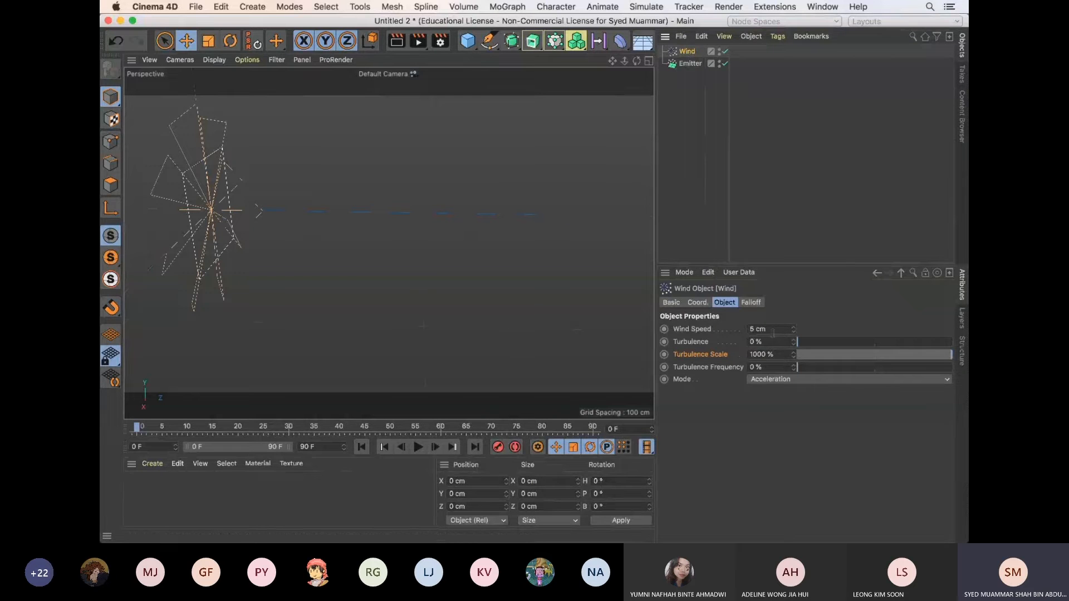
Set the Wind Speed to 100 cm and replay the animation from the start to check the particles
left_click_drag(768, 329, 735, 327)
type("100")
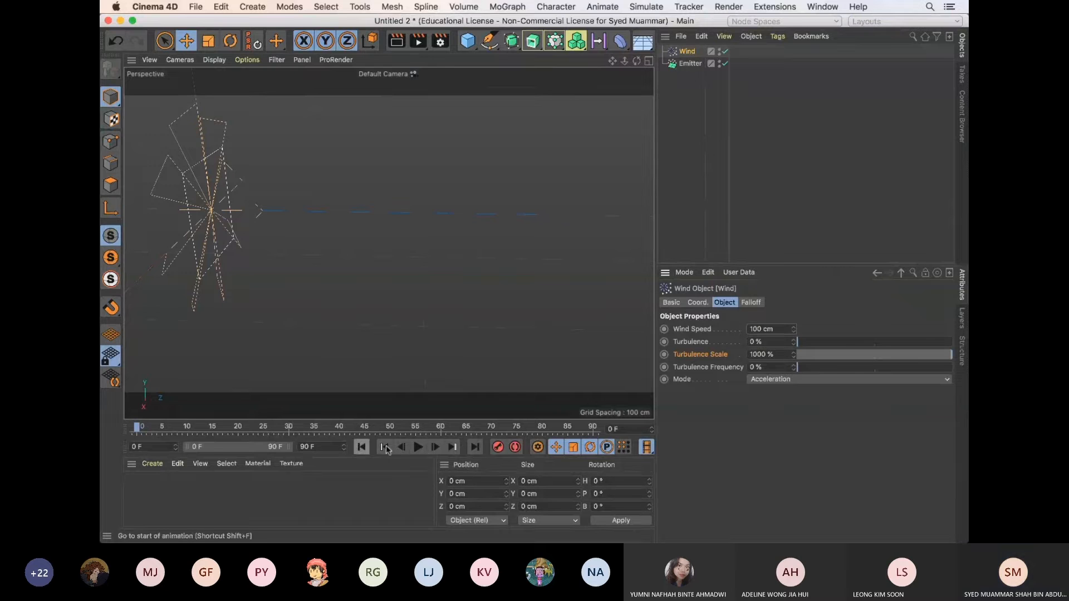
left_click(418, 447)
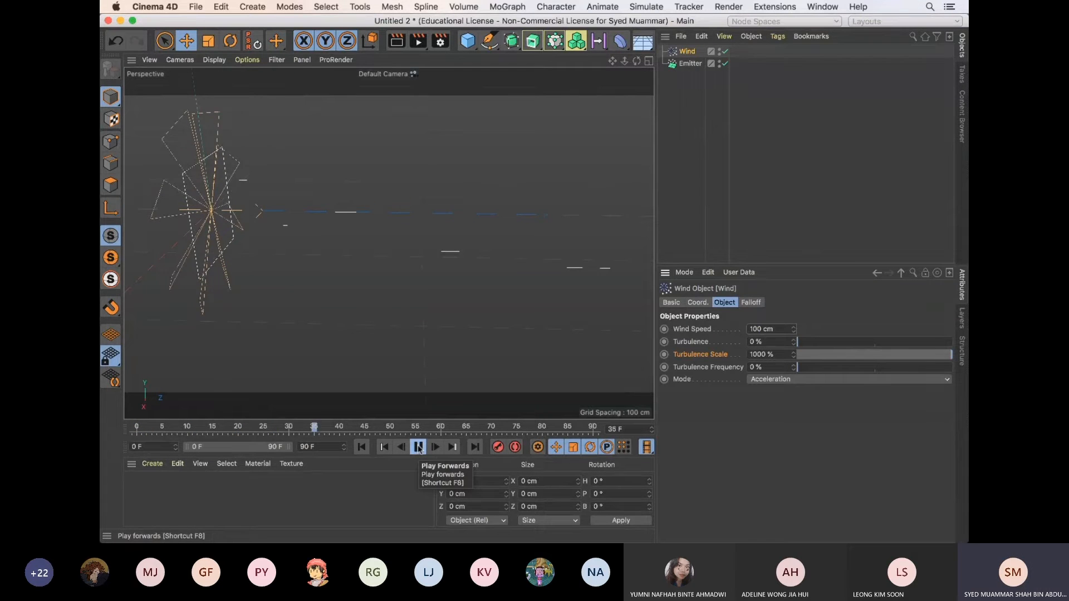
left_click(419, 447)
left_click_drag(626, 64, 536, 107)
left_click(362, 447)
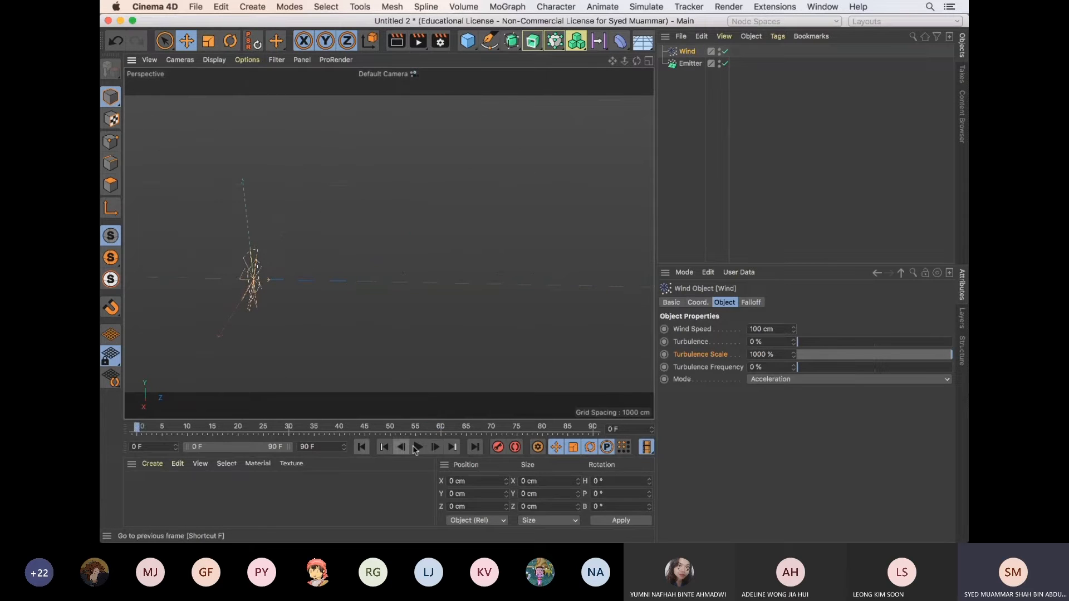
left_click(417, 448)
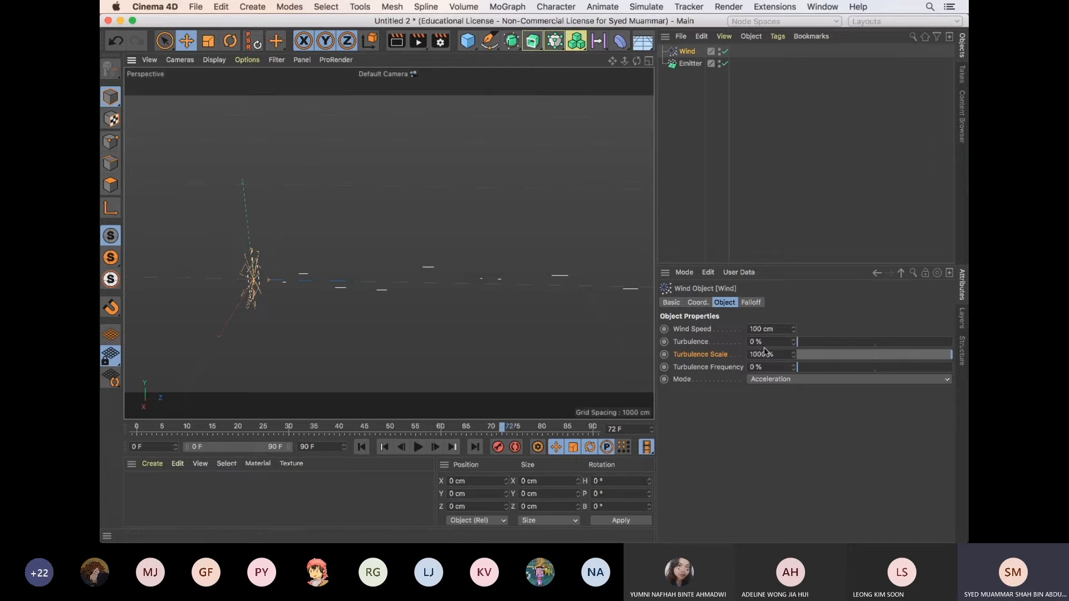
Try a wind Turbulence of about 50 % in playback from the start, and reset it to 0 %
left_click_drag(800, 342, 876, 343)
left_click(361, 447)
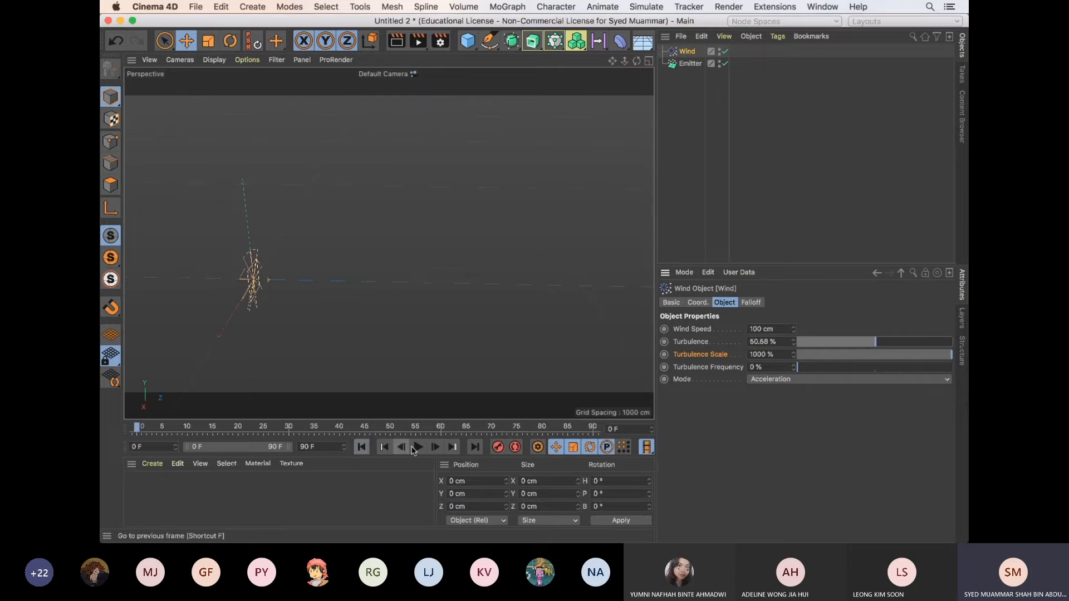
left_click(419, 448)
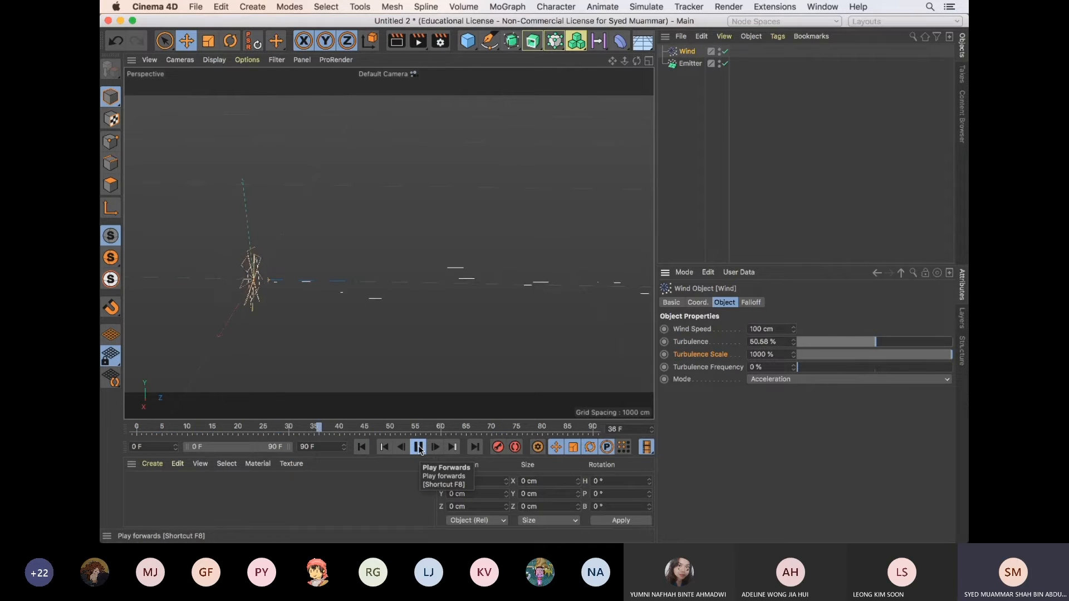
left_click(418, 447)
left_click(782, 342)
type("0")
key("Return")
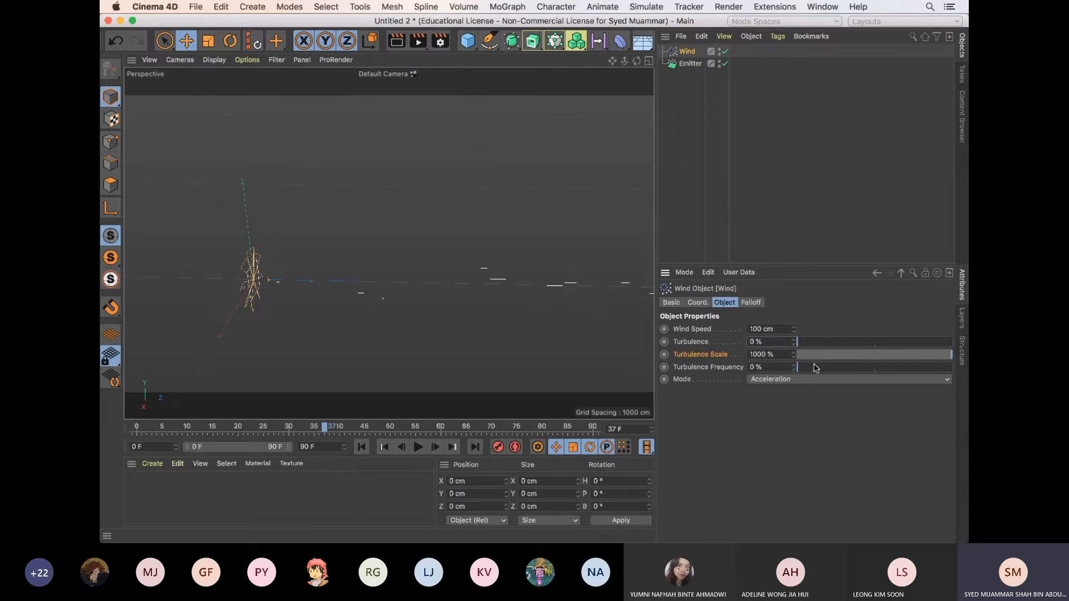
Test the wind with Turbulence about 47 % and Turbulence Frequency about 61 %, and return both to 0 %
left_click_drag(804, 343, 892, 368)
left_click(361, 447)
left_click(418, 447)
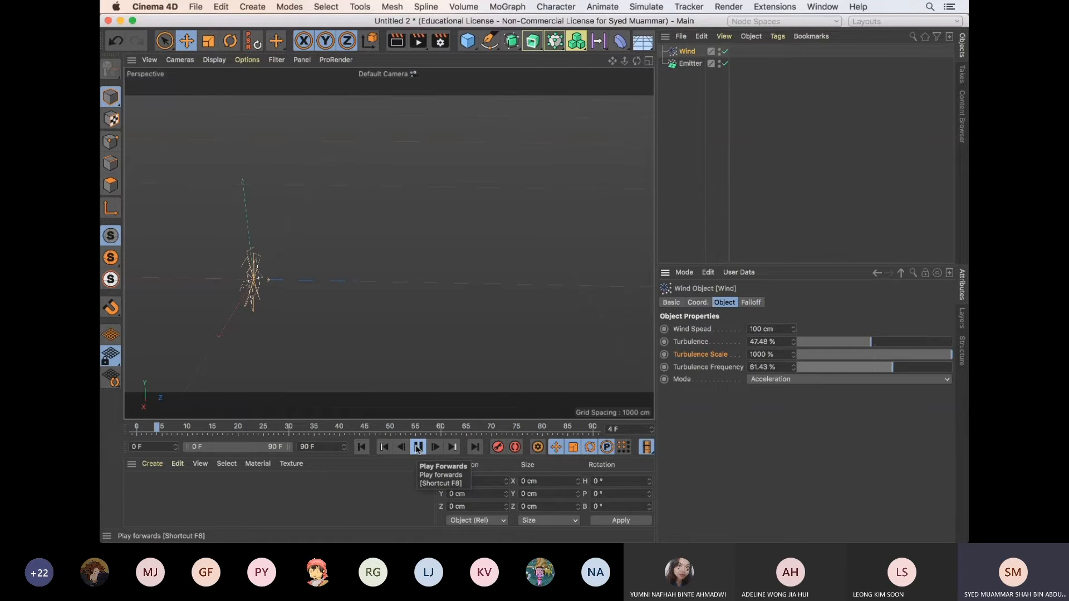
left_click(419, 447)
left_click_drag(871, 342, 796, 342)
left_click_drag(893, 368, 769, 372)
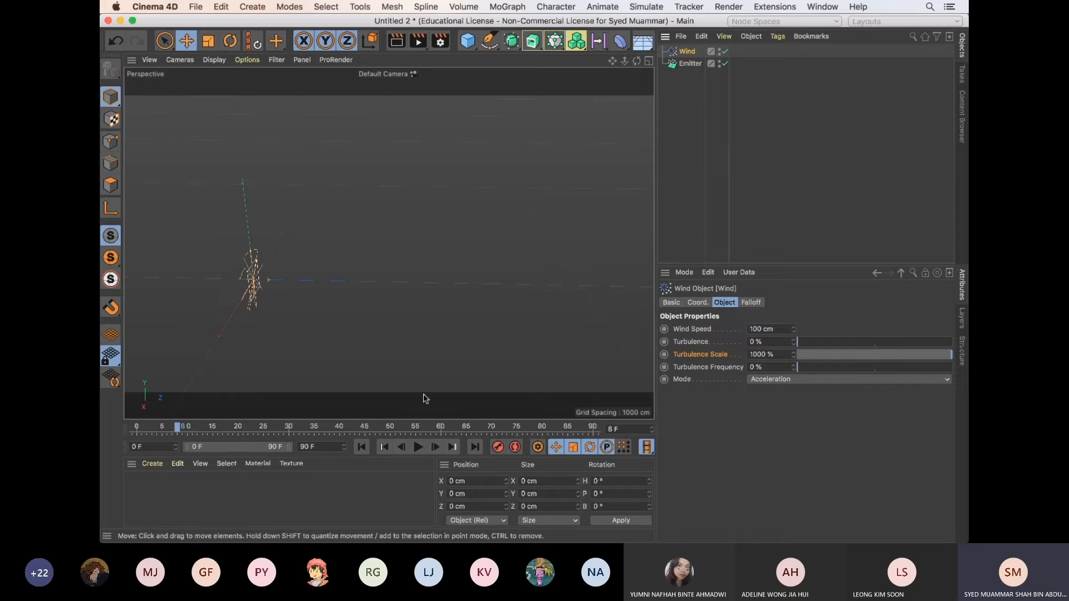
Add a Rotation force to the scene with the emitter selected
right_click_drag(366, 191, 398, 198, "alt")
middle_click_drag(385, 245, 456, 197, "alt")
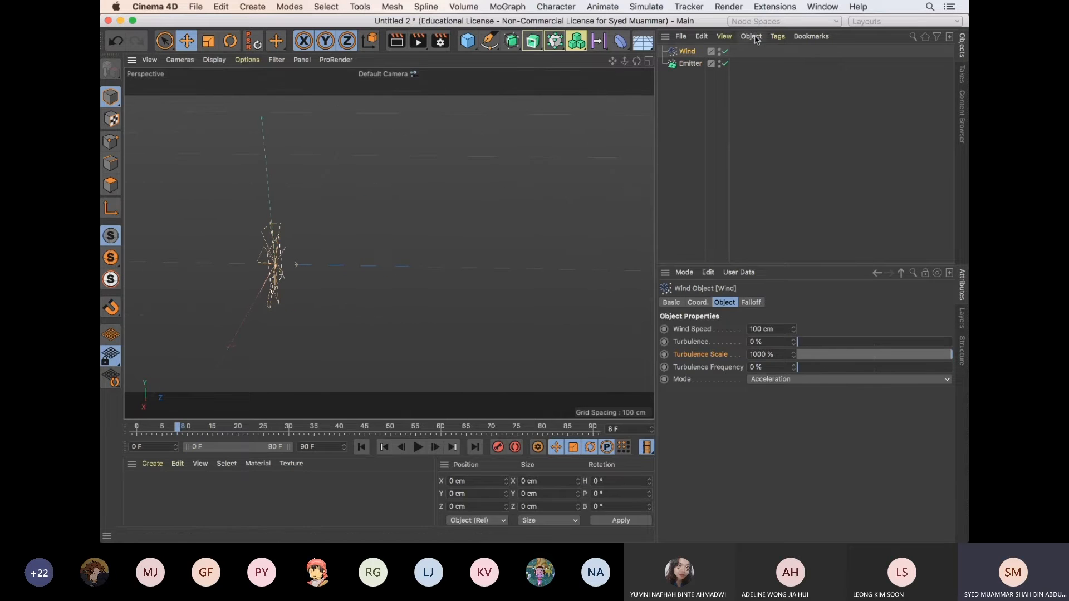
left_click(693, 63)
left_click(652, 9)
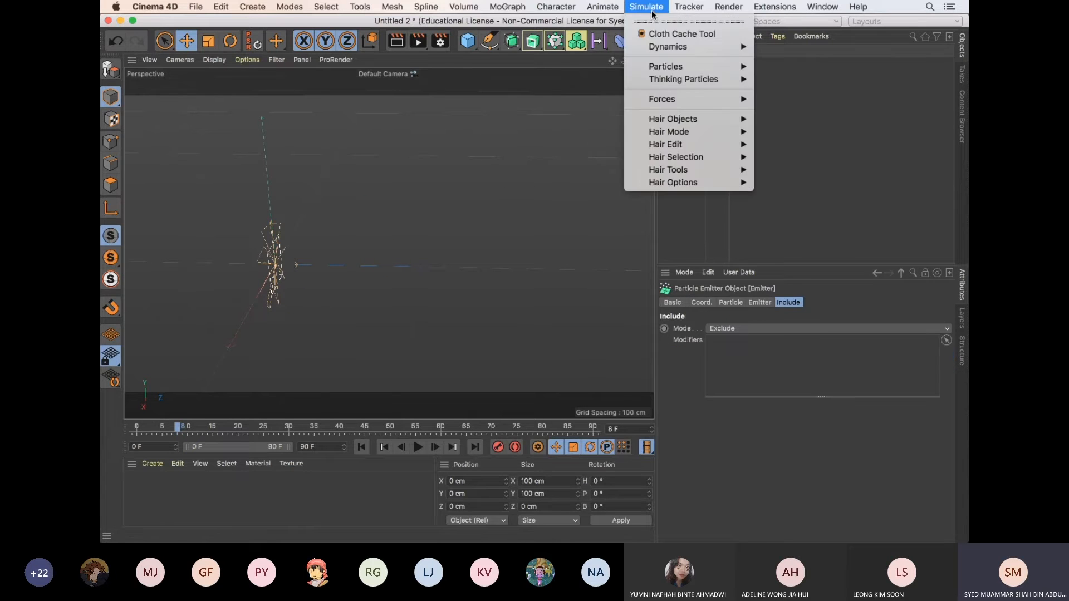
mouse_move(678, 100)
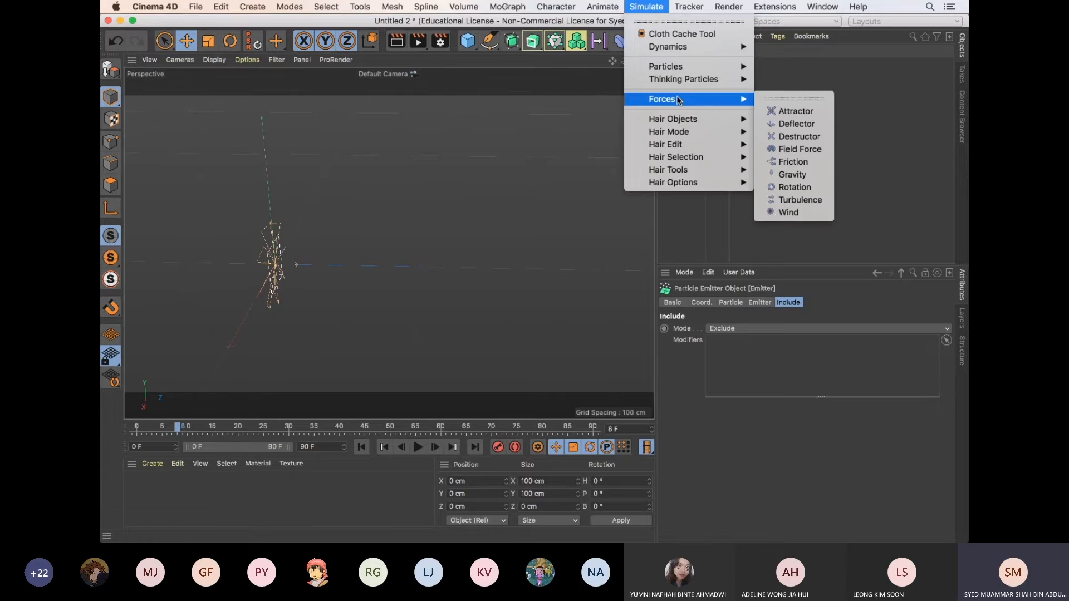
left_click(808, 190)
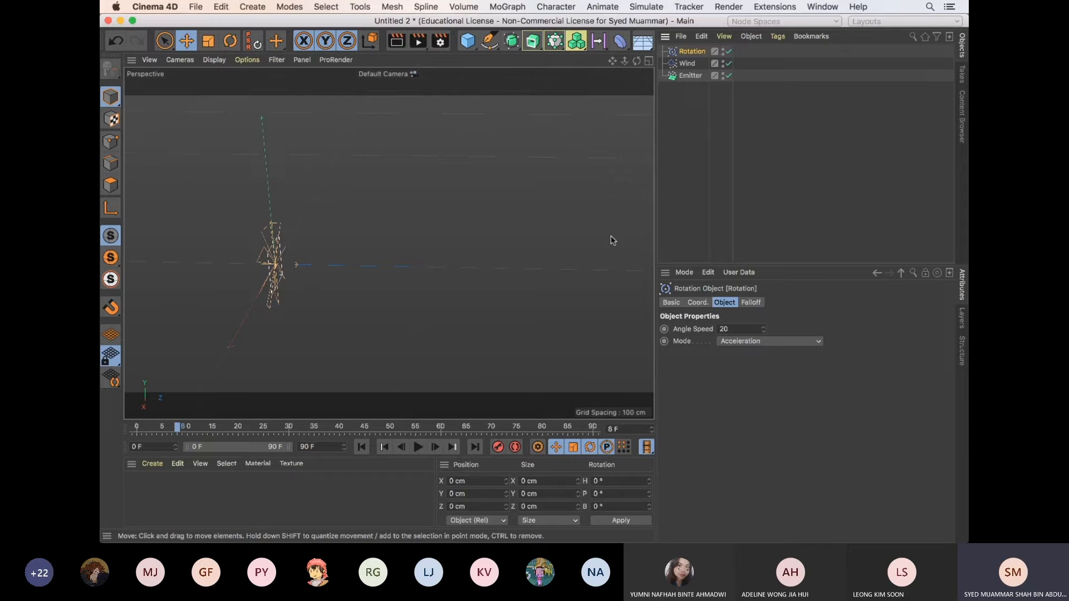
Play the animation from the first frame to preview the combined wind and rotation on the particles
left_click(362, 446)
left_click(419, 447)
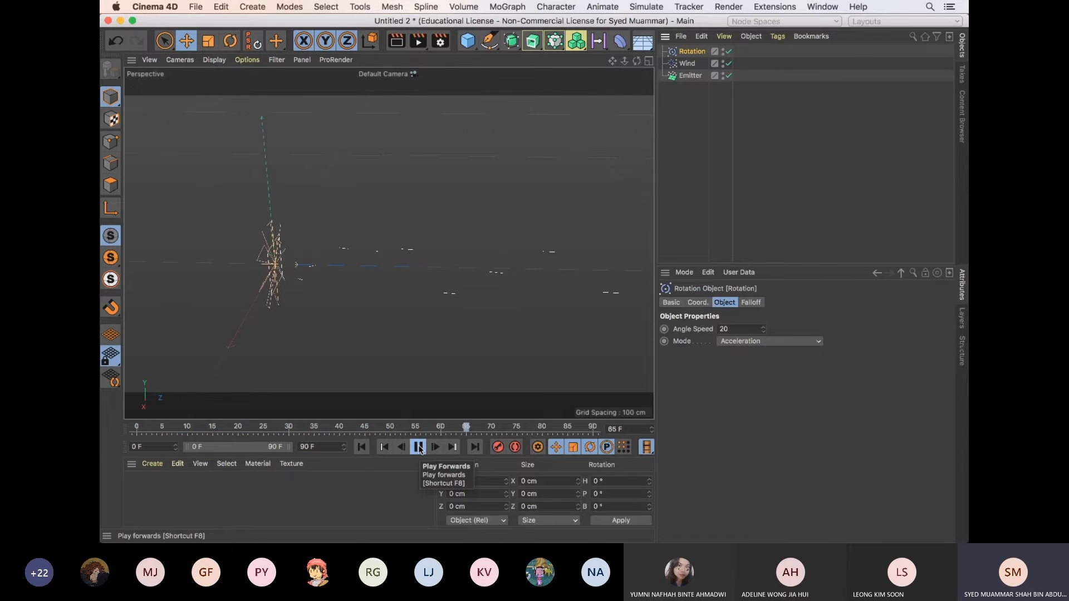
left_click(419, 447)
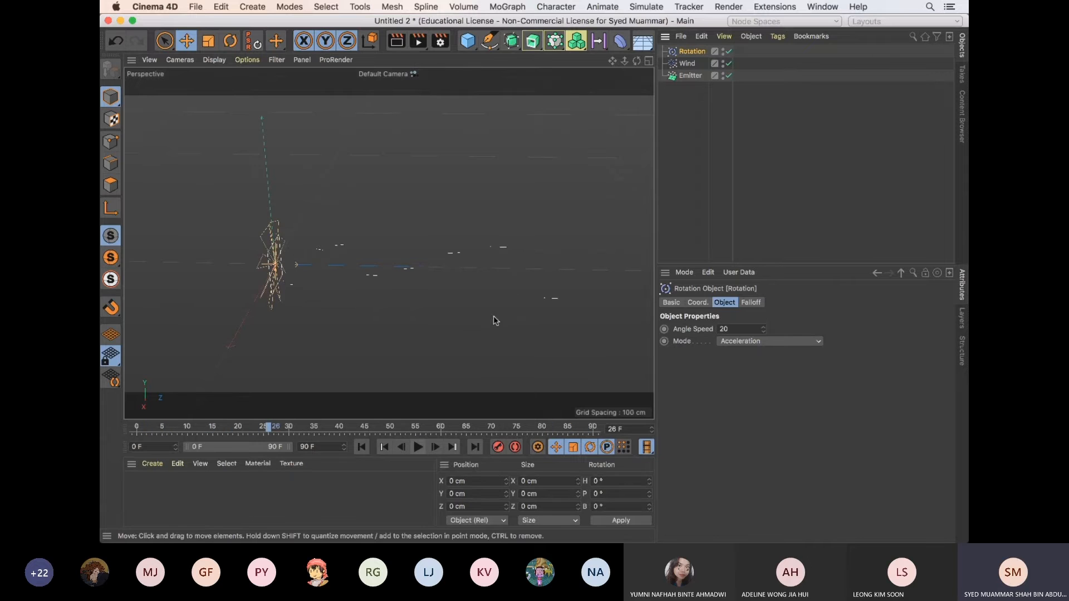
Try Angle Speeds of 50 and 100 on the Rotation force, playing the animation with each value
left_click_drag(493, 315, 467, 310, "alt")
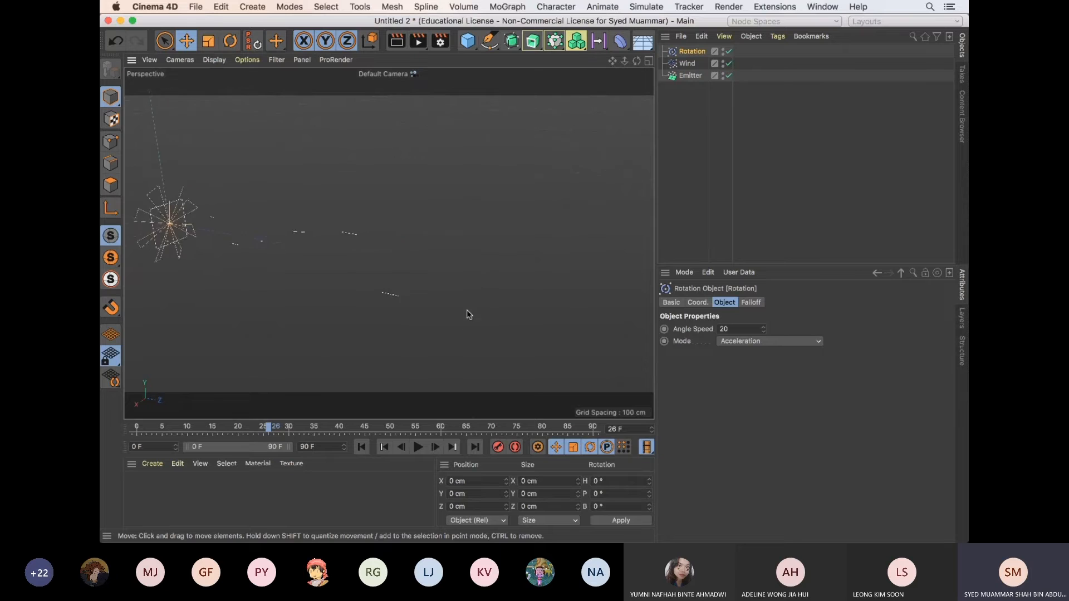
middle_click_drag(467, 310, 519, 315, "alt")
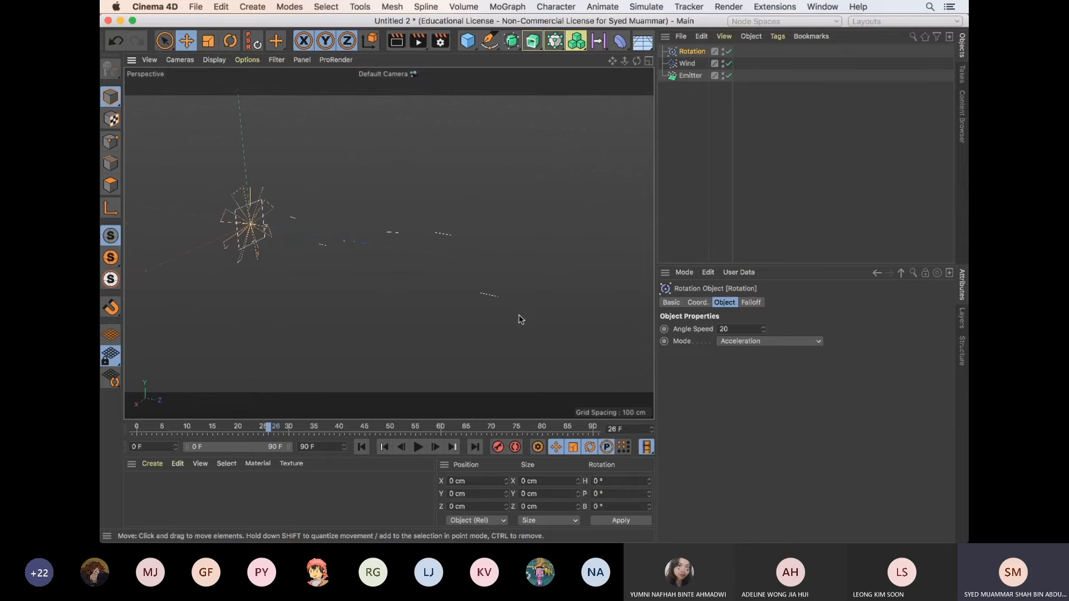
left_click(723, 330)
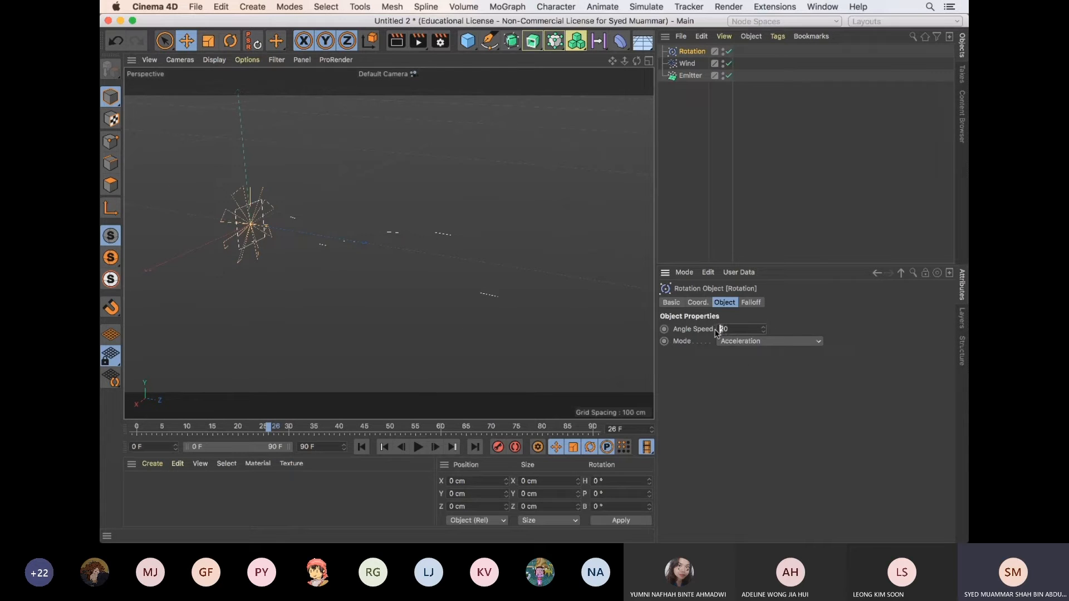
left_click(419, 447)
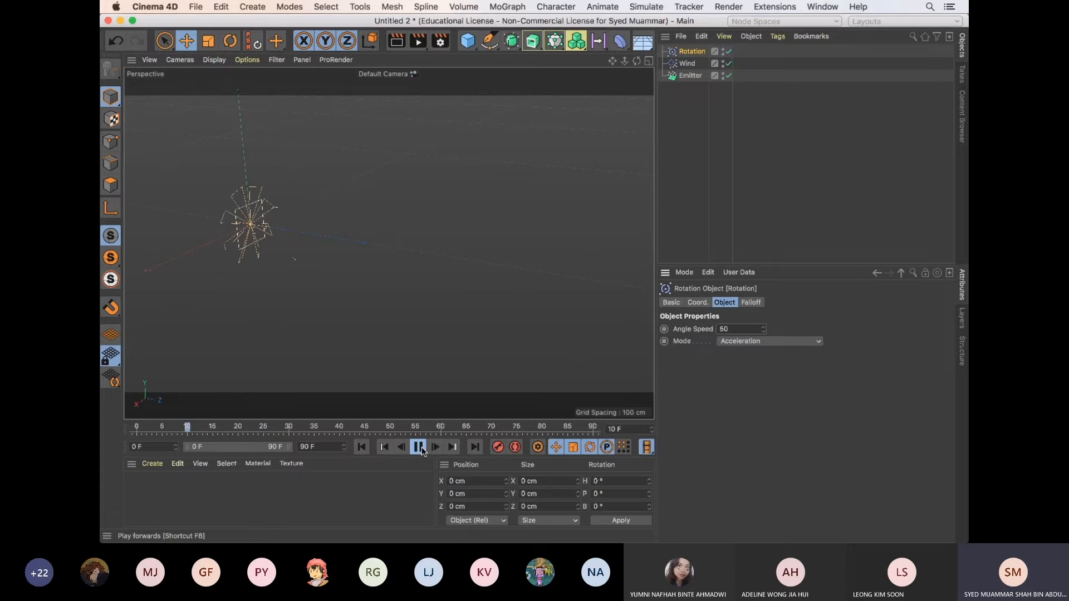
left_click(420, 448)
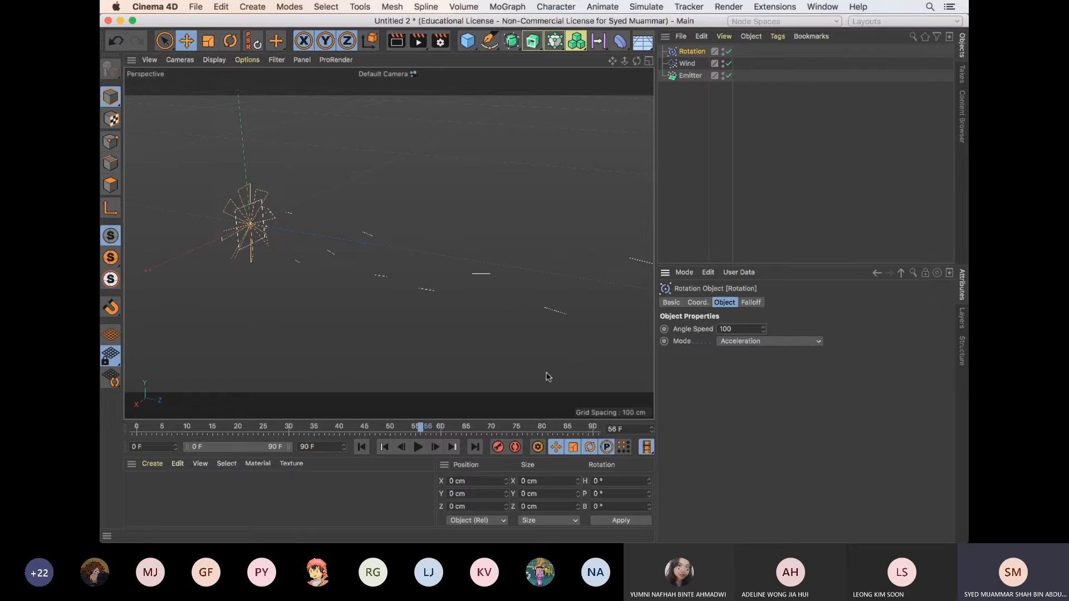
left_click(362, 447)
left_click(419, 447)
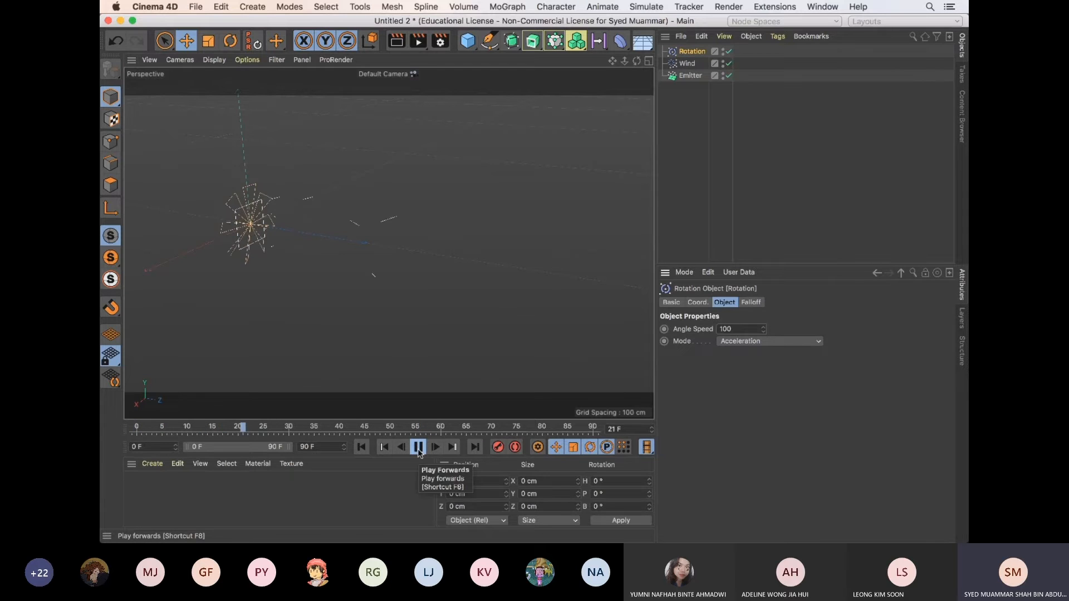
left_click(418, 448)
Switch to the particle_forces.c4d project and show its Emitter's particle settings
key("v")
mouse_move(585, 179)
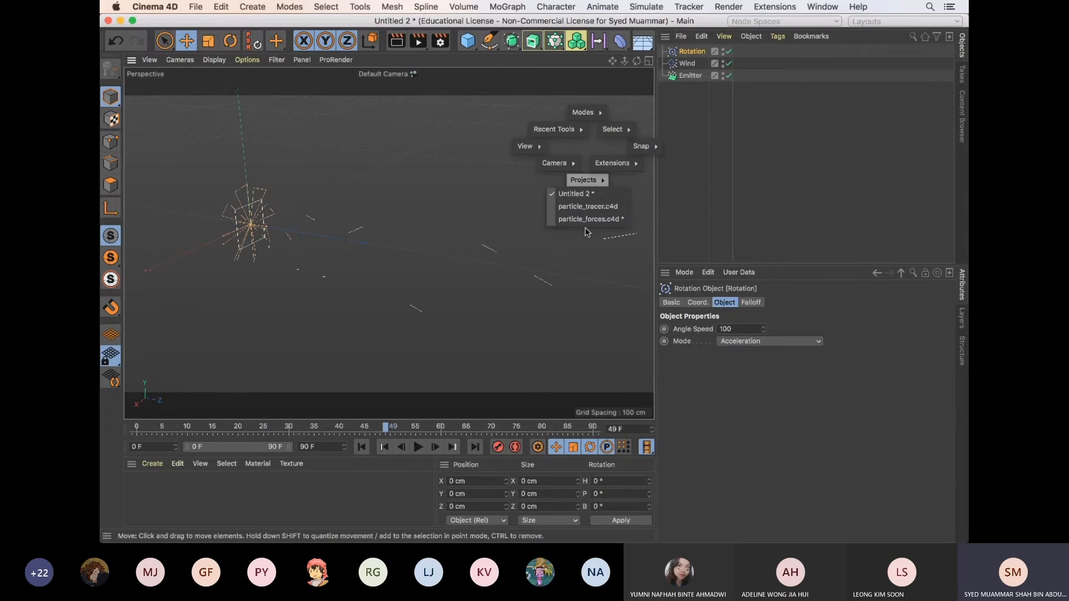
left_click(589, 223)
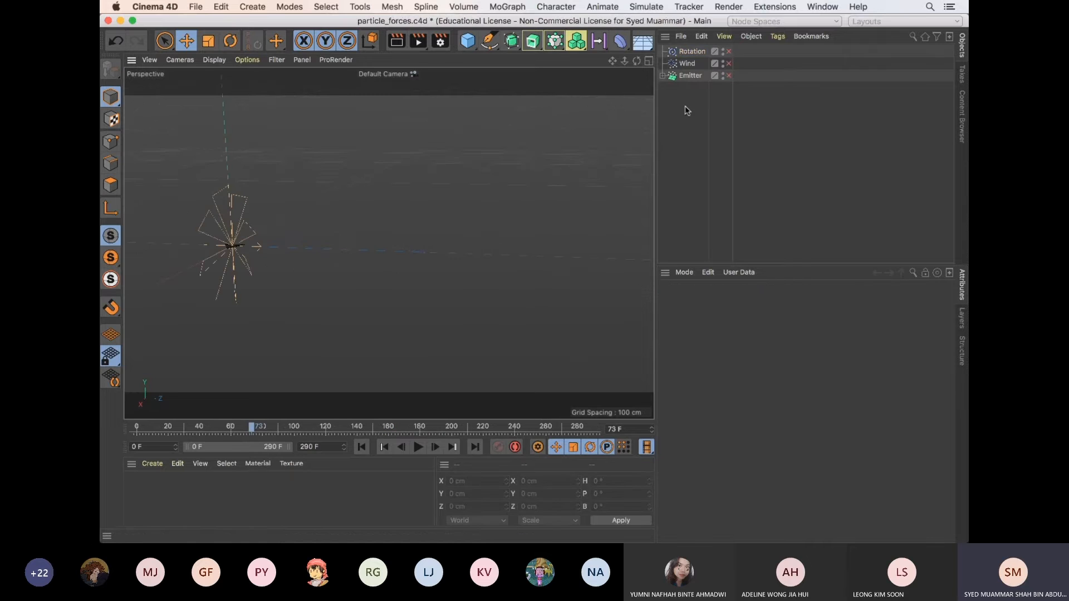
left_click(680, 76)
left_click(731, 302)
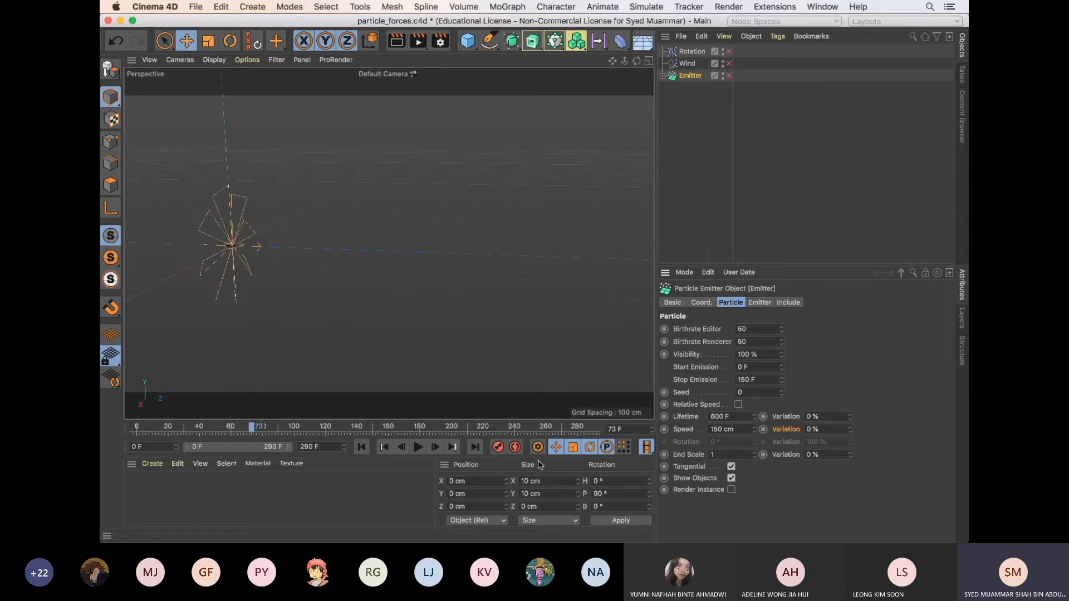
Play the particle_forces.c4d animation from the first frame, and enable its Emitter, Wind and Rotation objects
left_click(361, 447)
left_click(419, 448)
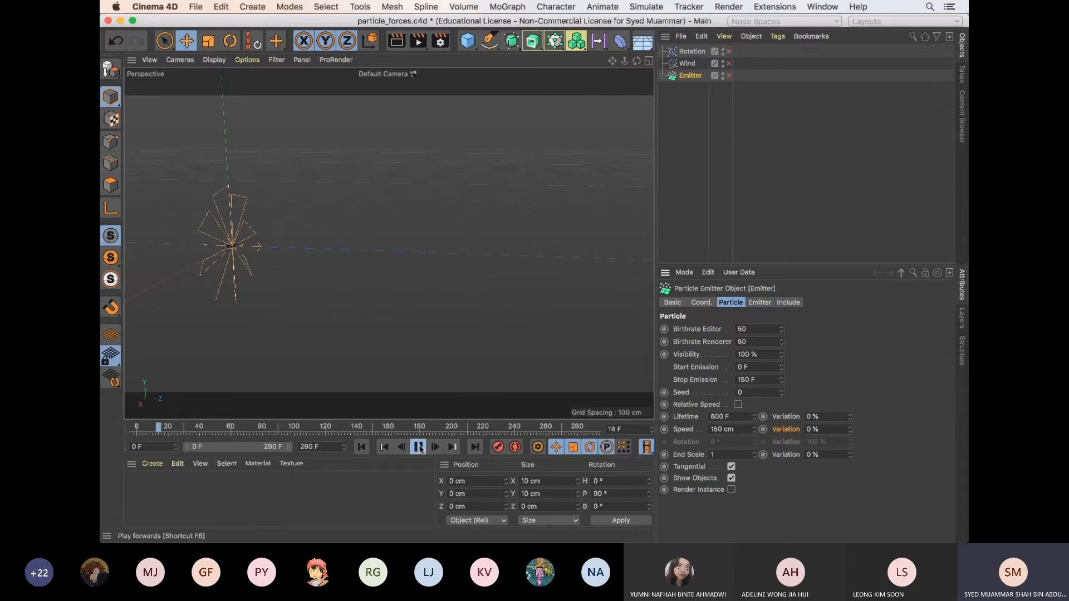
left_click(418, 447)
left_click(729, 75)
left_click(729, 63)
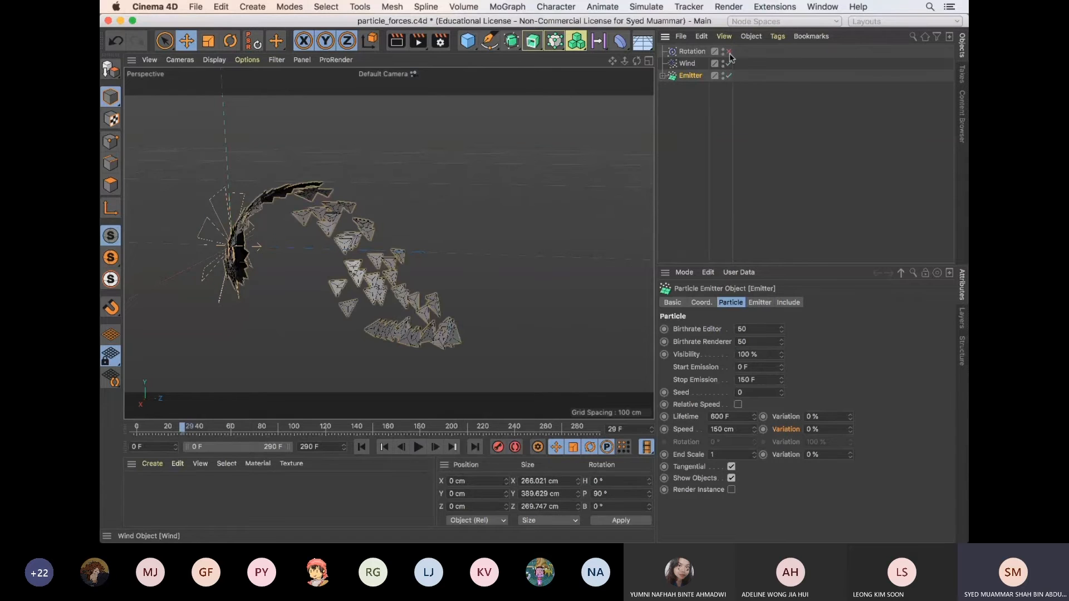
left_click(729, 51)
Review the Emitter's shape and particle settings, and switch back to the Untitled 2 project
left_click(760, 305)
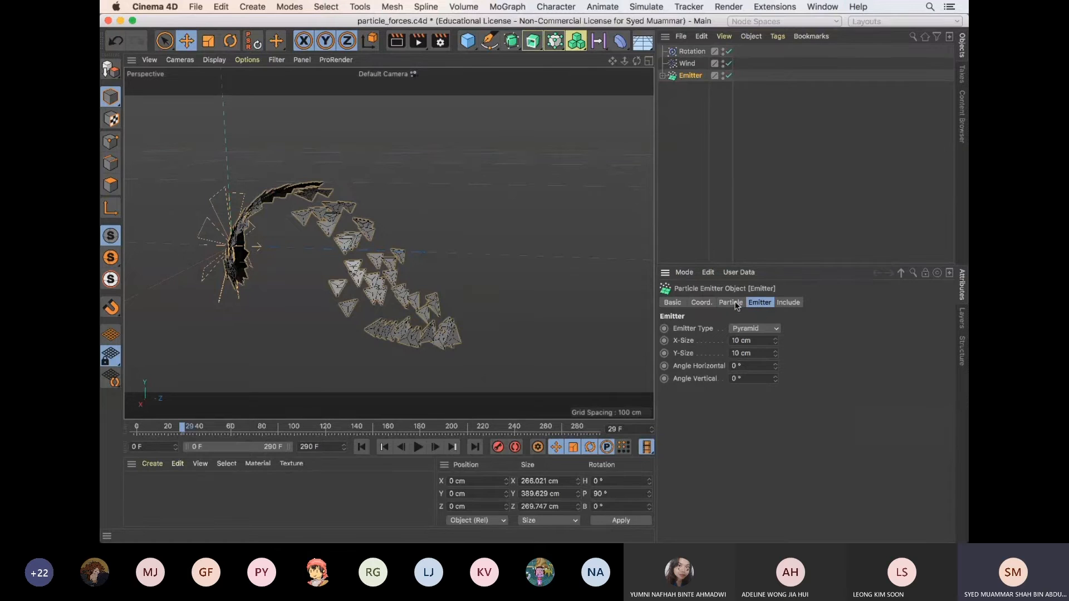
left_click(734, 304)
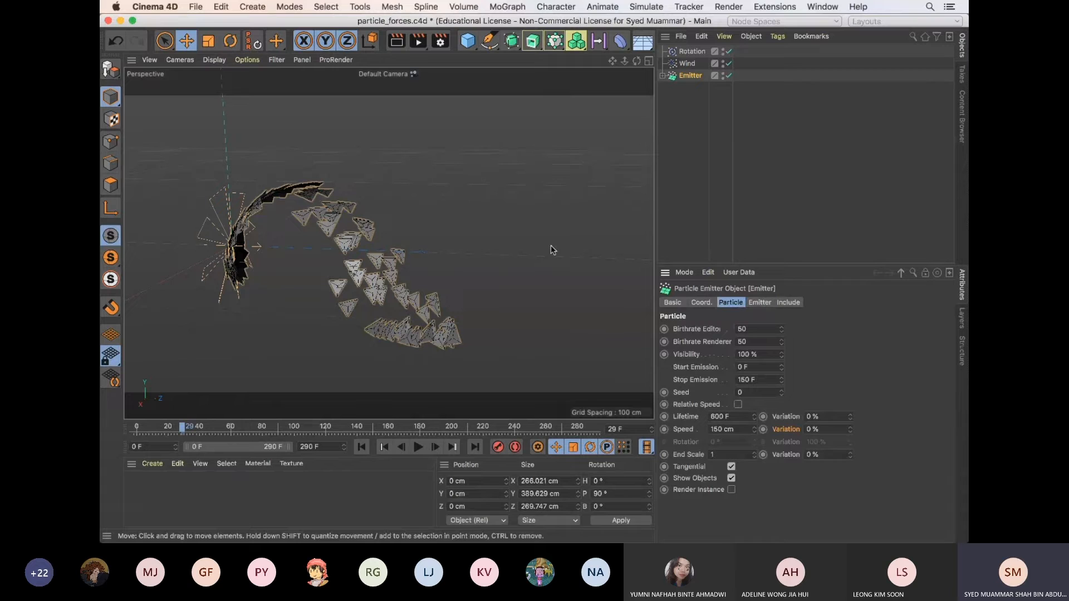
key("v")
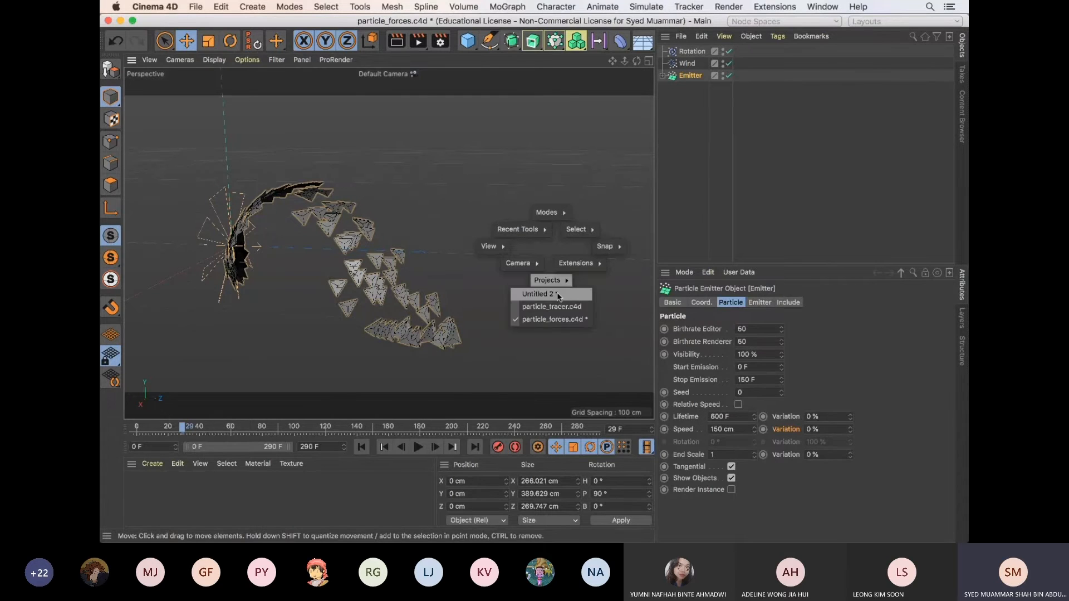
left_click(558, 295)
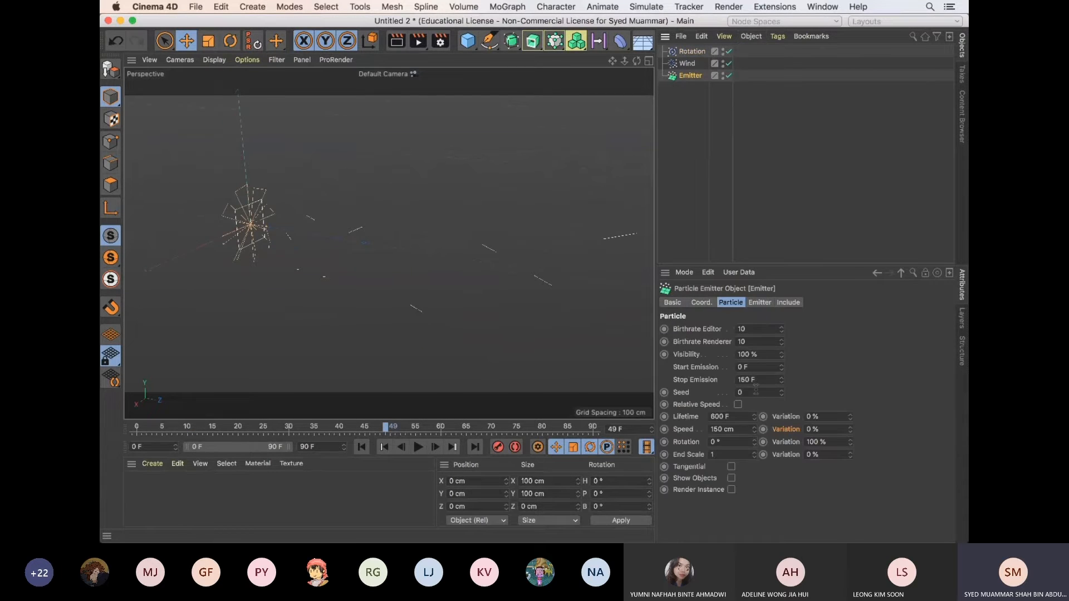
Set the emitter's Birthrate Editor and Birthrate Renderer to 50 and preview the particles from the first frame
double_click(751, 329)
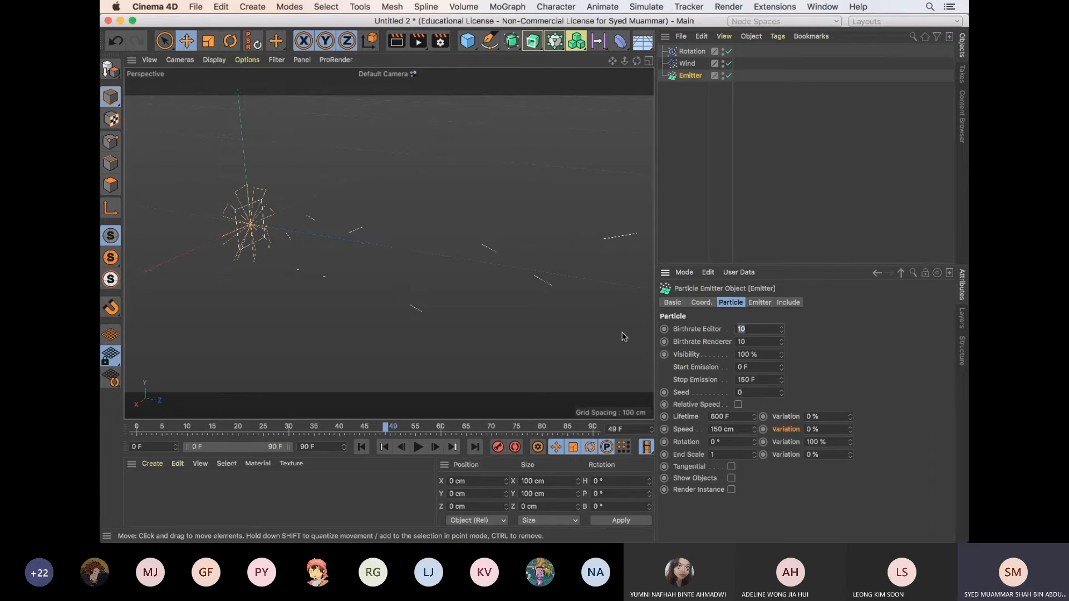
type("50")
key("Tab")
type("50")
key("Return")
left_click(361, 447)
left_click(417, 447)
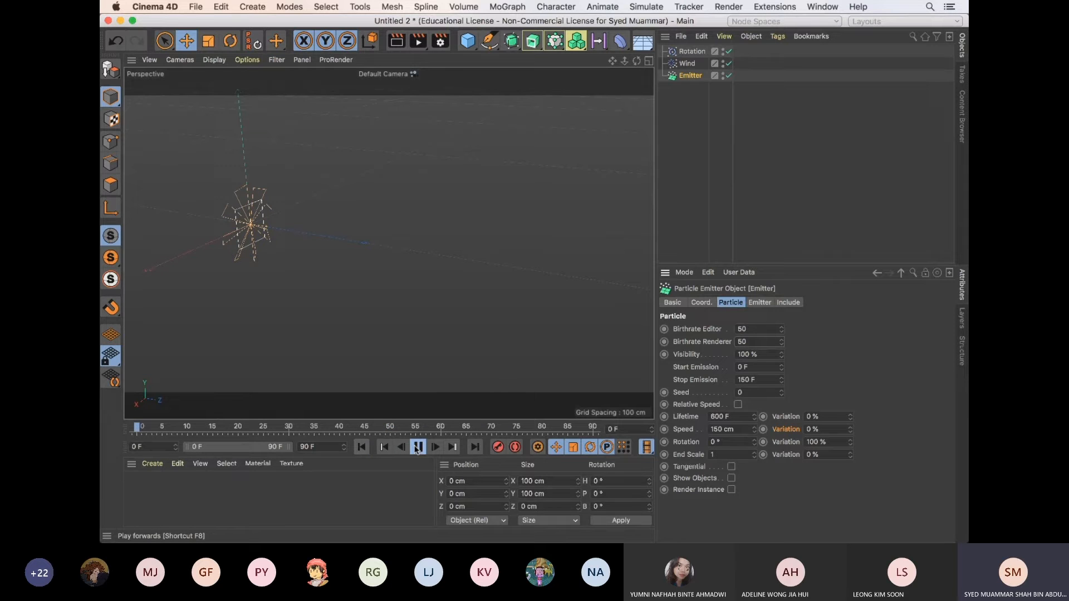
left_click(417, 450)
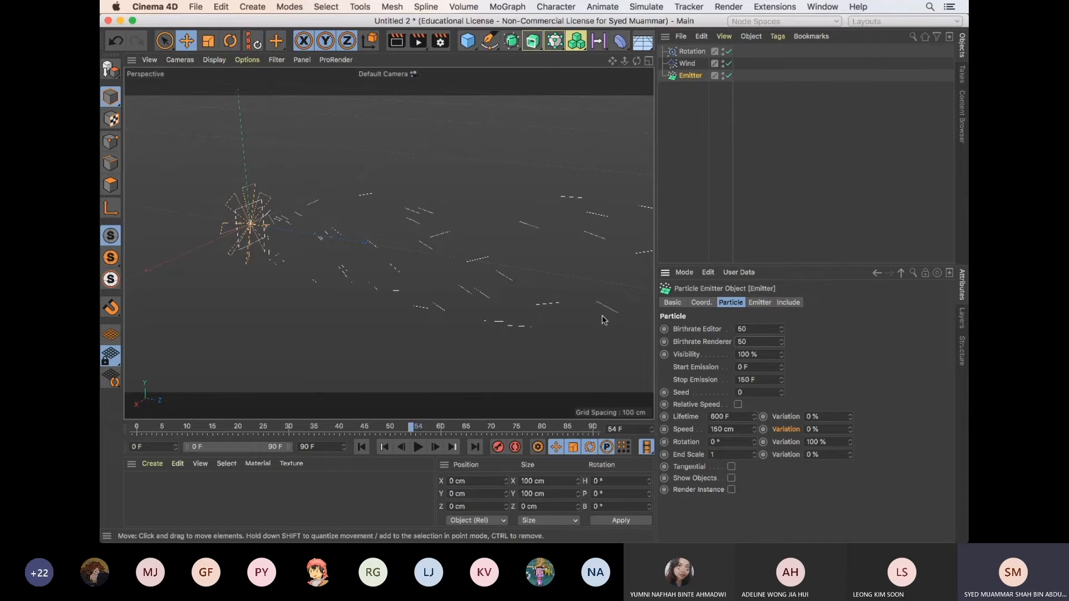
Replay the animation and examine the swirling particle stream from the side and from the front
mouse_move(584, 323)
left_mouse_down("alt")
mouse_move(516, 305)
mouse_move(544, 311)
mouse_move(537, 317)
mouse_move(564, 335)
mouse_move(560, 320)
mouse_move(587, 328)
left_mouse_up("alt")
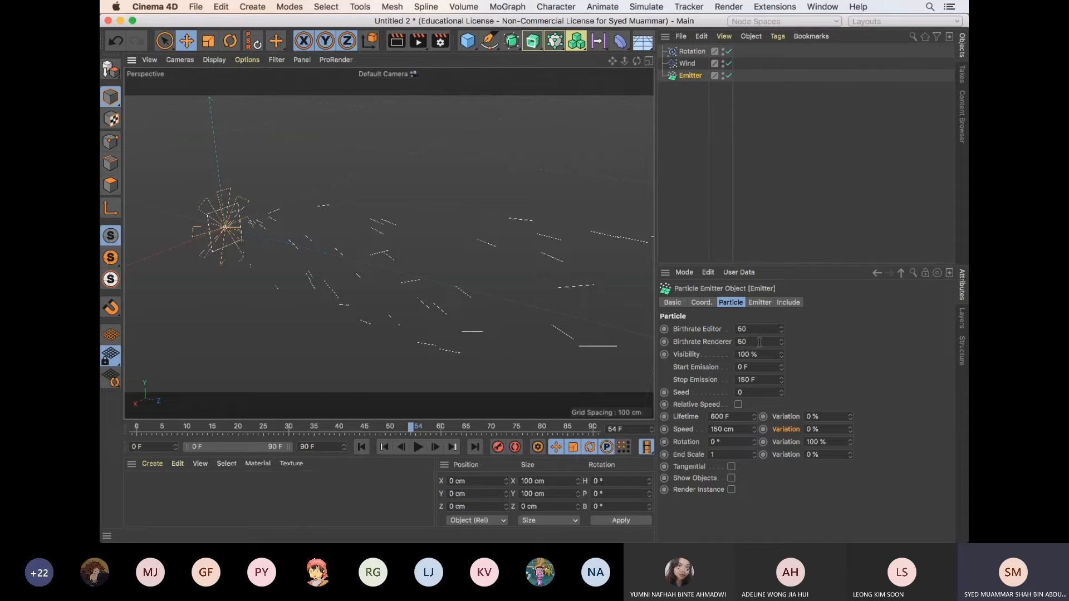
left_click(362, 447)
left_click(418, 448)
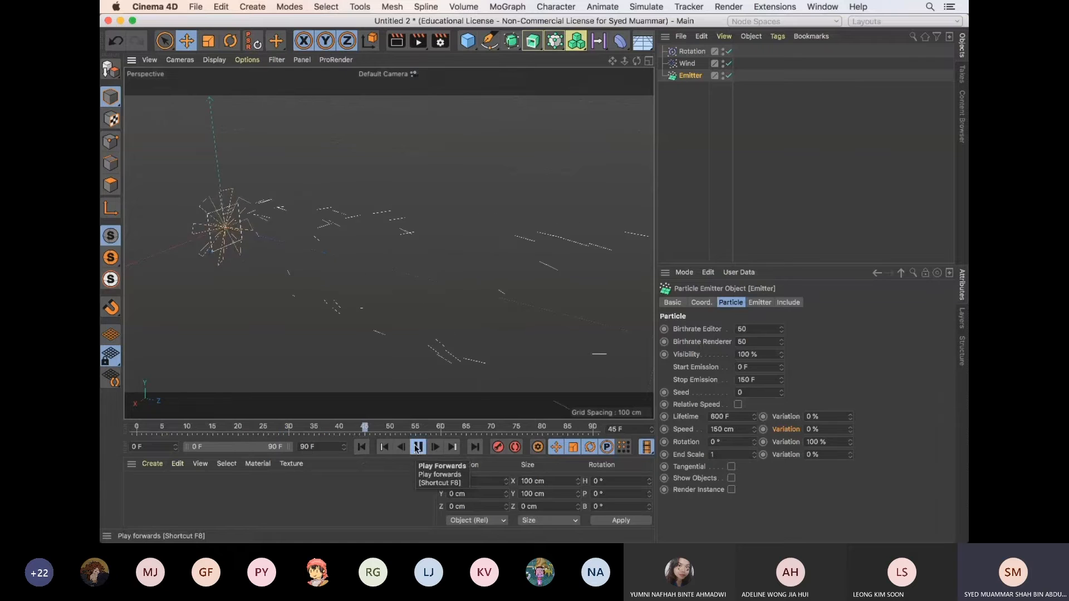
left_click(416, 449)
left_click_drag(545, 297, 524, 316, "alt")
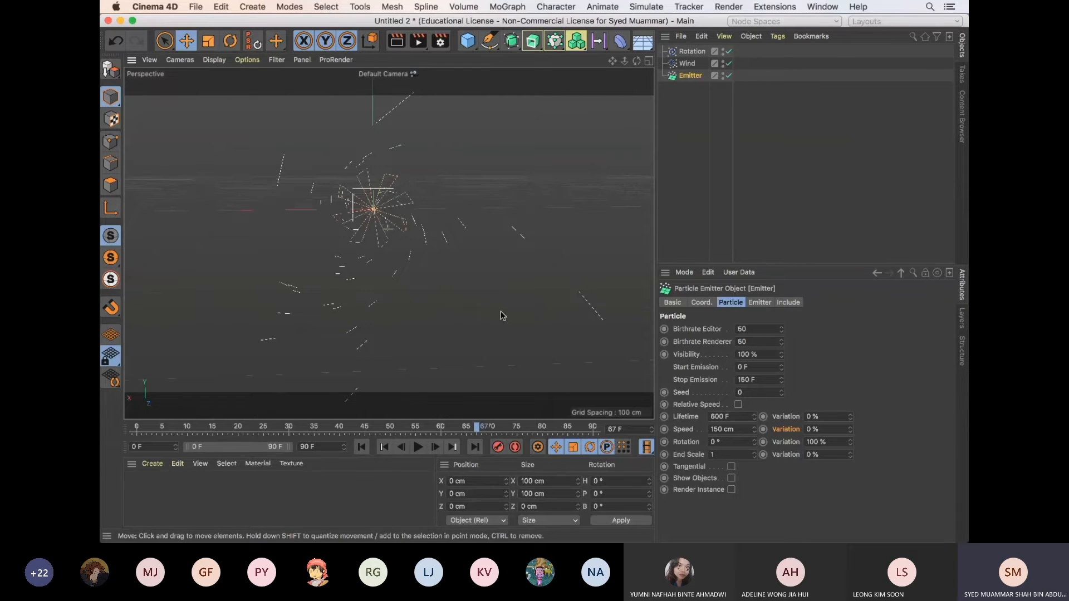
left_click(418, 447)
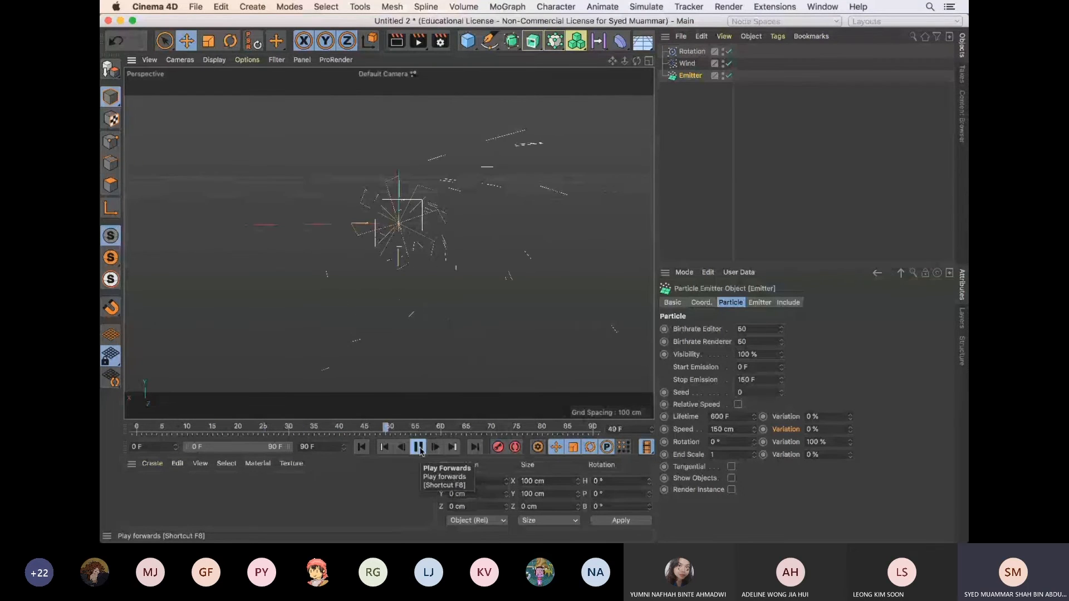
left_click(419, 447)
scroll(501, 261, "down", 5)
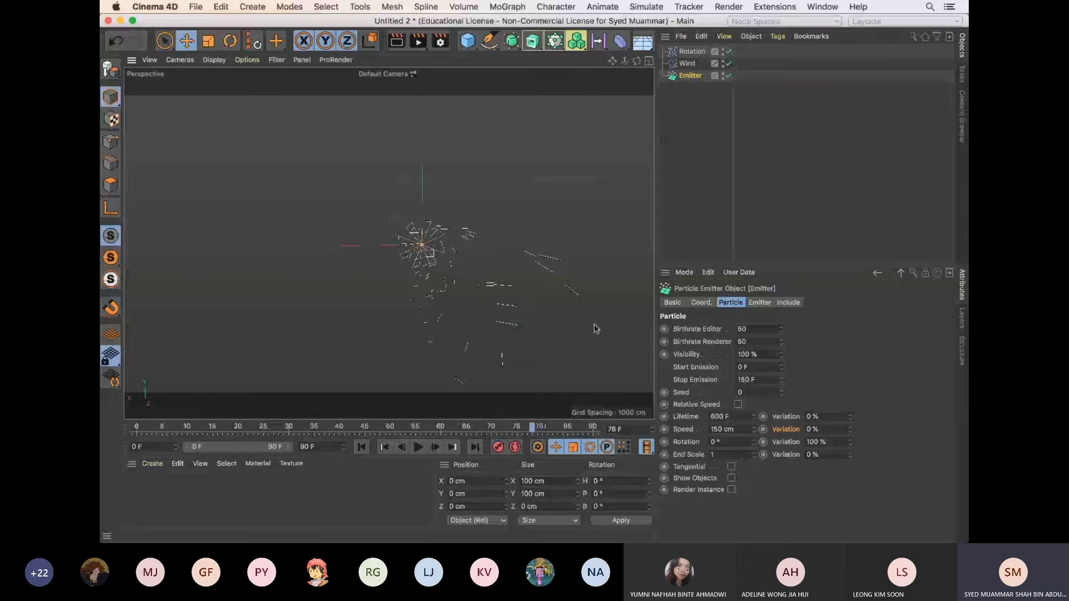
Try a Wind Speed of 300 cm in playback from the first frame, and undo the change
left_click(693, 52)
left_click(688, 64)
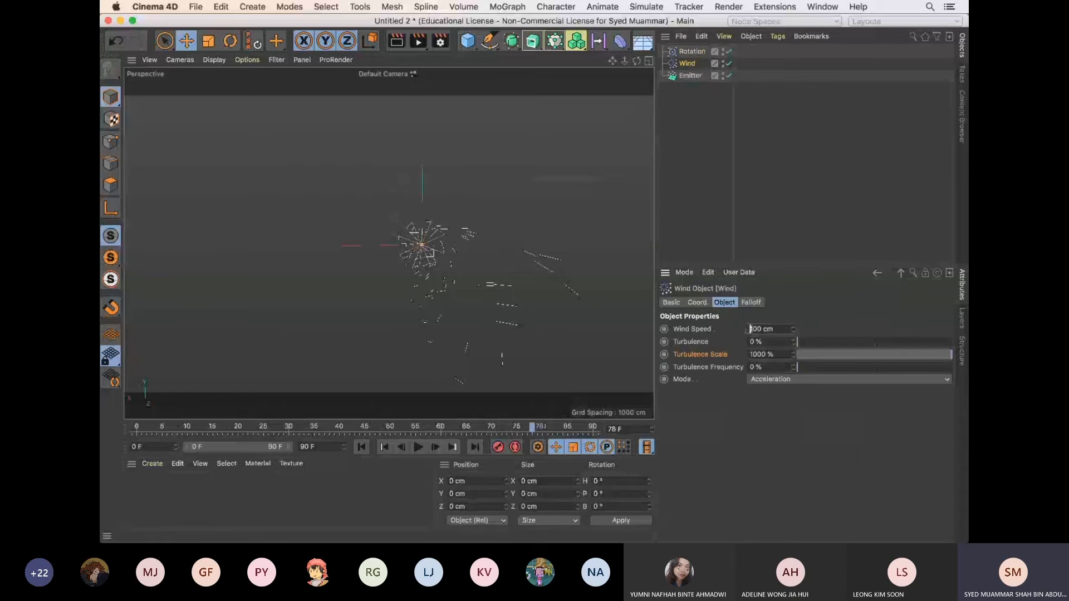
key("BackSpace")
type("3")
left_click(362, 447)
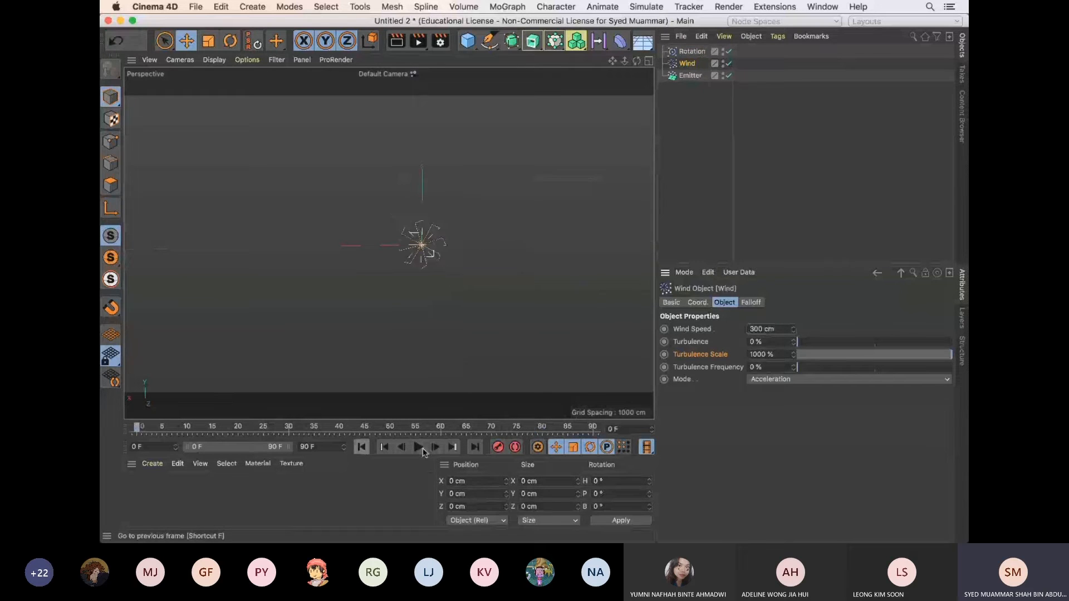
left_click(423, 449)
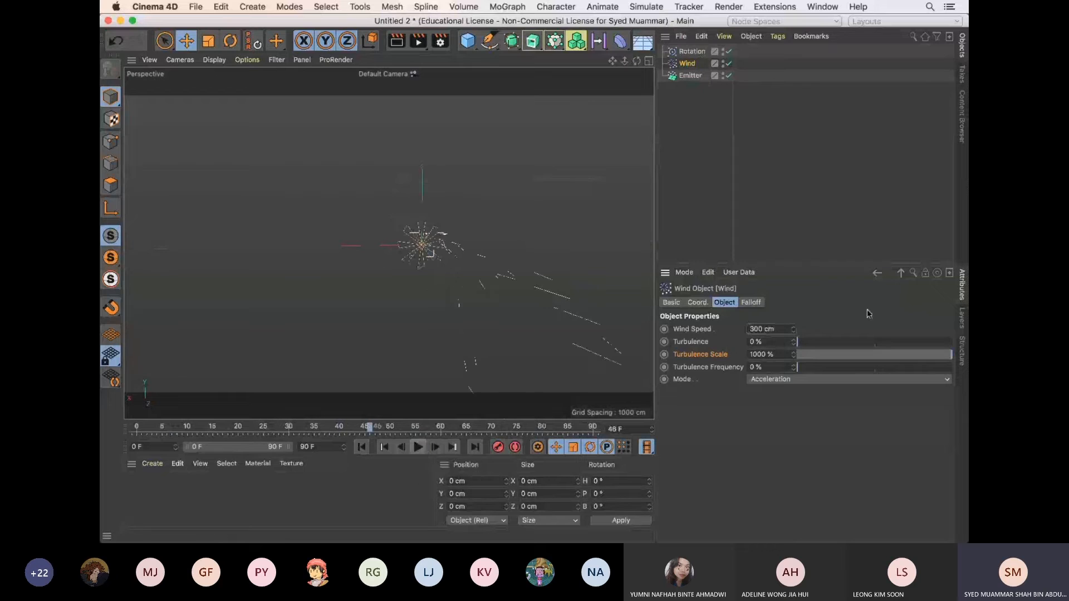
key("super+z")
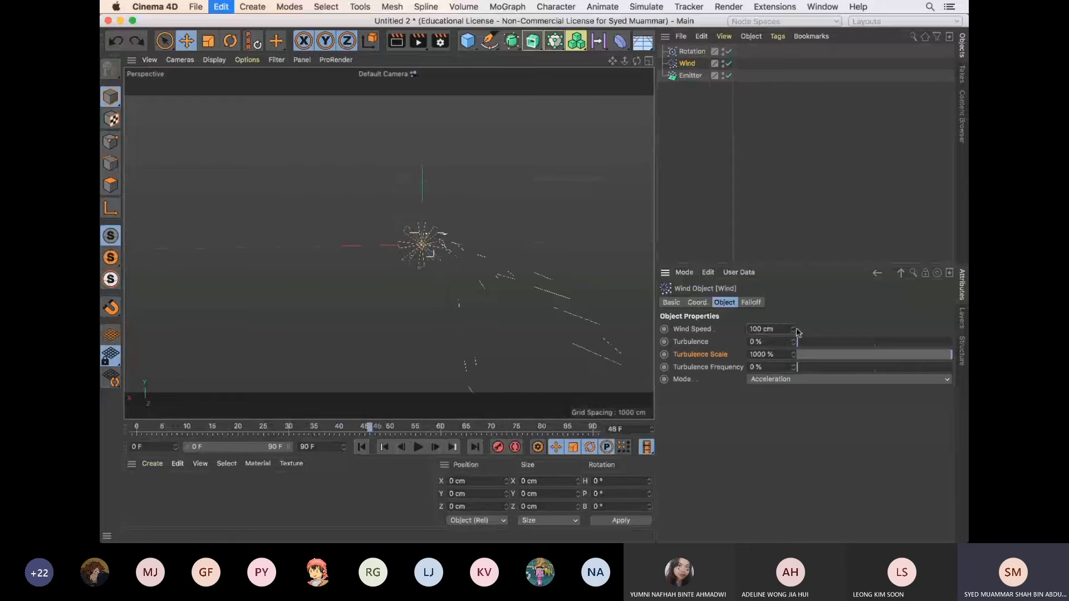
Set the Rotation force's Angle Speed to 300, play from the first frame, and examine the spiral from several angles
left_click(696, 52)
left_click(720, 329)
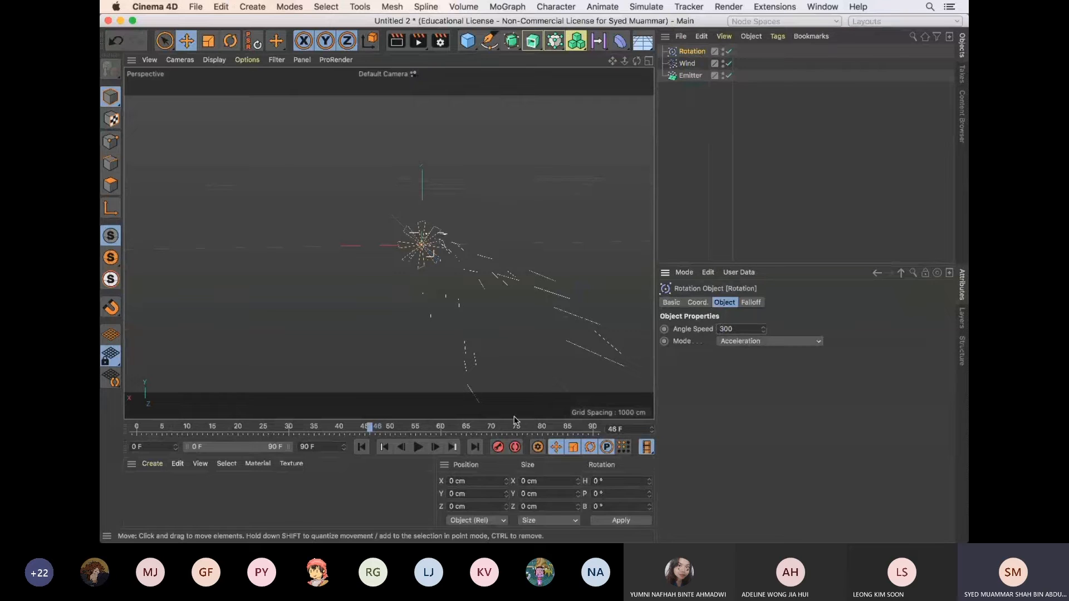
left_click(362, 447)
left_click(418, 447)
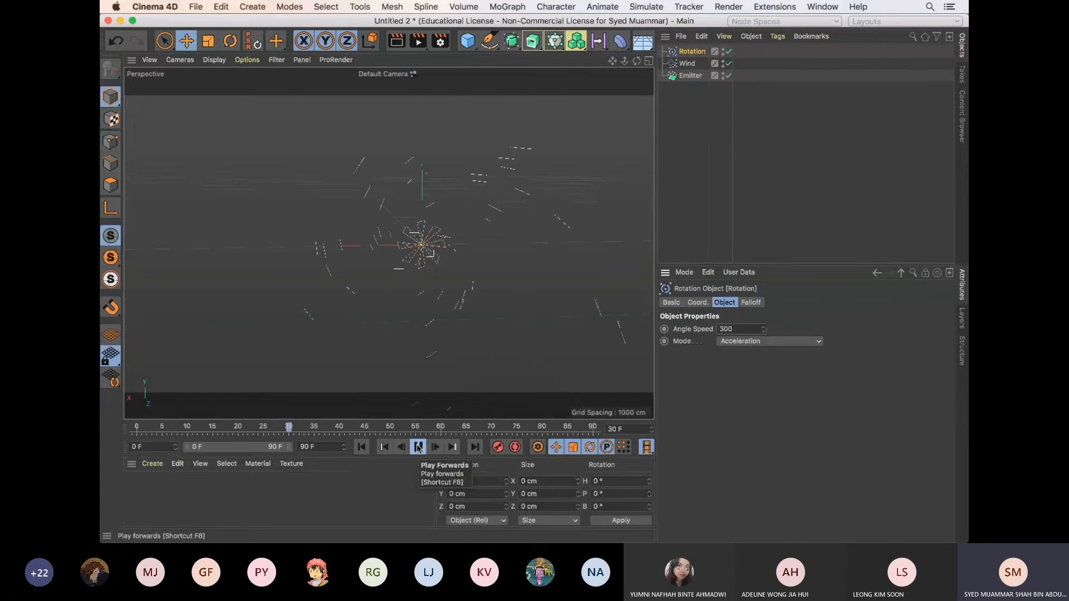
left_click(418, 448)
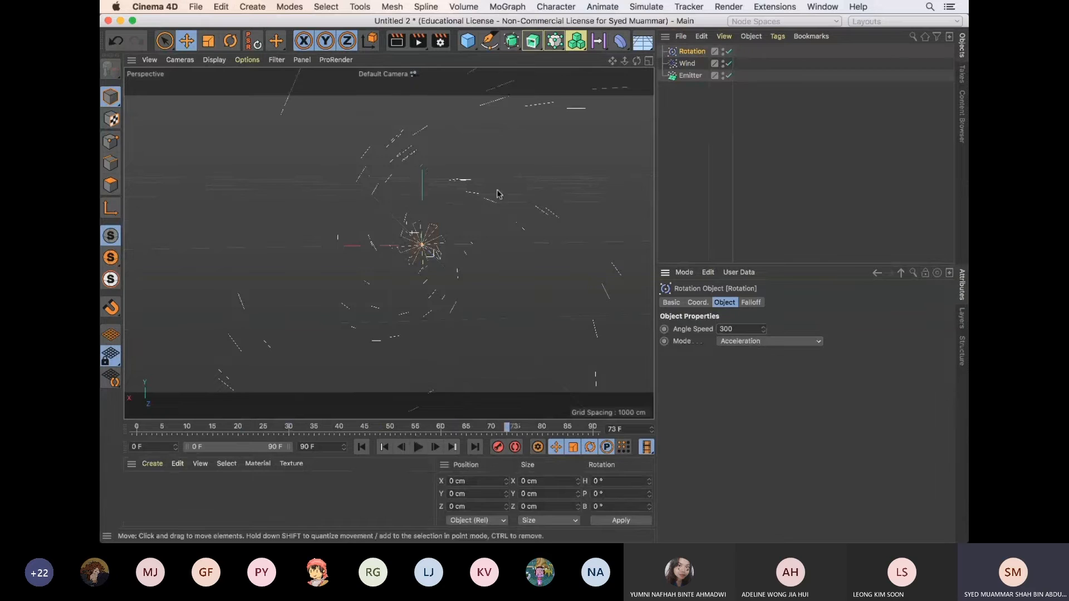
left_click_drag(499, 193, 408, 244, "alt")
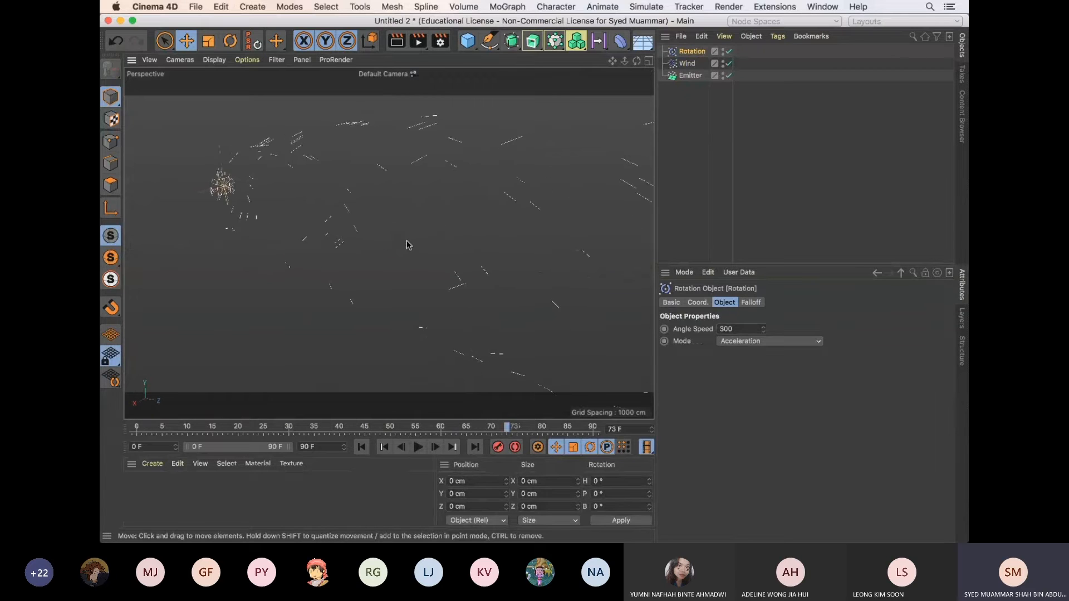
middle_click_drag(398, 242, 450, 269, "alt")
right_click_drag(294, 238, 384, 236, "alt")
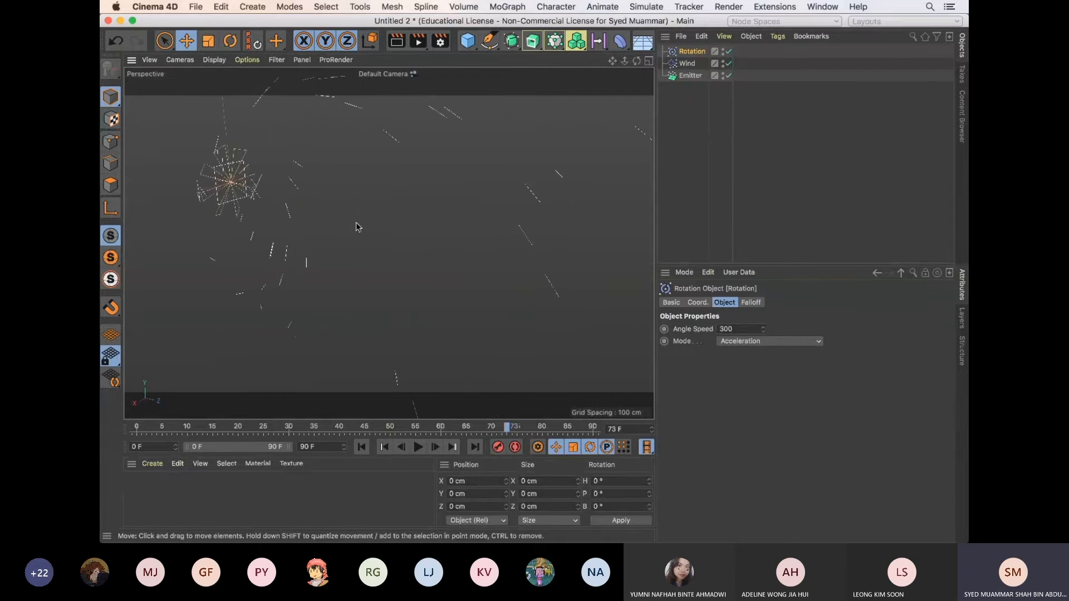
middle_click_drag(356, 223, 446, 265, "alt")
Set the Wind object's pitch rotation (R.P) to 90° and play the animation from the first frame
left_click(688, 64)
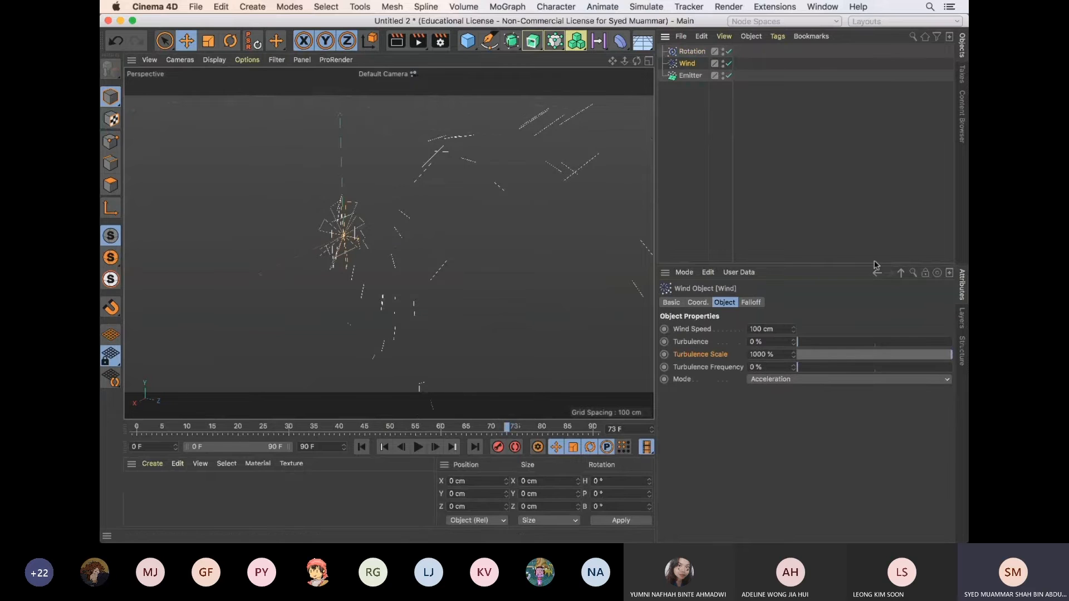
left_click(698, 303)
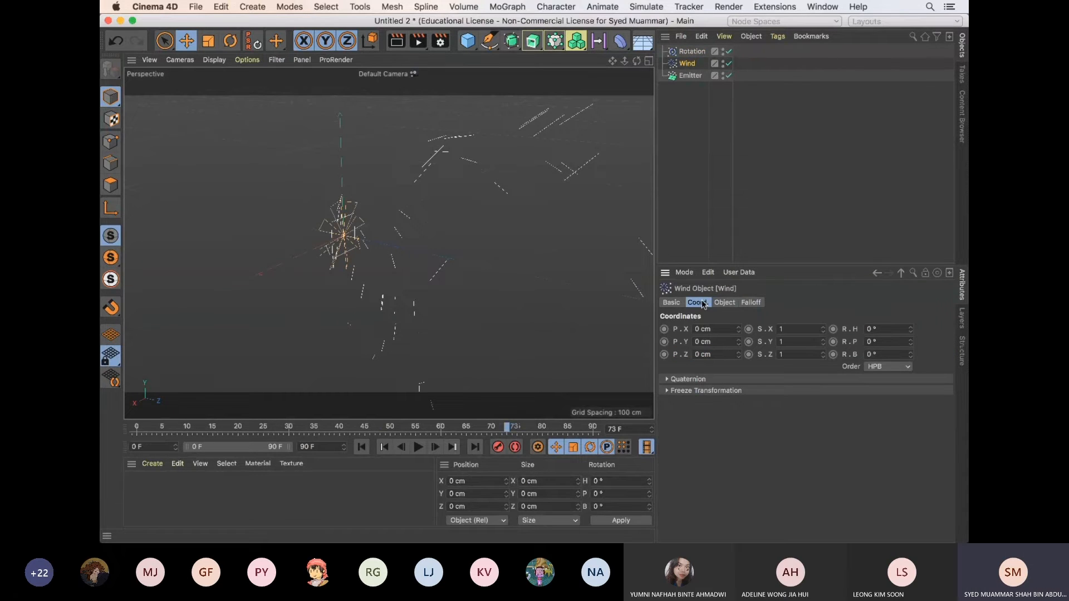
double_click(871, 341)
type("90")
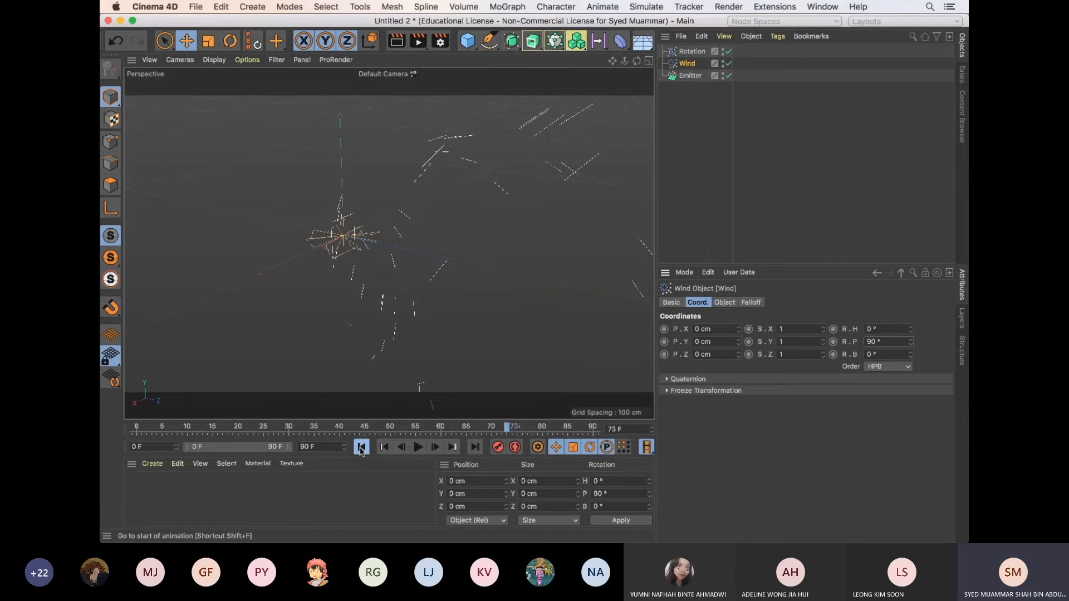
left_click(362, 447)
left_click(418, 447)
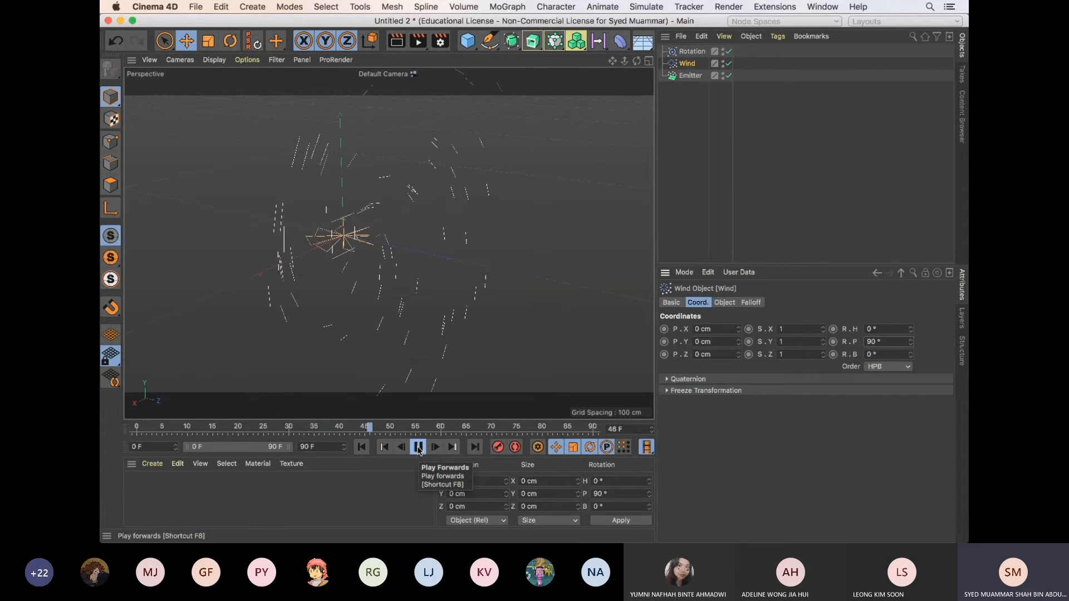
Orbit around the particle stream and replay the animation from the first frame to examine the spiral
left_click(418, 447)
left_click_drag(519, 312, 467, 297, "alt")
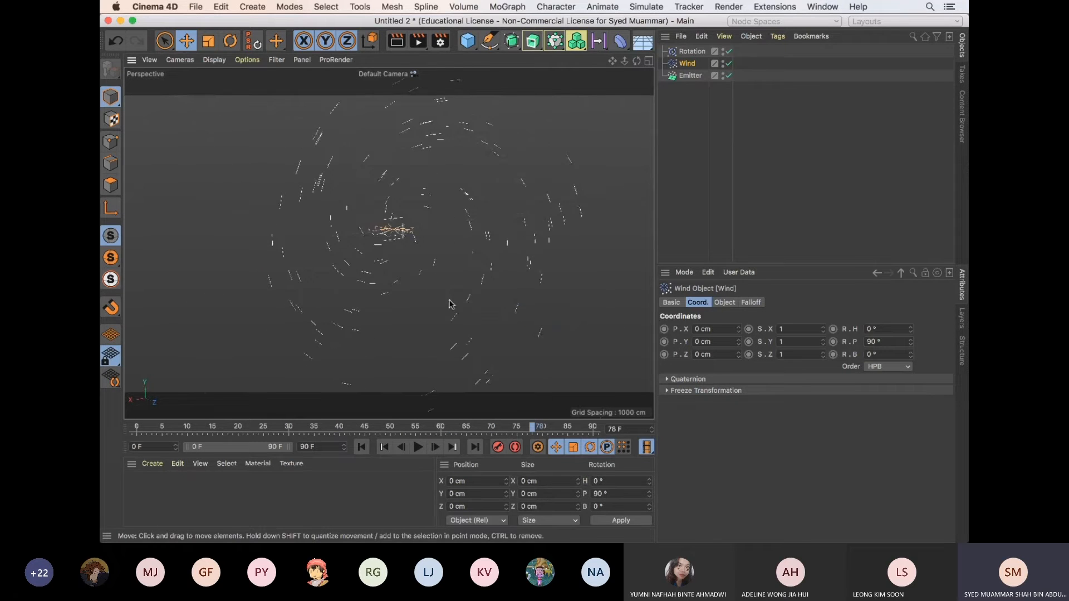
scroll(449, 302, "up", 3)
left_click(364, 451)
left_click(417, 449)
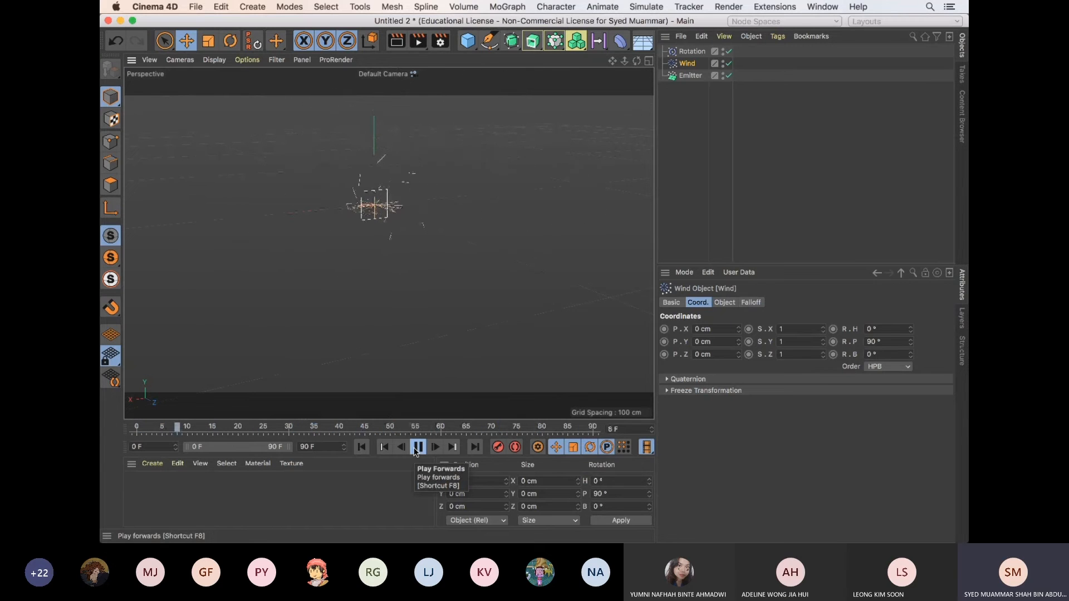
left_click(418, 447)
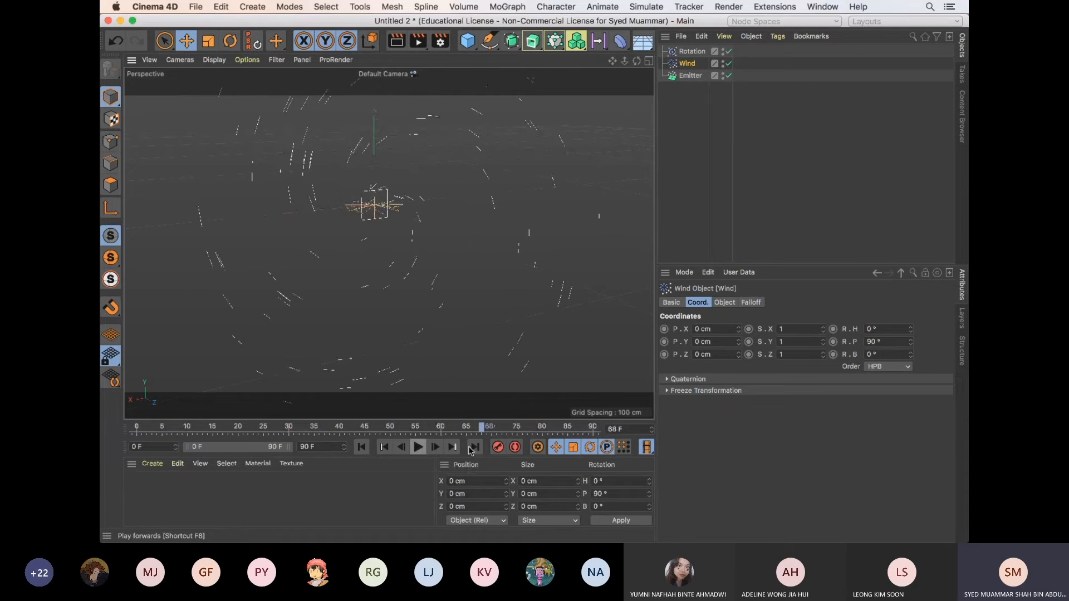
Set the Rotation object's pitch rotation (R.P) to 90° and play the animation from the first frame
left_click(693, 52)
left_click(872, 342)
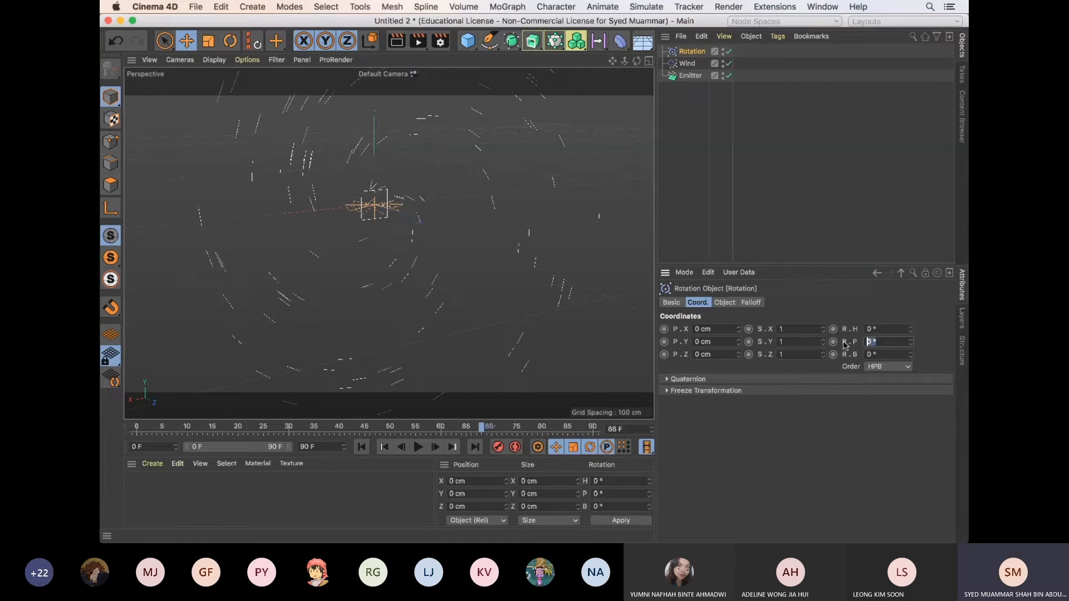
type("90")
key("Return")
left_click(362, 448)
left_click(418, 448)
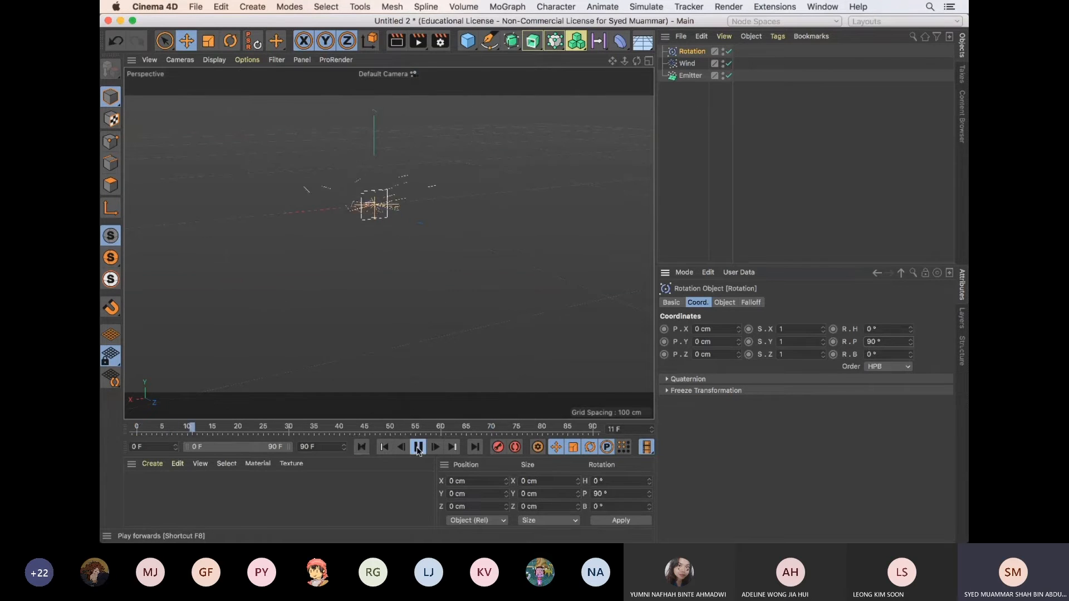
left_click(418, 447)
scroll(439, 293, "down", 5)
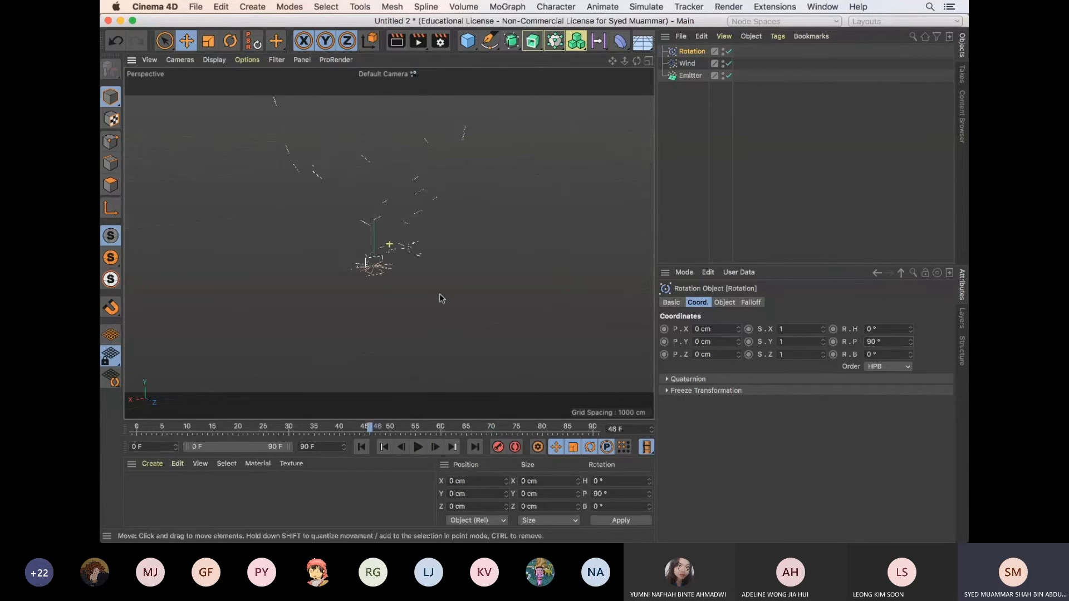
Replay the animation from the first frame and examine the rising particle stream from another angle
left_click(362, 447)
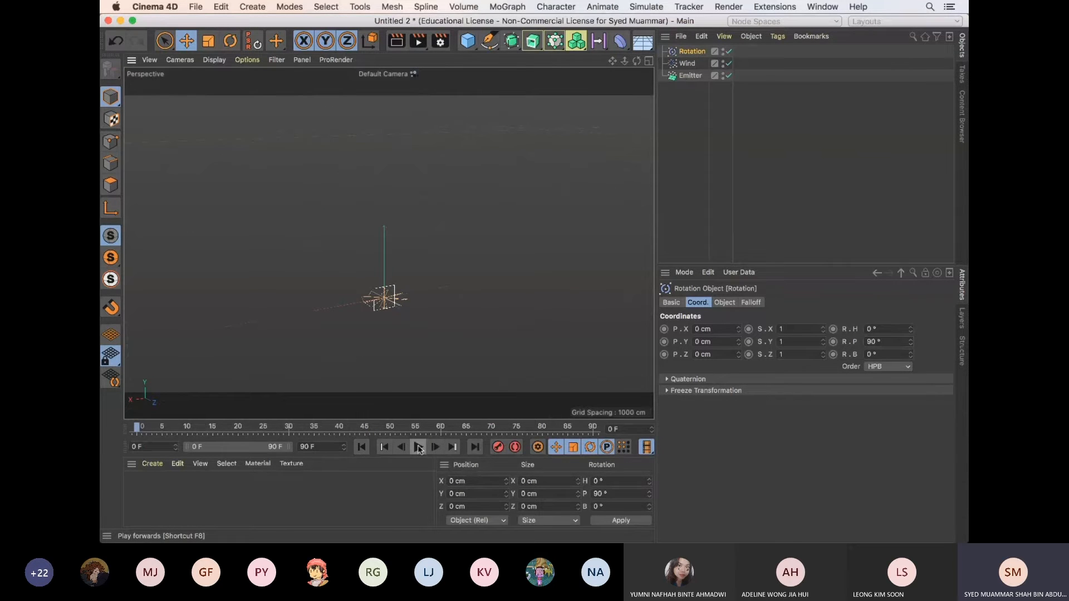
left_click(418, 447)
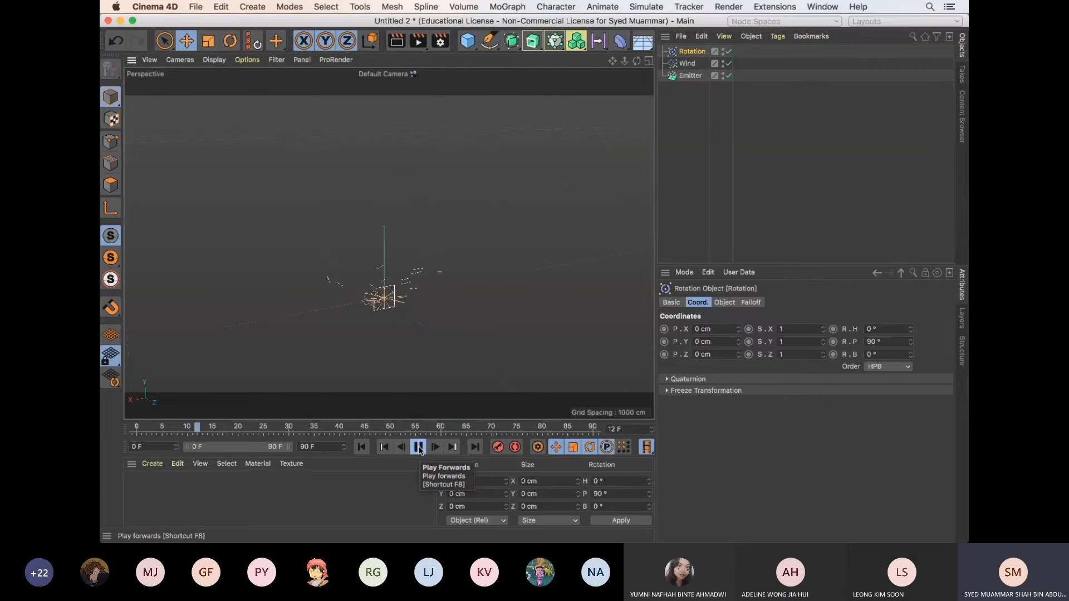
left_click(419, 447)
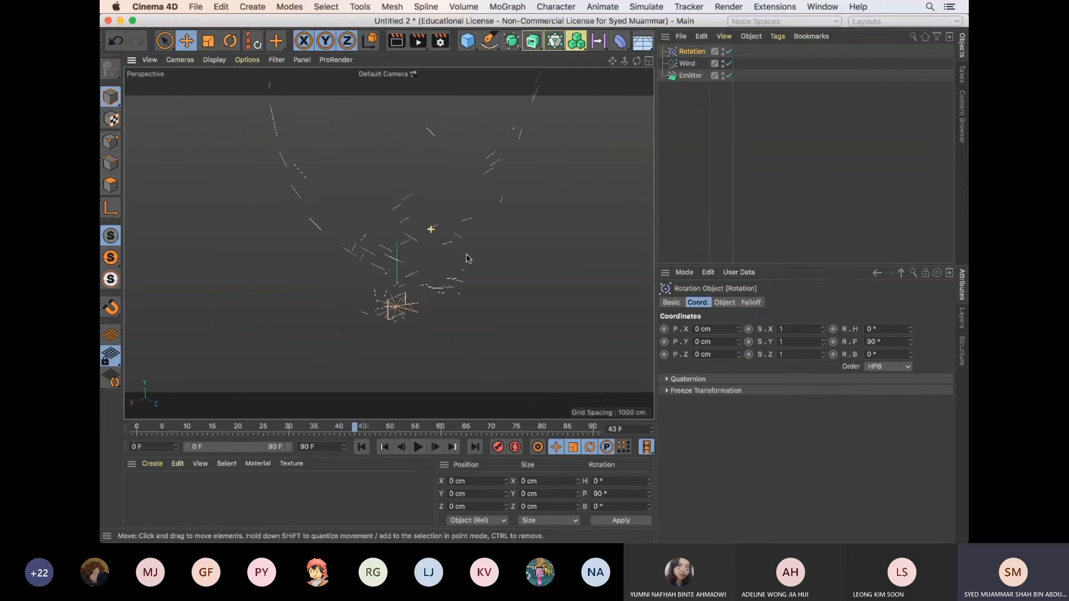
left_click_drag(503, 267, 427, 267, "alt")
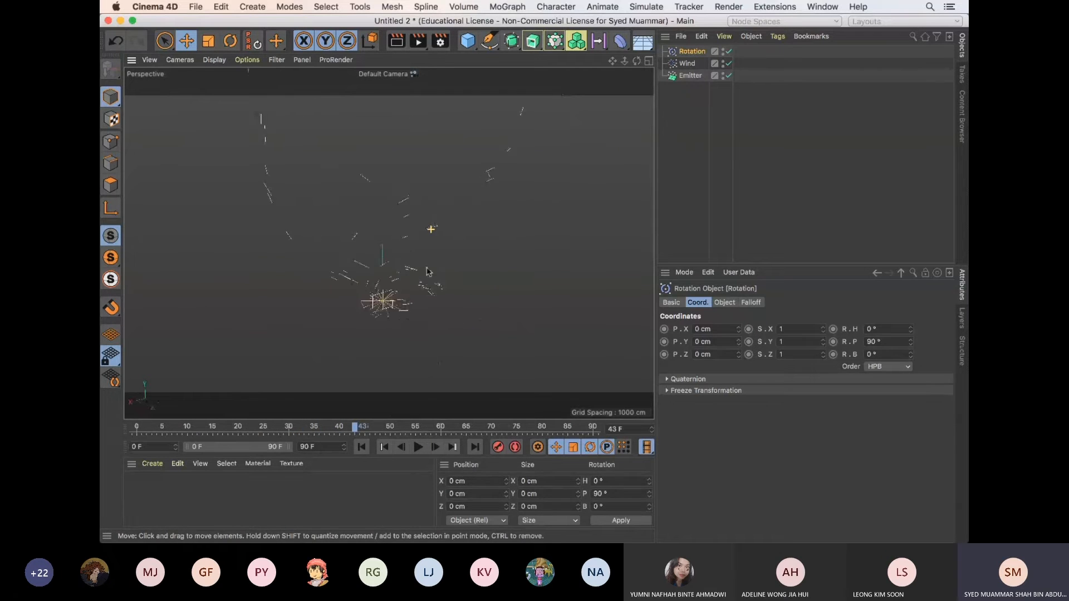
left_click(696, 96)
left_click(687, 63)
left_click(689, 52)
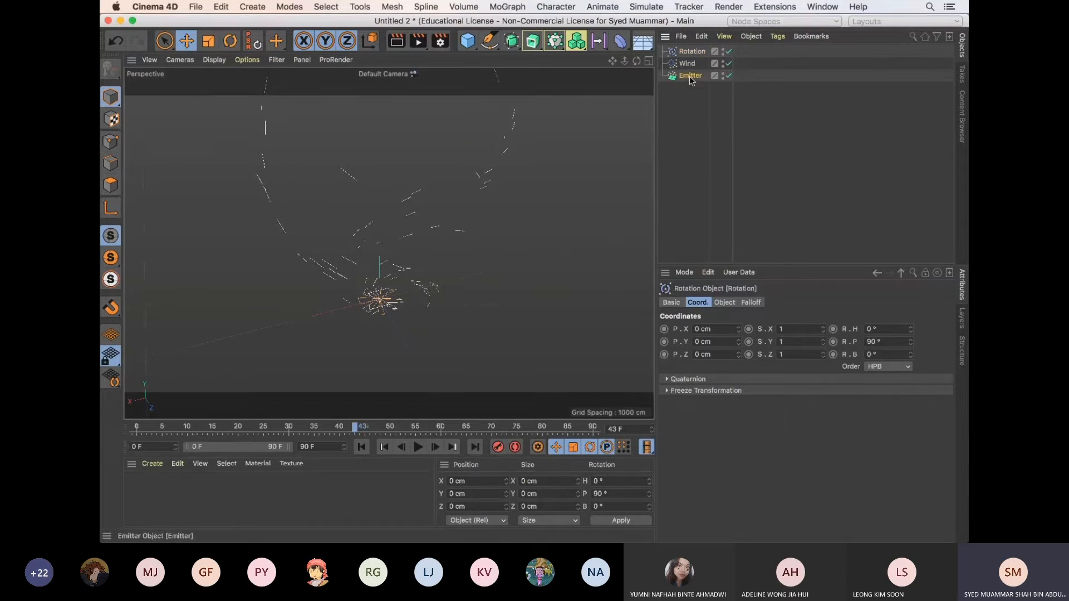
left_click(689, 76)
left_click(690, 109)
Add a Disc primitive and set its Rotation Segments to 3
left_click(469, 41)
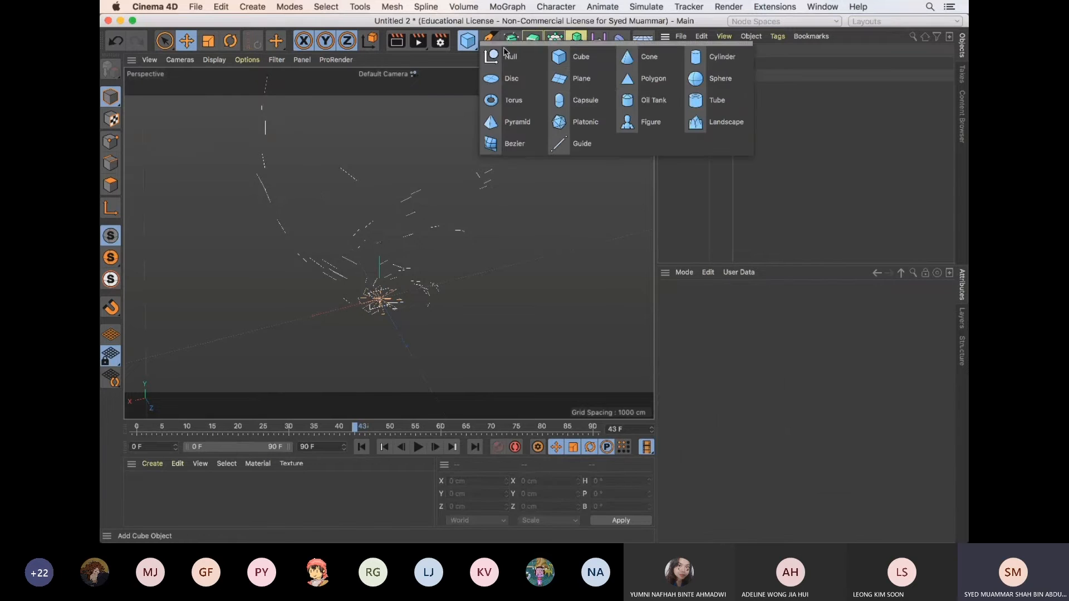
left_click(511, 78)
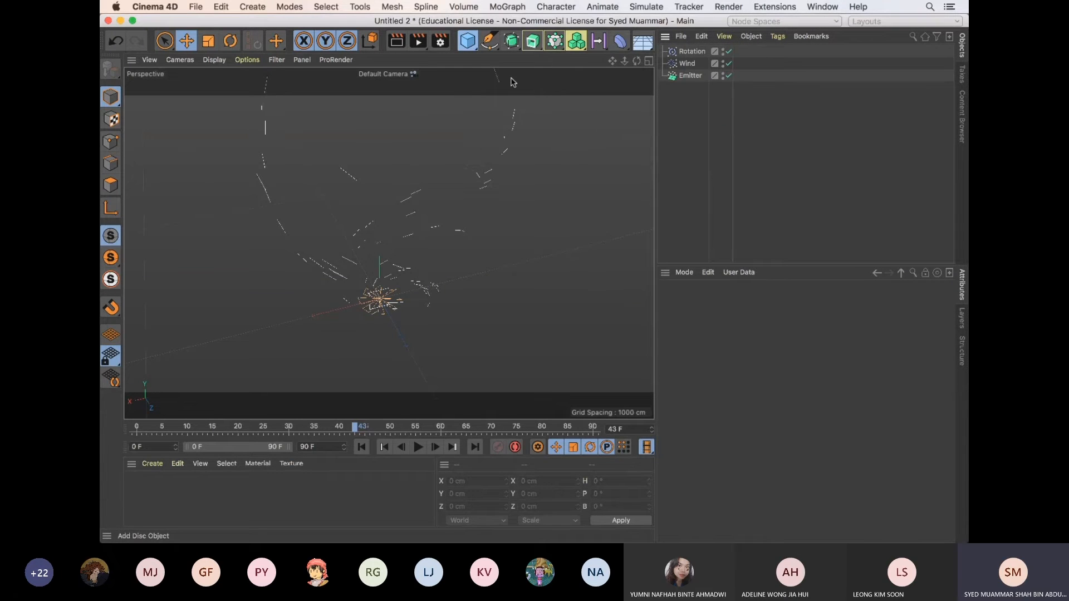
left_click(725, 303)
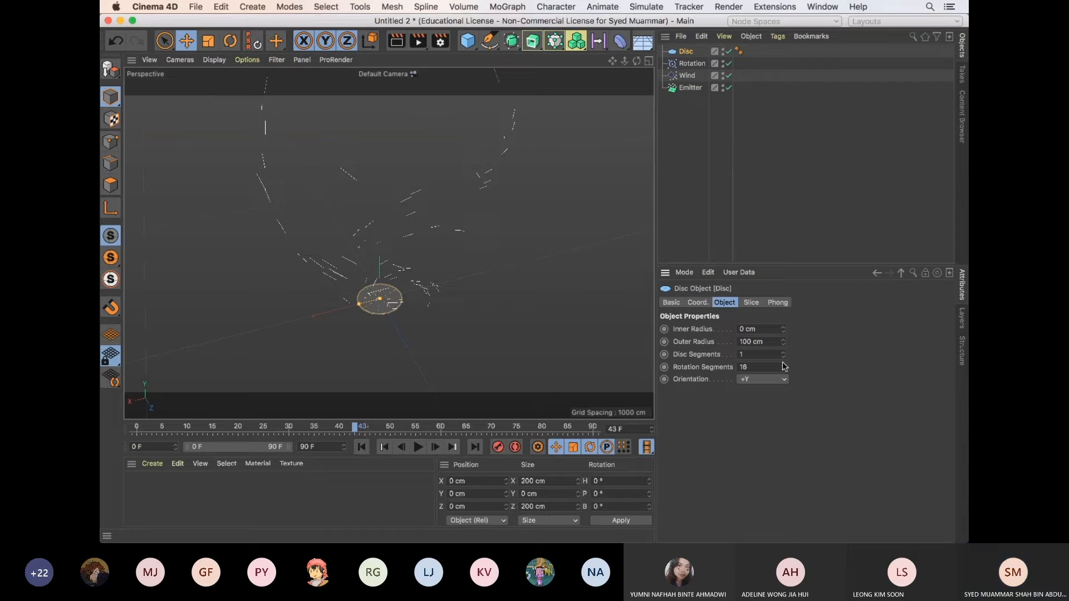
left_click_drag(783, 366, 786, 374)
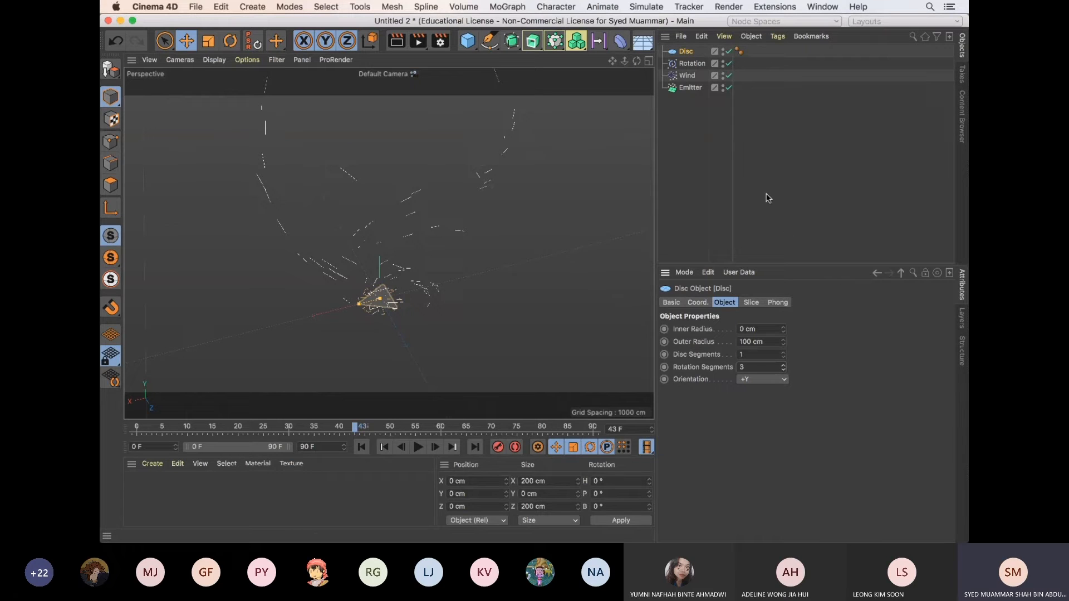
Make the Disc a child of the Emitter and set its Outer Radius to 20 cm
left_click_drag(686, 51, 696, 92)
left_click(746, 342)
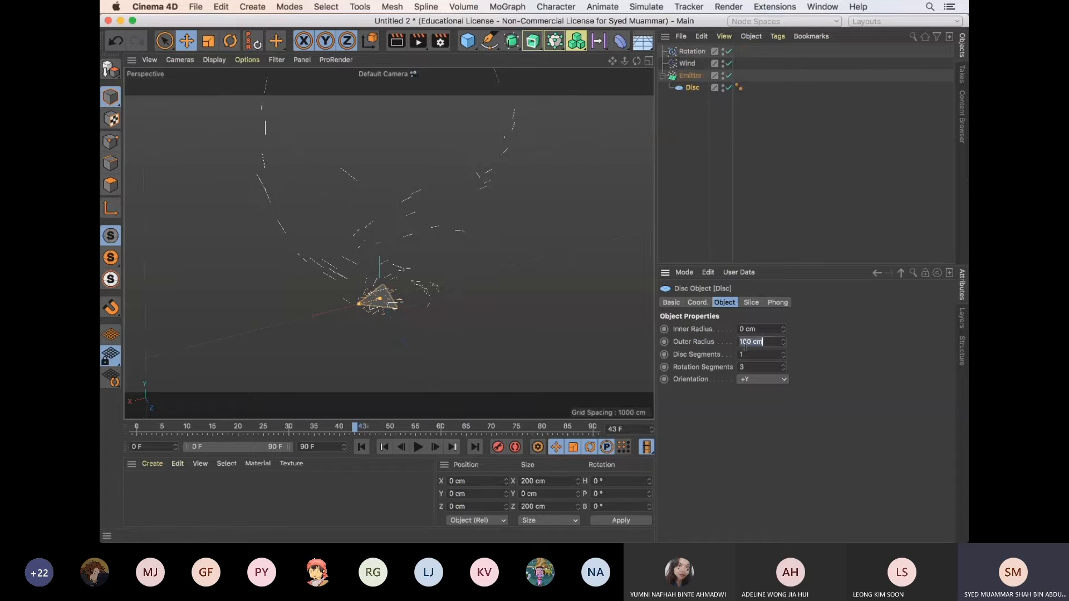
type("20")
key("Return")
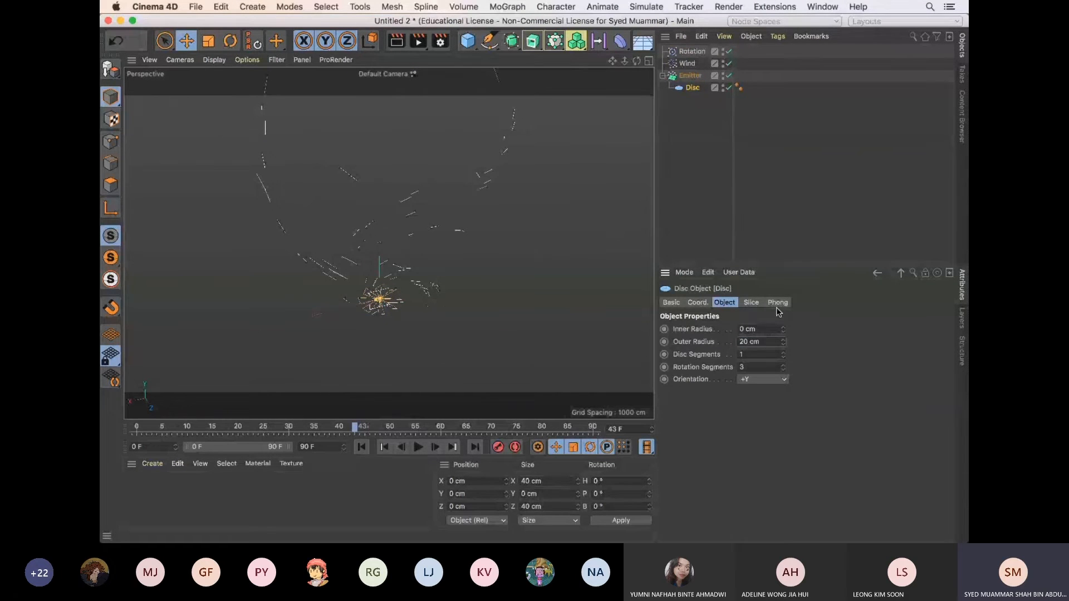
Enable Show Objects and Tangential in the Emitter's particle settings
left_click(691, 75)
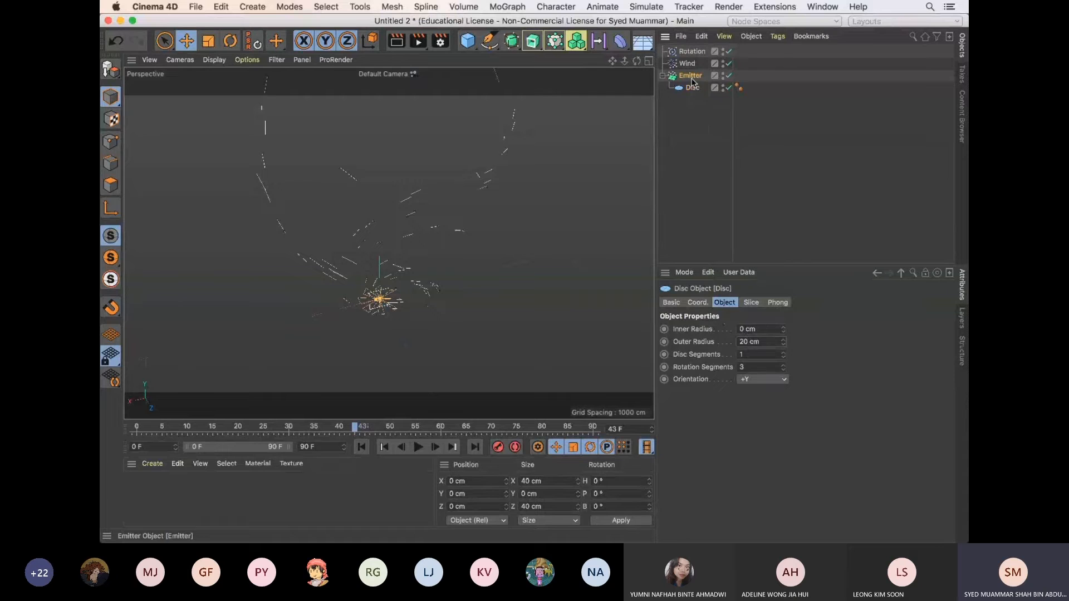
left_click(731, 478)
left_click(731, 466)
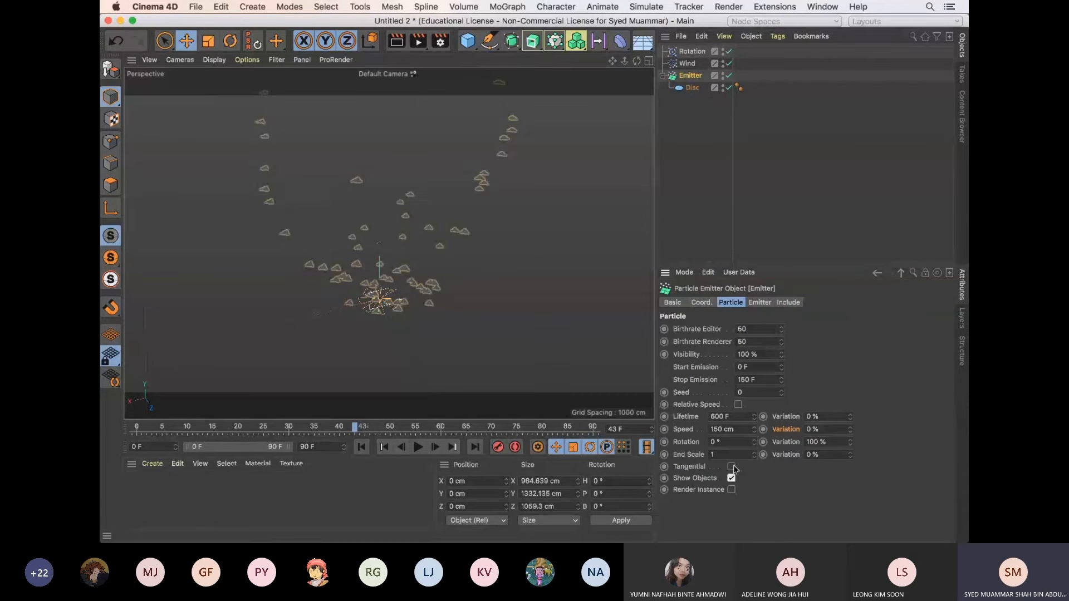
Orbit around the triangular particles and play the animation from the first frame to examine their motion
left_click_drag(350, 166, 515, 354, "alt")
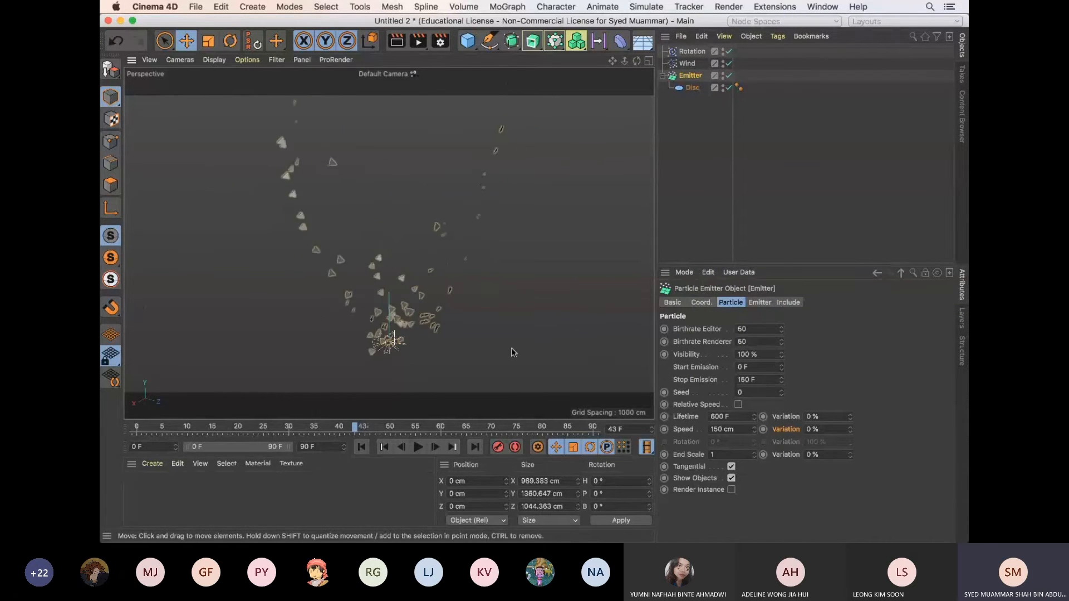
left_click(362, 447)
left_click(418, 447)
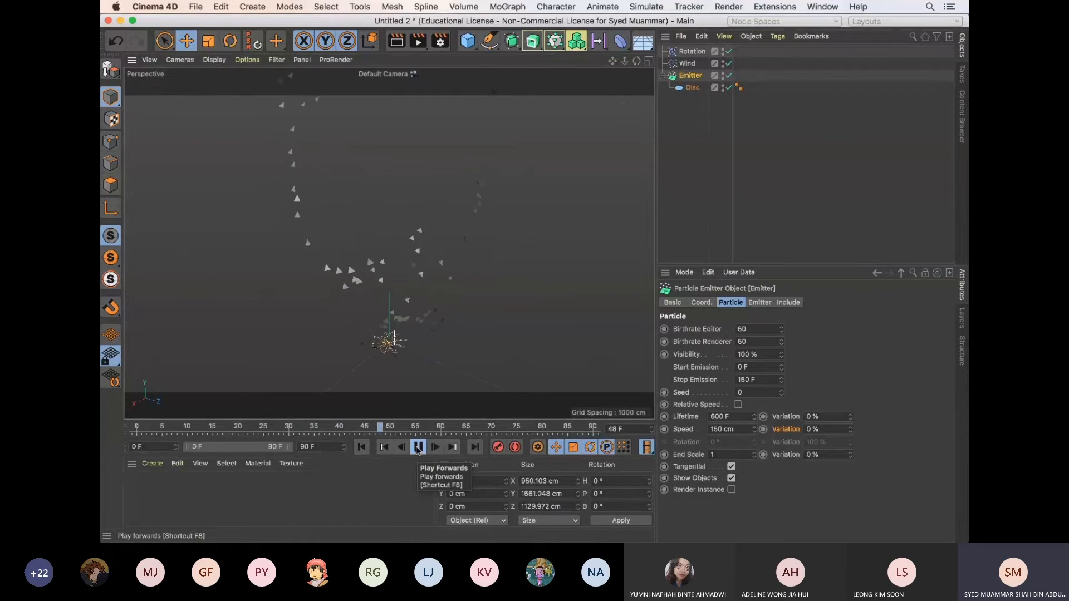
left_click(419, 447)
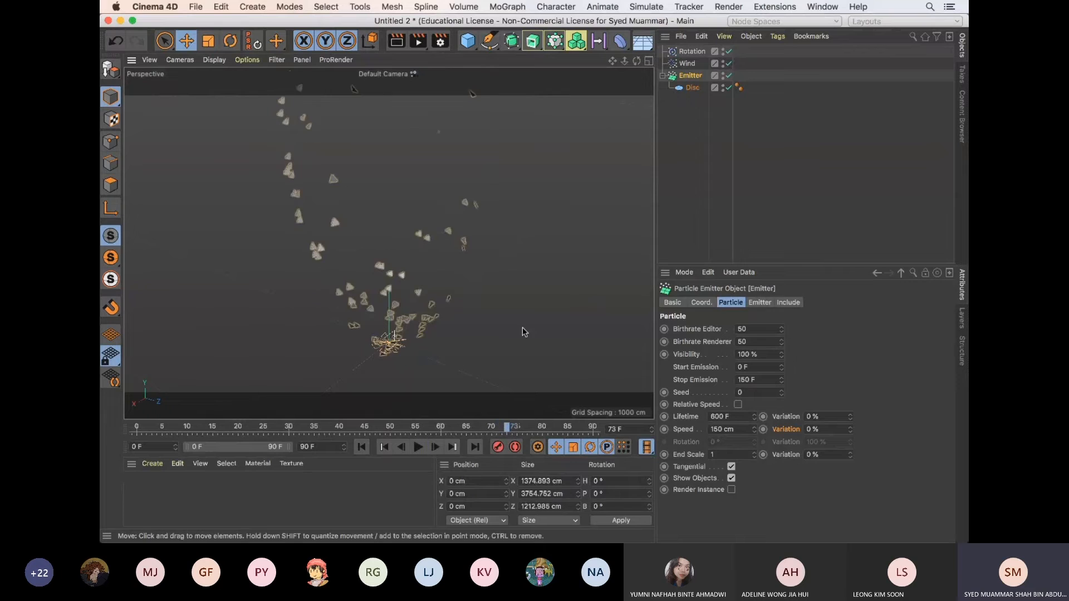
Preview a render of the current frame in the viewport, and examine the particles from a different angle
left_click(521, 332)
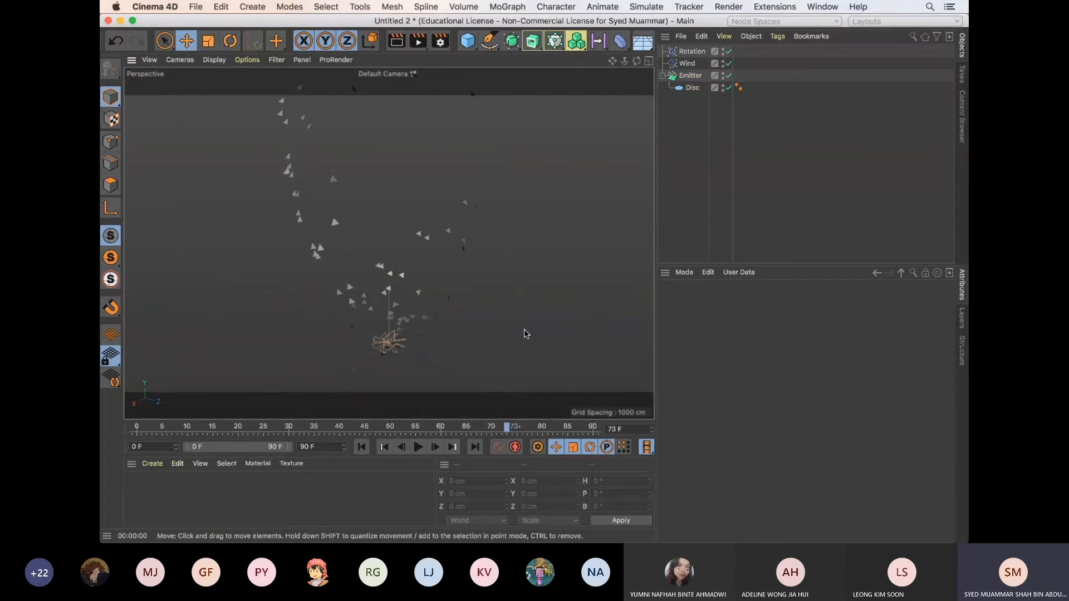
key("super+r")
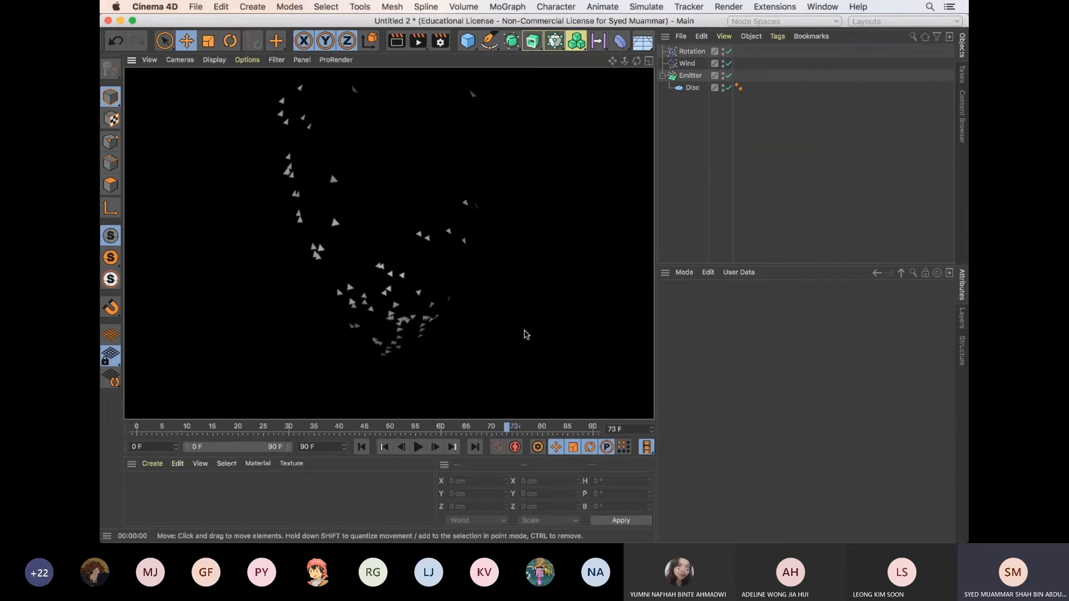
left_click(711, 205)
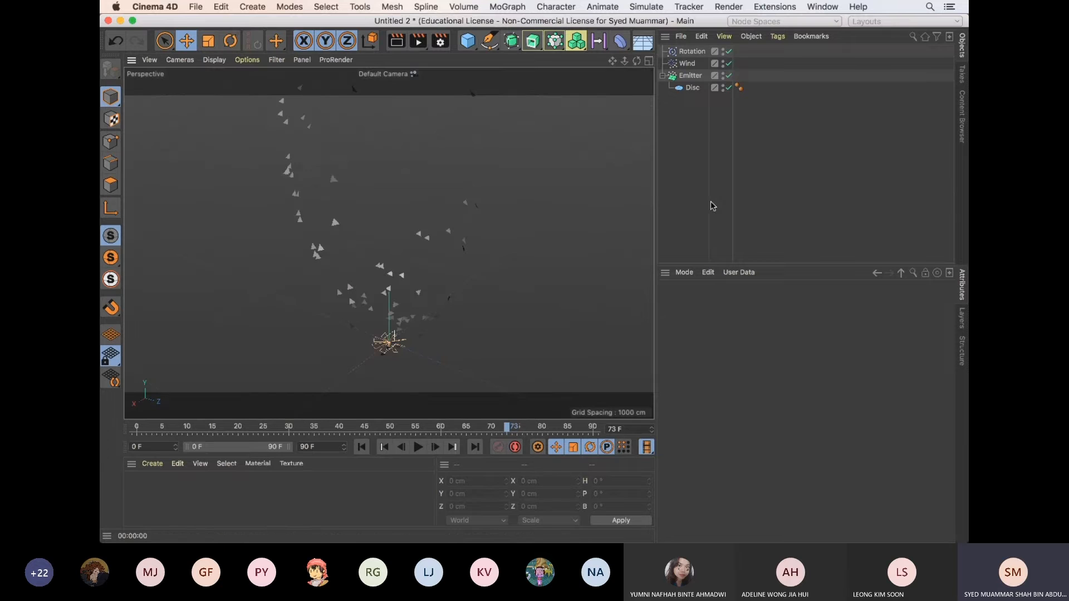
left_click_drag(538, 297, 616, 214, "alt")
Delete the Disc from the Emitter and return the animation to the first frame
left_click(692, 87)
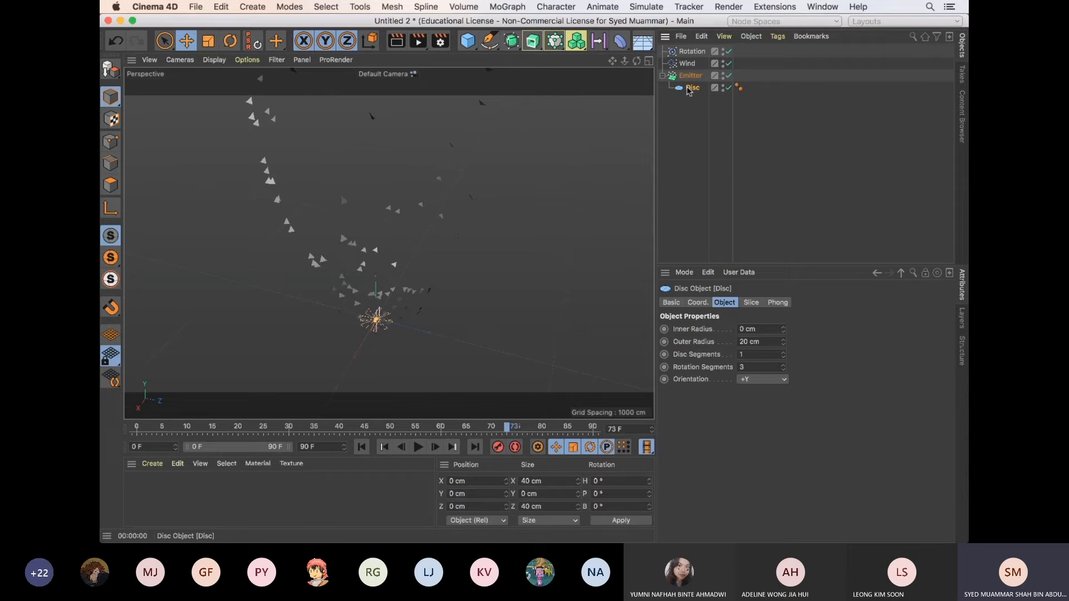
key("Delete")
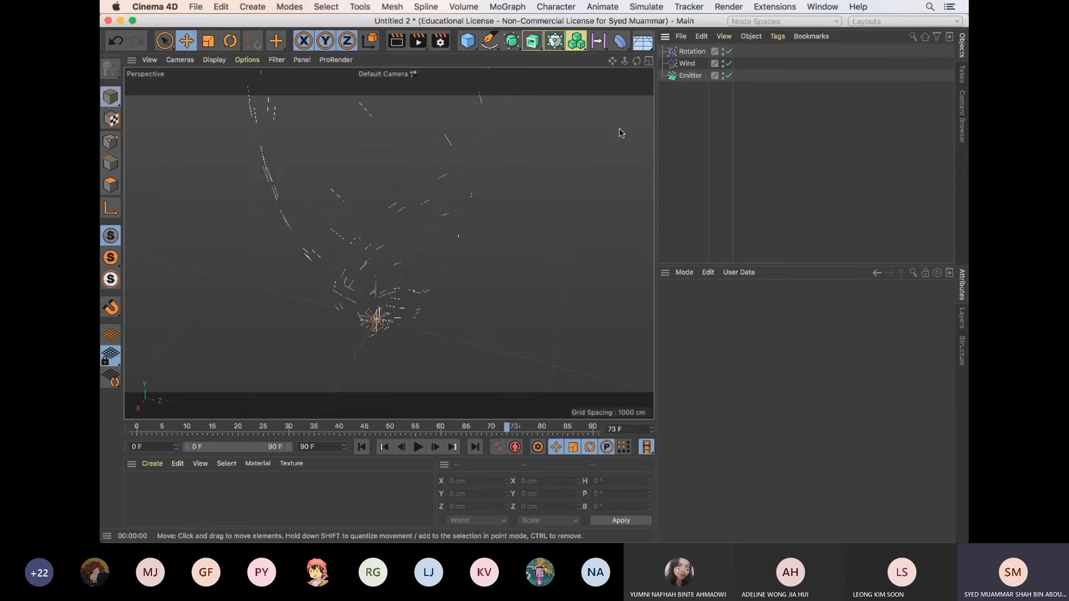
left_click(690, 76)
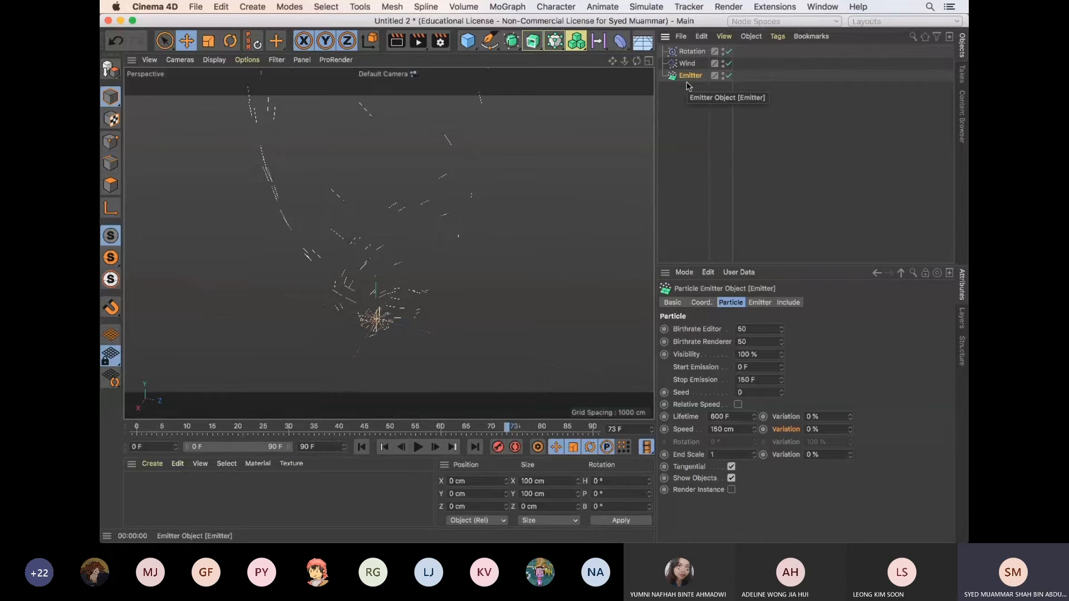
key("shift+f")
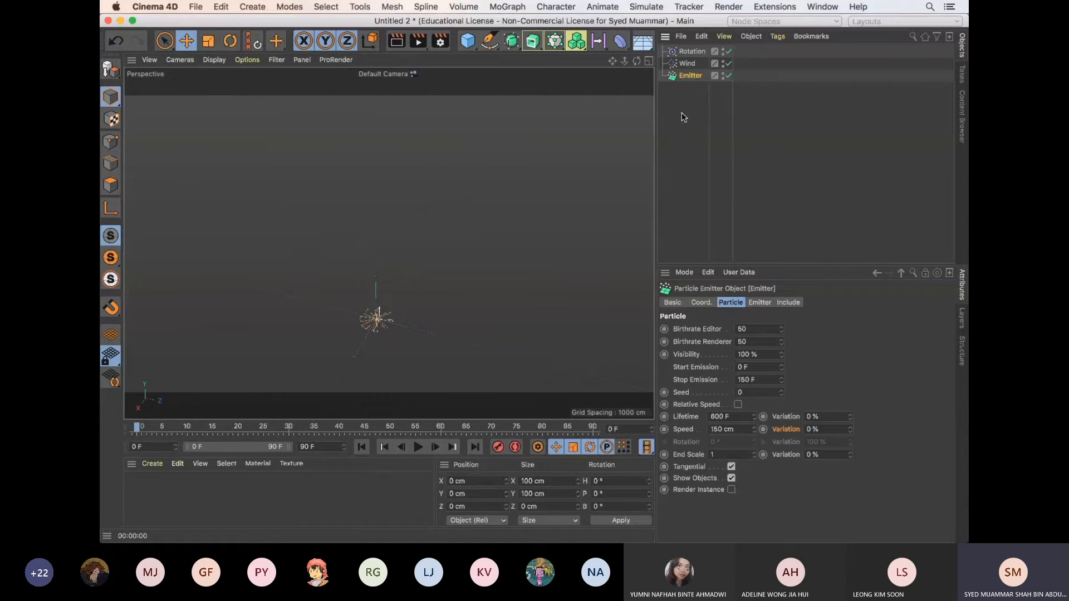
left_click(468, 42)
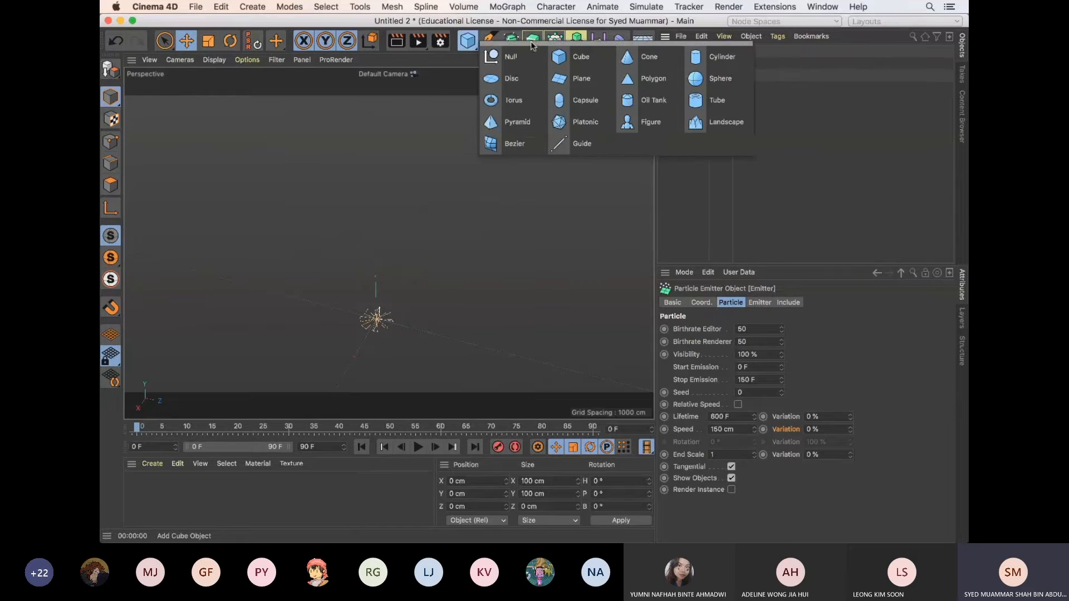
left_click(637, 84)
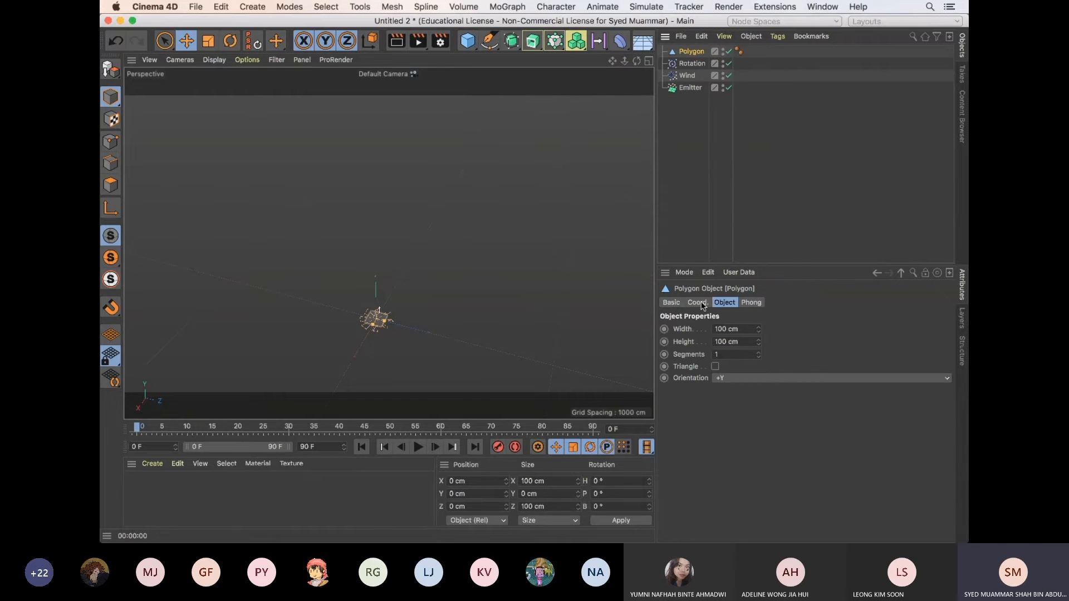
key("Delete")
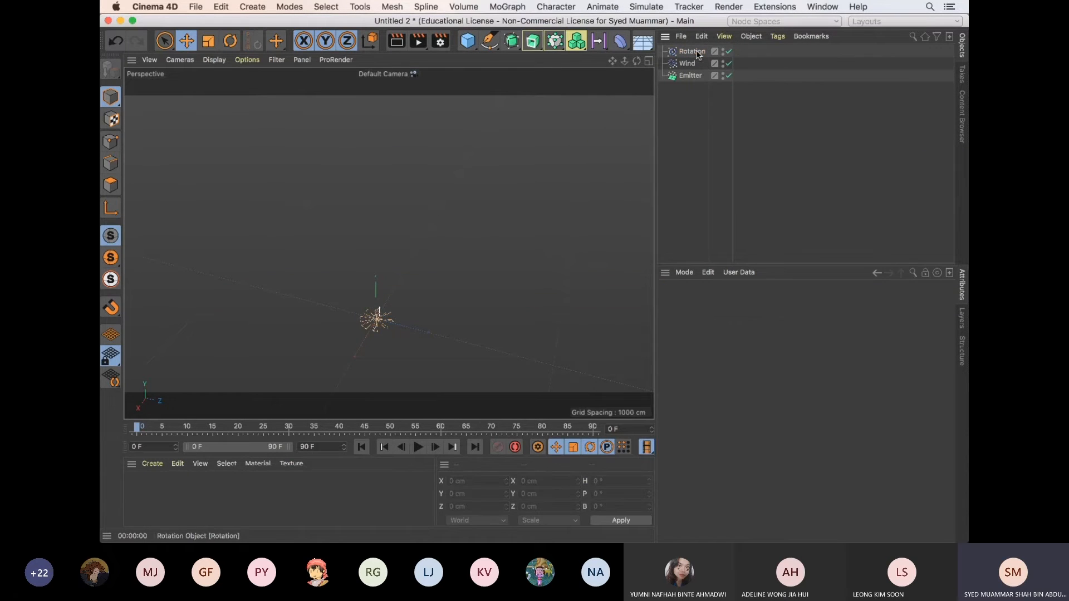
Add a new Disc primitive and set its Rotation Segments to 3
left_click(466, 44)
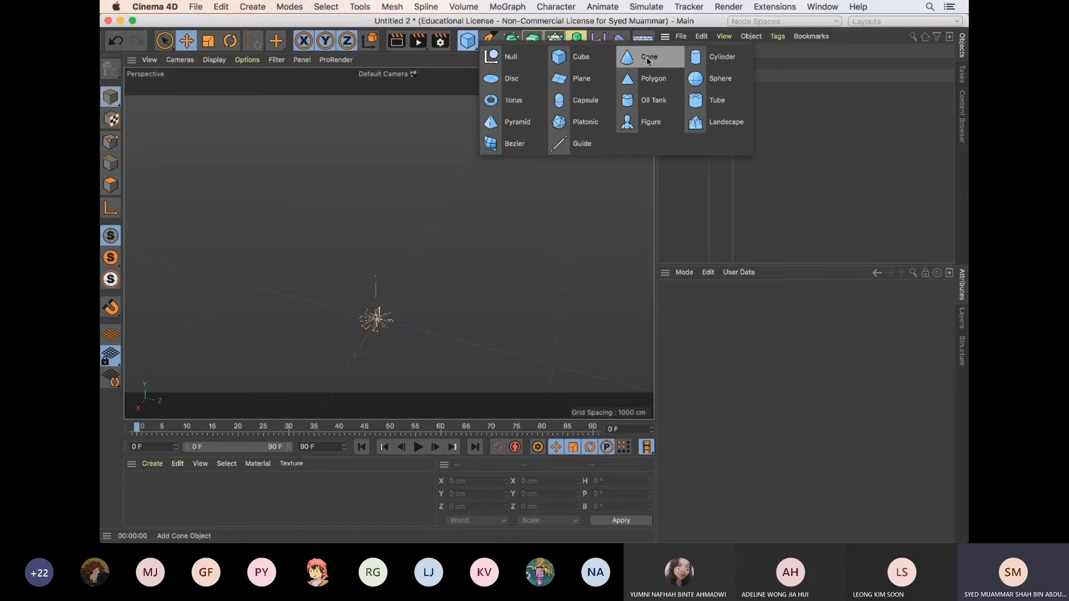
left_click(537, 80)
left_click_drag(783, 365, 783, 370)
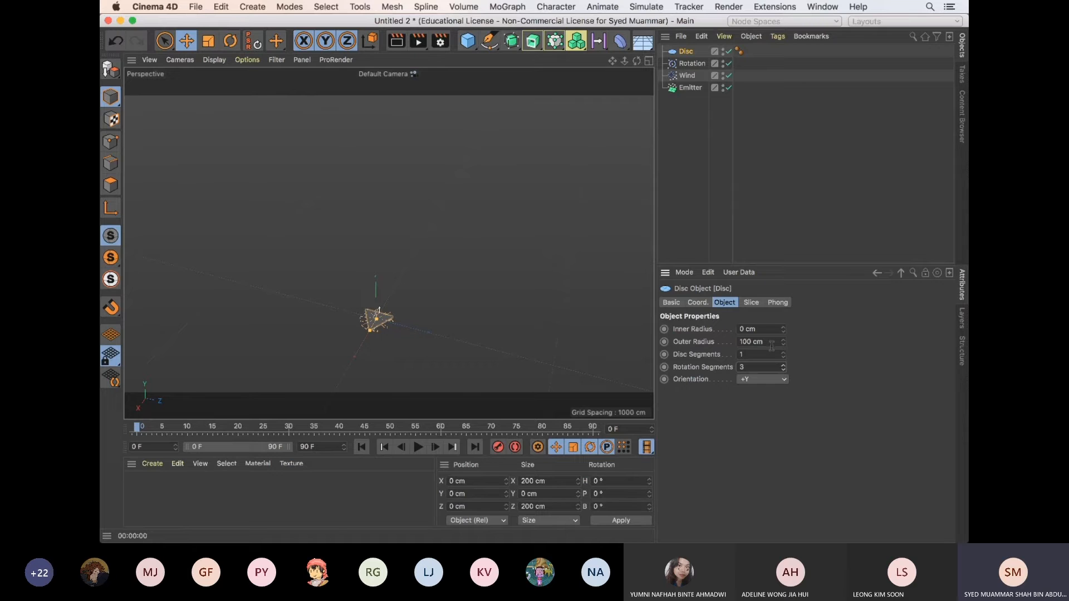
scroll(429, 319, "up", 5)
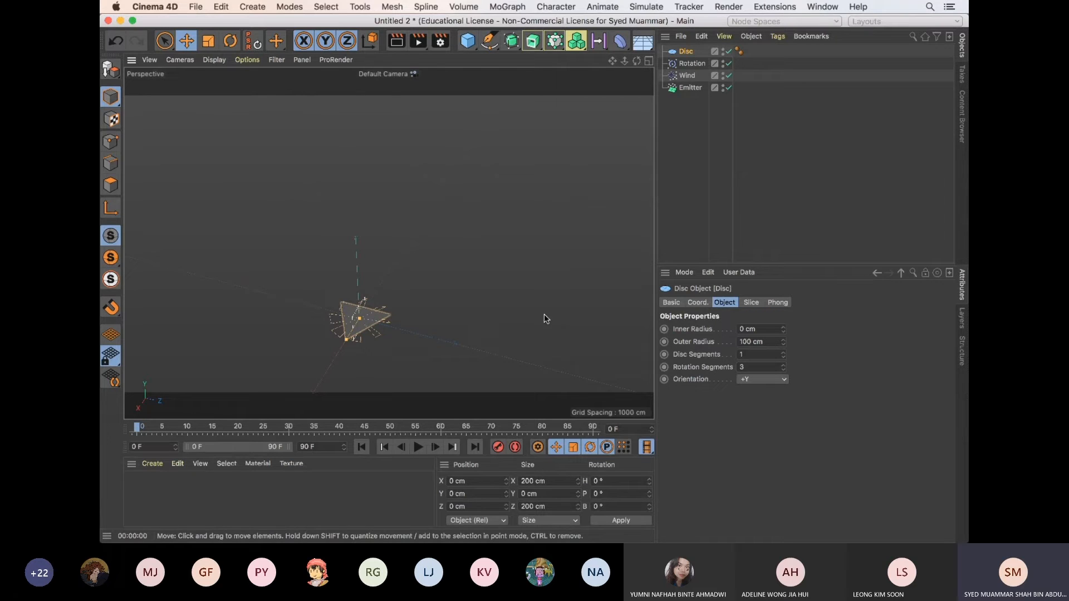
Move the Disc straight up along Y to about 344 cm above the Emitter
left_click_drag(783, 366, 783, 366)
left_click(417, 288)
key("w")
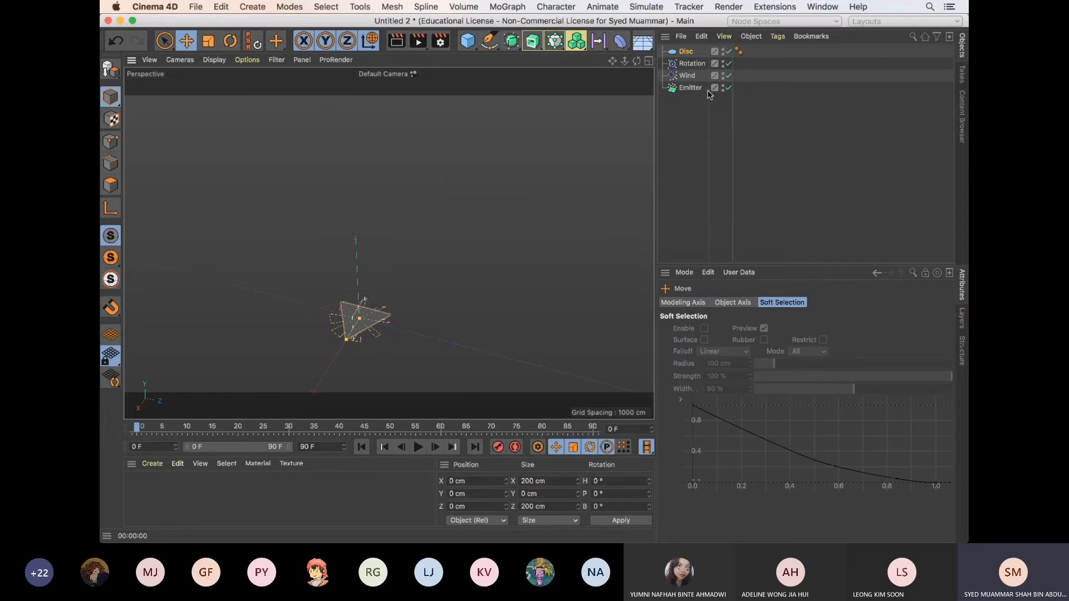
left_click(688, 52)
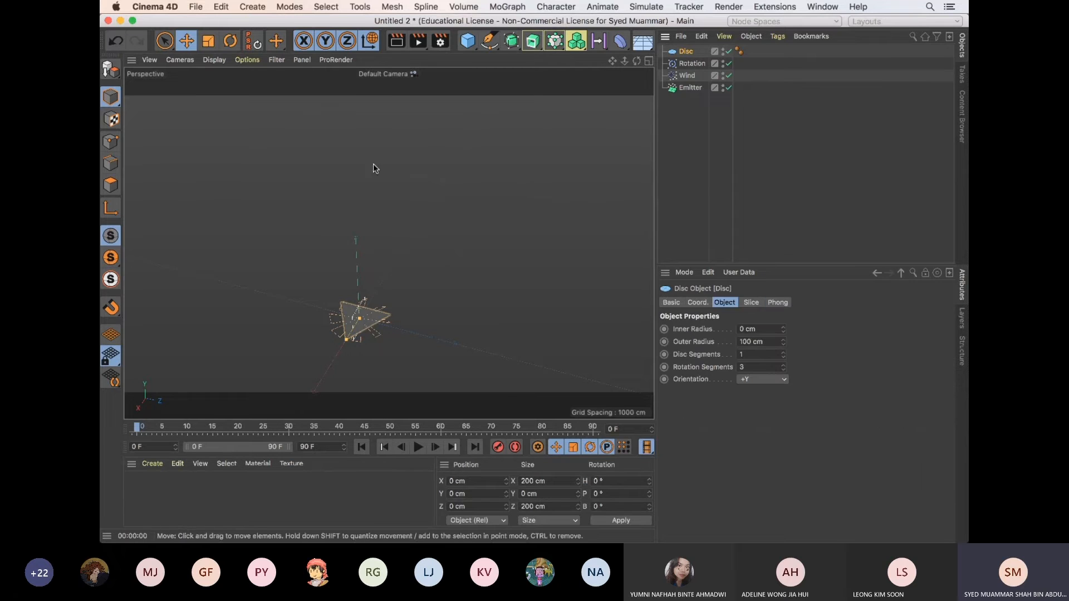
left_click(276, 43)
left_click(290, 60)
left_click(281, 72)
left_click_drag(360, 268, 361, 172)
left_click(687, 132)
left_click(687, 52)
Keyframe the Disc's Outer Radius of 100 cm at frame 0
left_click_drag(431, 267, 445, 275, "alt")
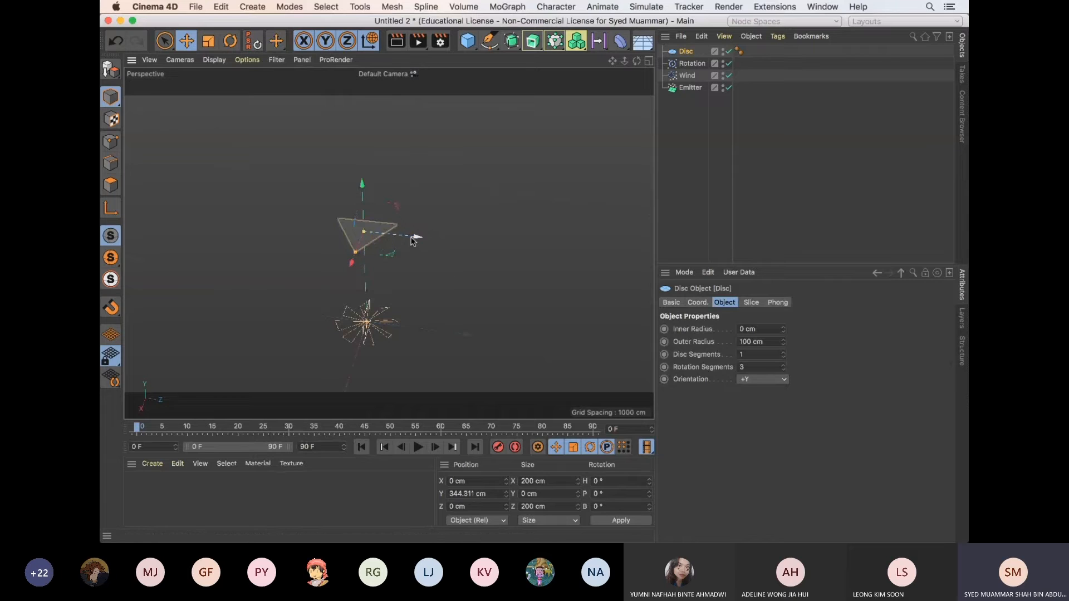
left_click_drag(413, 241, 446, 257, "alt")
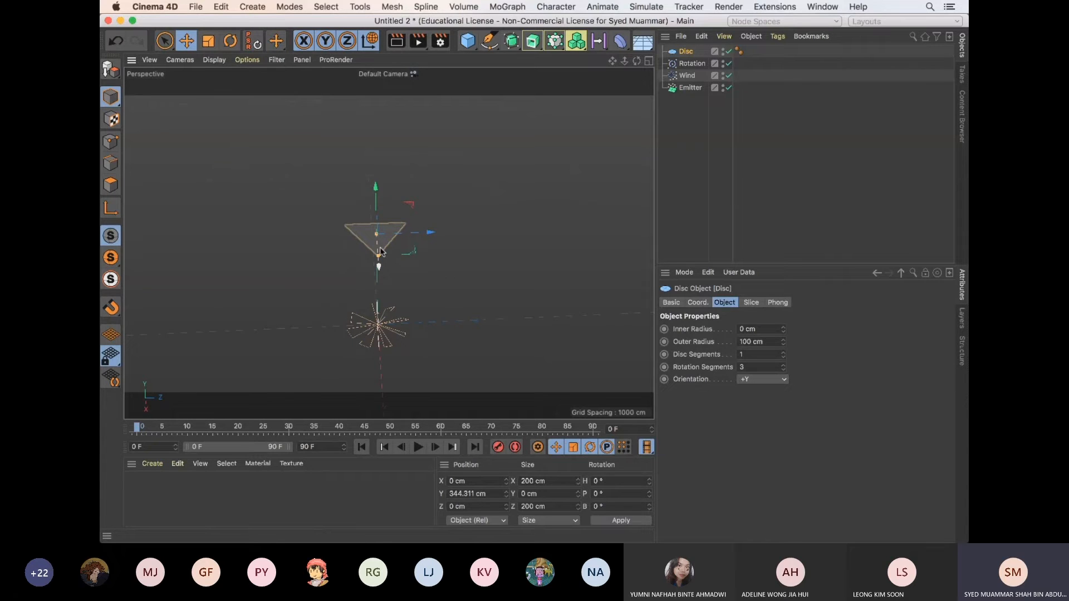
mouse_move(380, 252)
left_mouse_down("alt")
mouse_move(480, 263)
mouse_move(434, 255)
mouse_move(451, 252)
mouse_move(448, 270)
left_mouse_up("alt")
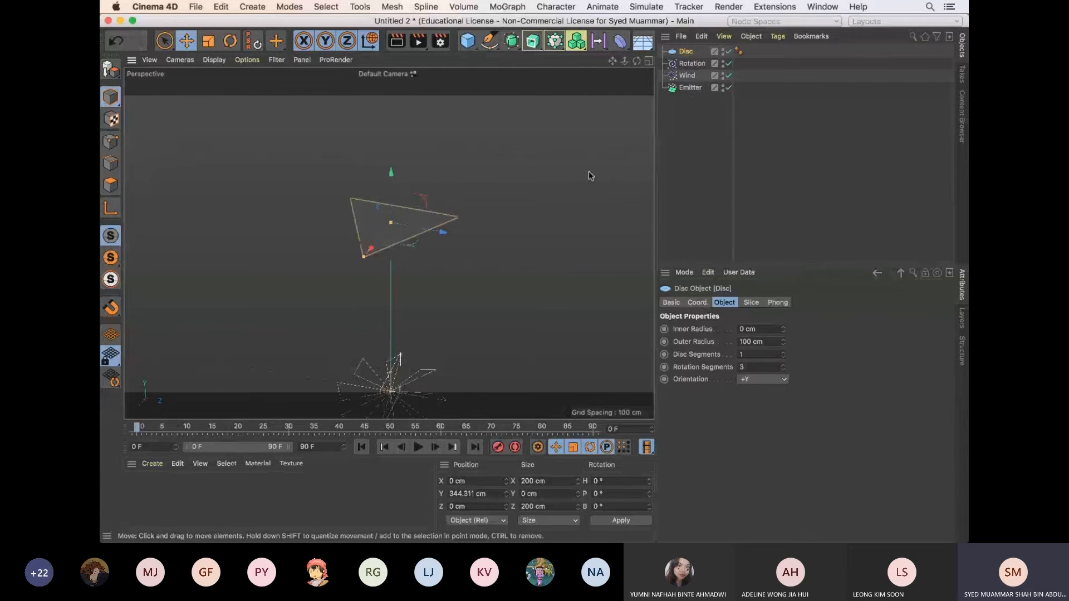
scroll(460, 223, "down", 2)
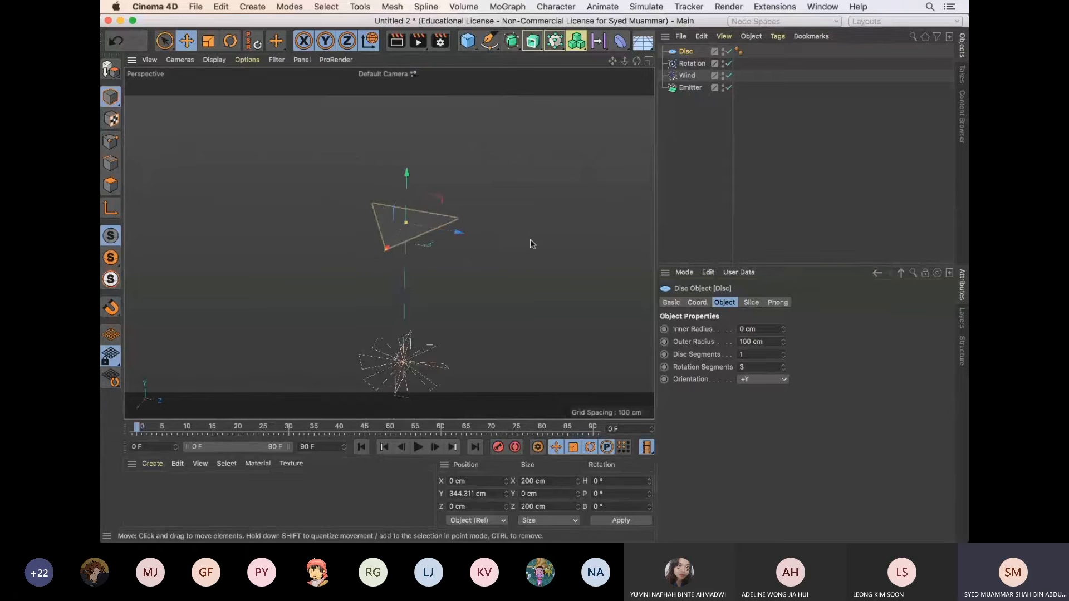
middle_click_drag(530, 239, 528, 227, "alt")
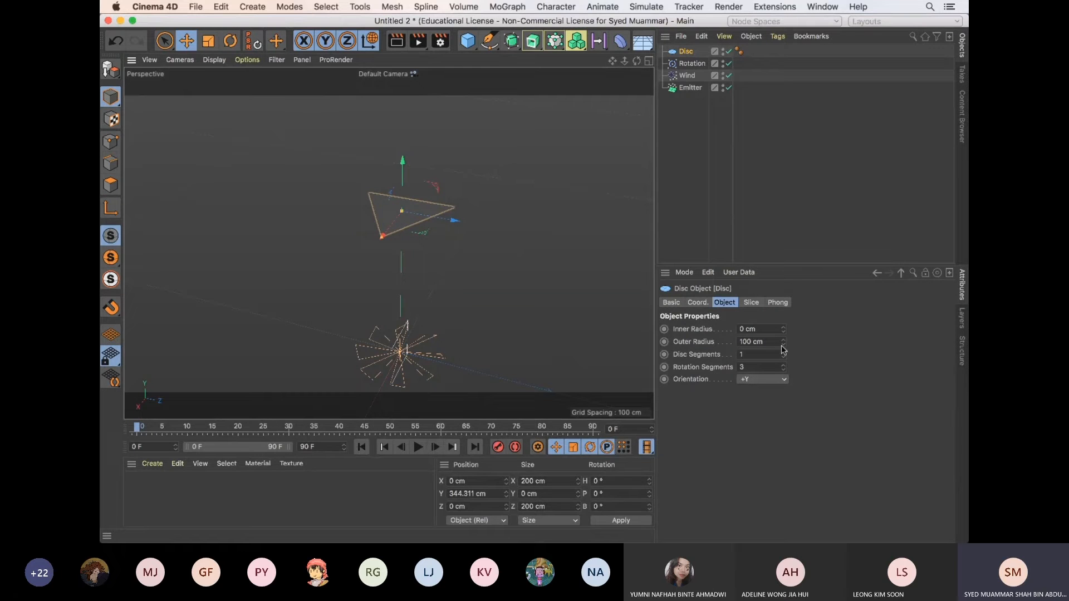
left_click(664, 342, "ctrl")
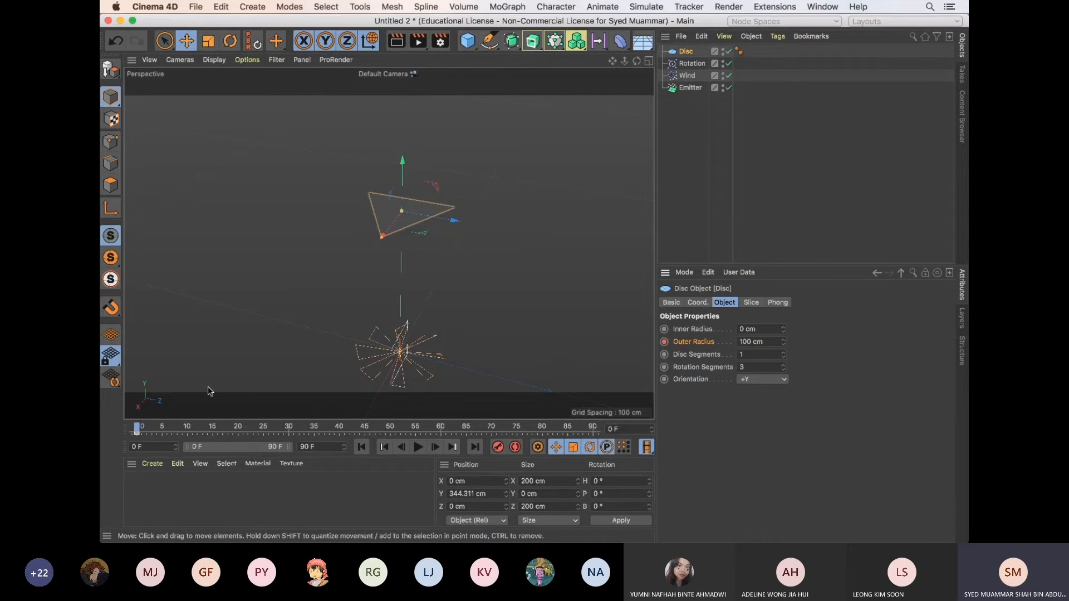
Set the Disc's Outer Radius to 224 cm at frame 5 and keyframe it
left_click_drag(138, 431, 162, 430)
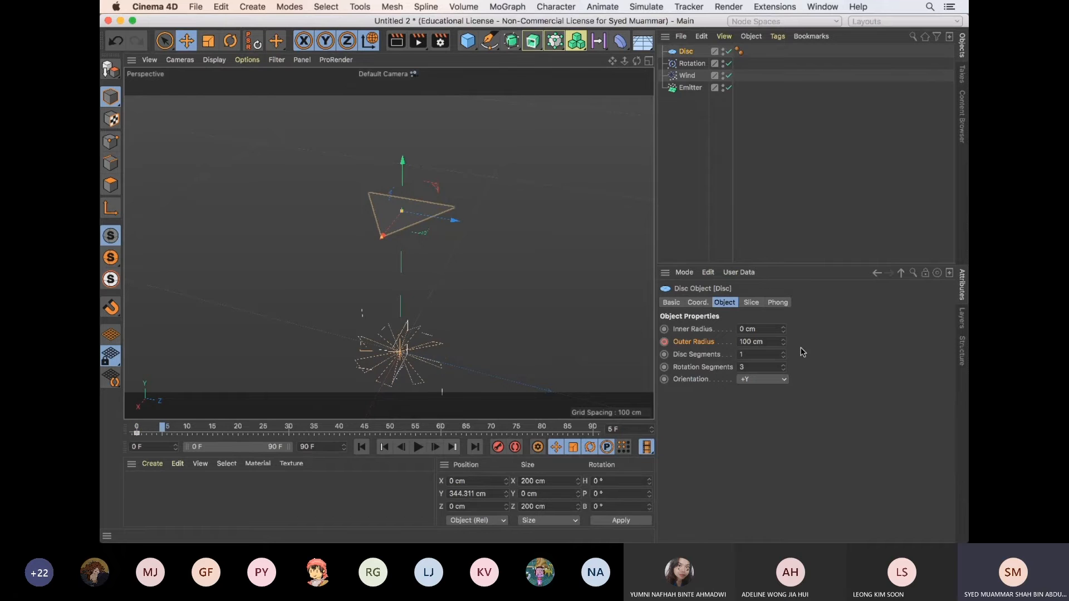
left_click_drag(784, 343, 784, 337)
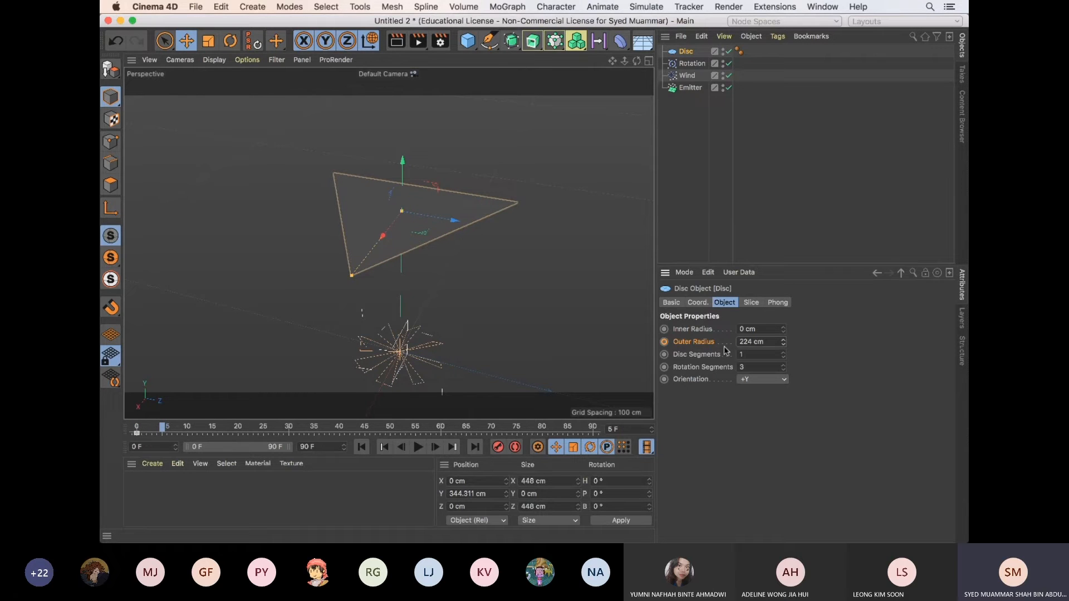
left_click(665, 342, "ctrl")
Set the Disc's Outer Radius to 92 cm at frame 9 and keyframe it
left_click(361, 447)
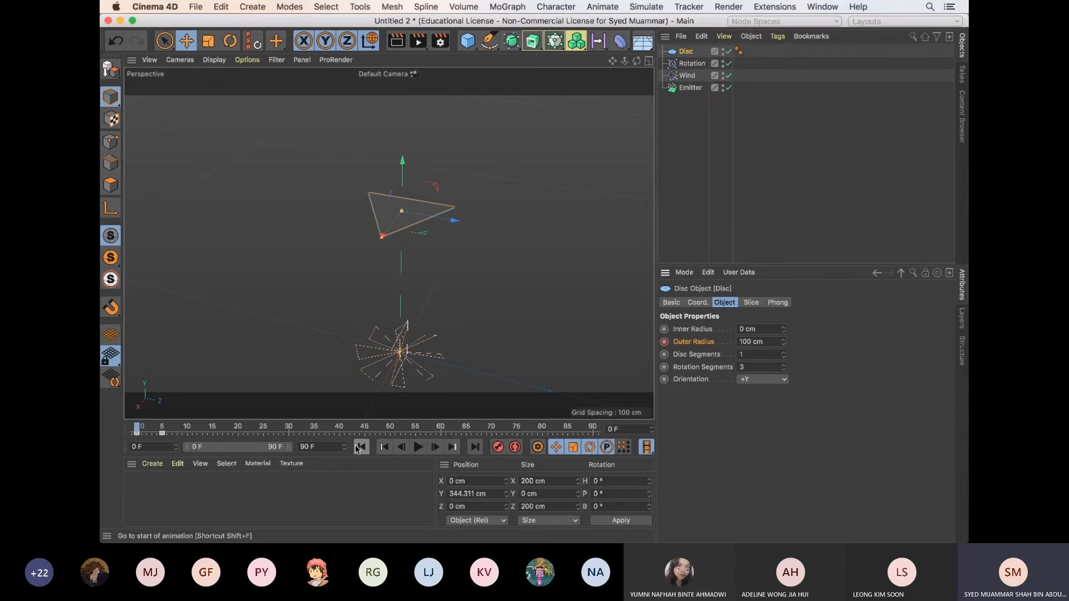
left_click_drag(140, 429, 184, 433)
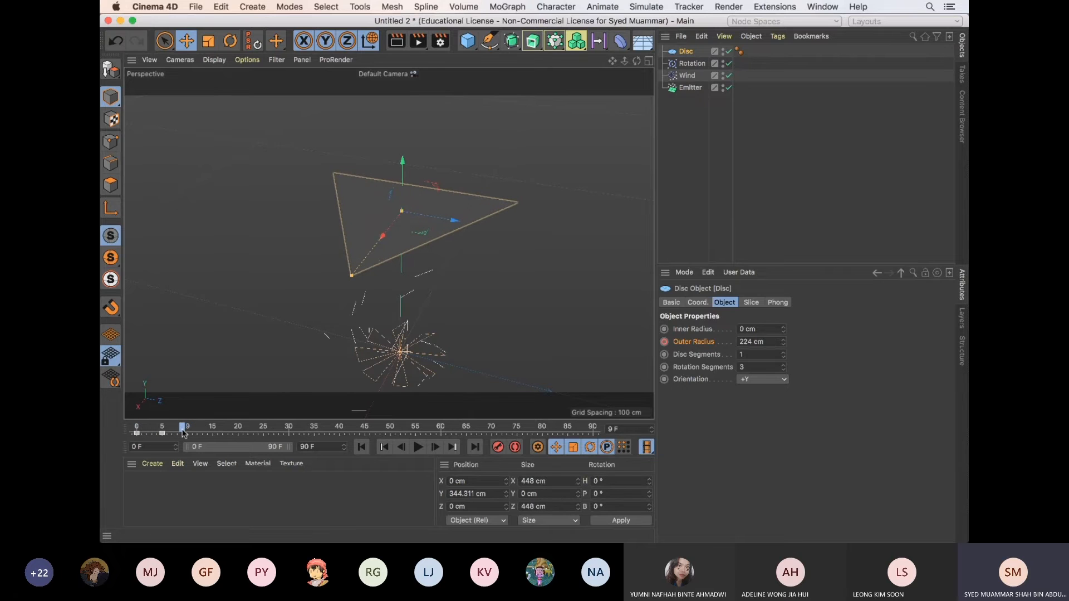
left_click_drag(784, 342, 785, 343)
left_click(665, 342, "ctrl")
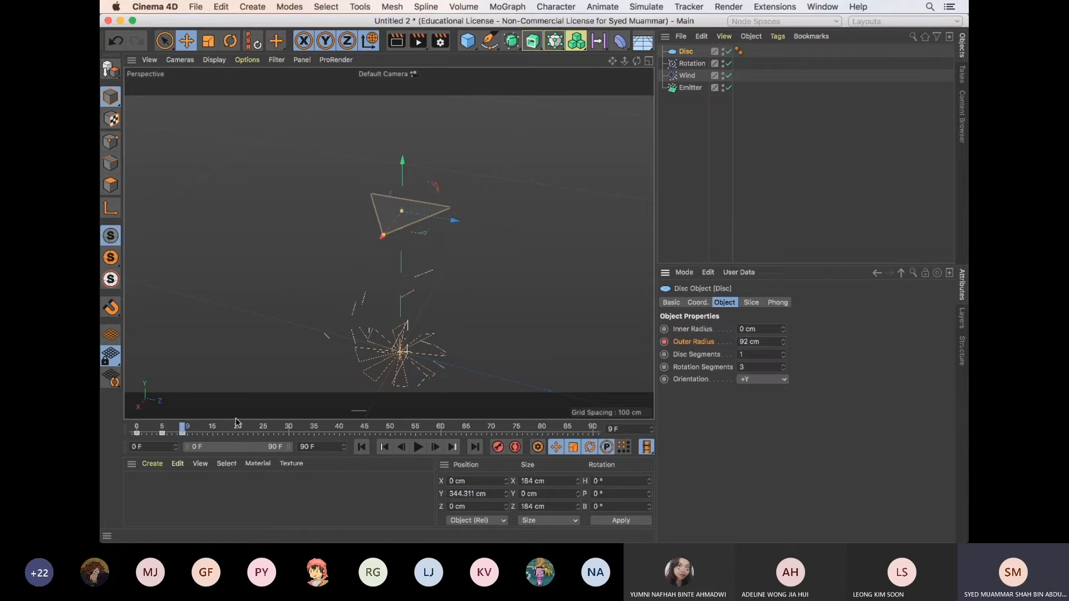
Return the animation to frame 0 and make the animated Disc a child of the Emitter
left_click_drag(181, 428, 136, 431)
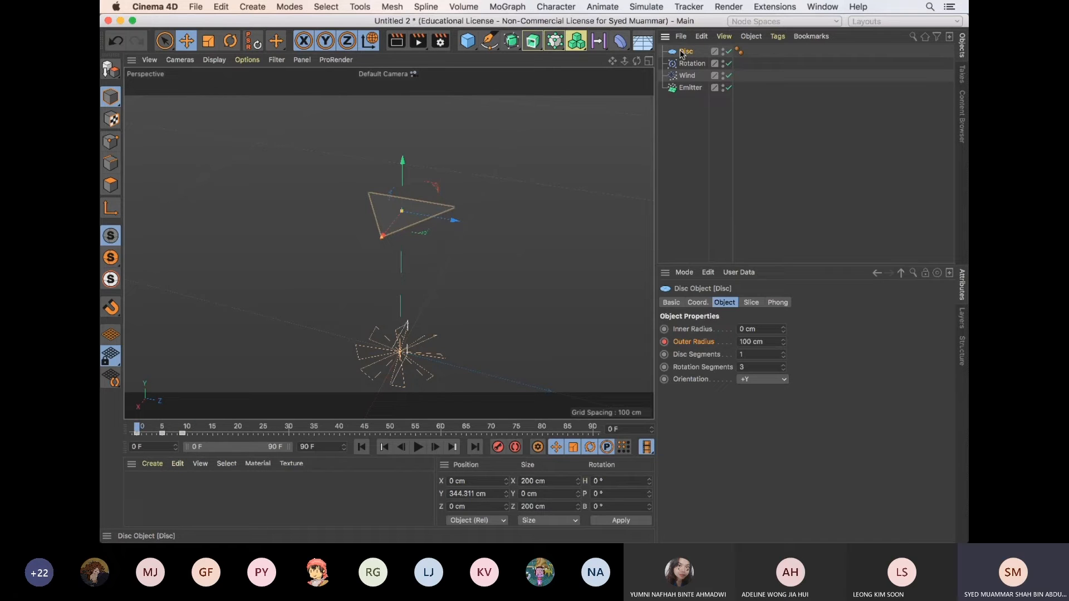
left_click_drag(700, 98, 696, 87)
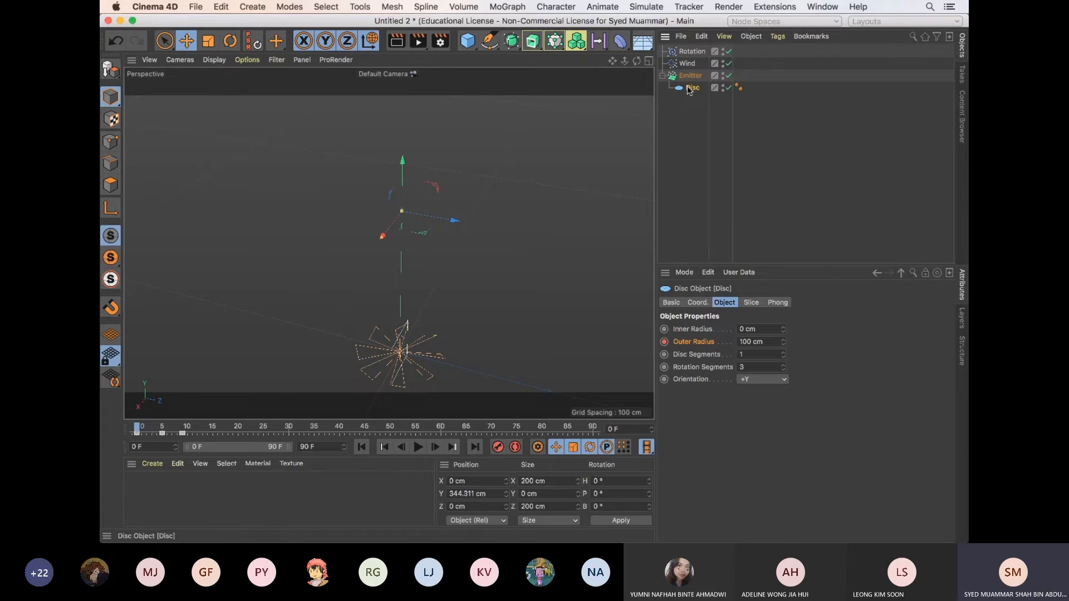
left_click(691, 78)
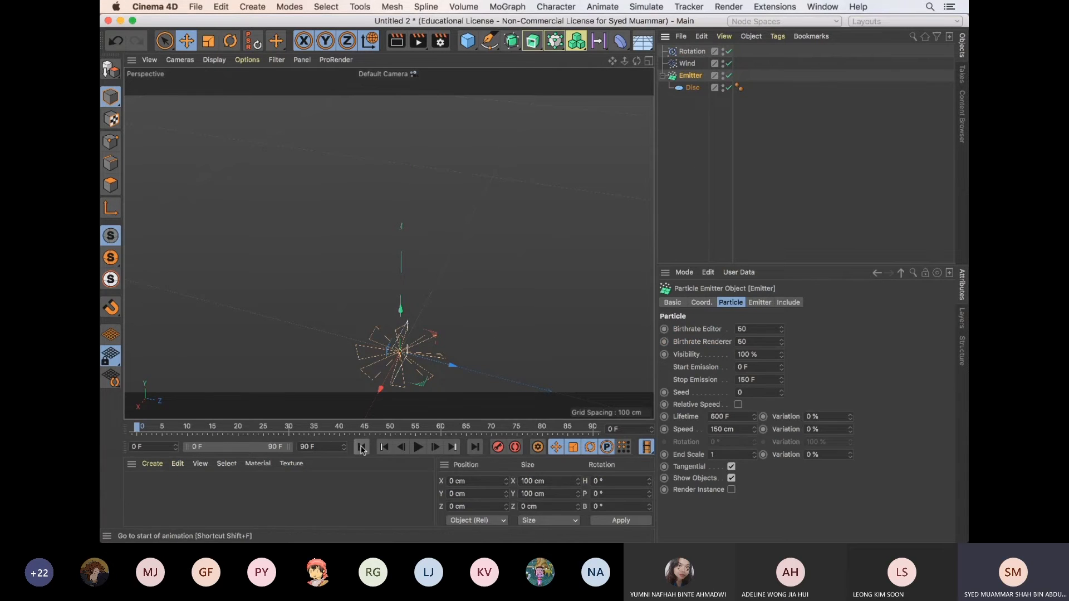
Play the animation, pause it partway, and examine the emitted triangles from farther away
left_click(418, 447)
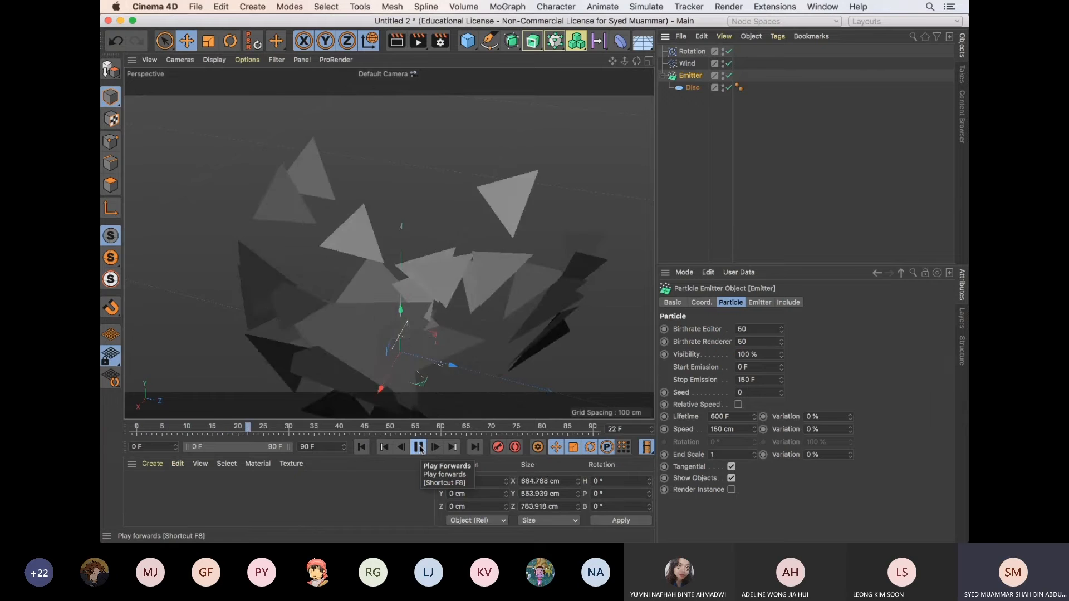
left_click(419, 448)
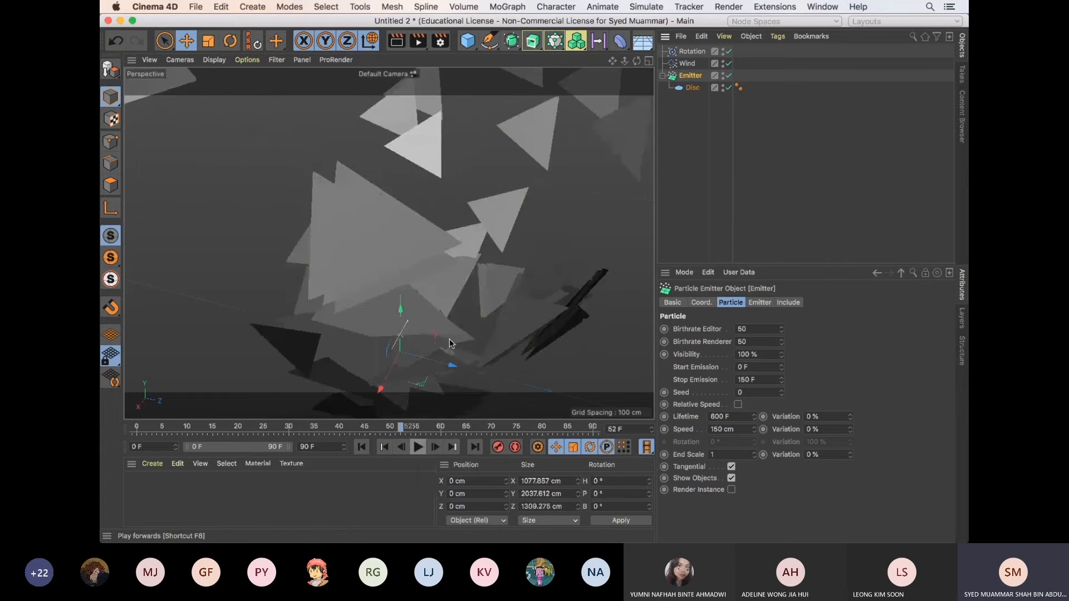
scroll(409, 246, "down", 8)
middle_click_drag(408, 246, 393, 311, "alt")
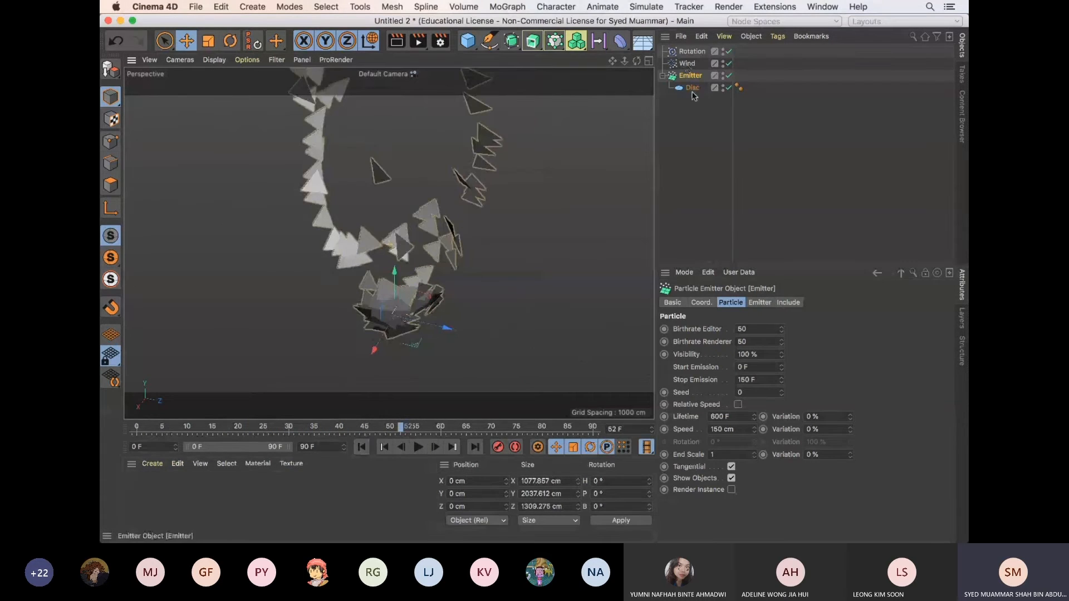
Move the animation to frame 5 and show the F-curve of the Disc's Outer Radius in the Timeline
left_click(692, 89)
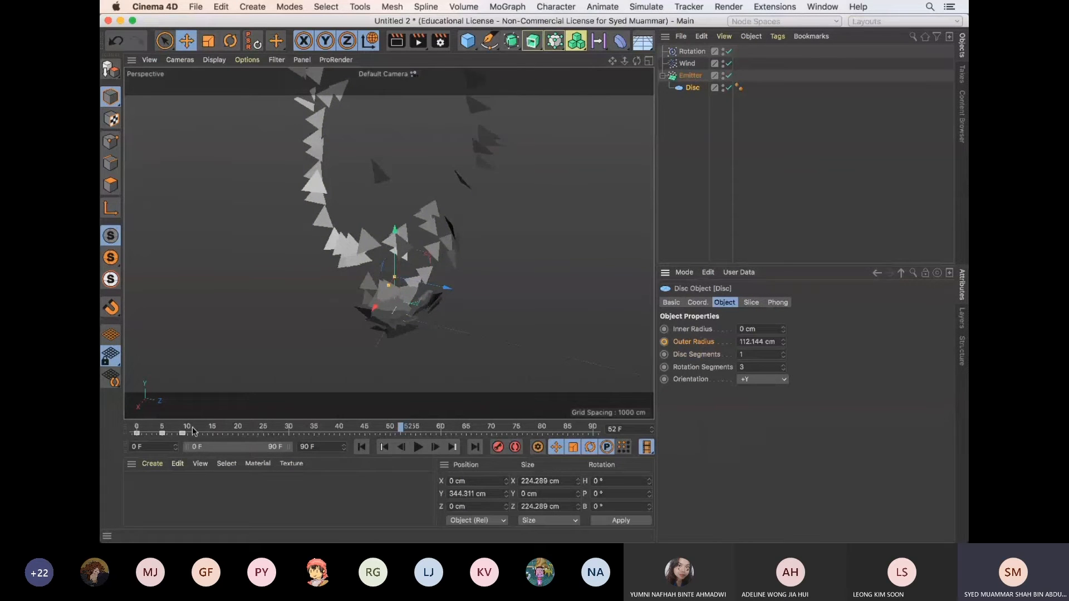
left_click_drag(194, 432, 164, 432)
right_click(707, 315)
mouse_move(746, 323)
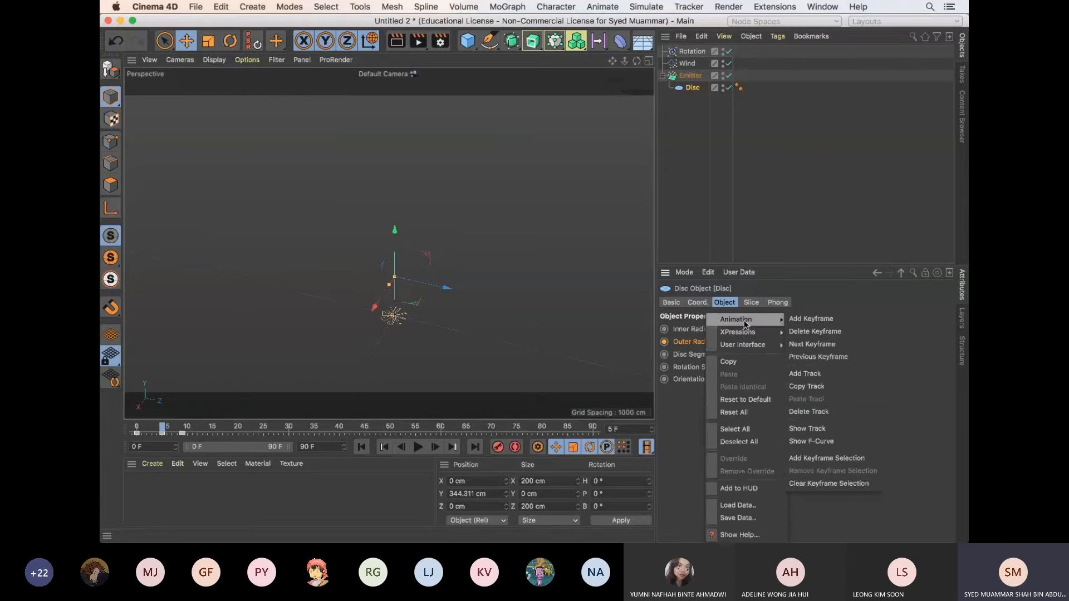
left_click(838, 442)
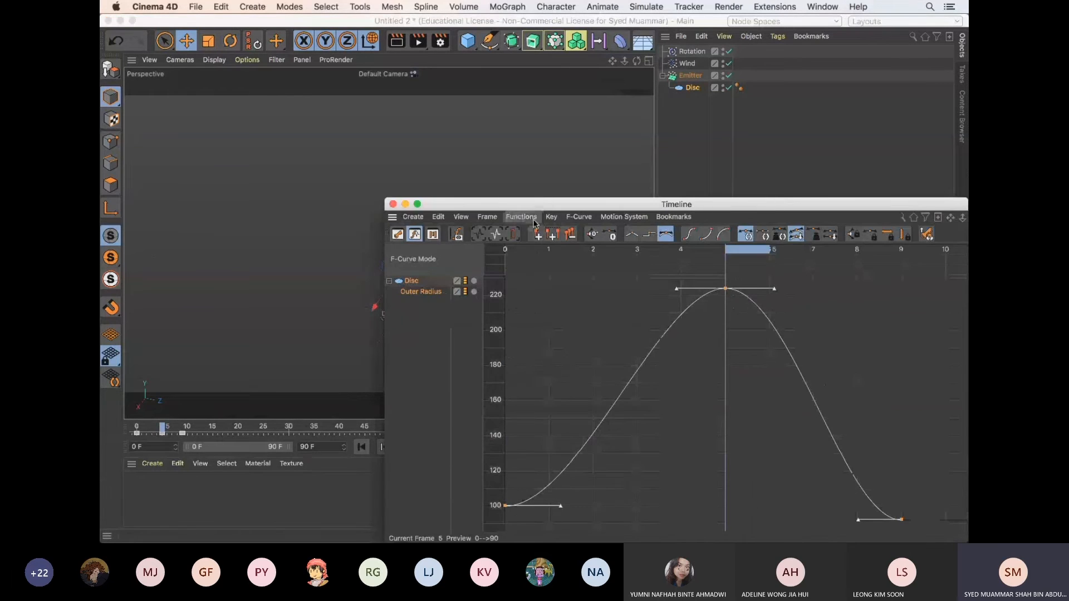
Set the Outer Radius track to Oscillate After and close the Timeline
left_click(533, 220)
left_click(752, 267)
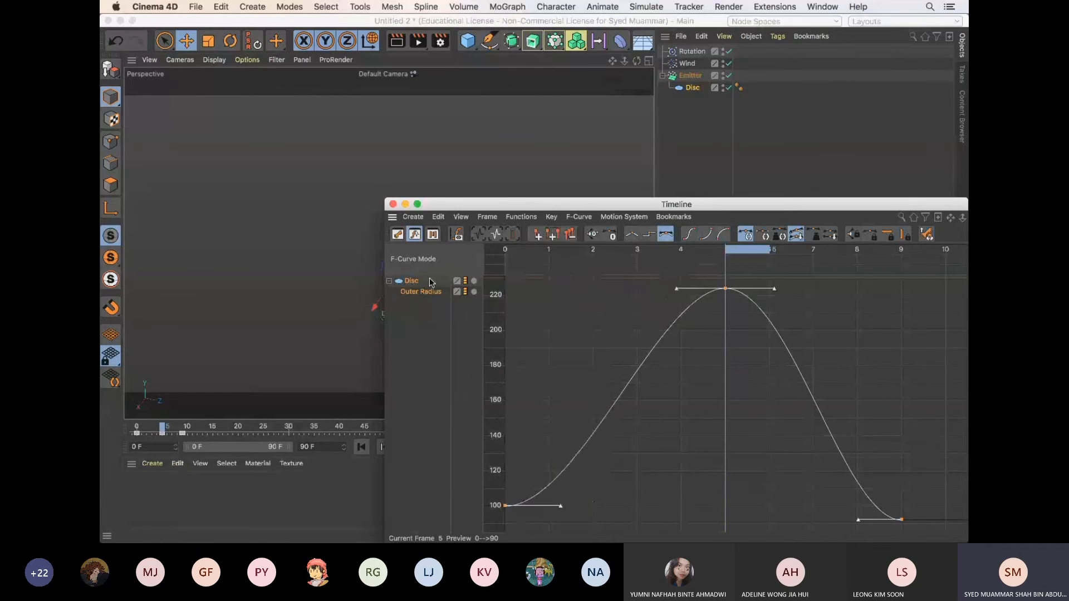
left_click(536, 219)
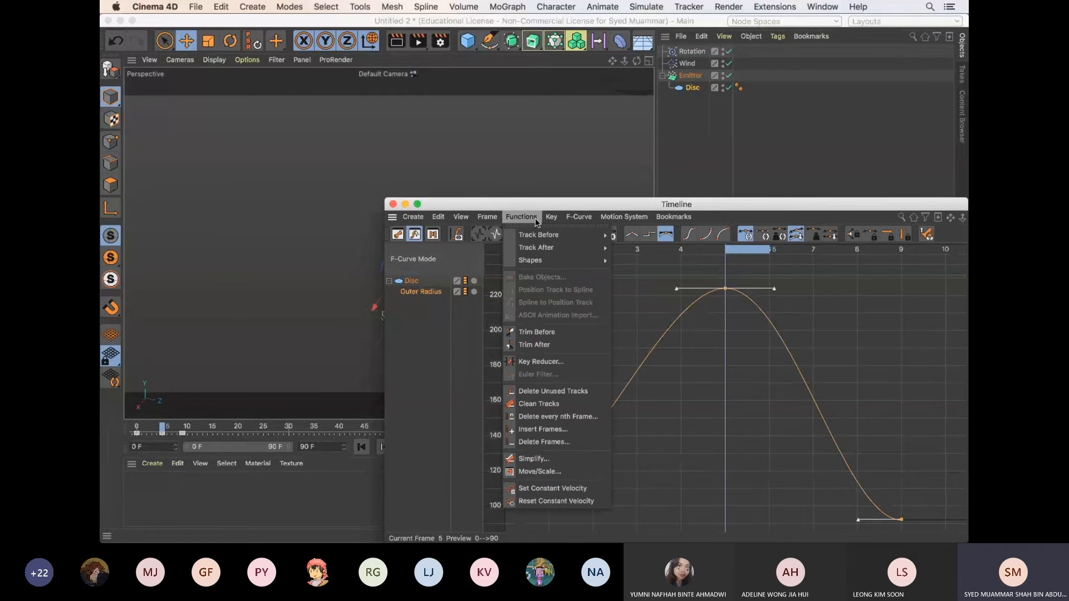
mouse_move(579, 247)
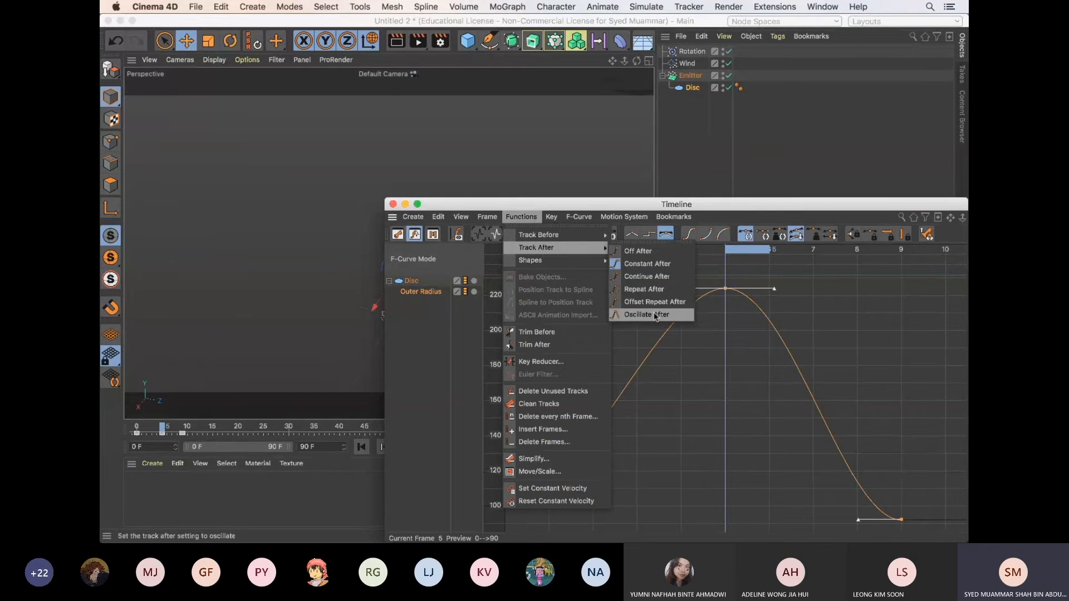
left_click(646, 314)
left_click(393, 204)
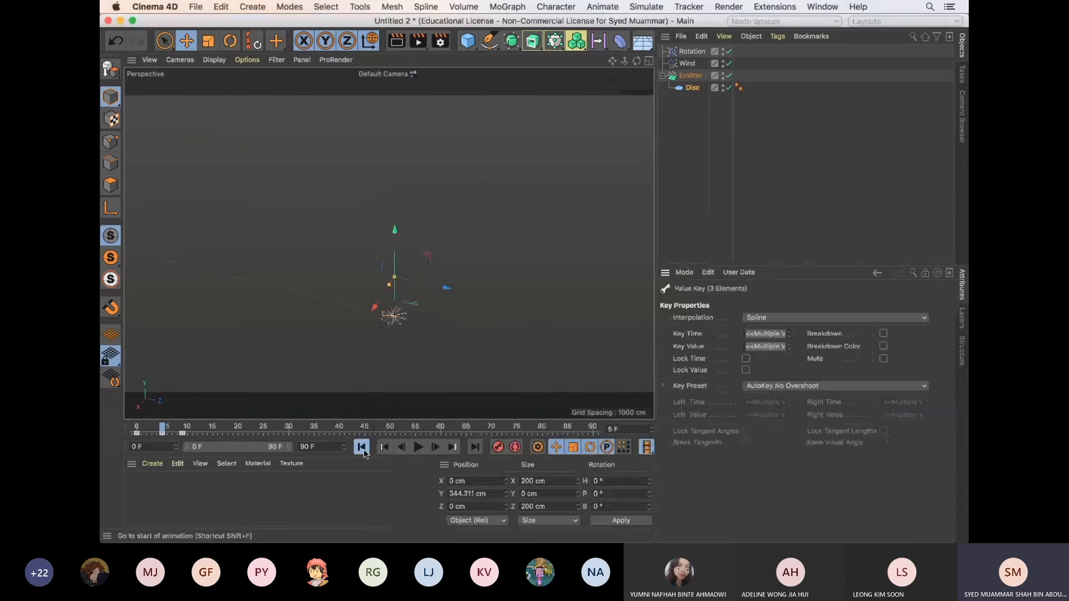
Play the animation from the first frame, pause it, and orbit around the oscillating triangular particles
left_click(362, 449)
left_click(418, 448)
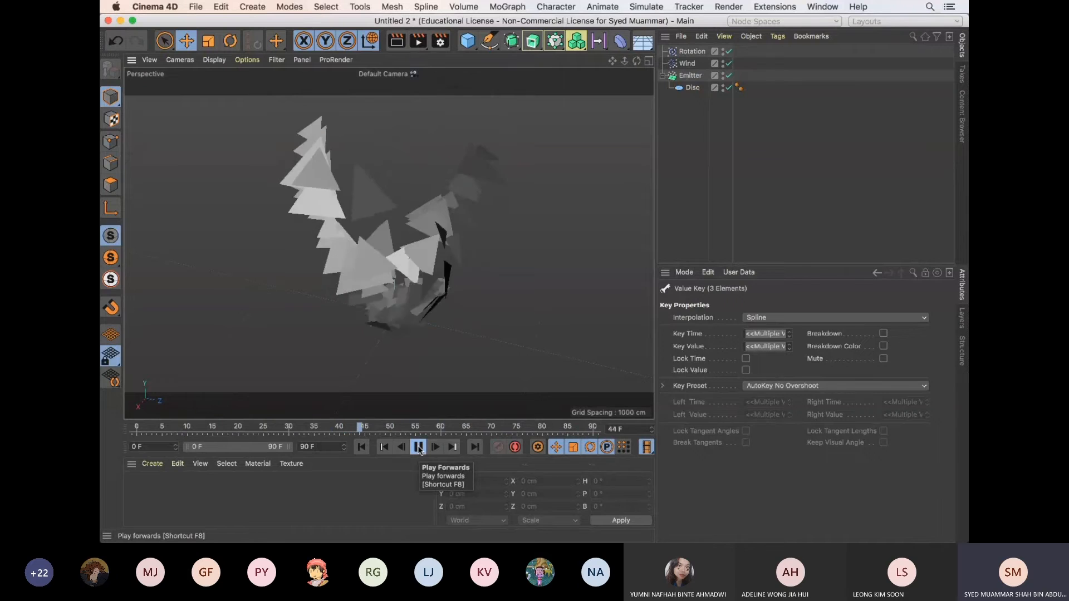
left_click(419, 447)
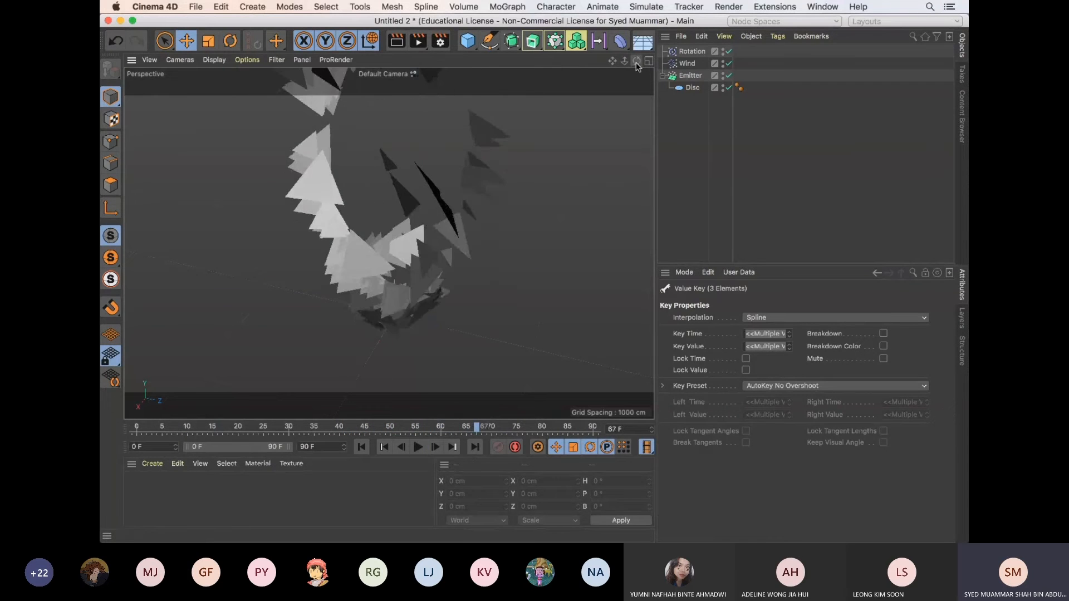
left_click_drag(637, 63, 532, 281)
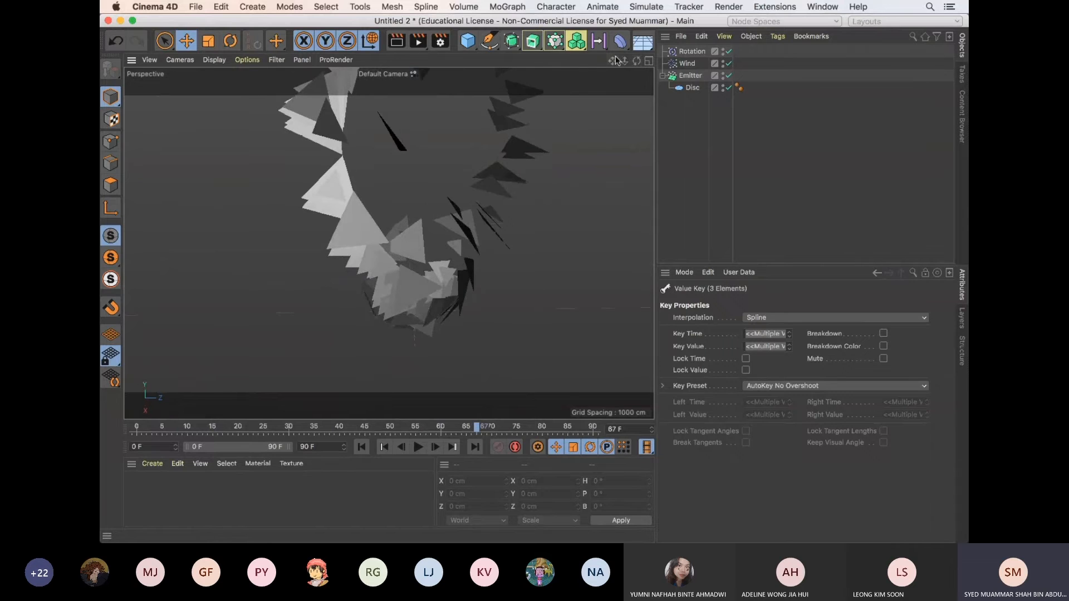
left_click_drag(636, 61, 535, 282)
Scrub through the frames with the Disc selected, and replay the animation to examine the particle stream from another angle
left_click(690, 88)
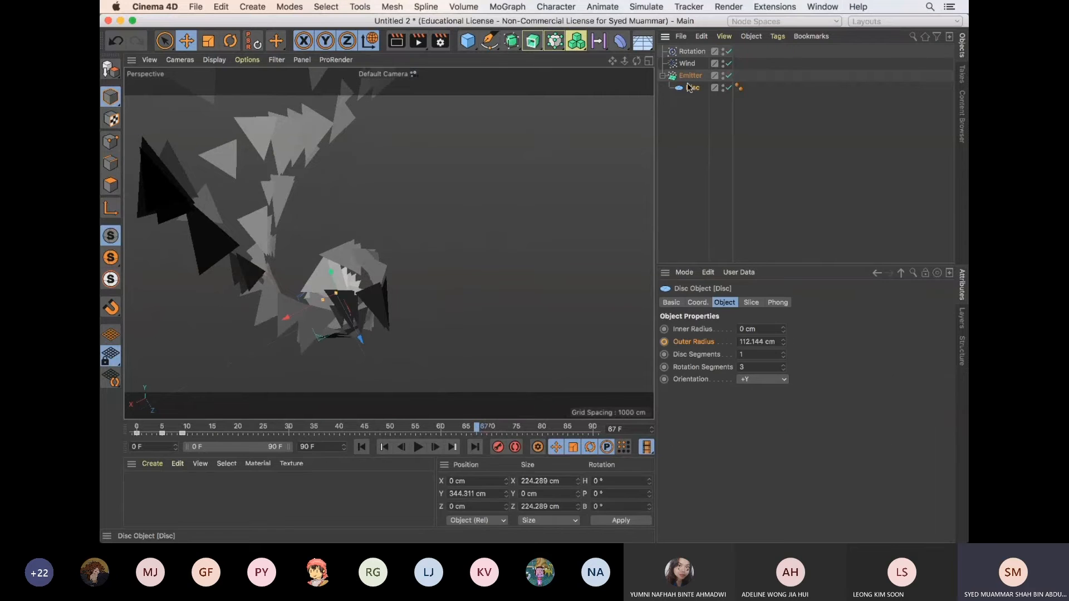
left_click_drag(350, 432, 522, 433)
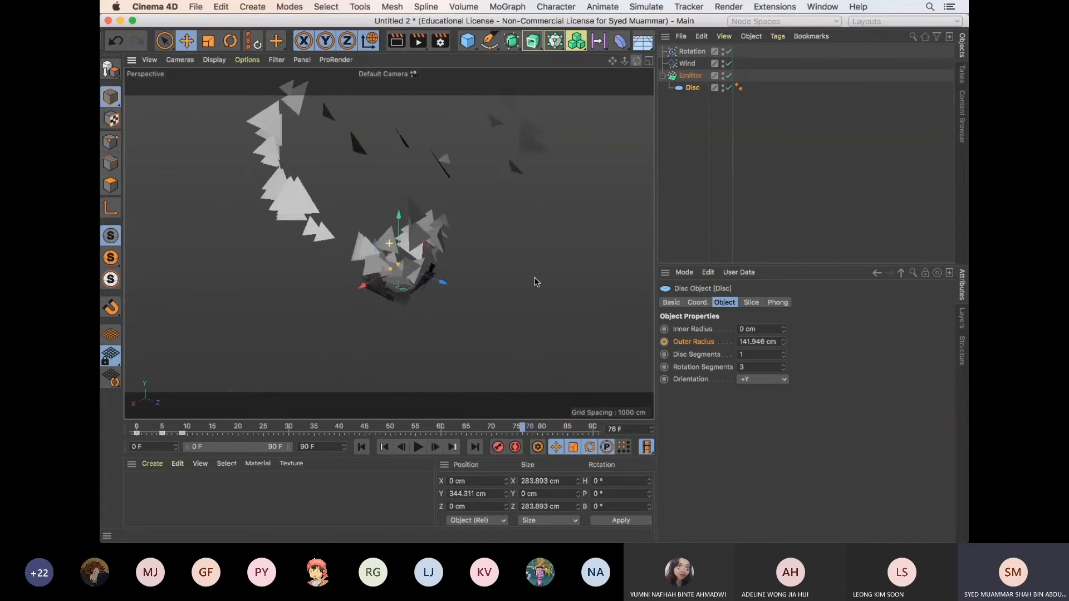
left_click(378, 447)
left_click(419, 448)
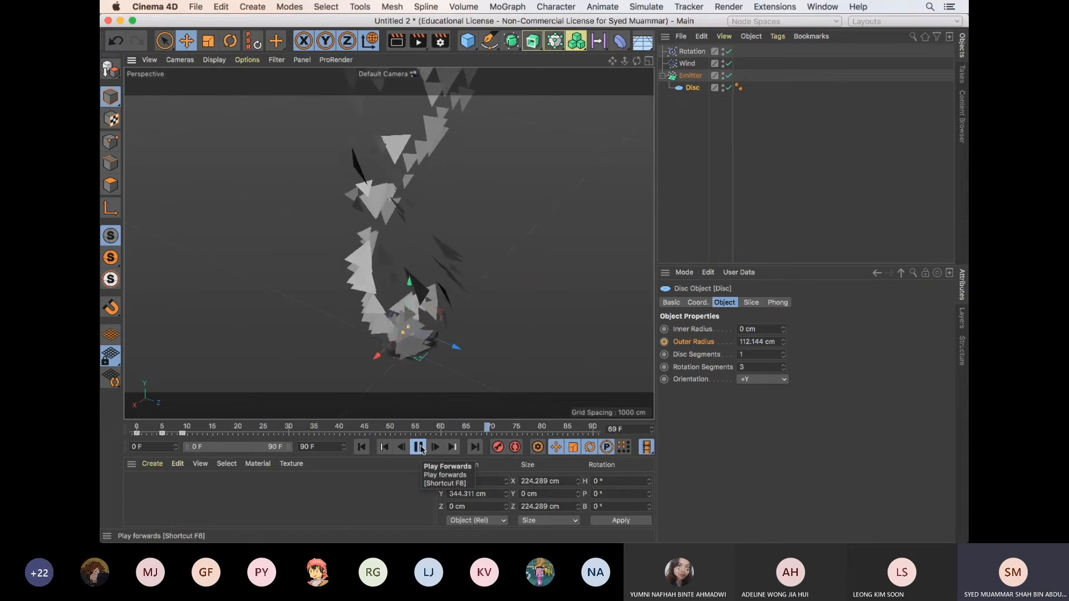
left_click(419, 448)
left_click_drag(500, 292, 575, 205, "alt")
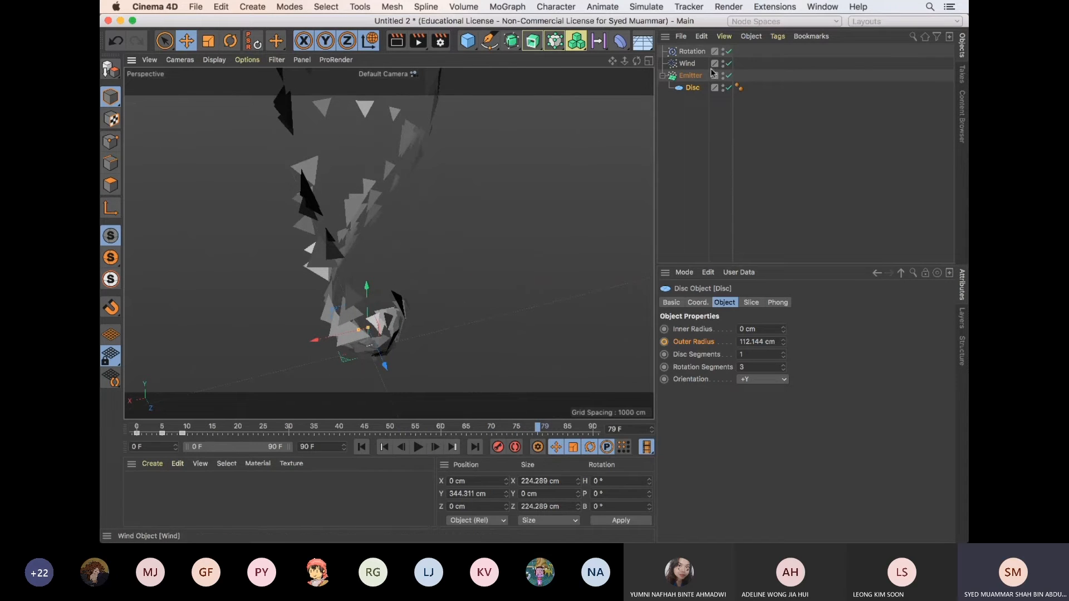
Collapse the Emitter's hierarchy and switch to the 10_Particle_intro_A presentation in PowerPoint
left_click(662, 75)
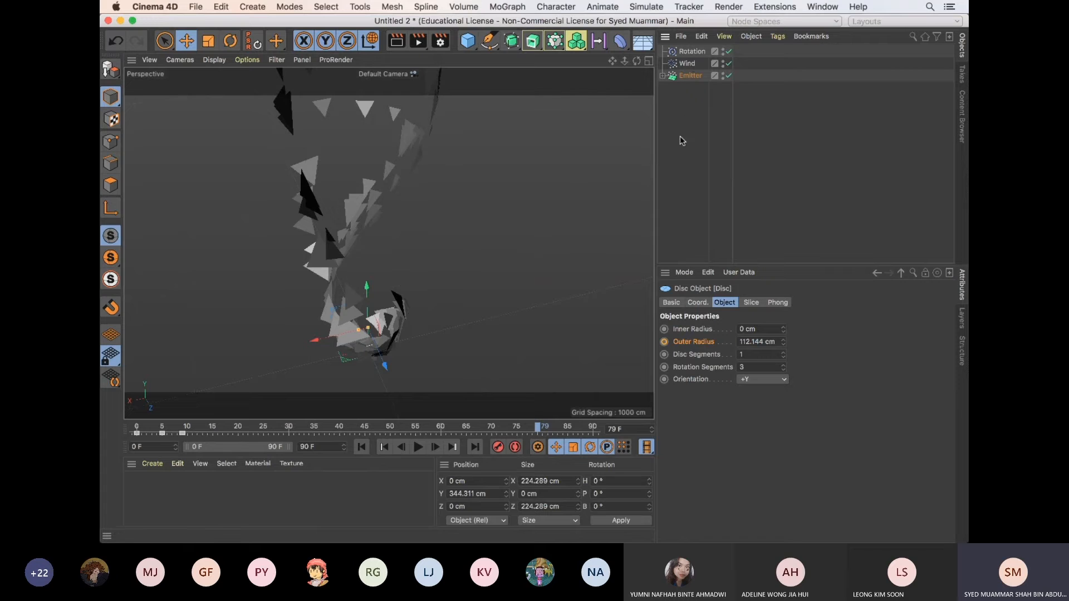
key("super+Tab")
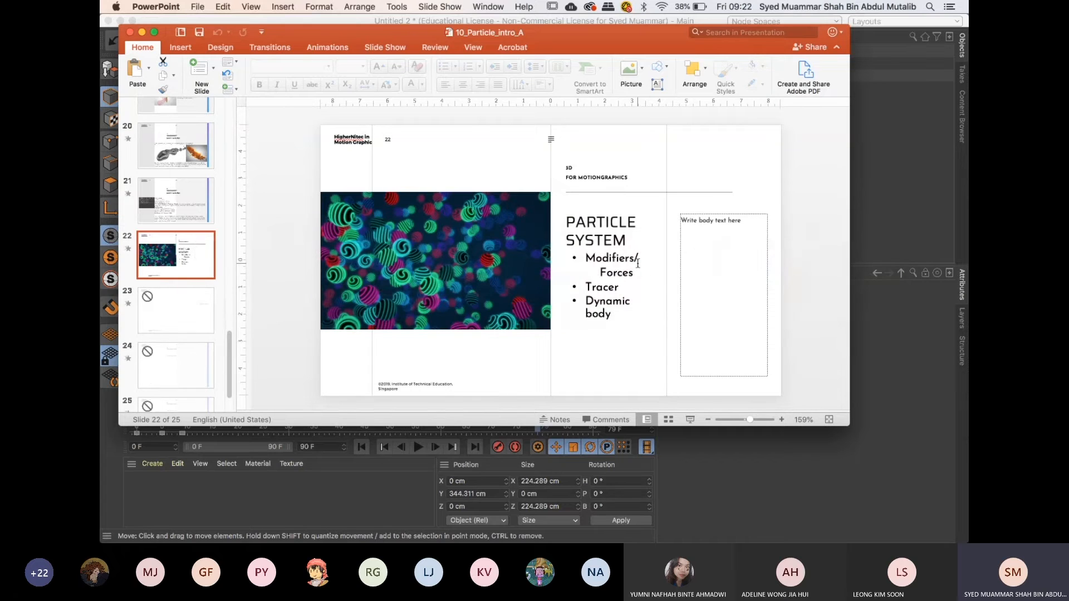
Switch to Cinema 4D and bring up the particle_tracer.c4d scene
key("super+Tab")
key("v")
mouse_move(550, 286)
left_click(551, 314)
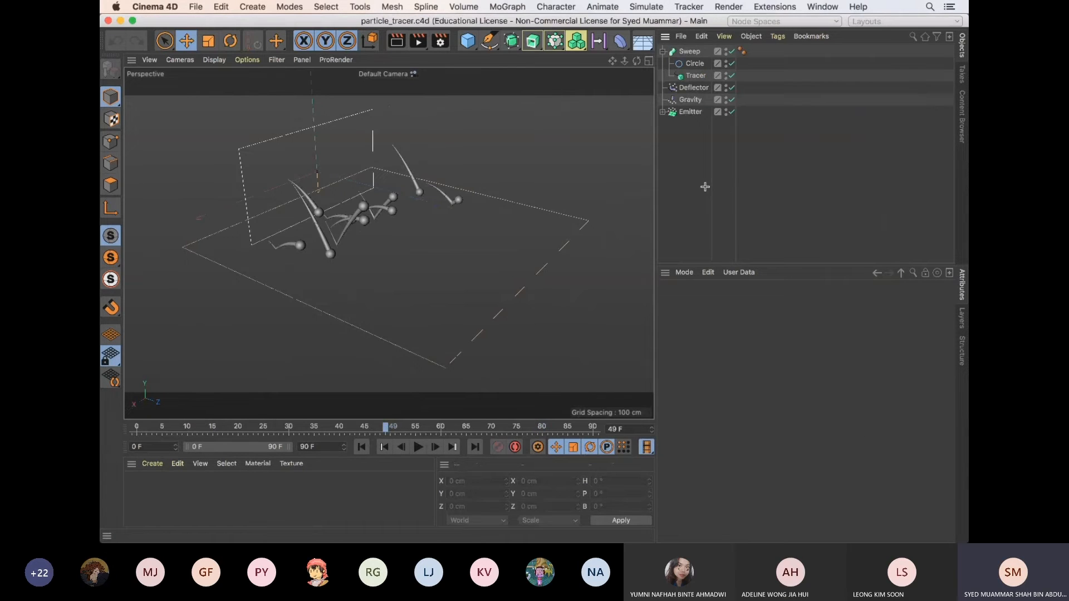
Play the traced particle animation from the first frame and pause it at frame 51
left_click(363, 447)
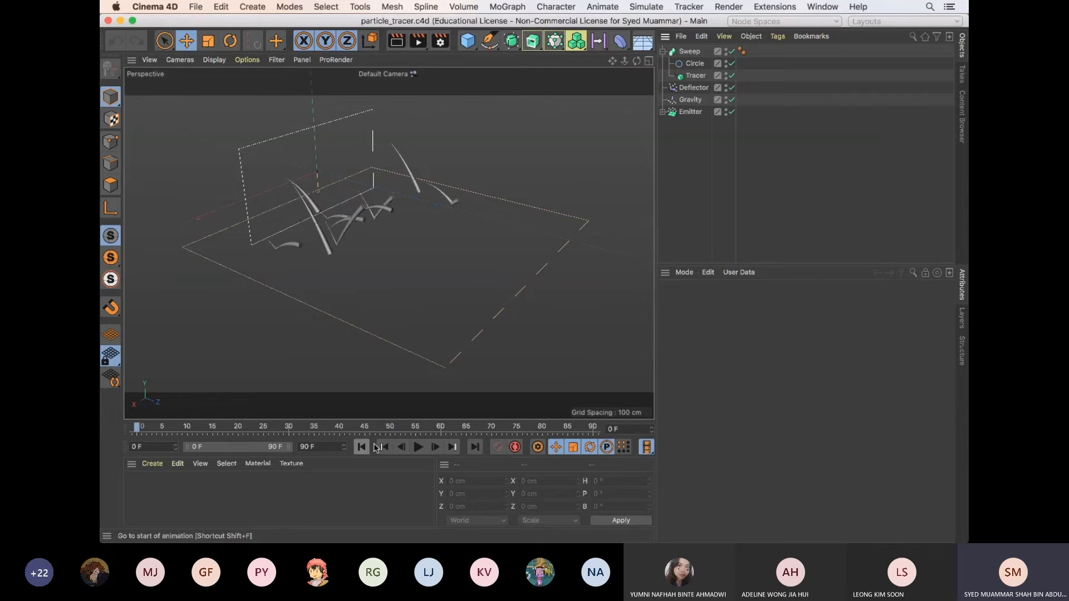
left_click(418, 447)
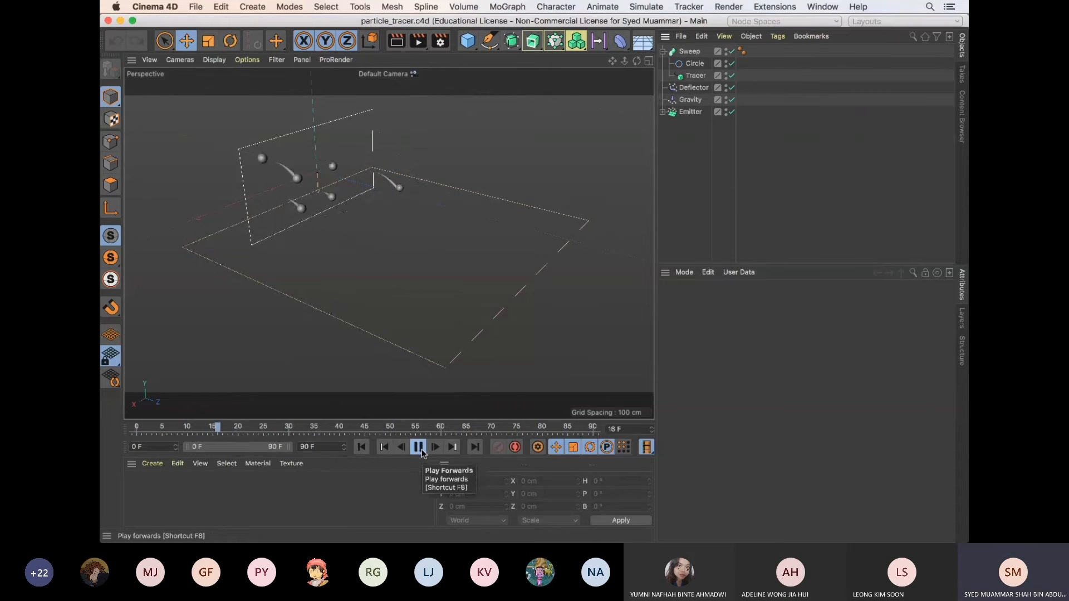
left_click(421, 451)
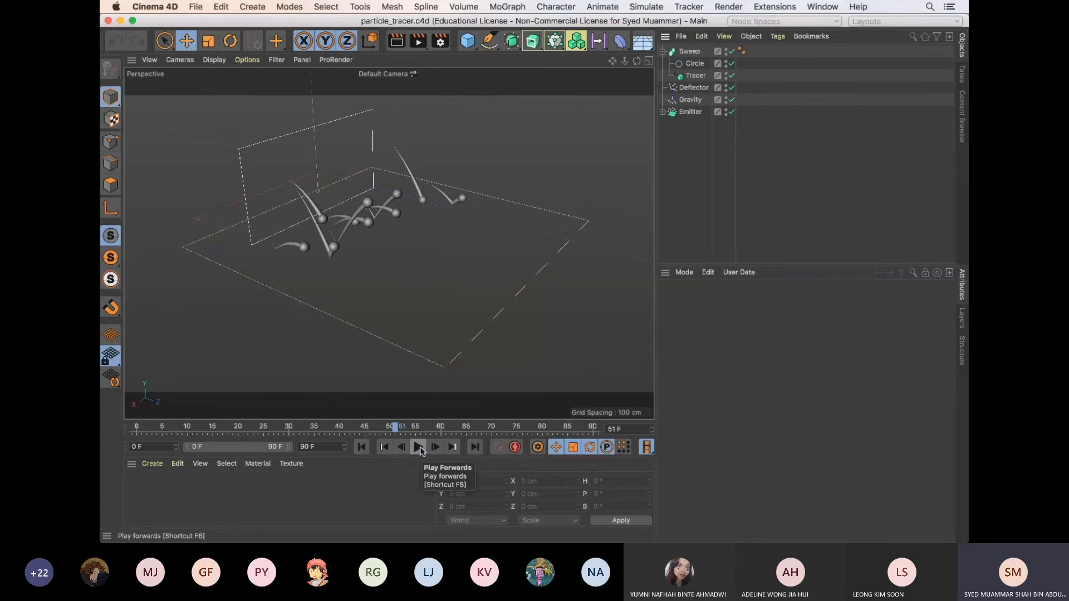
Switch to Microsoft Teams to check the meeting chat, and return to the Cinema 4D scene
key("super+Tab")
key("super+Tab")
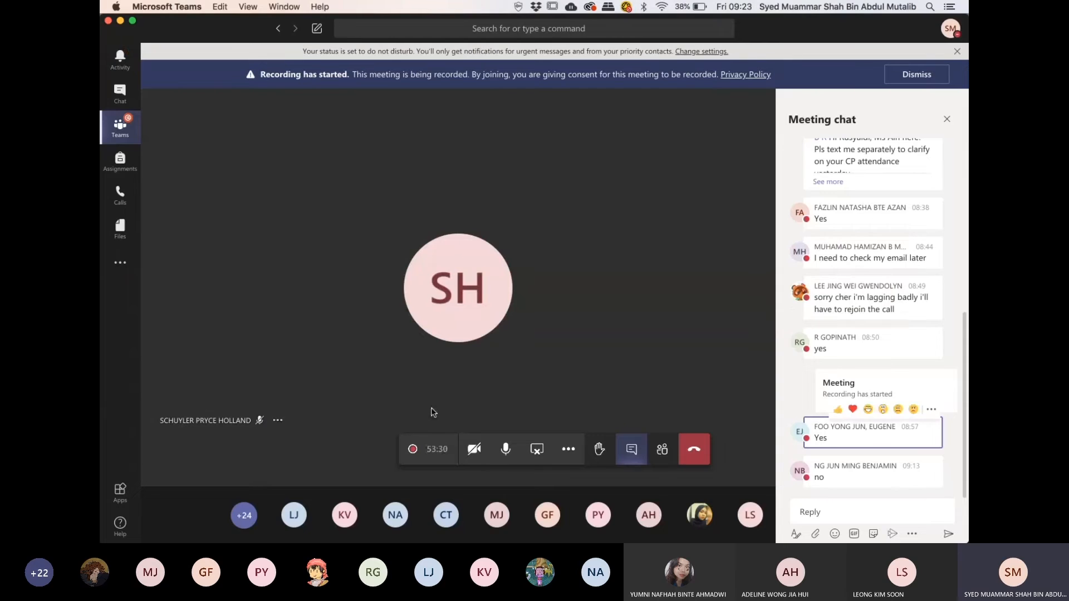
key("super+Tab")
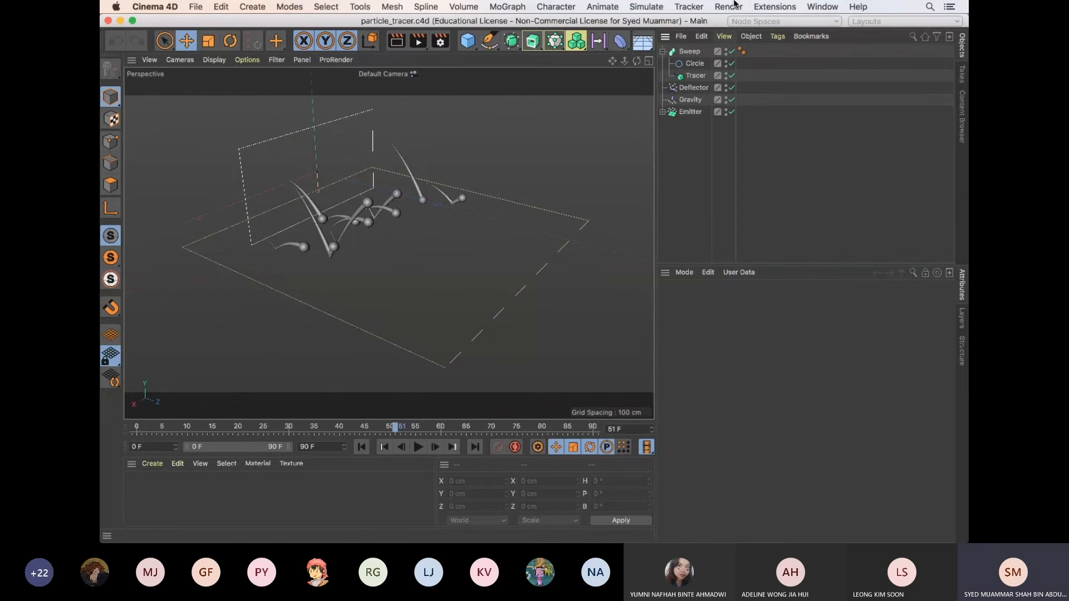
left_click(646, 6)
mouse_move(658, 120)
mouse_move(666, 101)
key("XF86AudioRaiseVolume")
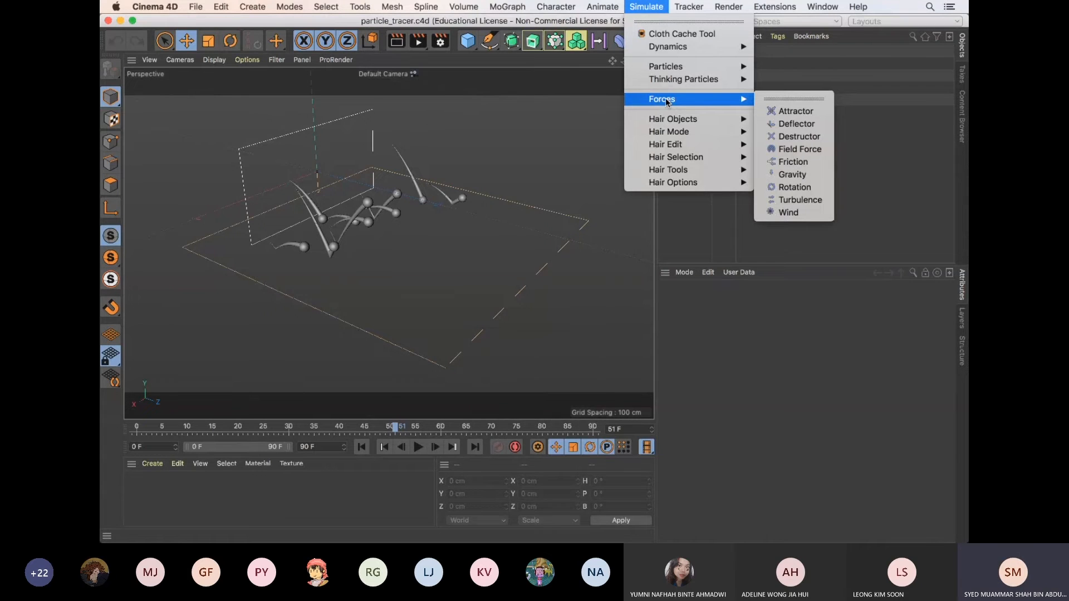
left_click(600, 217)
Check the Microsoft Teams meeting chat again for new replies and go back to Cinema 4D
key("super+Tab")
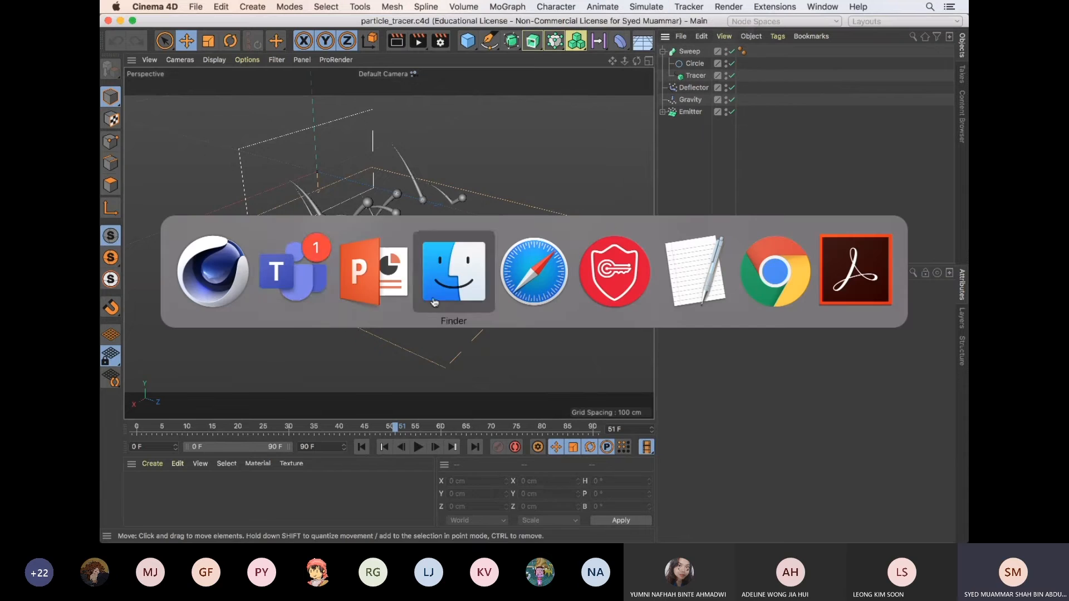
left_click(309, 300)
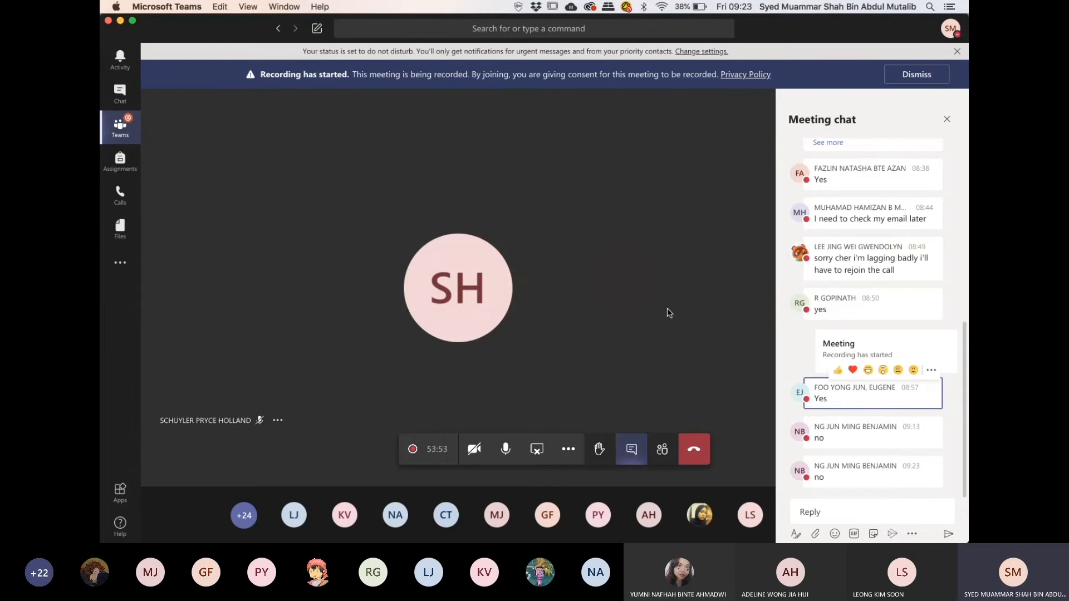
key("super+Tab")
Expand the Emitter to view its child object, collapse it again, and show the available simulation forces
left_click(663, 112)
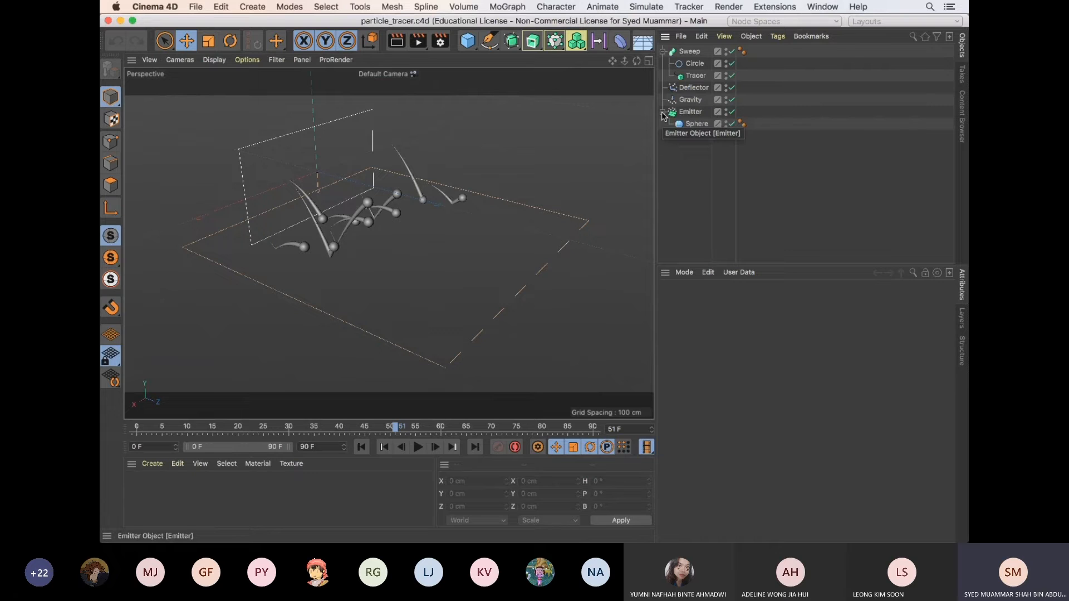
left_click(663, 112)
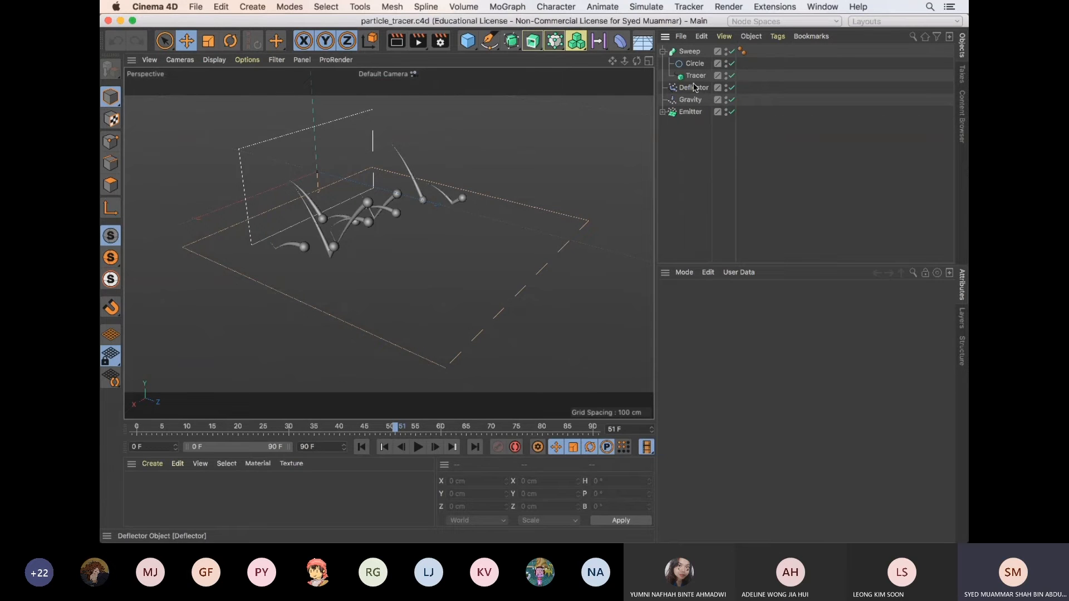
left_click(653, 9)
mouse_move(692, 99)
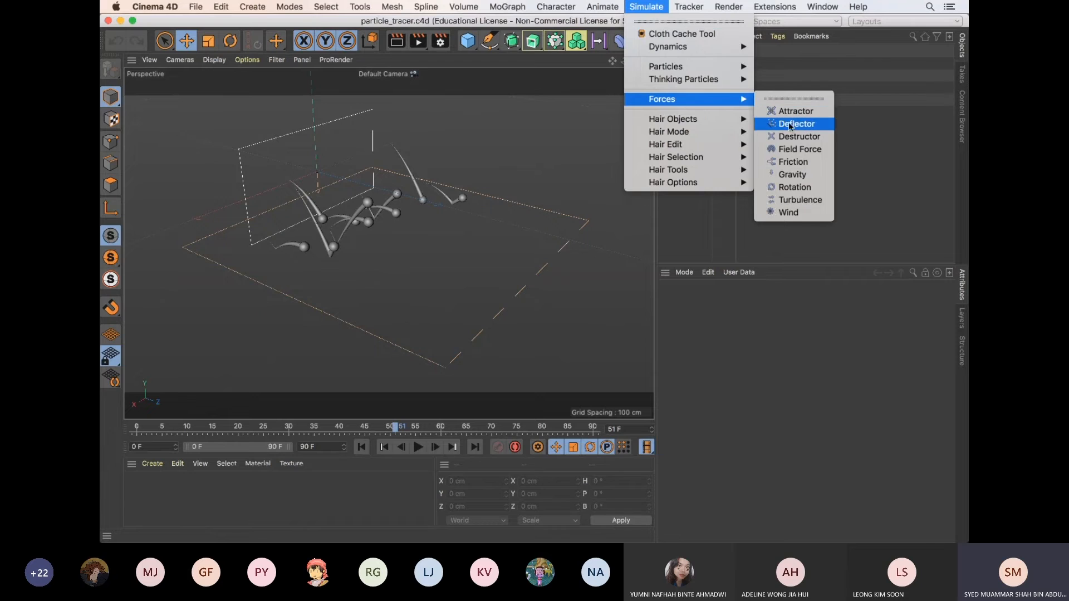
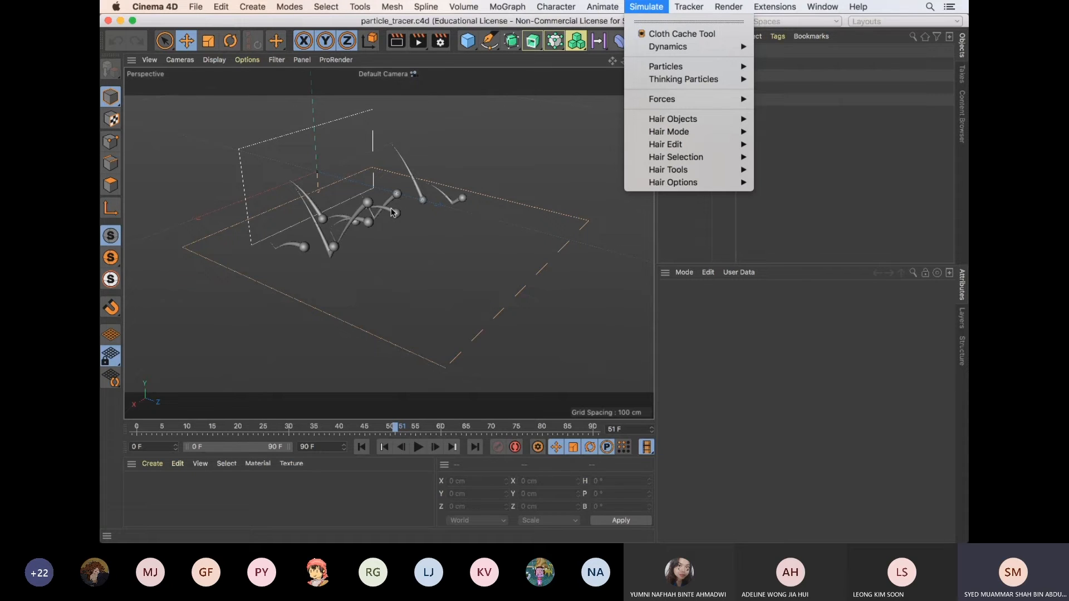
Play the traced particle animation, pause it at frame 71, and expand the Emitter to view its child object
left_click(494, 170)
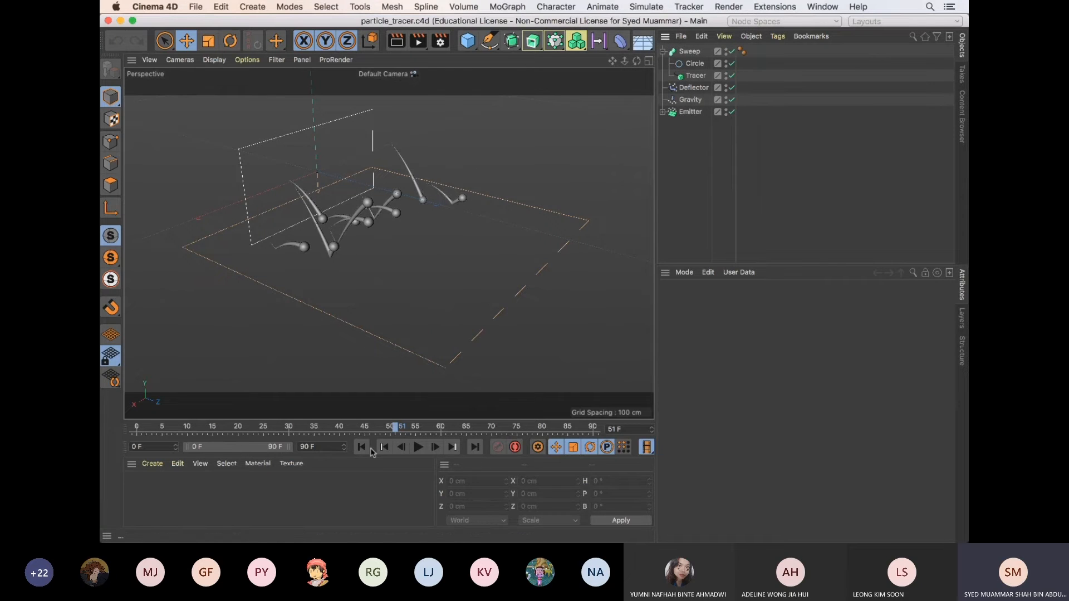
left_click(417, 448)
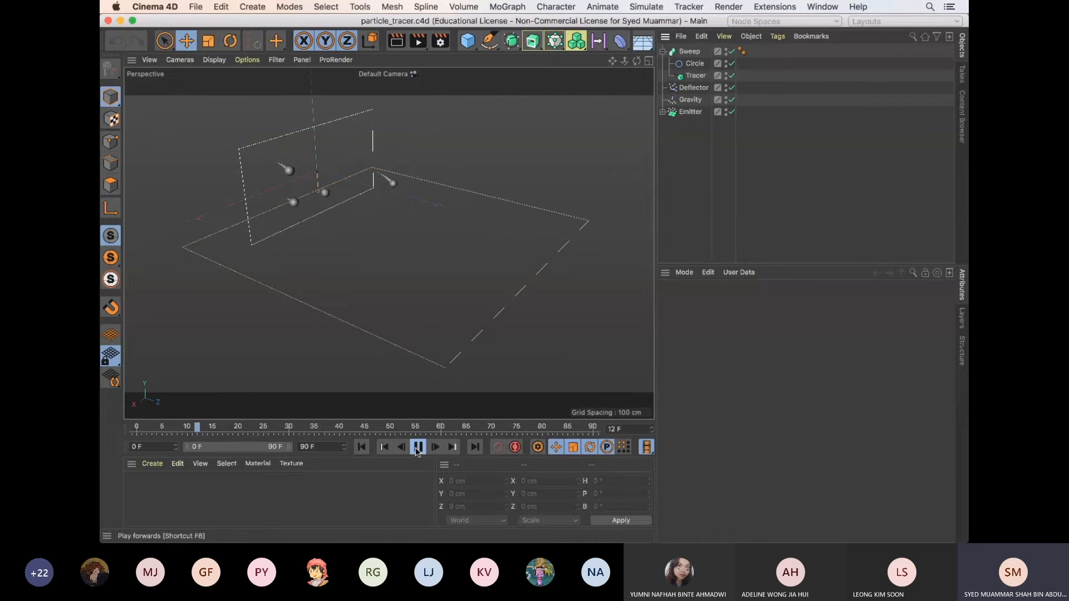
left_click(418, 448)
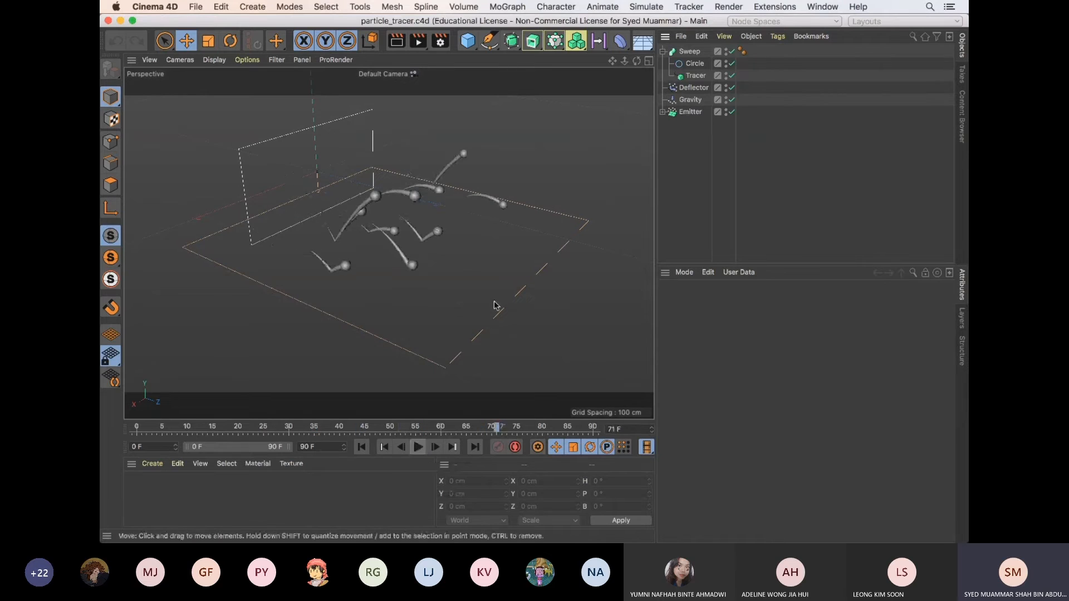
left_click(663, 112)
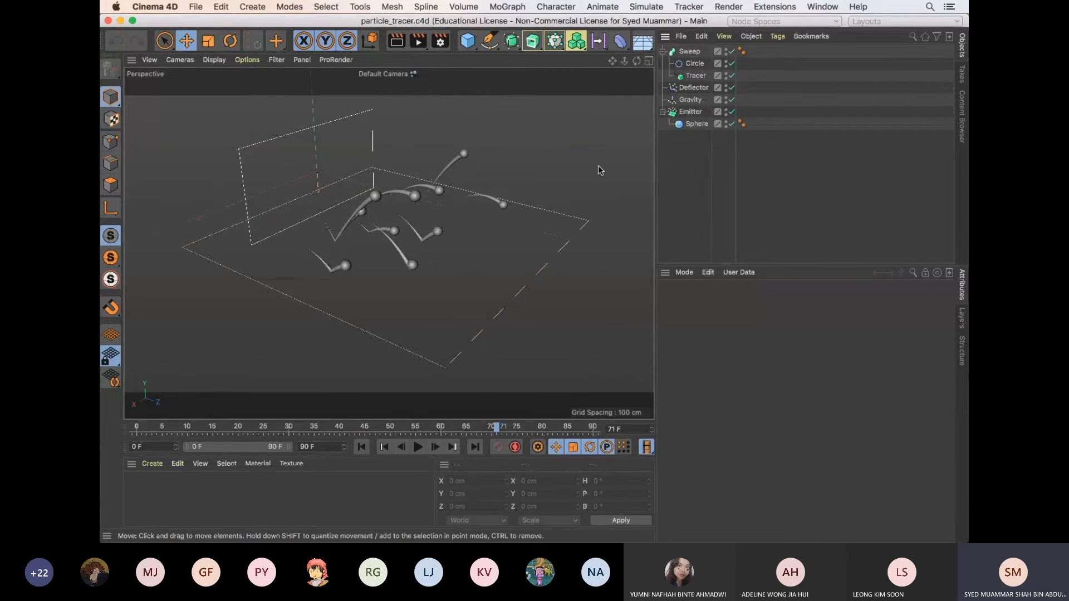
Start a new project and add a particle Emitter to the empty scene
key("super+n")
left_click(646, 6)
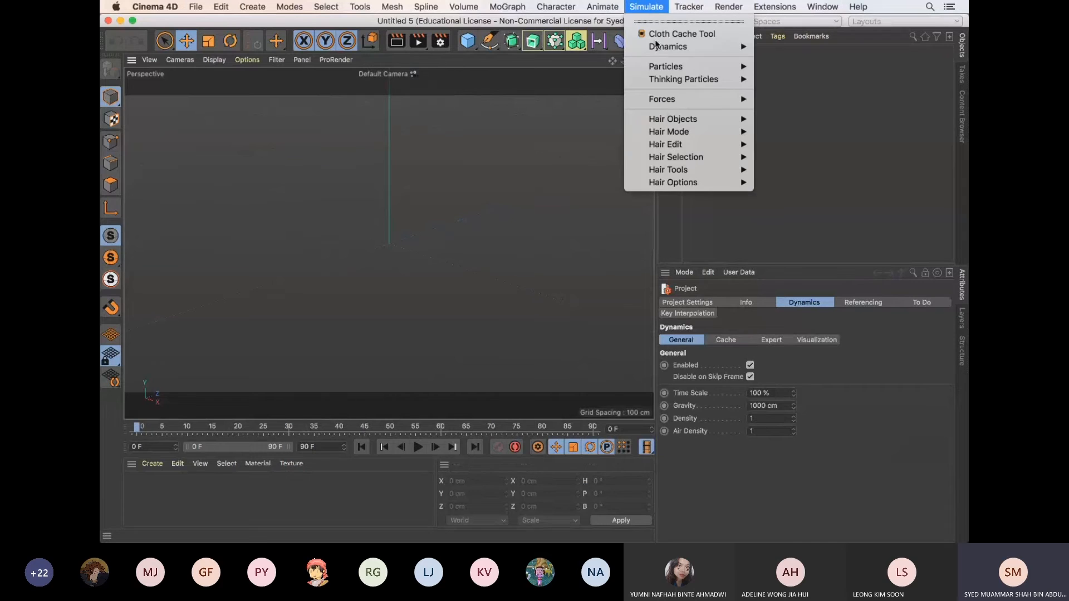
left_click(791, 78)
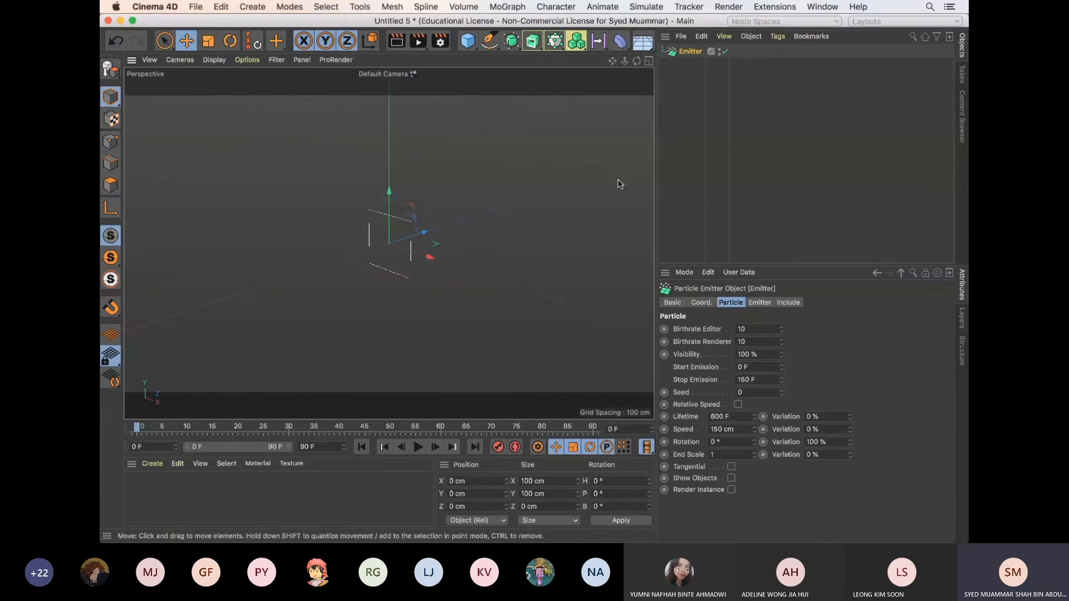
Play the Emitter's default particle emission from an angled view and pause it at frame 40
left_click_drag(544, 346, 385, 321, "alt")
left_click(418, 448)
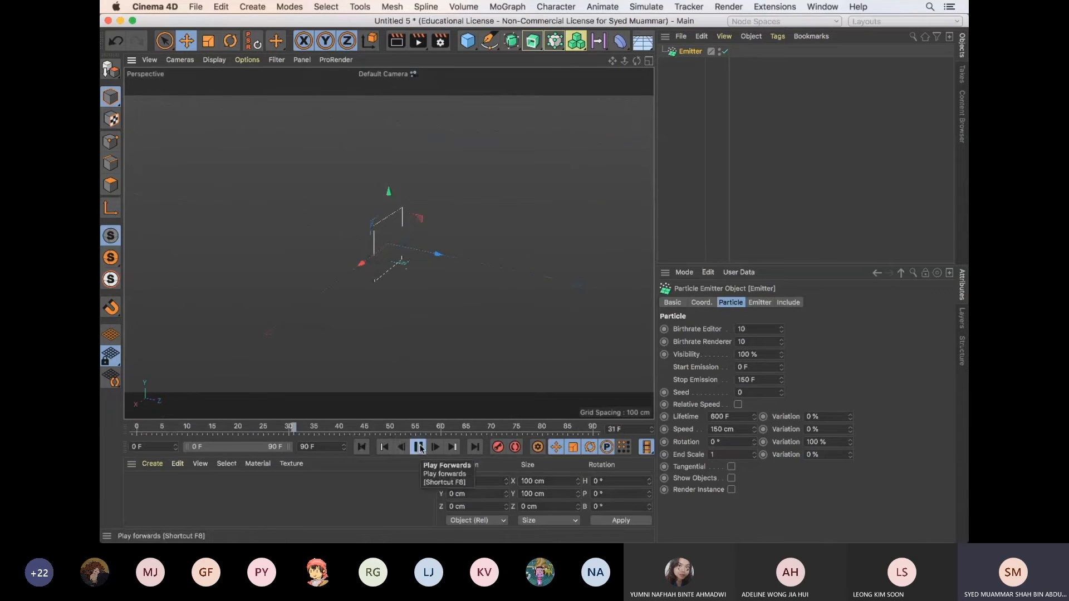
left_click(418, 448)
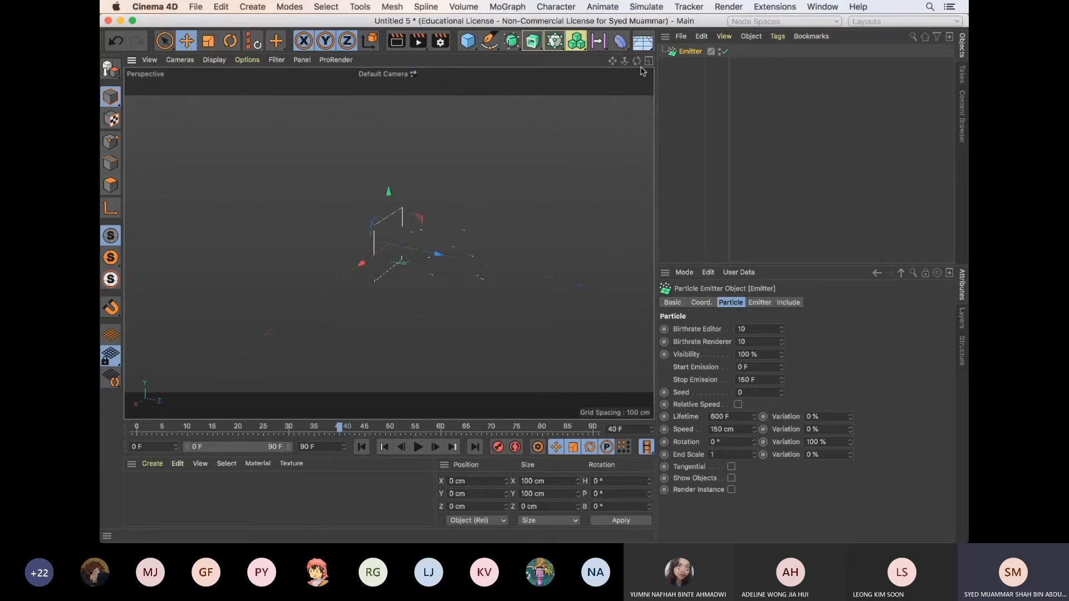
Add a Sphere primitive to the scene and set its radius to 15 cm
left_click_drag(468, 40, 695, 77)
scroll(473, 232, "up", 3)
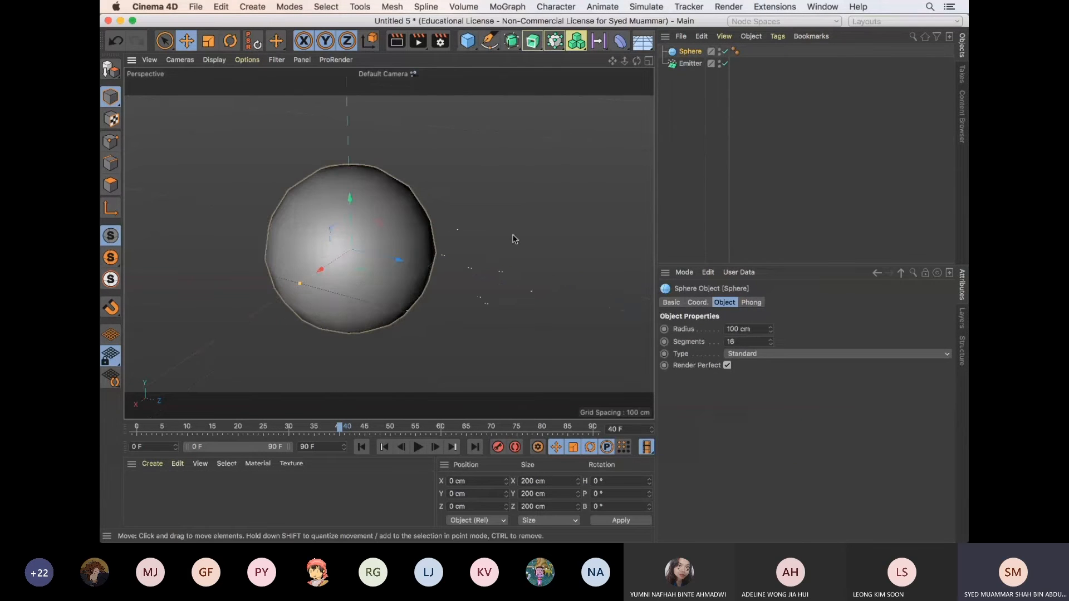
scroll(513, 239, "up", 2)
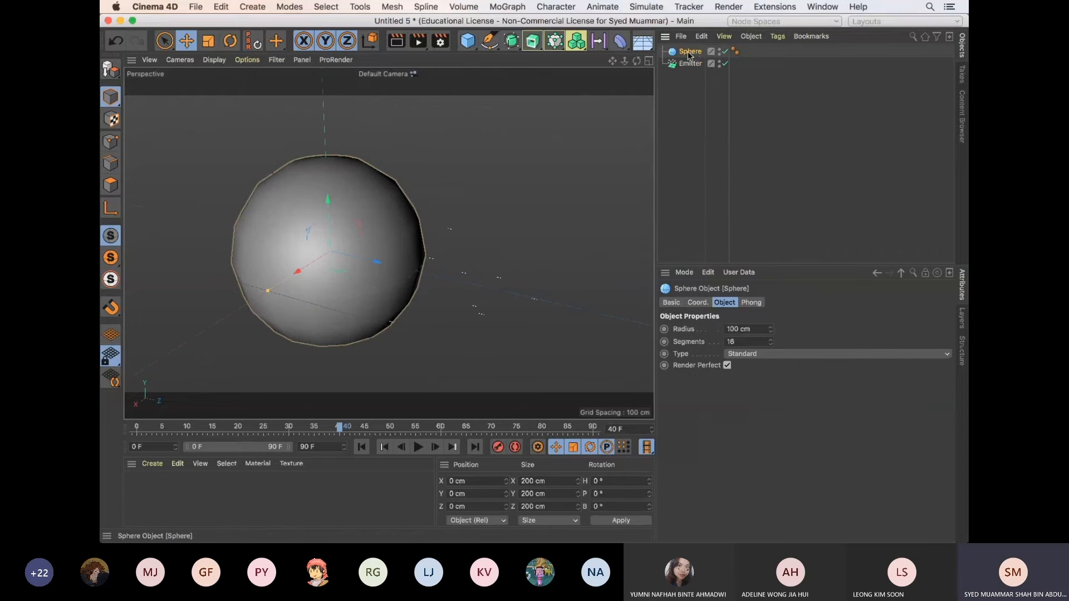
left_click_drag(753, 329, 687, 325)
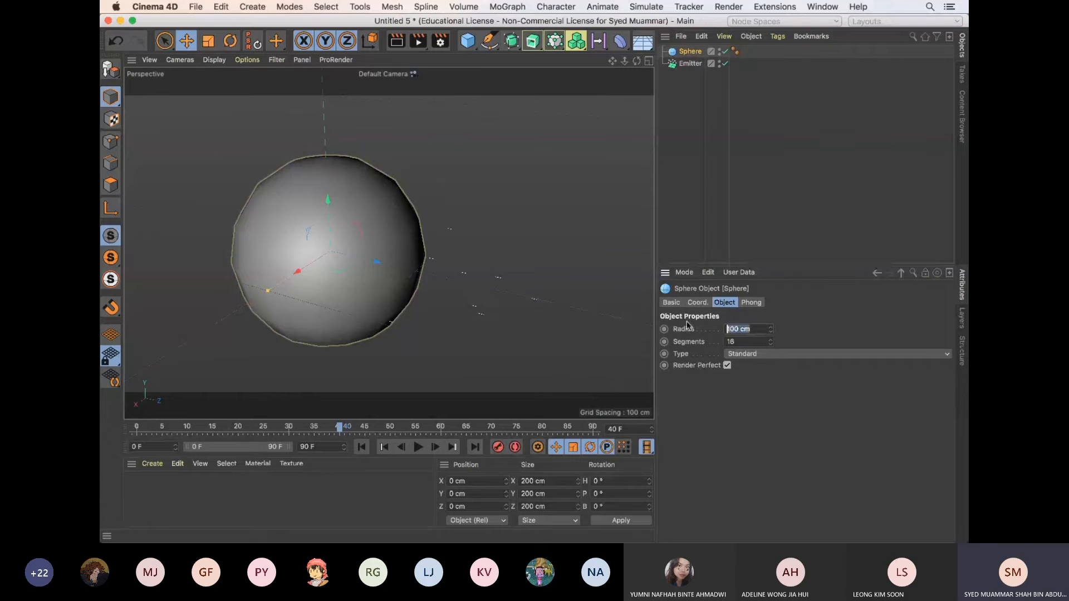
type("15")
key("Return")
Make the sphere a child of the Emitter with Show Objects enabled, and preview the emission from the first frame
left_click_drag(691, 51, 690, 63)
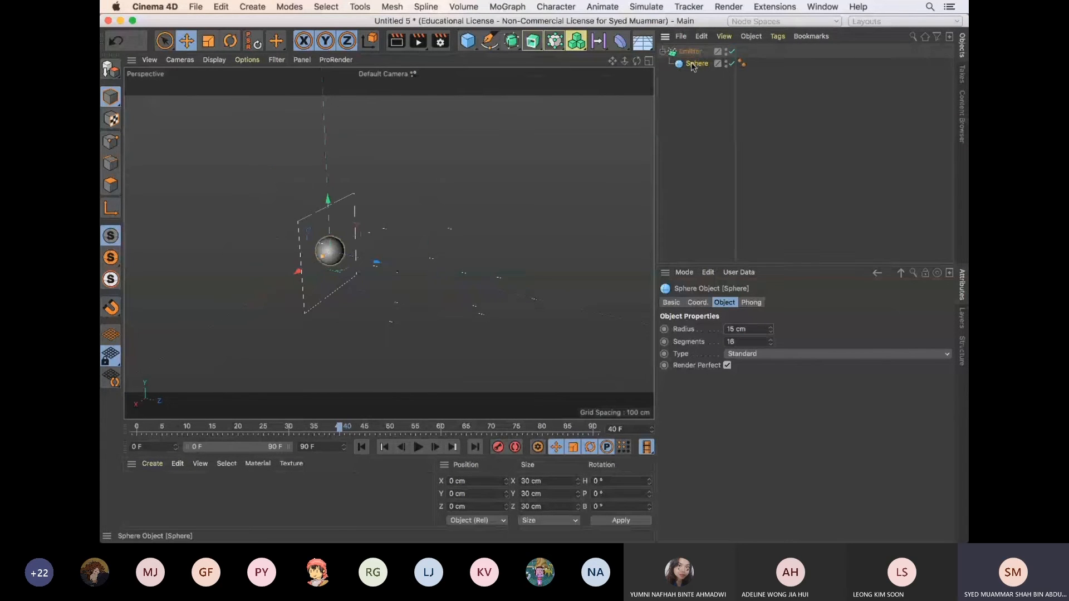
left_click(690, 51)
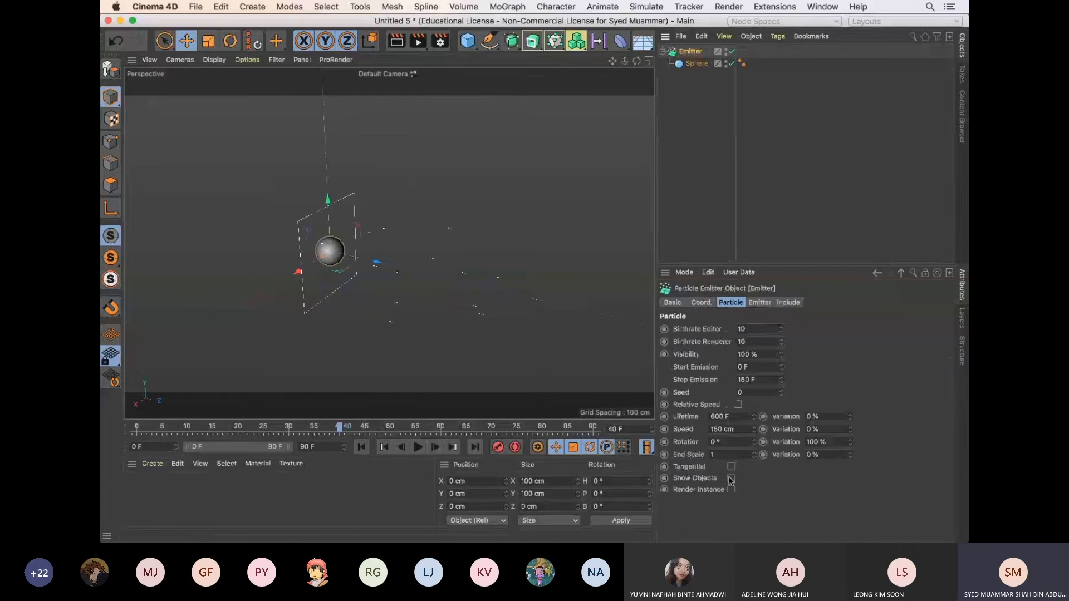
left_click(362, 447)
left_click(419, 448)
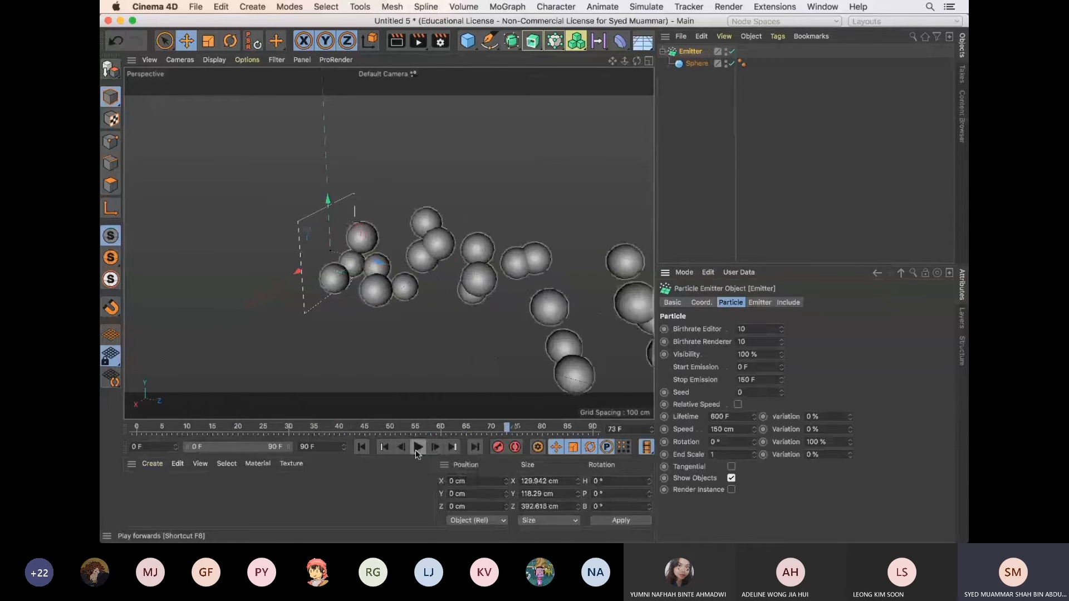
left_click(420, 447)
Set the Emitter's Birthrate Editor and Birthrate Renderer to 5 and replay the animation from the first frame
left_click_drag(756, 329, 730, 337)
type("5")
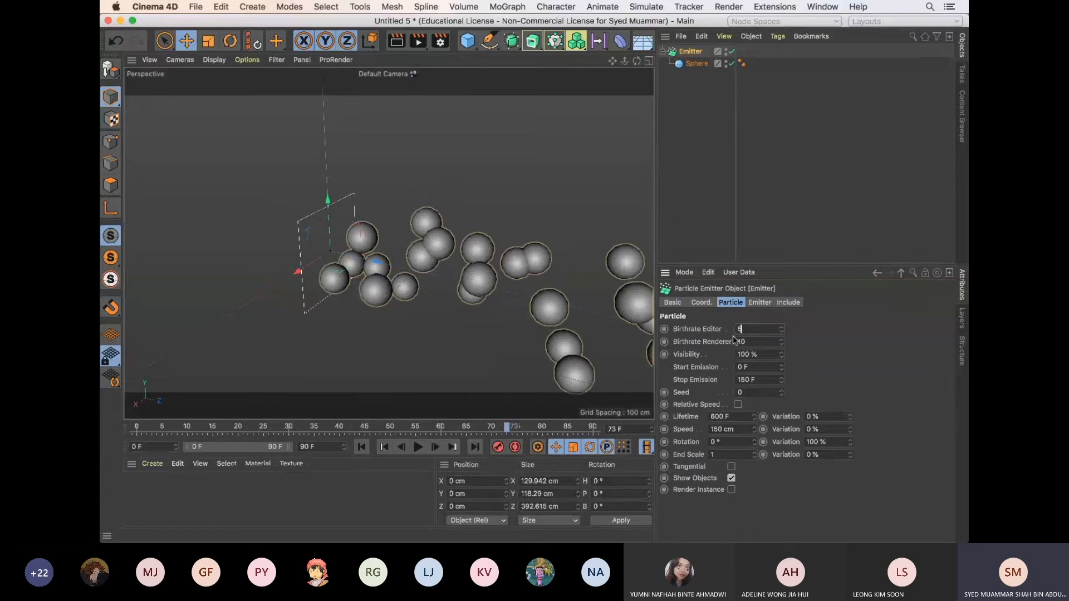
key("Tab")
type("5")
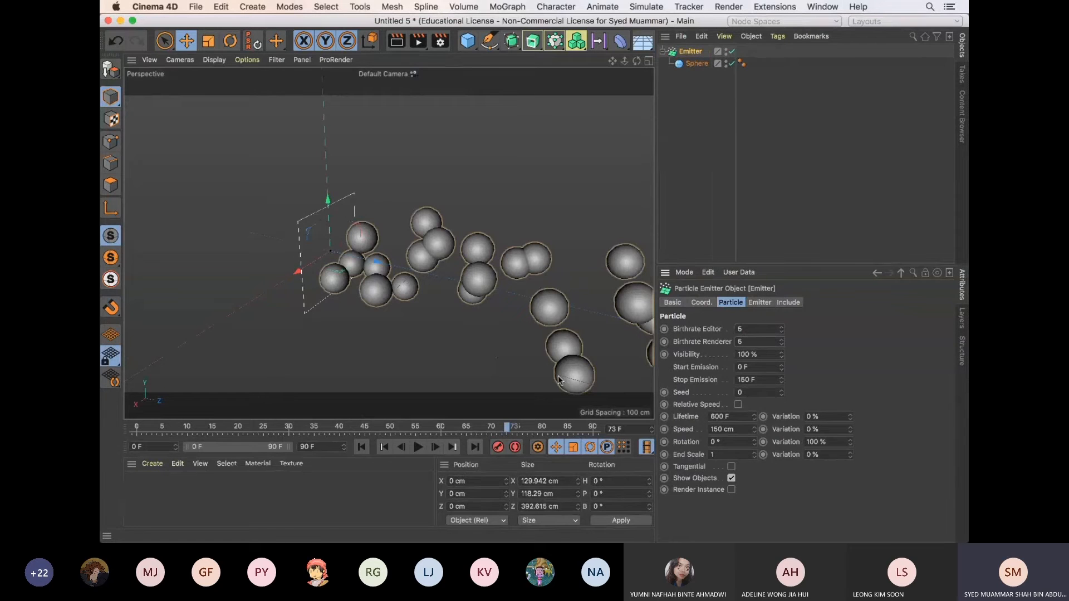
left_click(362, 447)
left_click(419, 447)
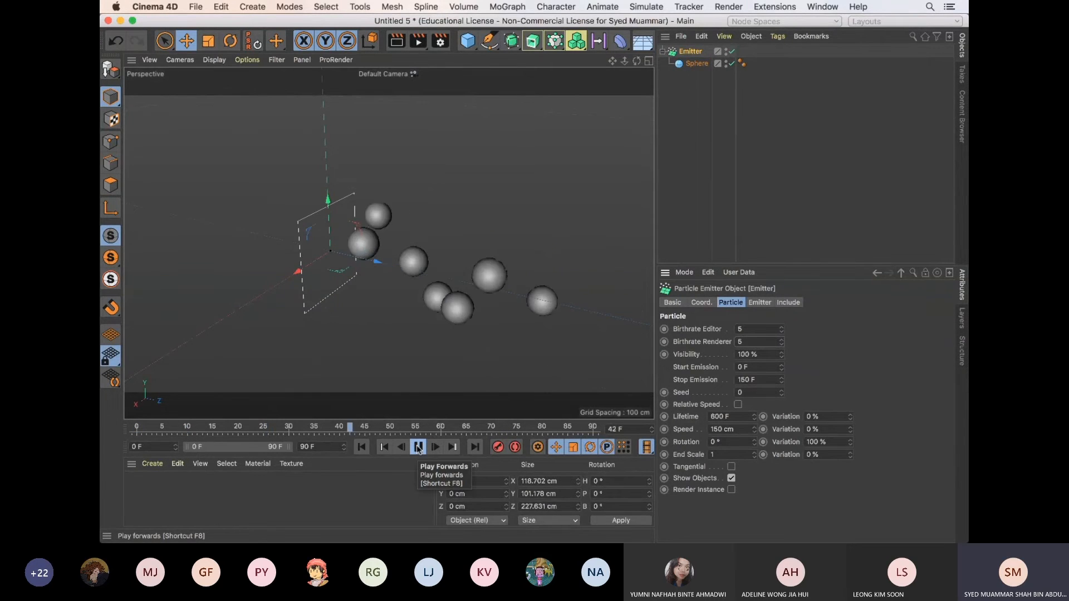
Disable the sphere and turn off the Emitter's Show Objects option, replaying the animation from the start
left_click(732, 64)
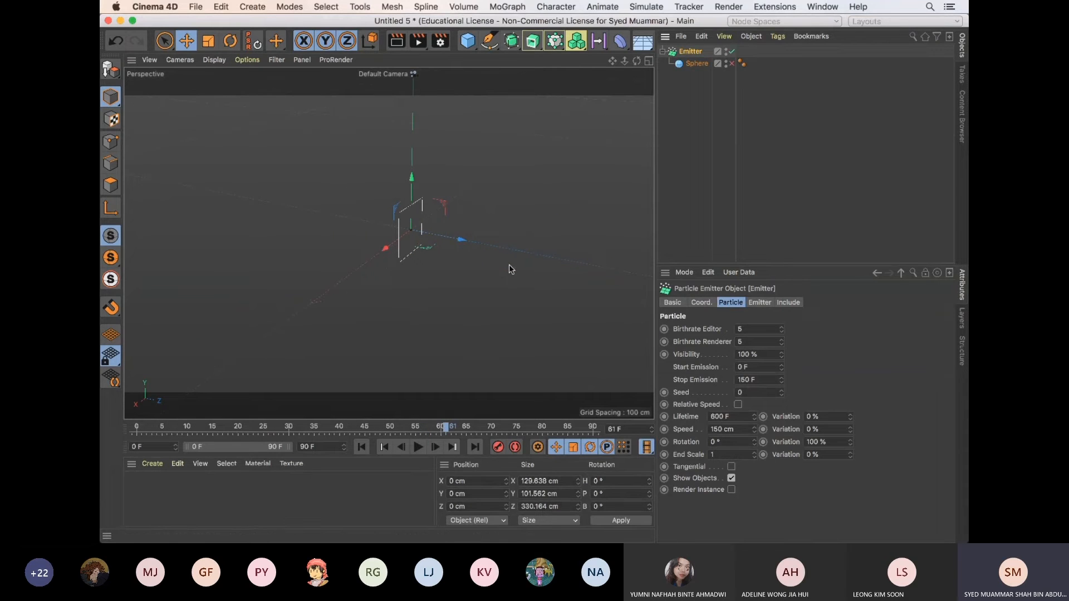
left_click(361, 447)
left_click(418, 447)
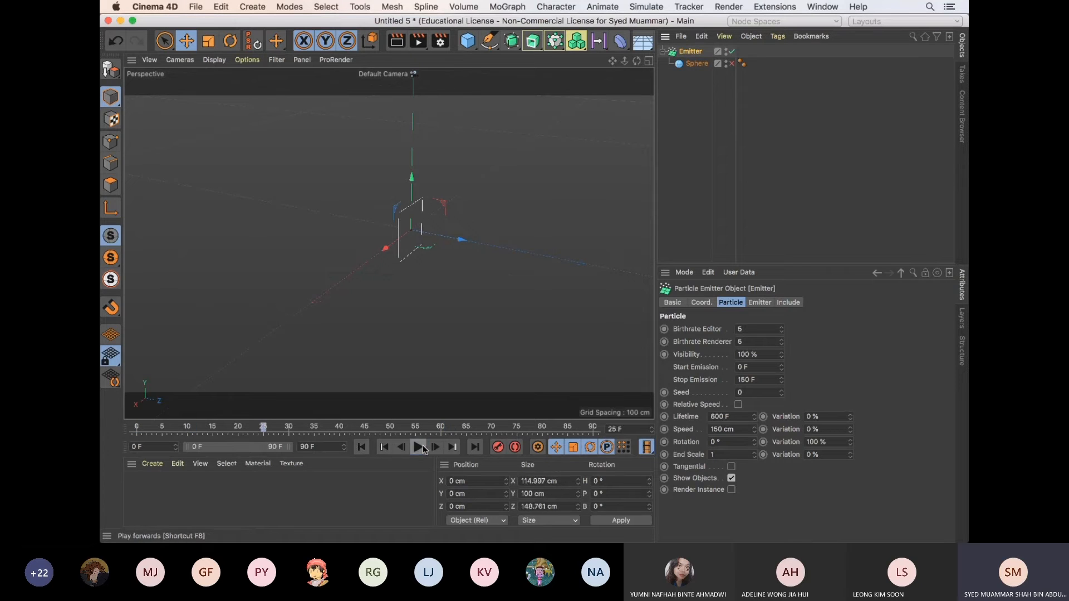
left_click(731, 478)
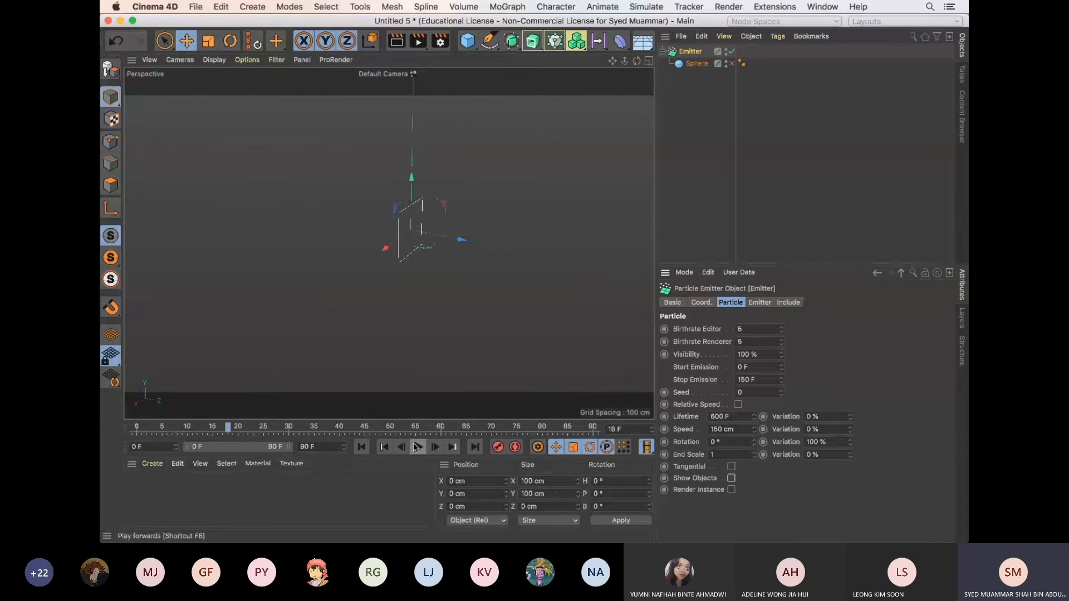
Add a Gravity force to the particle scene
left_click(647, 7)
mouse_move(685, 99)
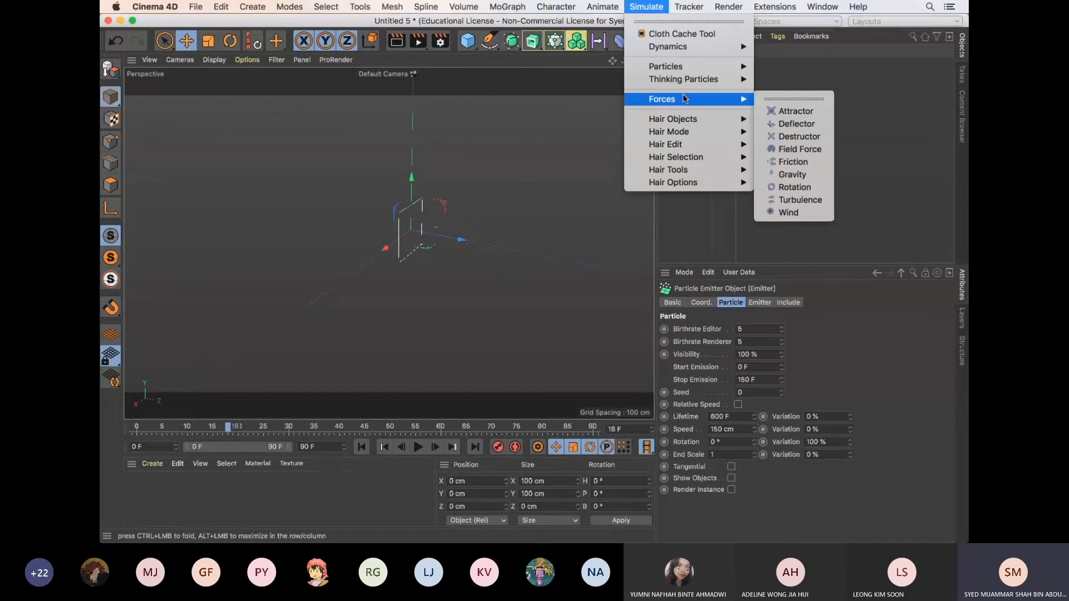
left_click(793, 175)
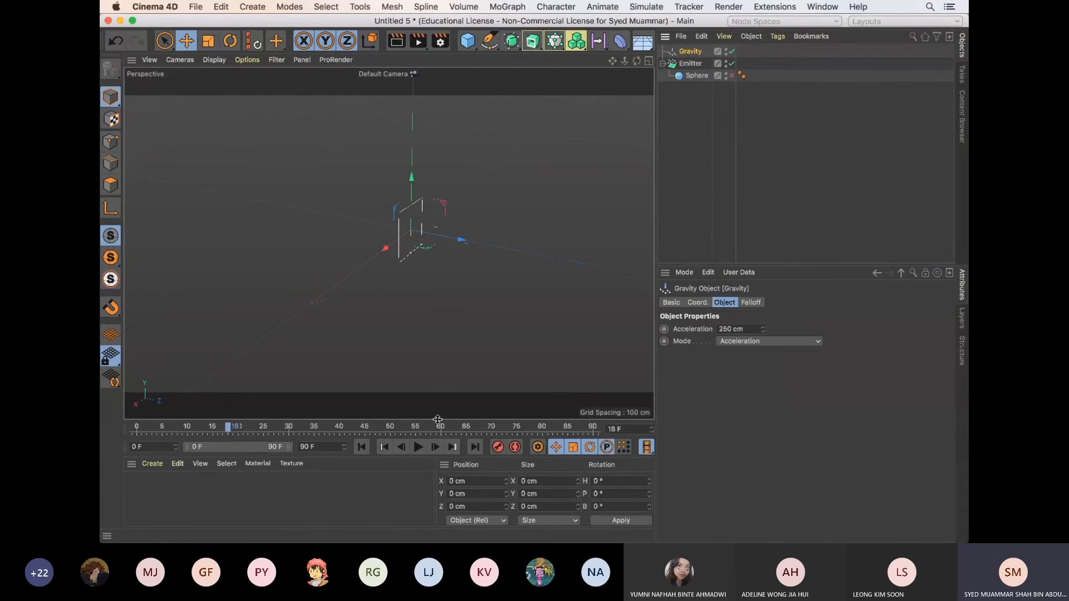
Play the animation from the first frame to check gravity's effect on the particles, pausing at frame 30
left_click(417, 447)
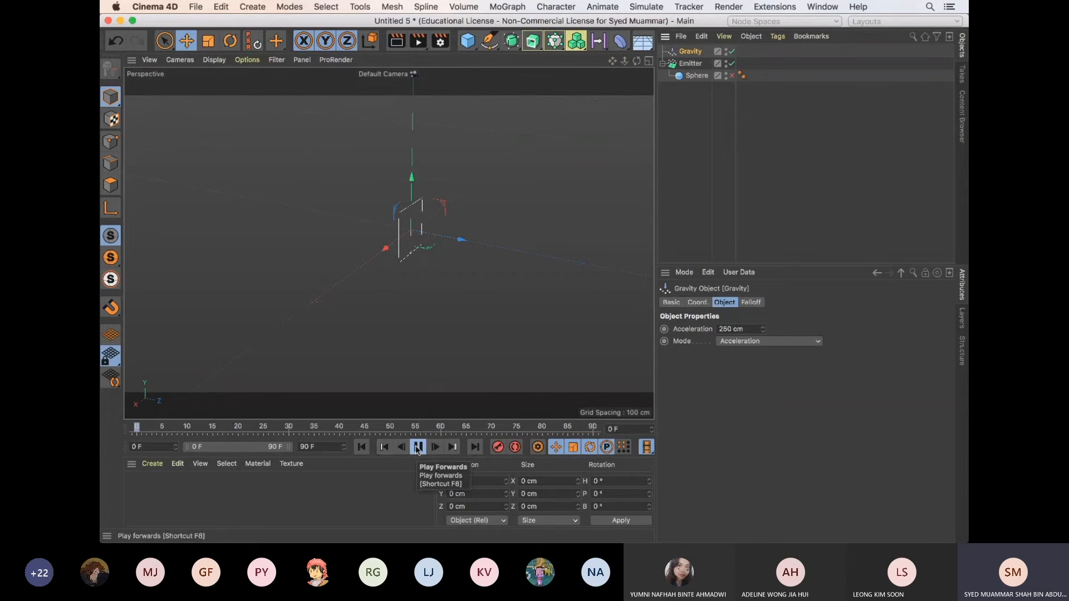
left_click(417, 447)
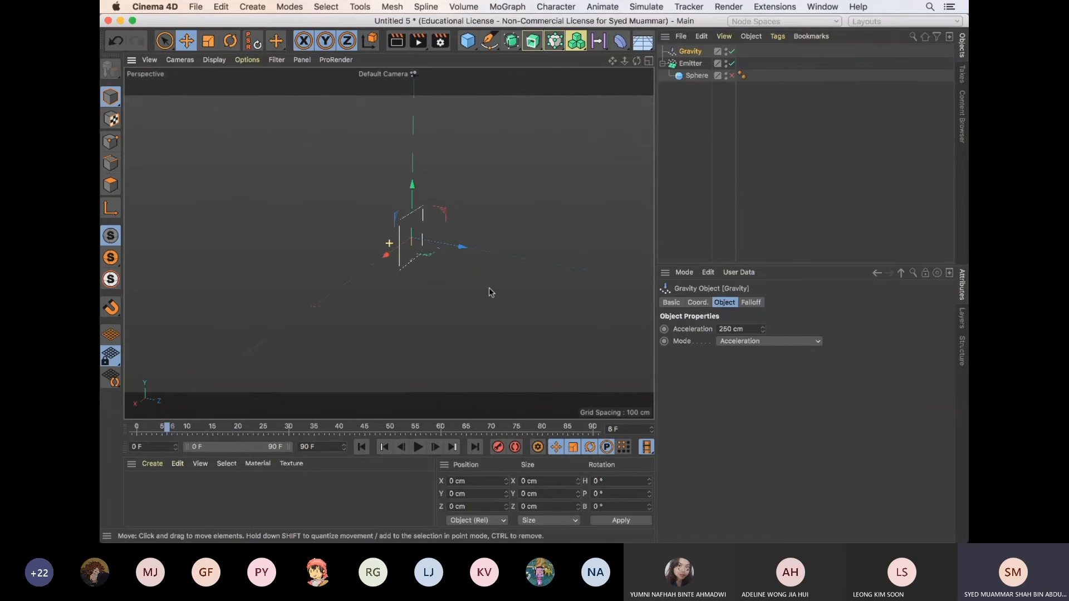
left_click(361, 447)
left_click(419, 447)
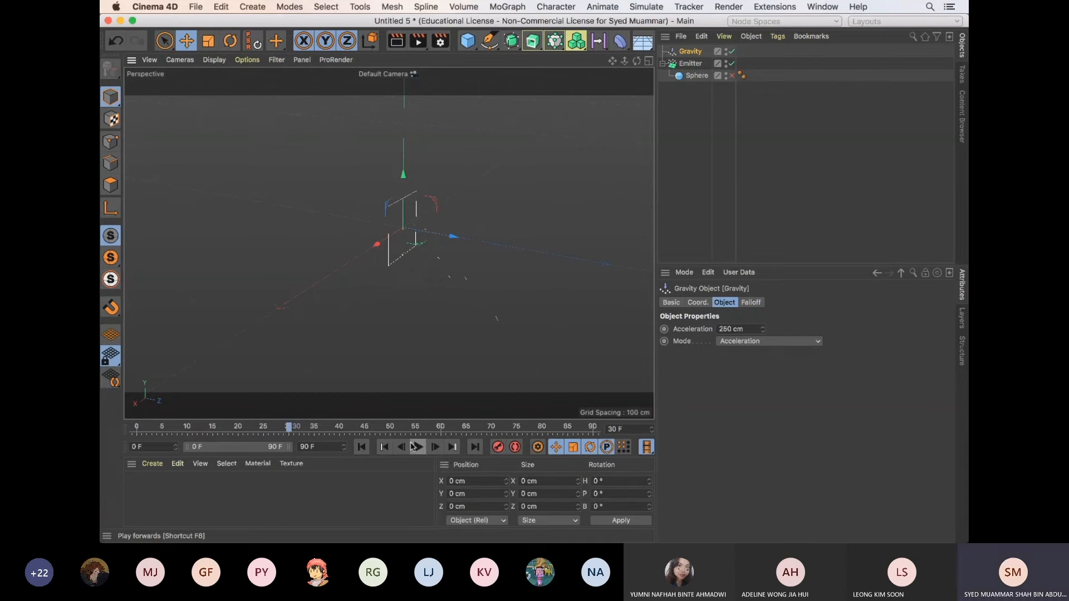
left_click(418, 447)
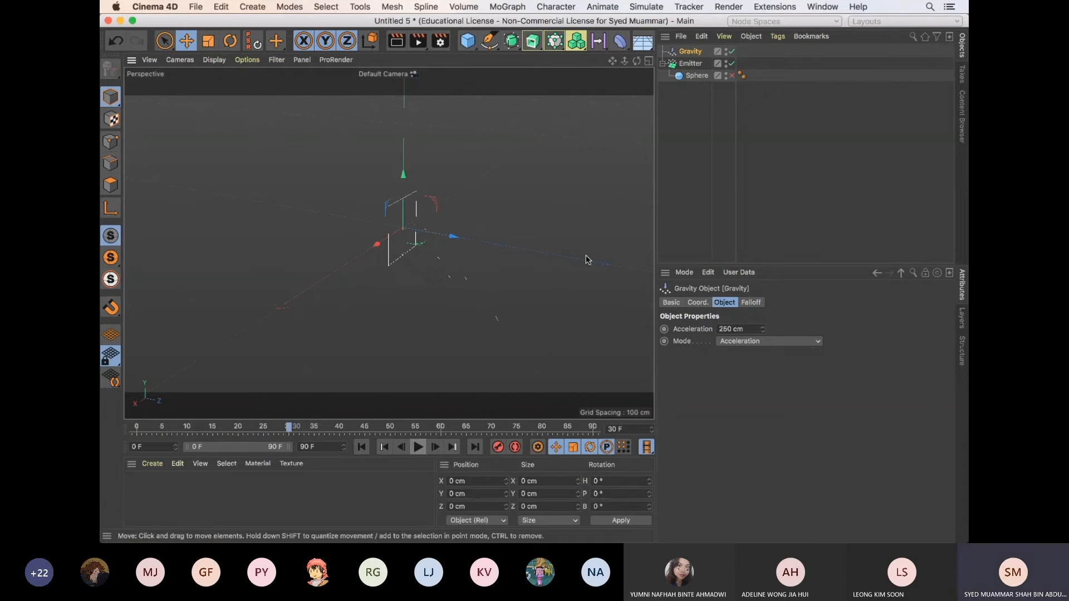
Collapse the Emitter's hierarchy, then add a Deflector force with its pitch rotation (R.P) set to 90°
left_click(663, 64)
left_click(644, 8)
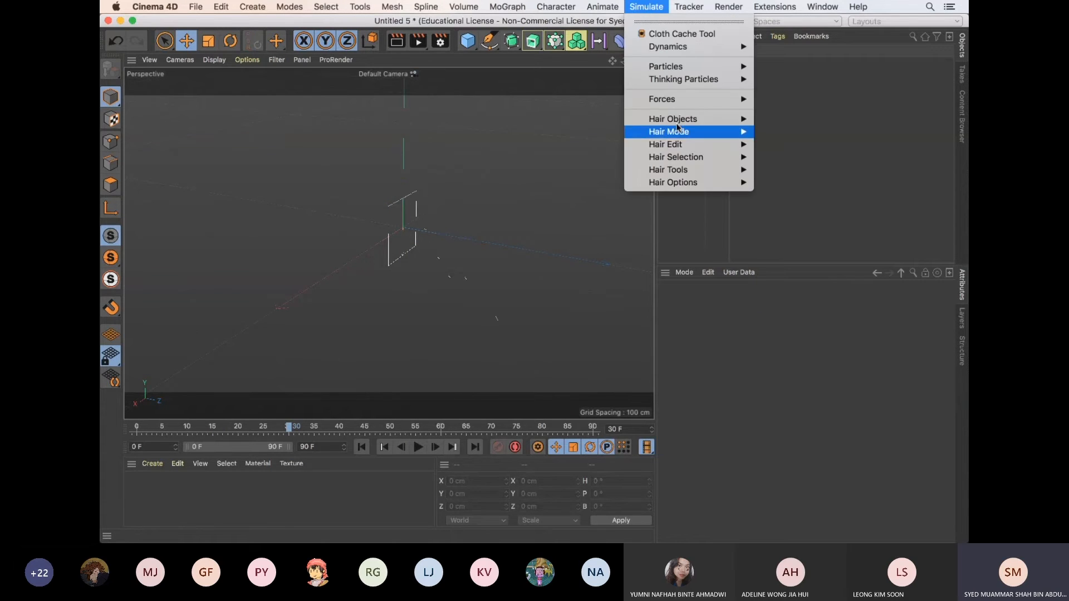
mouse_move(677, 101)
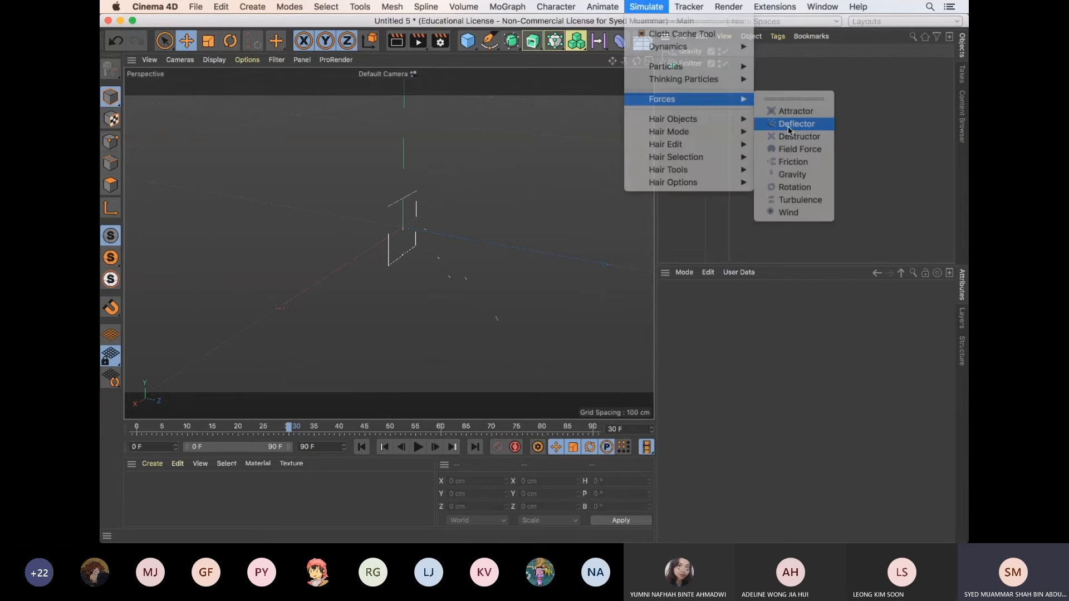
left_click(789, 124)
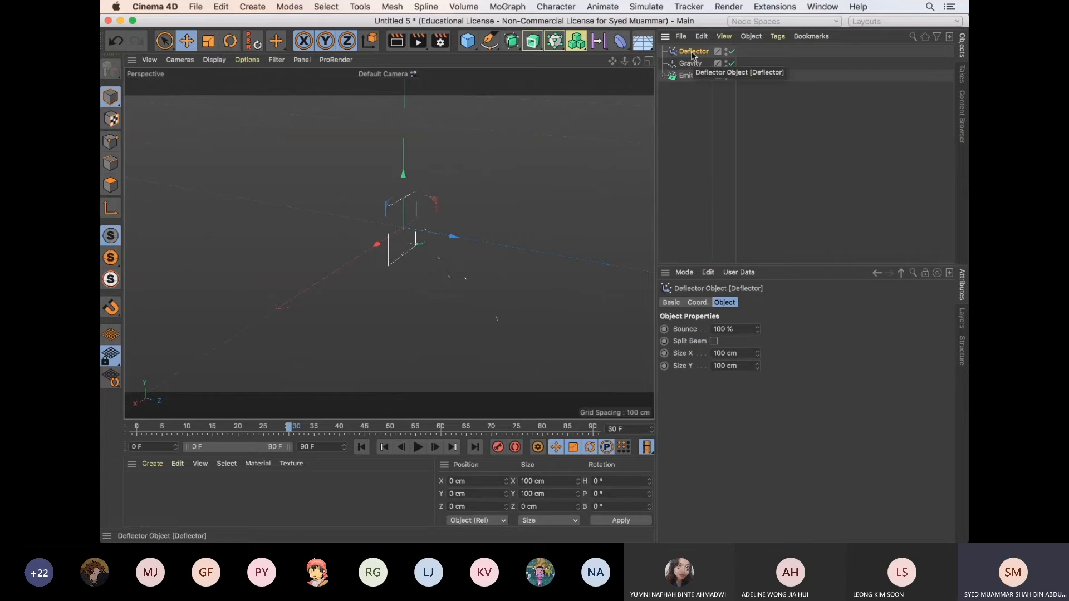
left_click(698, 302)
left_click(879, 340)
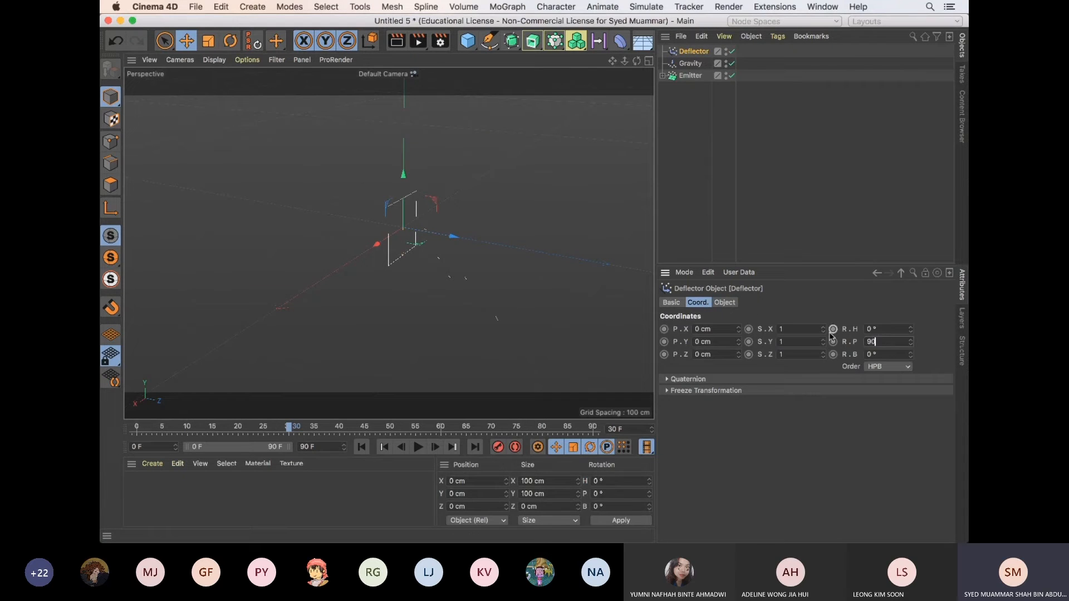
key("Return")
left_click_drag(393, 254, 415, 258, "alt")
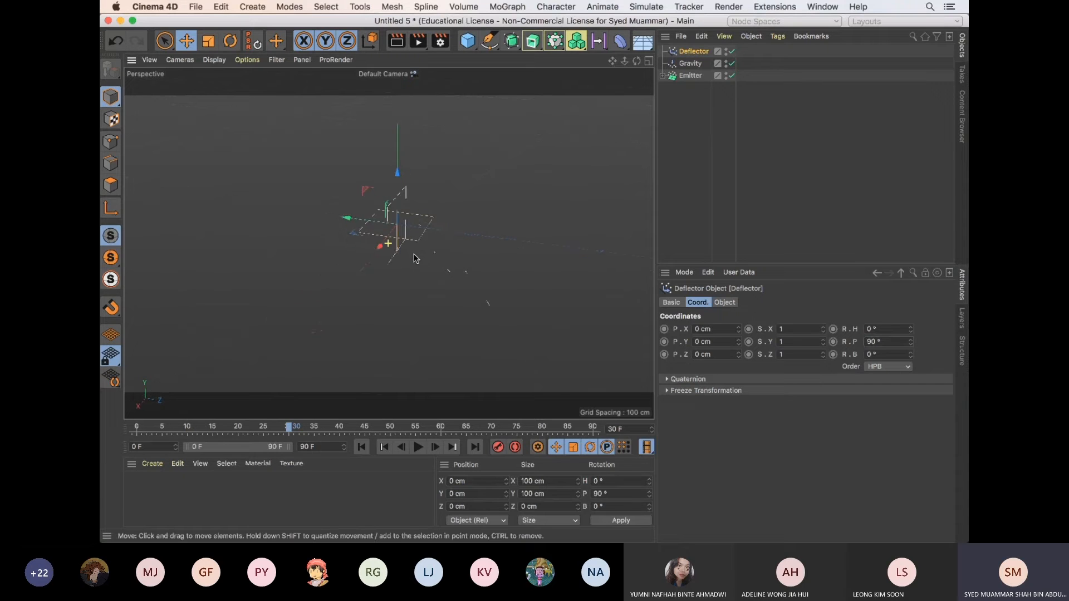
Set the Deflector's Size X to 500 cm and Size Y to 400 cm
left_click(723, 303)
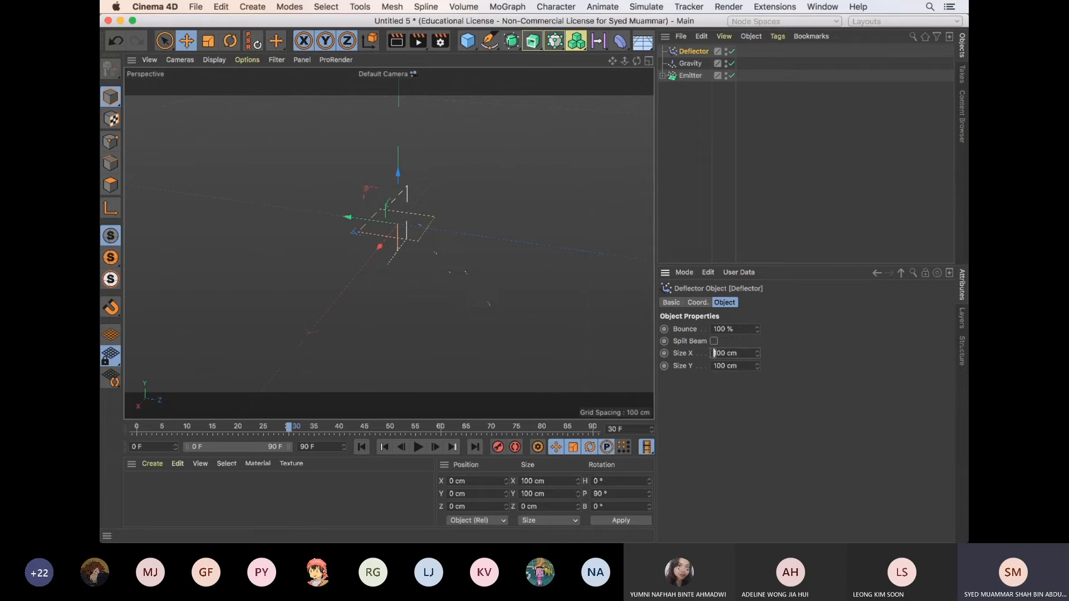
type("5")
key("Return")
type("4")
key("Return")
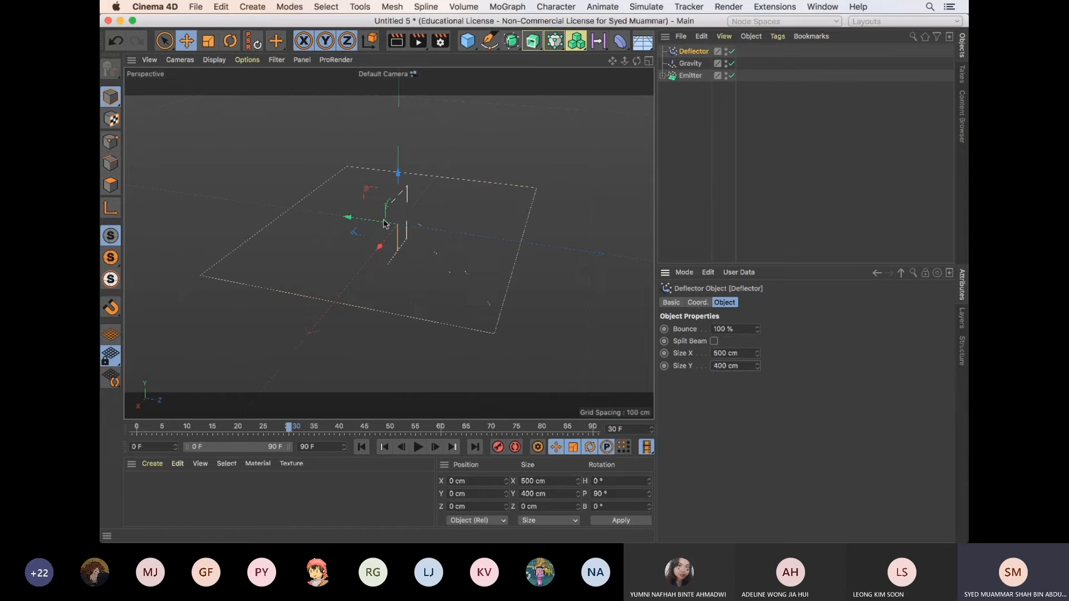
Move the Deflector below and ahead of the Emitter, to about Y -68 cm and Z 195 cm, and play the animation from the start
left_click_drag(478, 249, 459, 231, "alt")
left_click_drag(511, 178, 453, 273)
left_click_drag(529, 273, 489, 234, "alt")
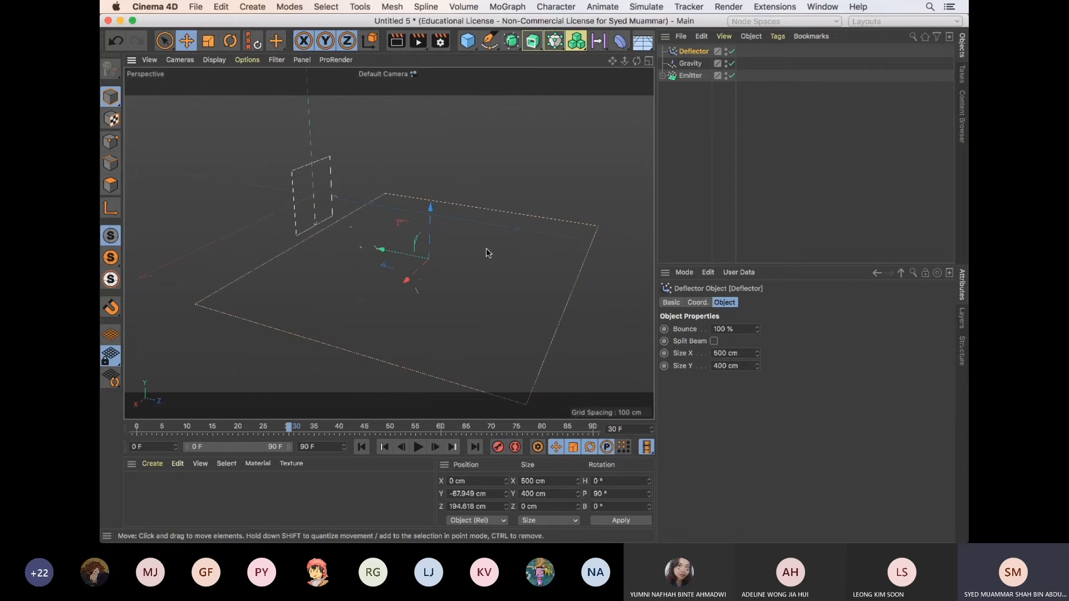
left_click(361, 447)
left_click(419, 447)
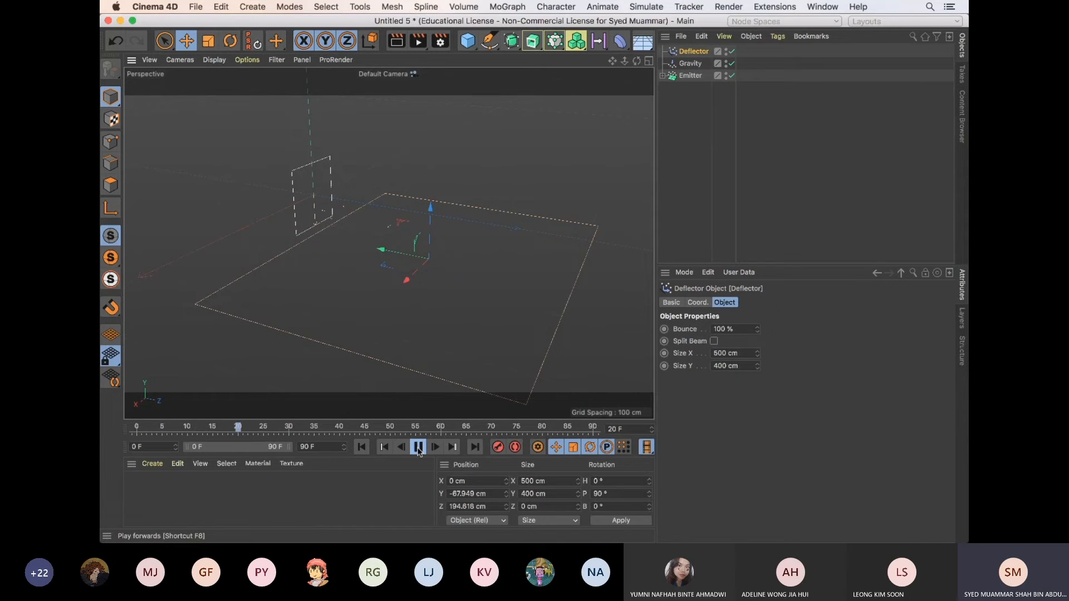
Stop the playback and turn on Show Objects for the Emitter so its child Sphere is emitted as the particles
left_click(526, 283)
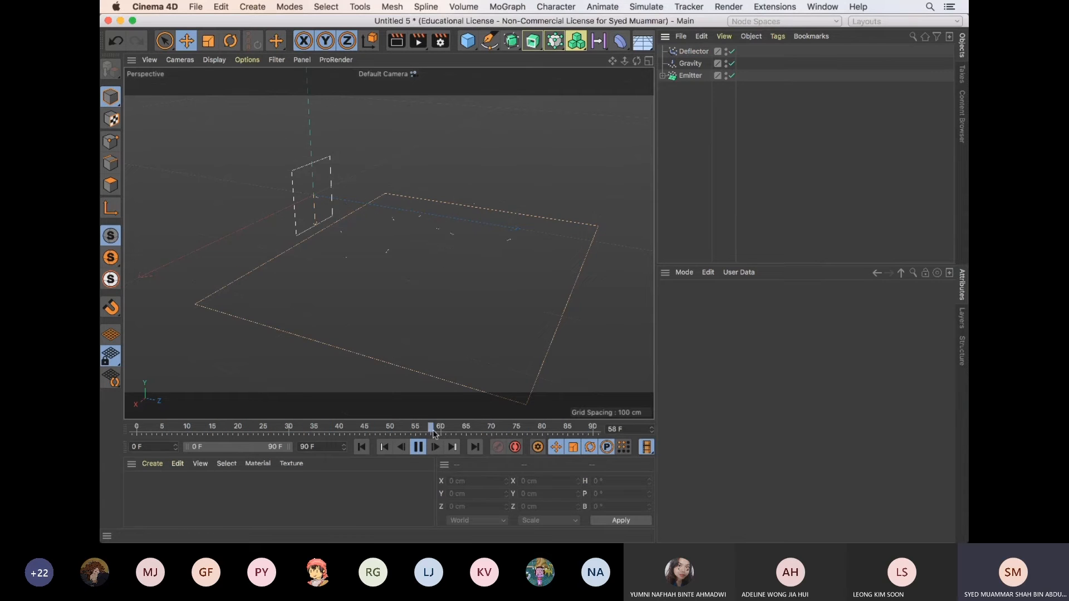
left_click(418, 446)
left_click(693, 52)
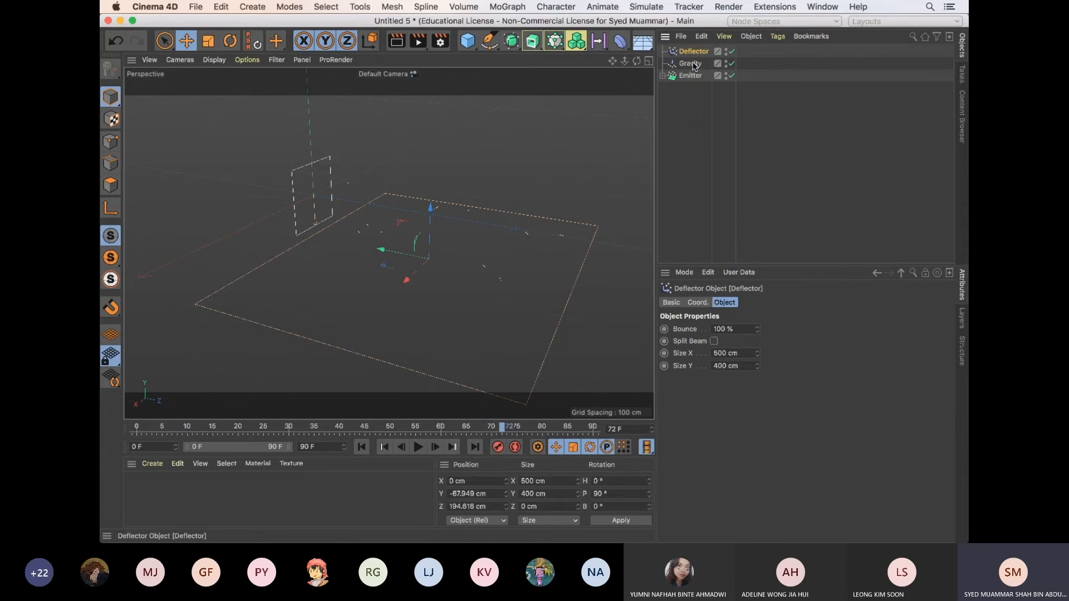
left_click(663, 76)
left_click(731, 88)
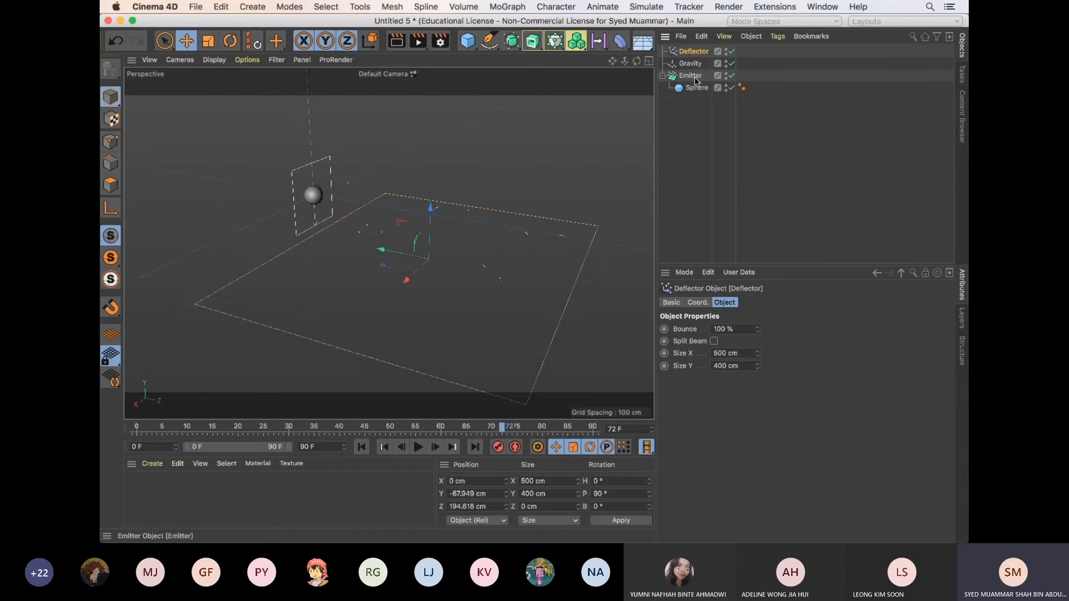
left_click(696, 80)
left_click(730, 478)
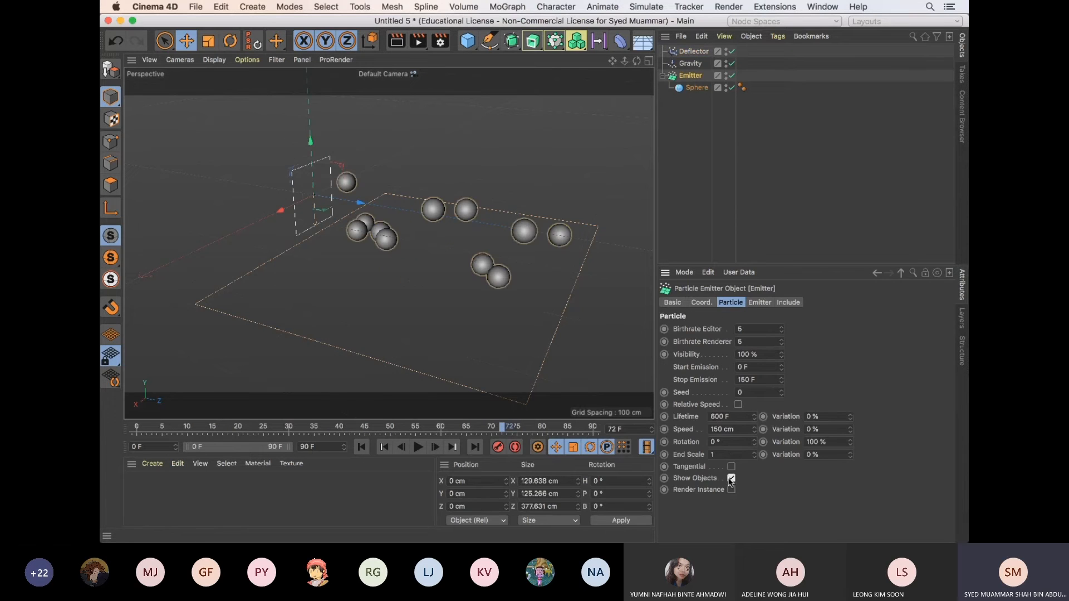
Play the animation from the first frame to check the emitted spheres against the Deflector, pausing at frame 42
left_click(425, 399)
left_click(362, 446)
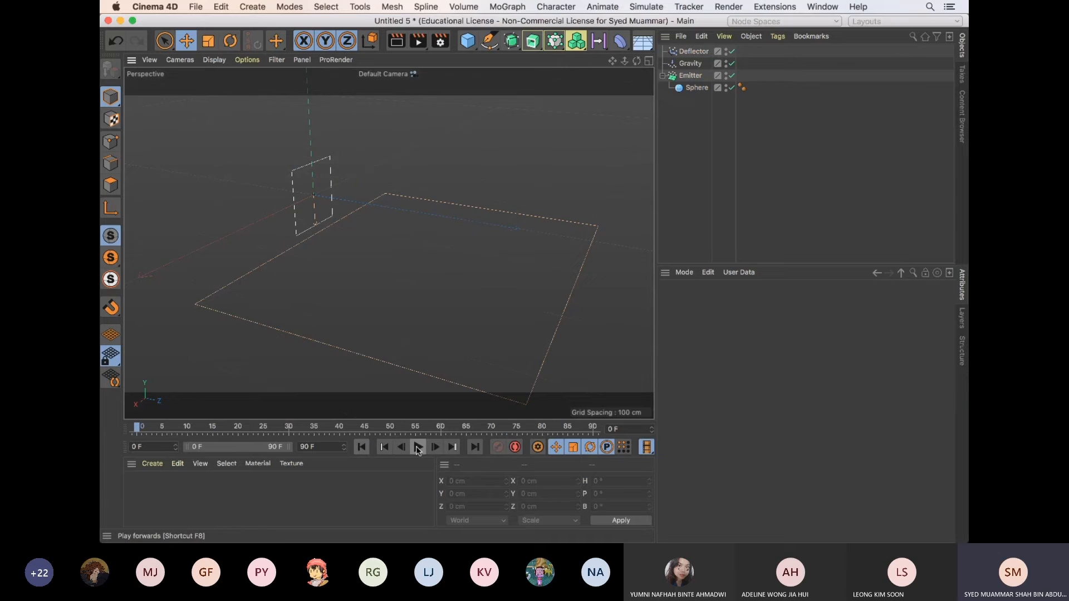
left_click(418, 448)
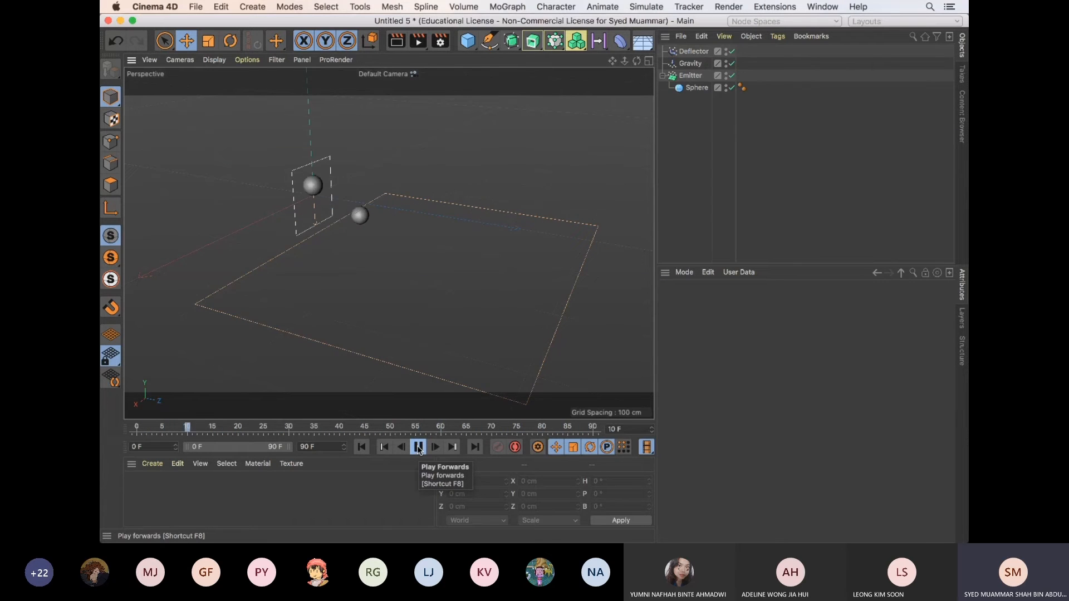
left_click(419, 450)
Switch to the particle_tracer.c4d project and examine its Emitter's particle settings
key("v")
mouse_move(531, 233)
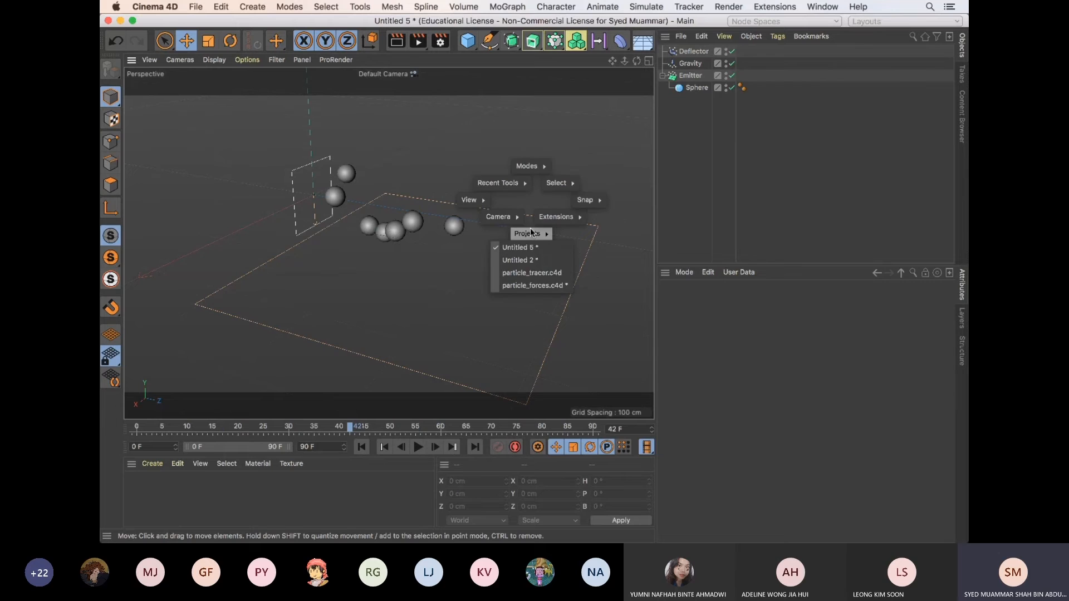
left_click(544, 274)
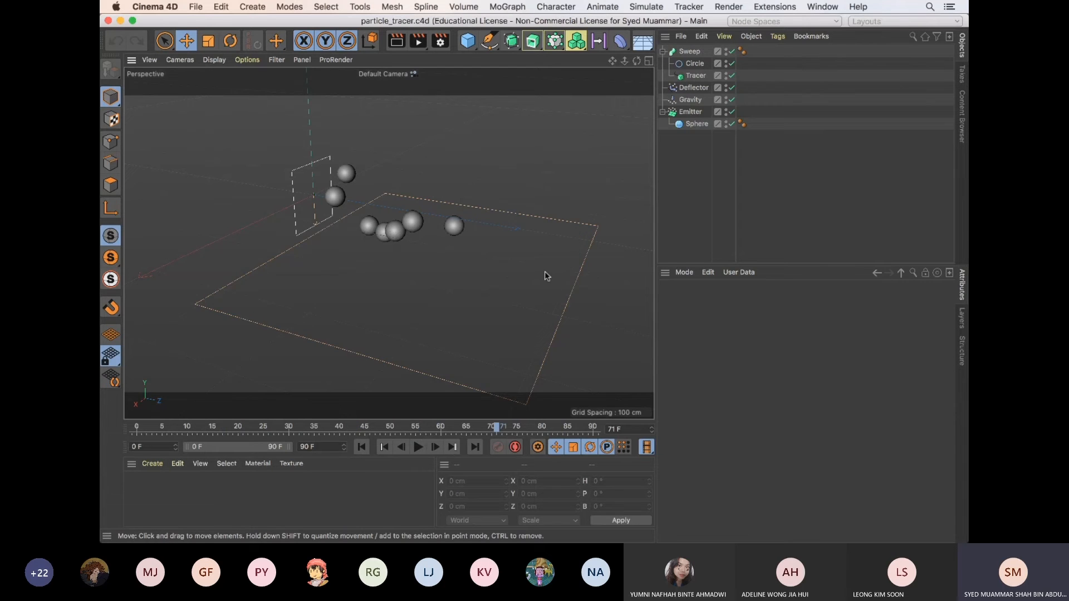
left_click(692, 112)
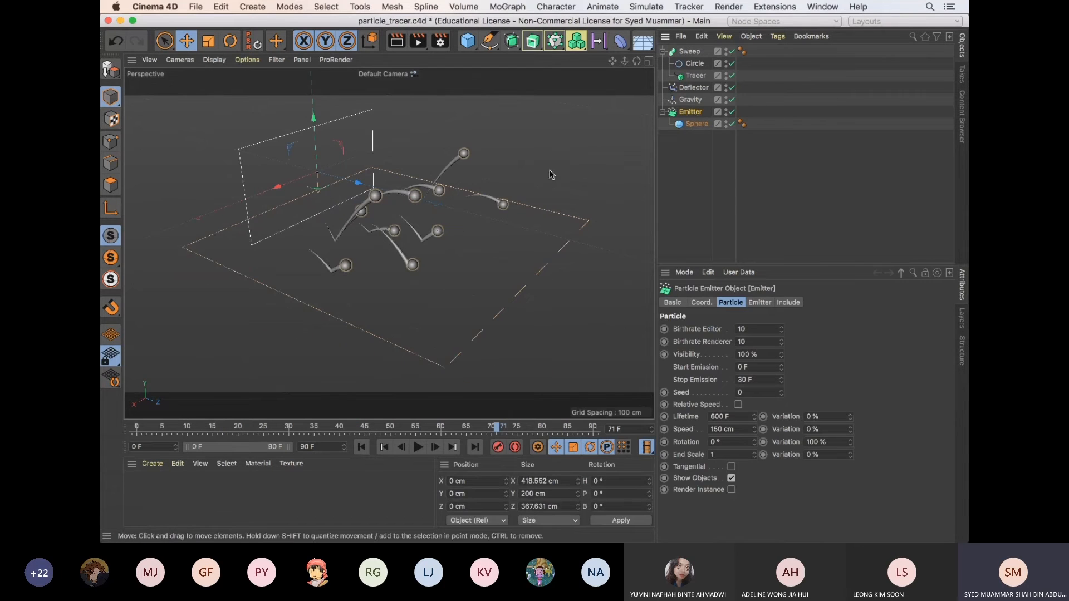
Return to the Untitled 5 project and set the Emitter's Stop Emission to 30 F
key("v")
left_click(548, 221)
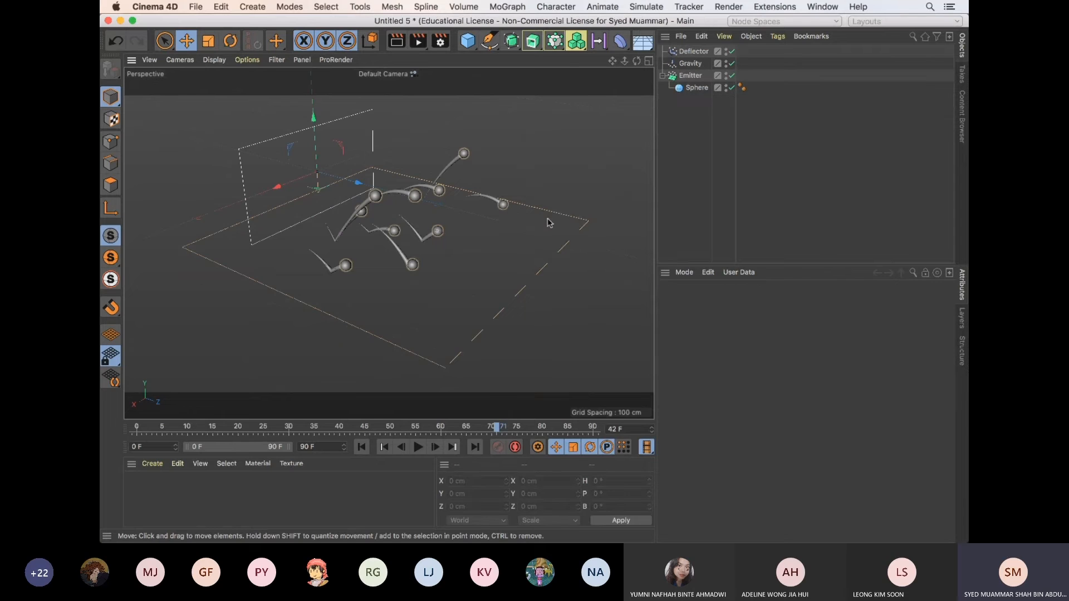
left_click(692, 77)
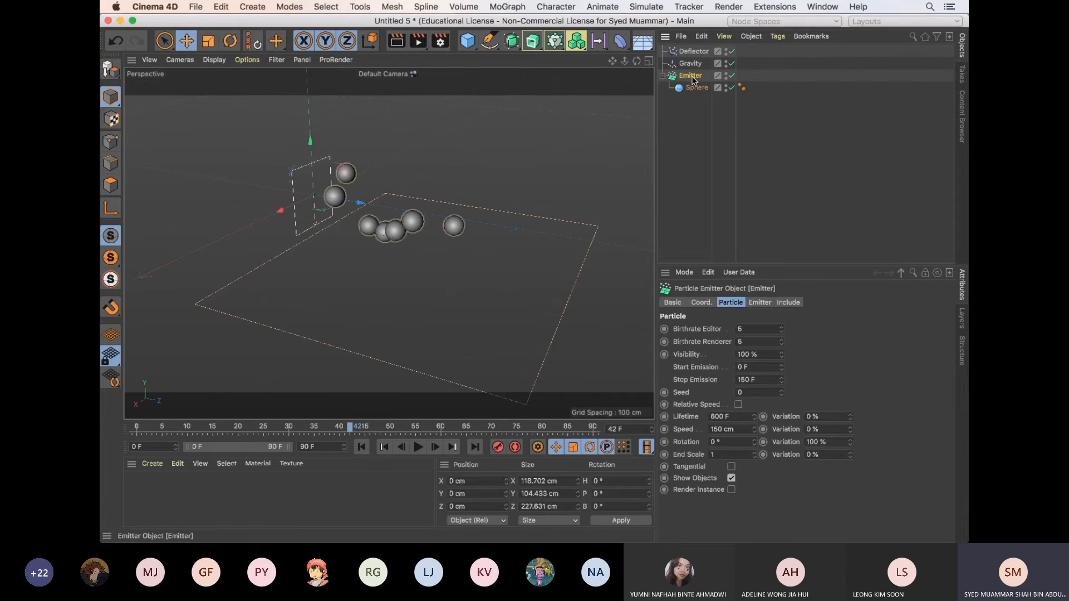
left_click(756, 382)
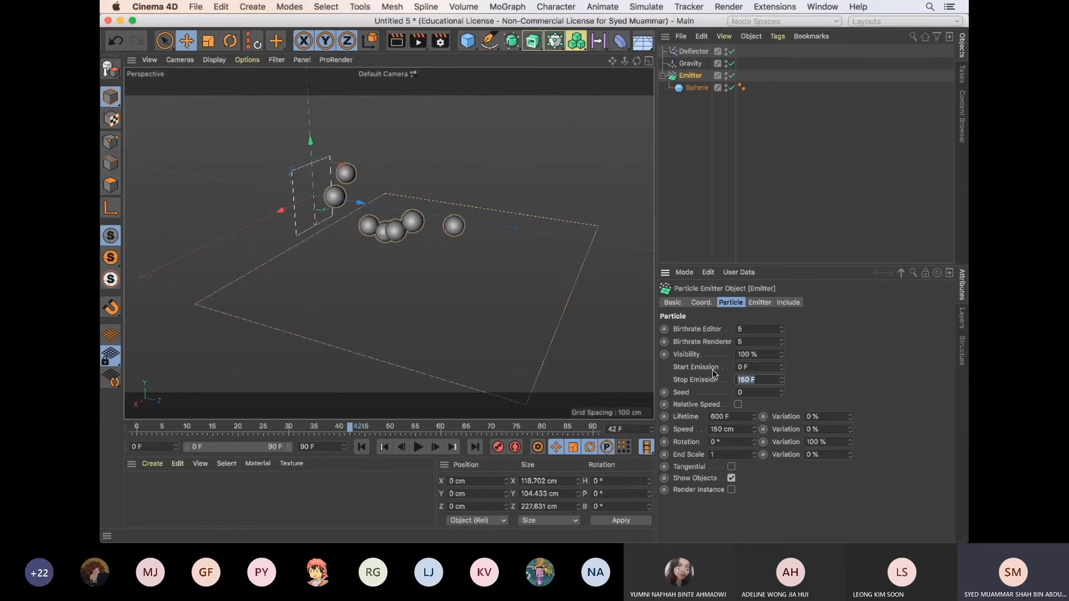
type("30")
left_click(567, 357)
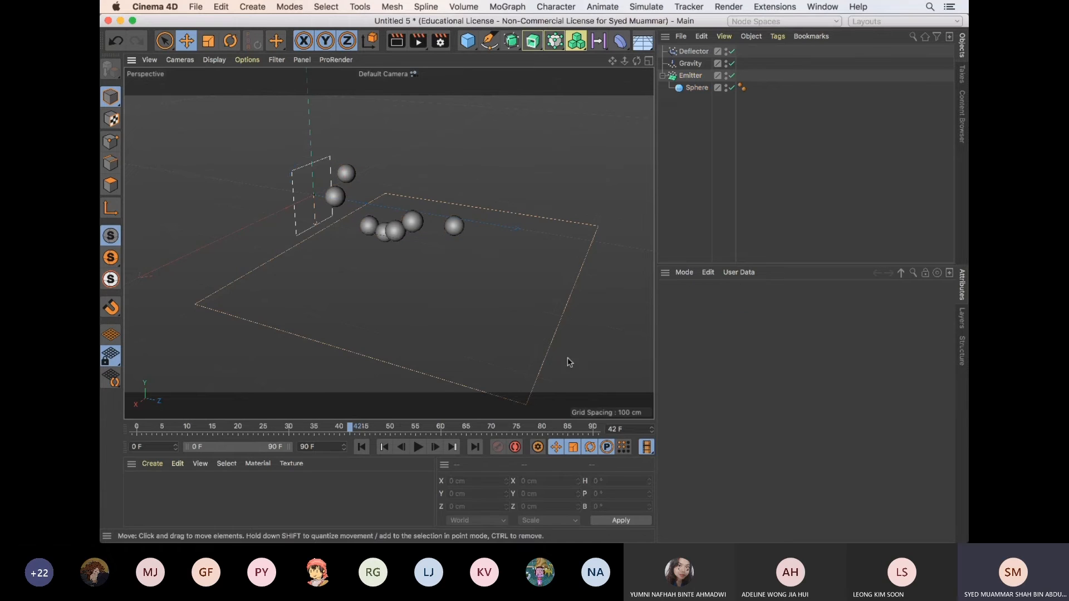
Play the animation twice from the first frame to check the shortened emission, pausing the second run around frame 76
left_click(362, 447)
left_click(418, 448)
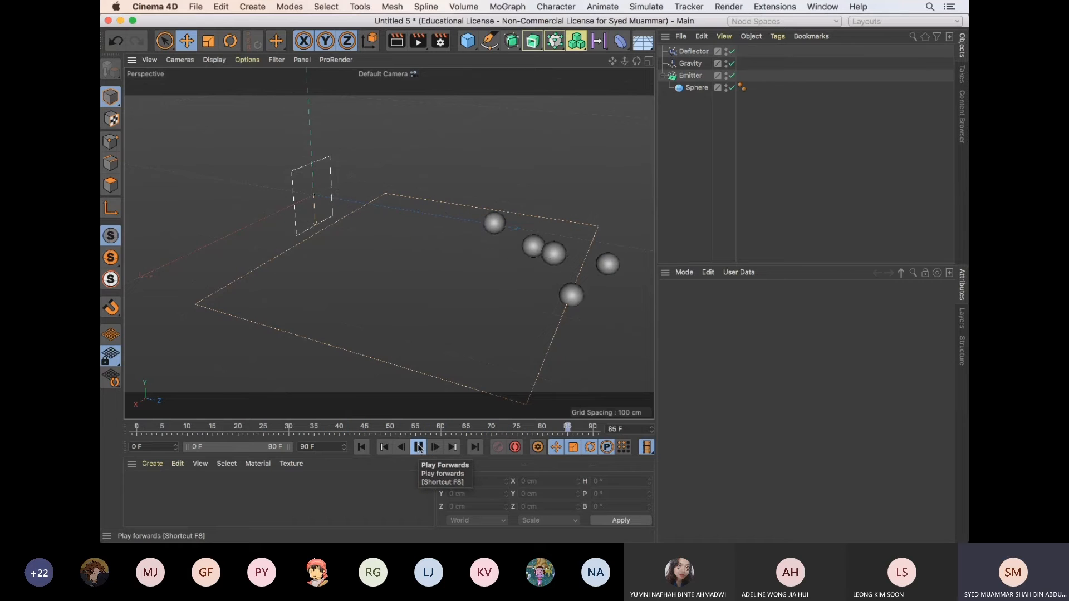
left_click(418, 447)
left_click(691, 77)
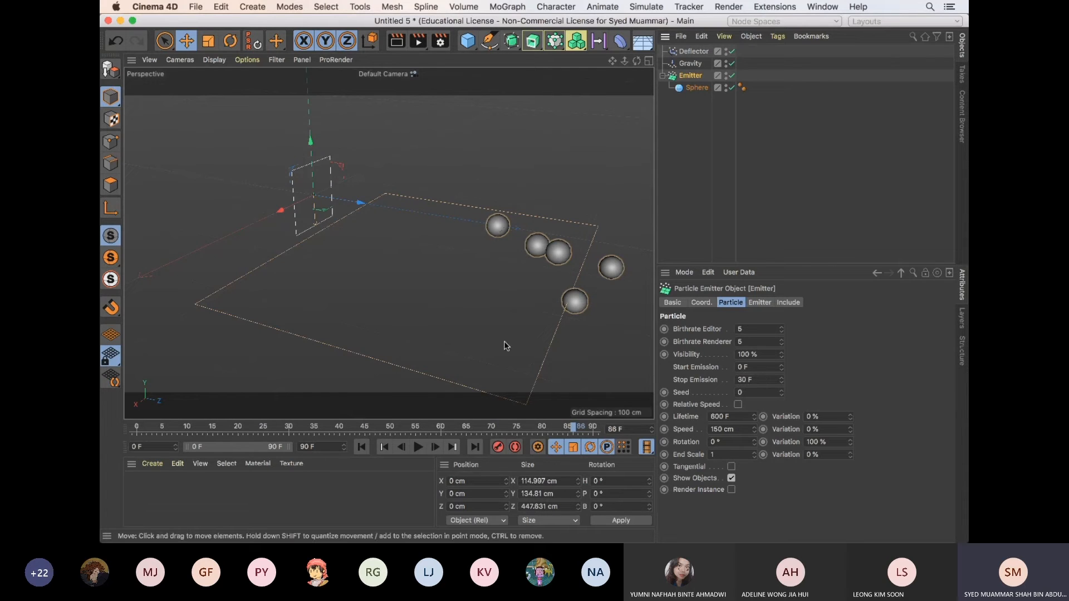
left_click(361, 447)
left_click(419, 449)
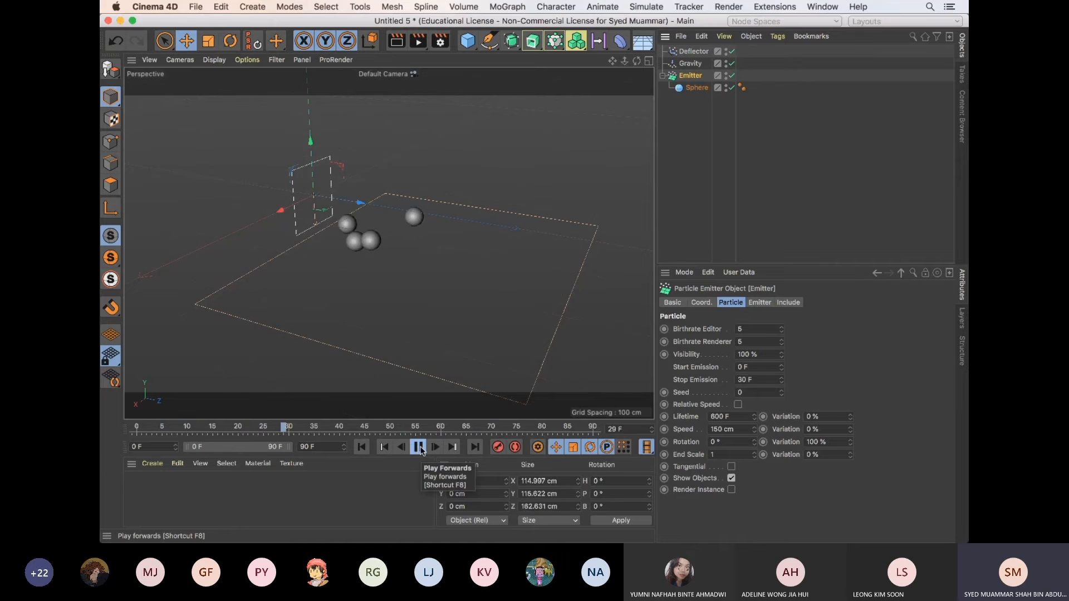
left_click(420, 448)
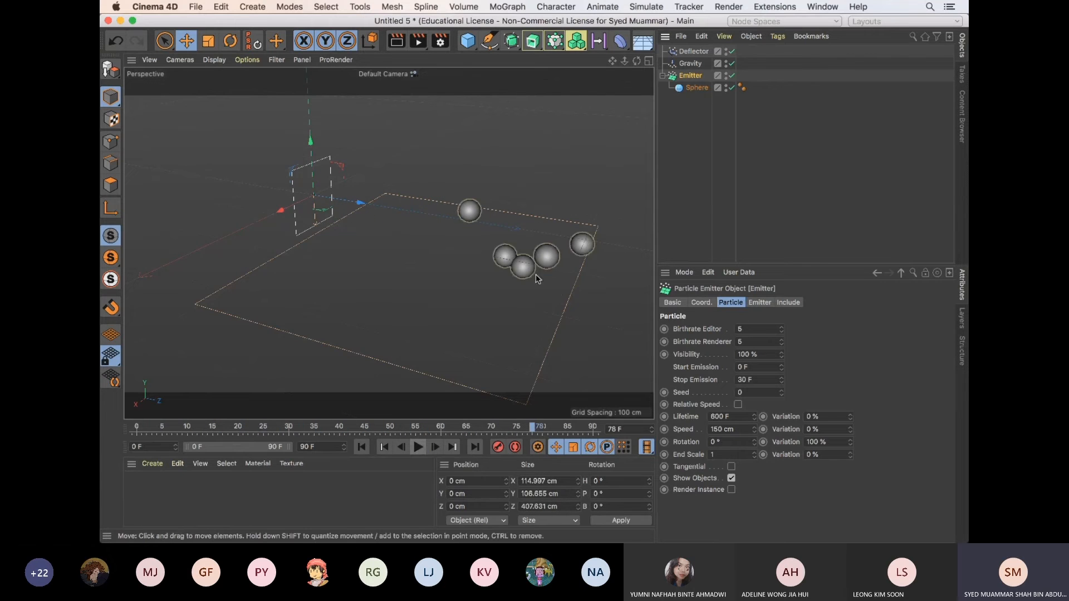
Examine the Tracer's object properties in the particle_tracer.c4d project and return to the Untitled 5 project
left_click_drag(516, 289, 630, 200, "alt")
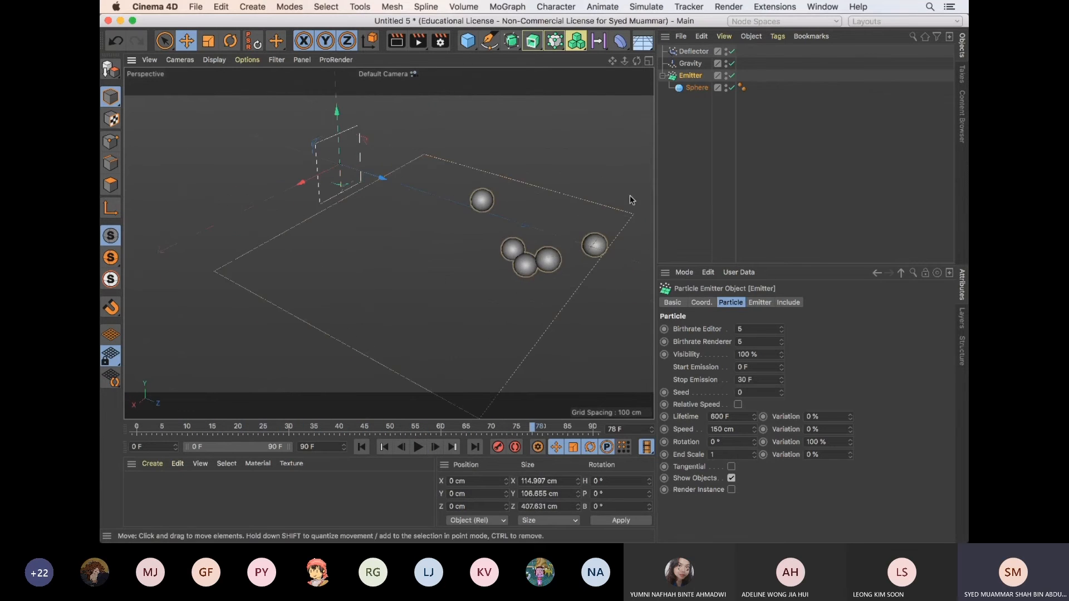
key("v")
mouse_move(578, 209)
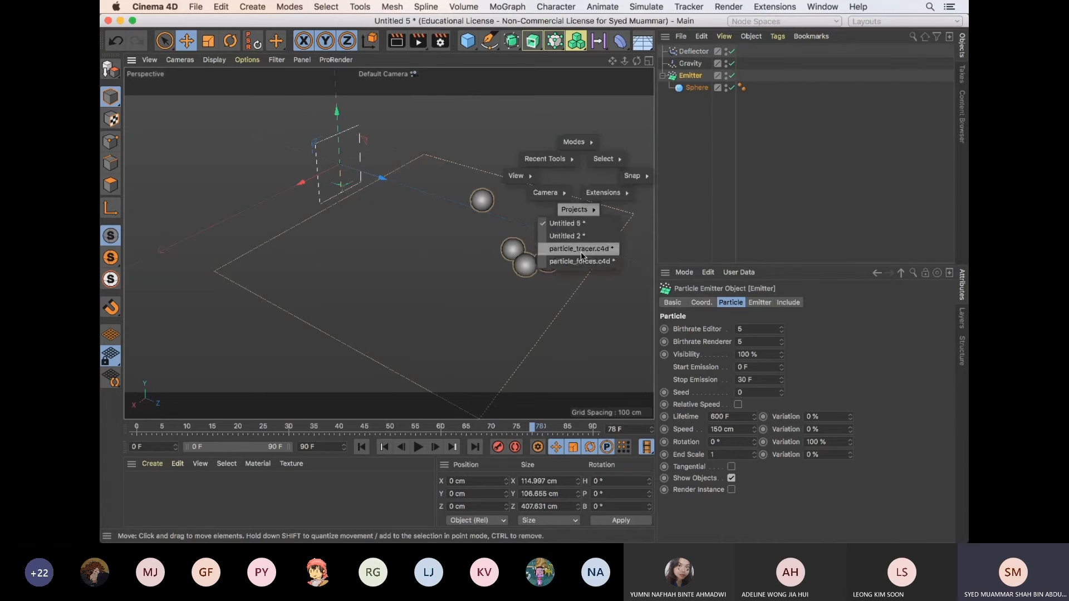
left_click(581, 251)
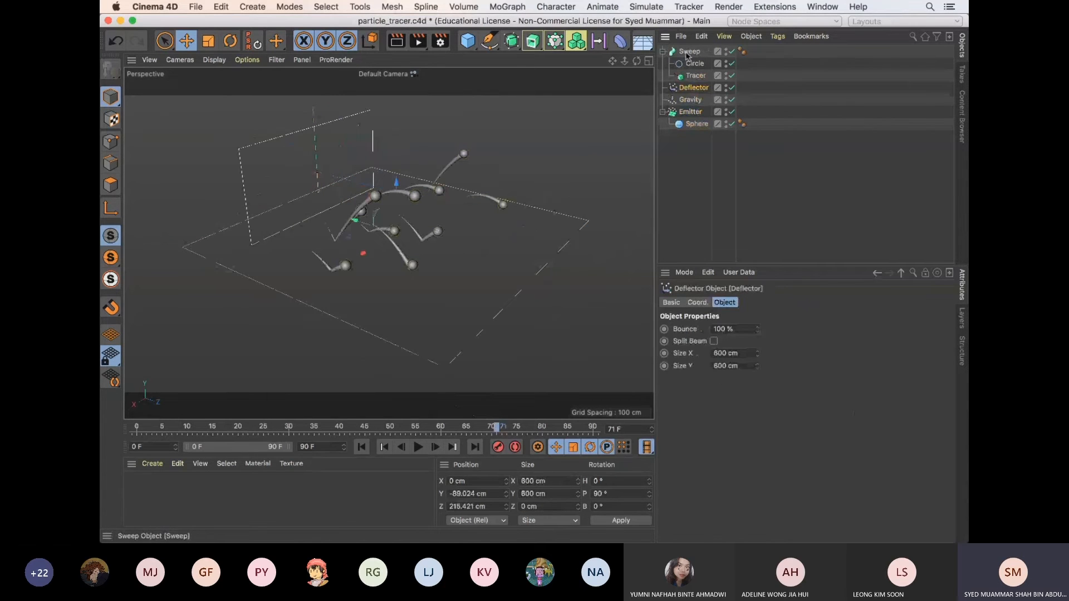
left_click(696, 76)
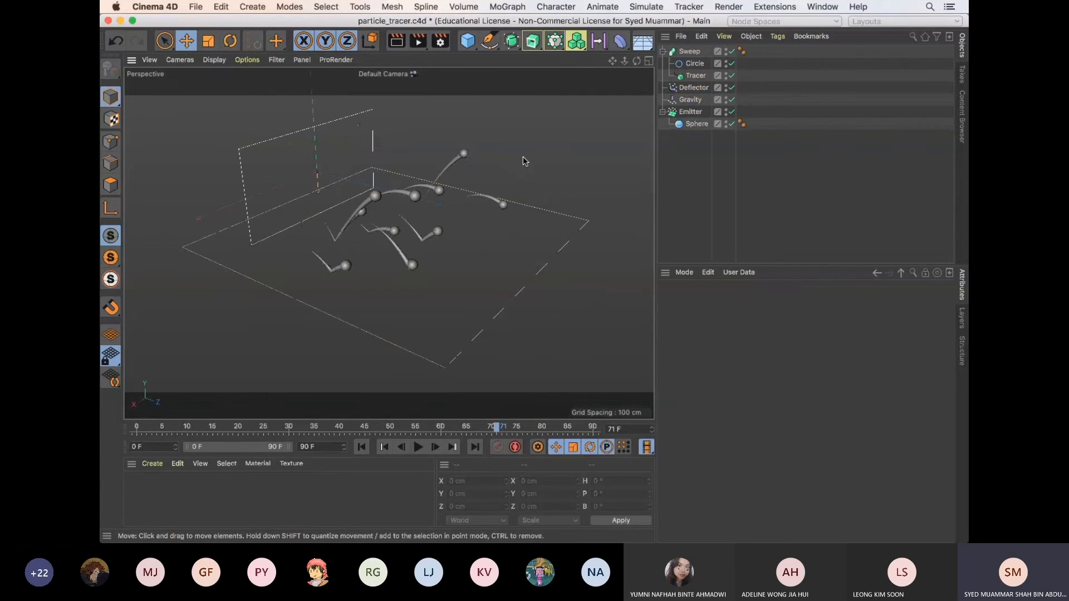
left_click(696, 75)
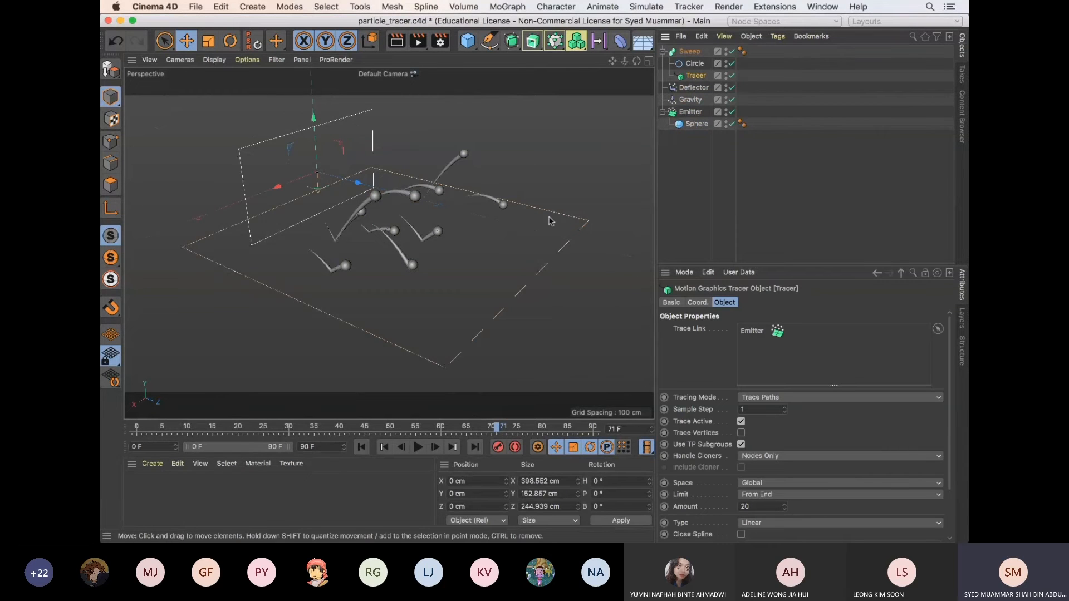
key("v")
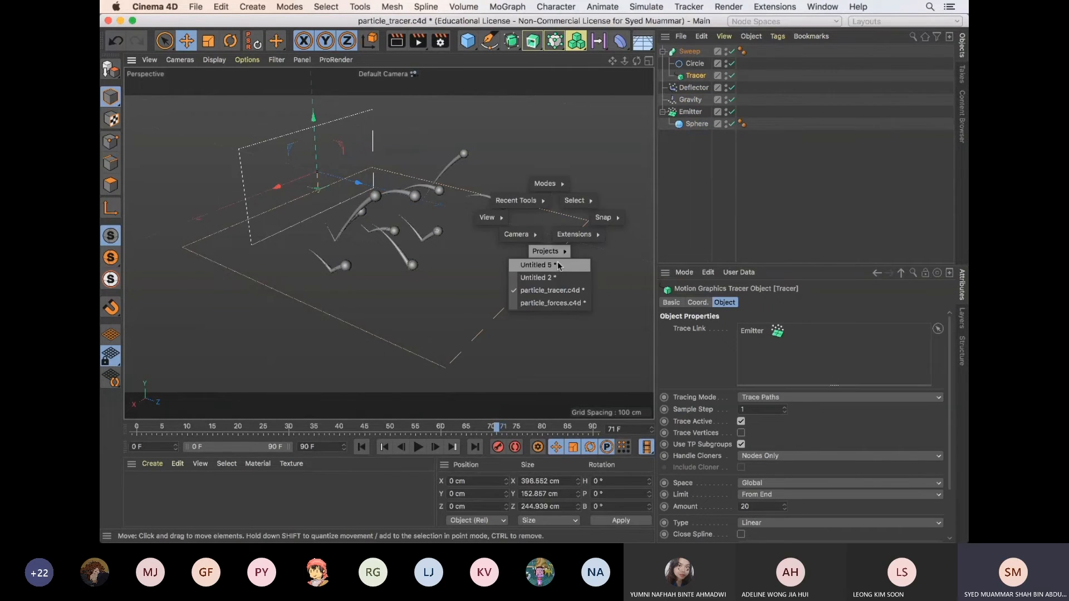
left_click(560, 265)
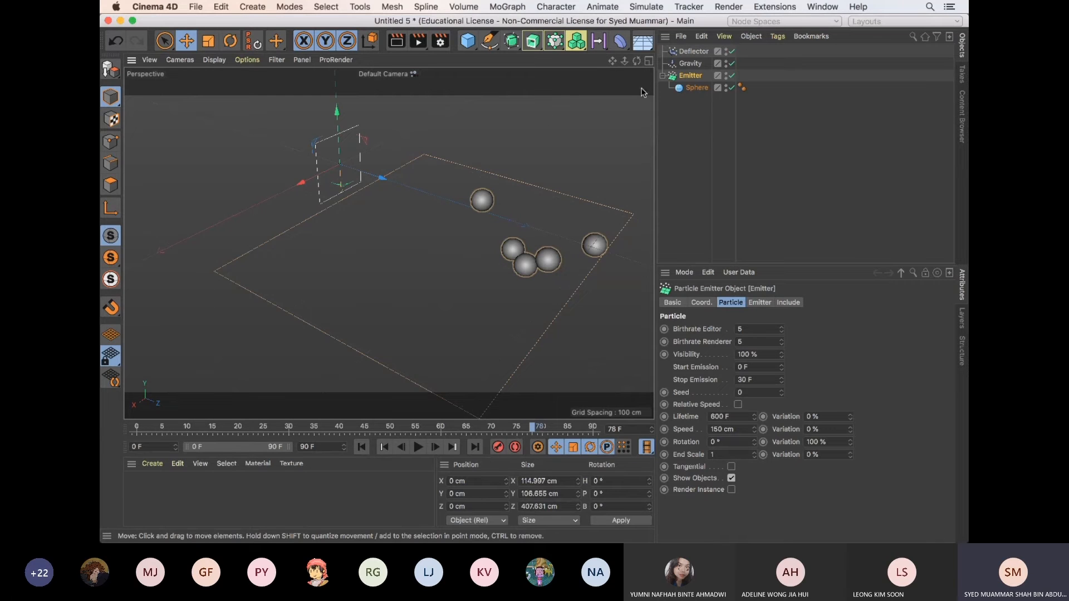
Add a MoGraph Tracer for the selected Emitter and delete it again
left_click(557, 44)
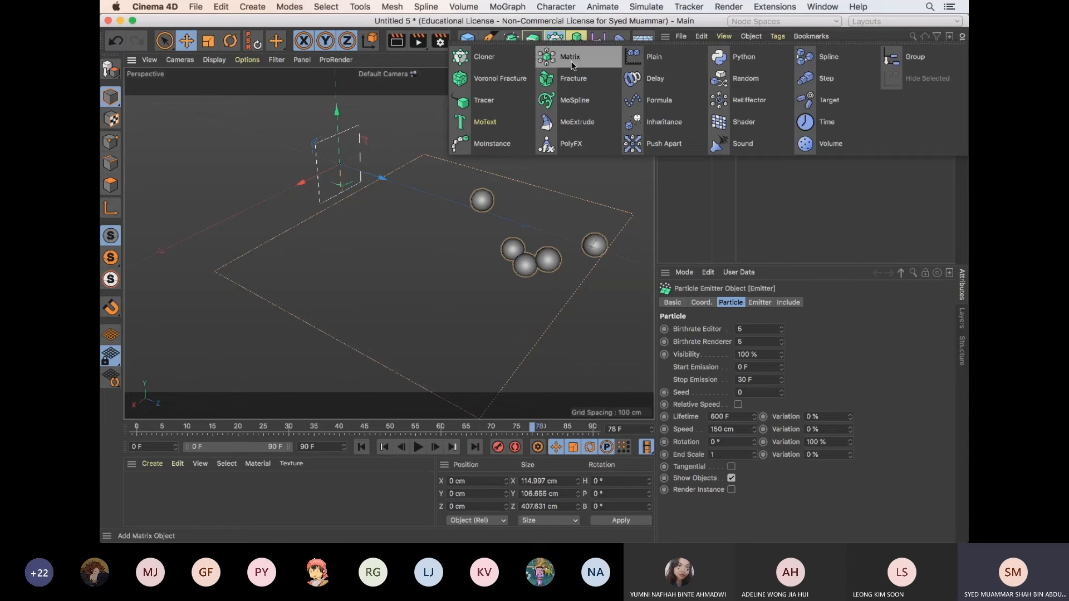
left_click(498, 99)
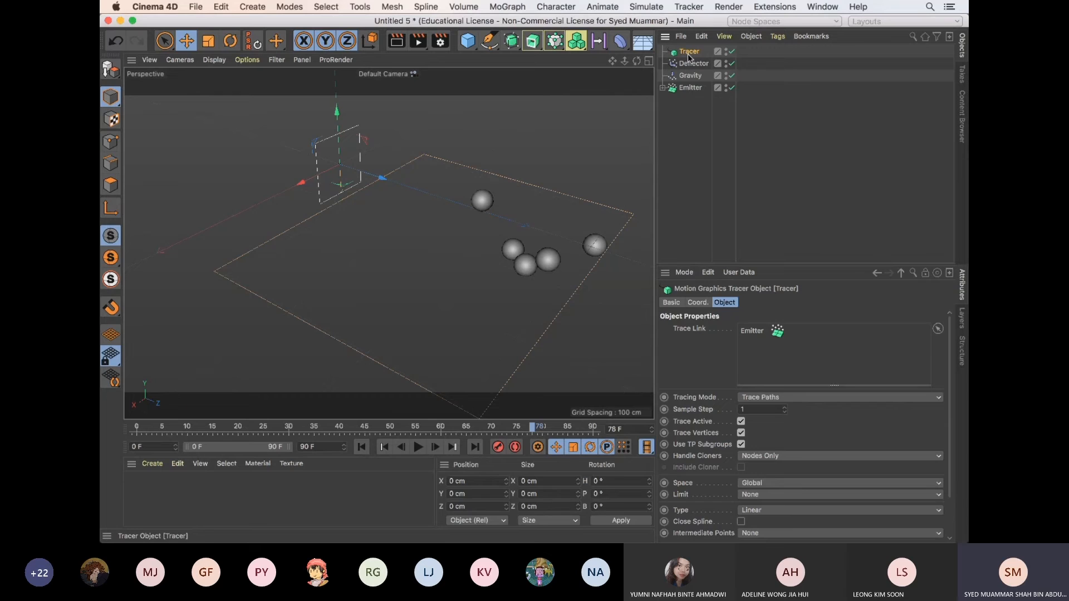
key("Delete")
Add a MoGraph Tracer with the Emitter selected as its trace link, keeping Tracing Mode at Trace Paths
left_click(690, 76)
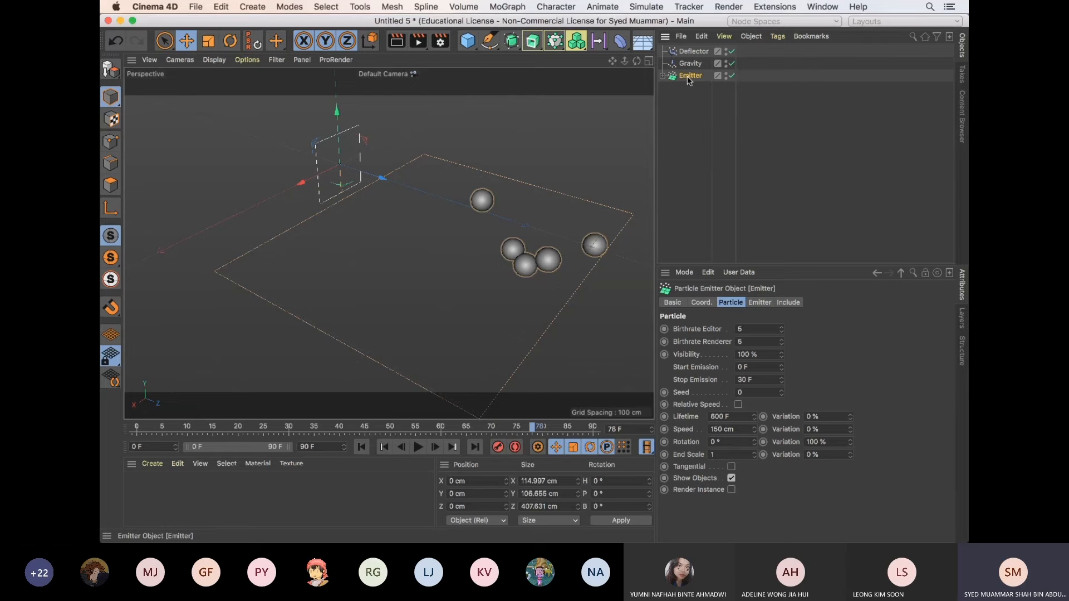
left_click(555, 44)
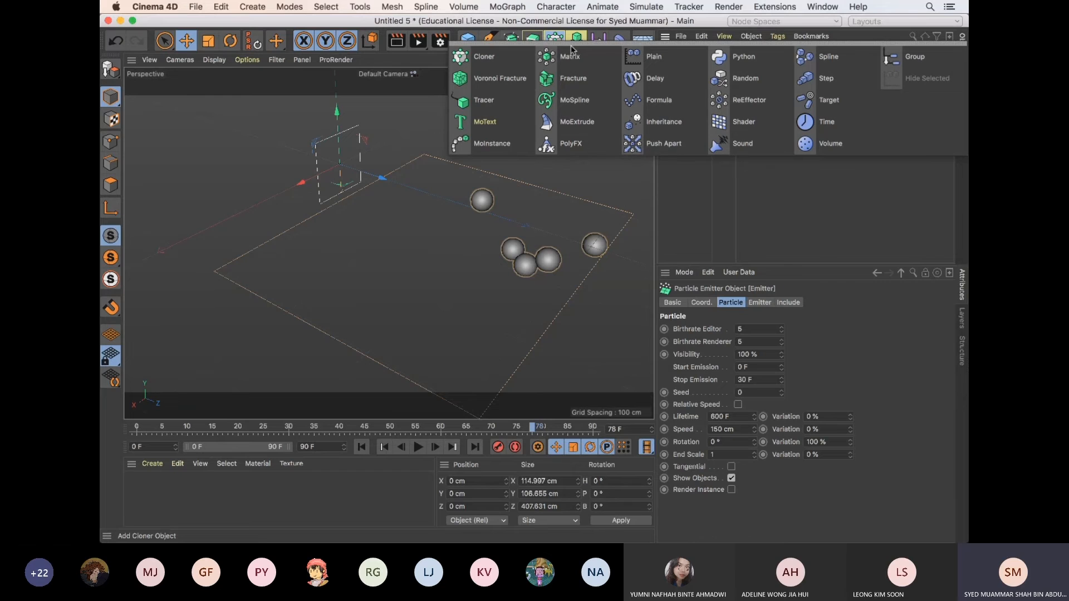
left_click(489, 102)
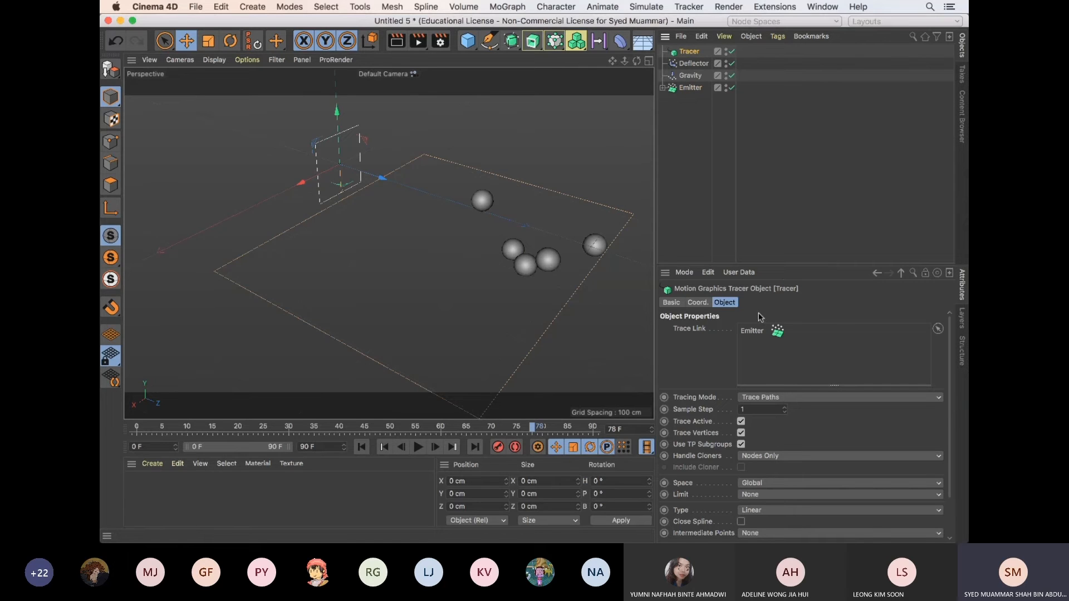
left_click(782, 396)
left_click(710, 363)
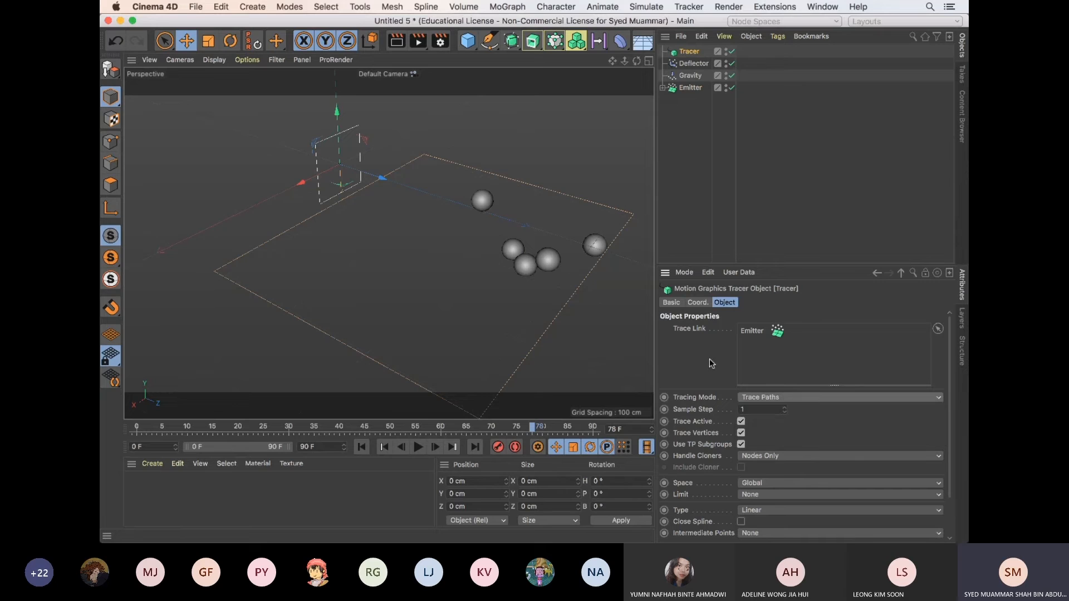
Play the animation twice from the first frame to check the traced particle paths, viewing them from another angle in between
left_click(361, 447)
left_click(419, 447)
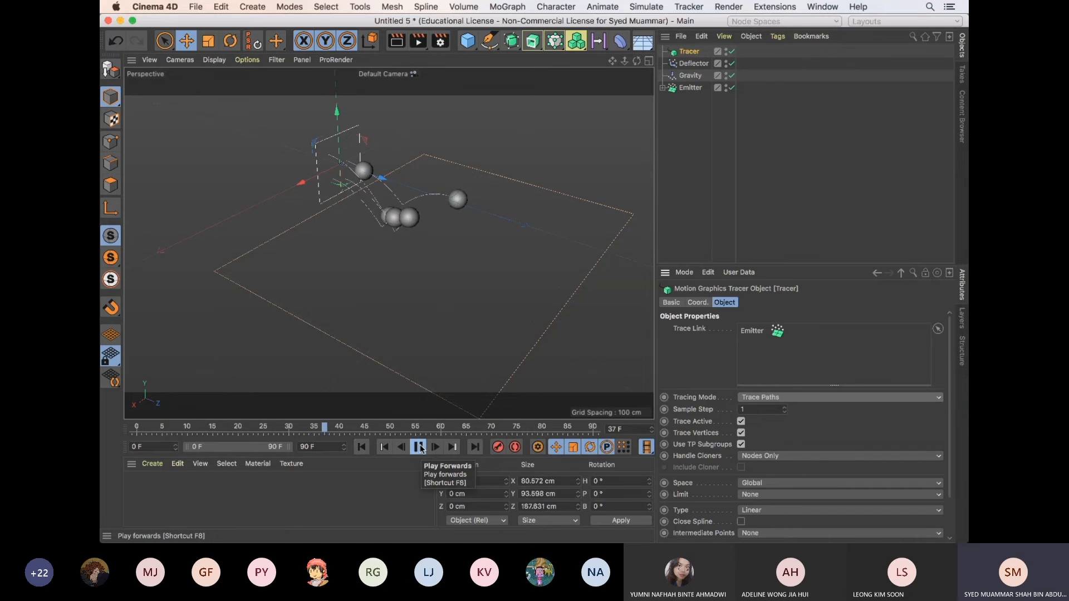
left_click(419, 447)
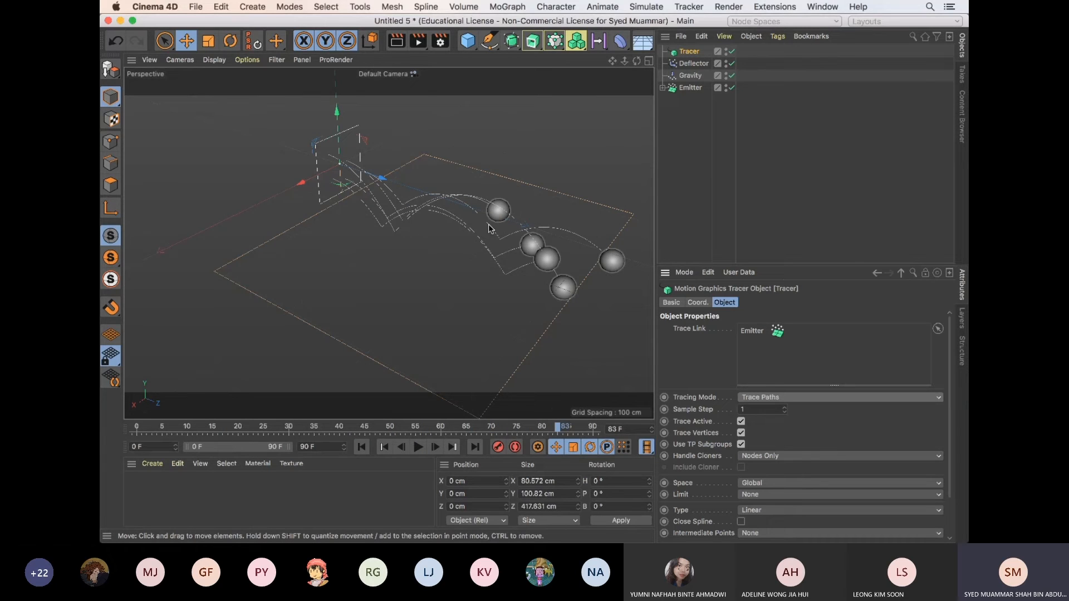
left_click_drag(612, 61, 535, 282)
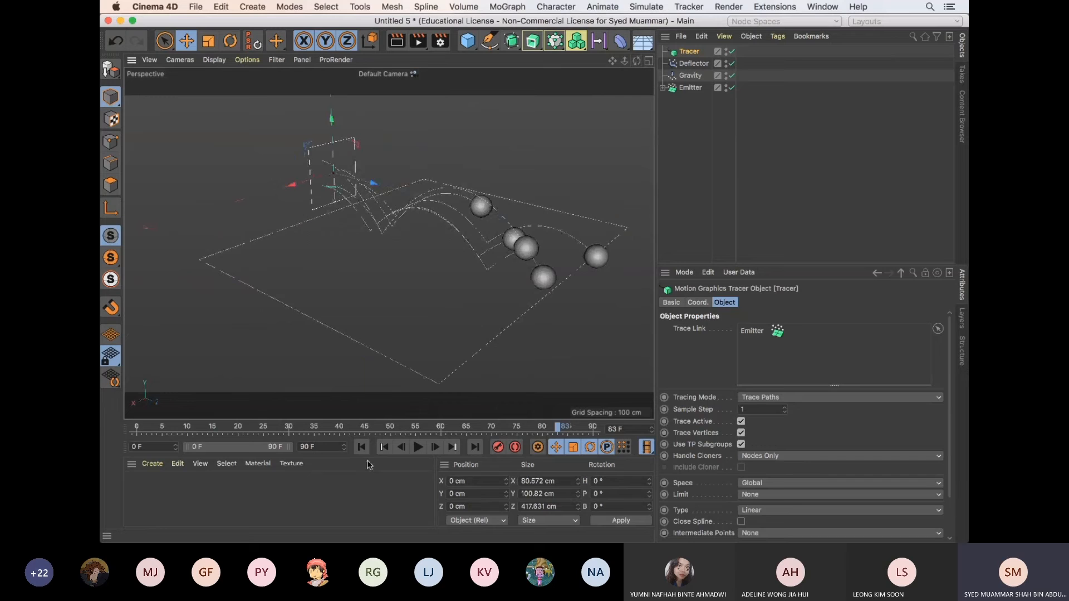
left_click(362, 446)
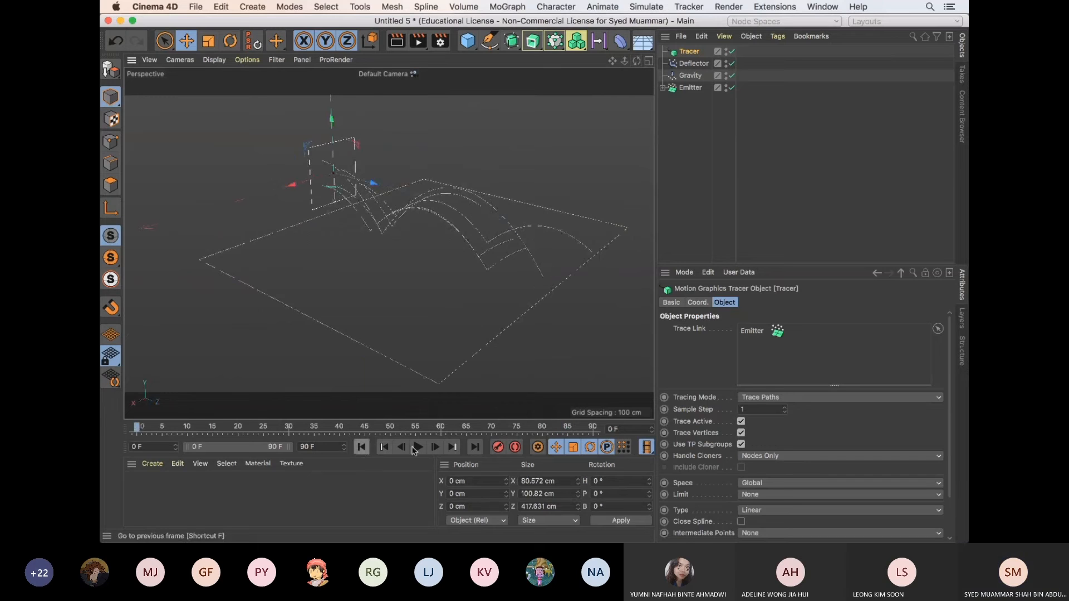
left_click(417, 447)
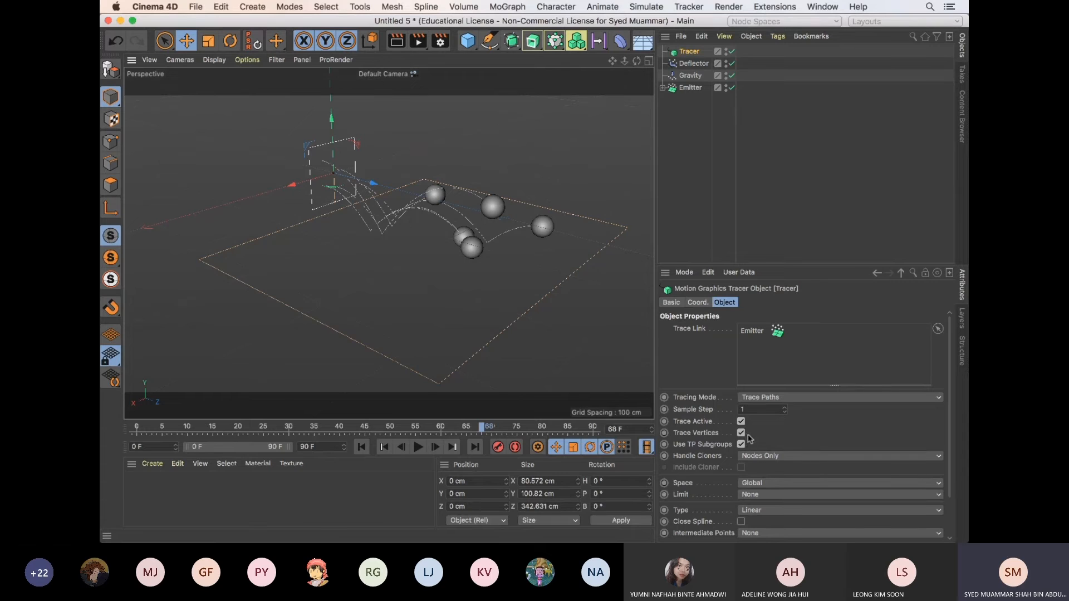
Turn off Trace Vertices for the Tracer and play the animation to check the traced paths
scroll(951, 420, "down", 1)
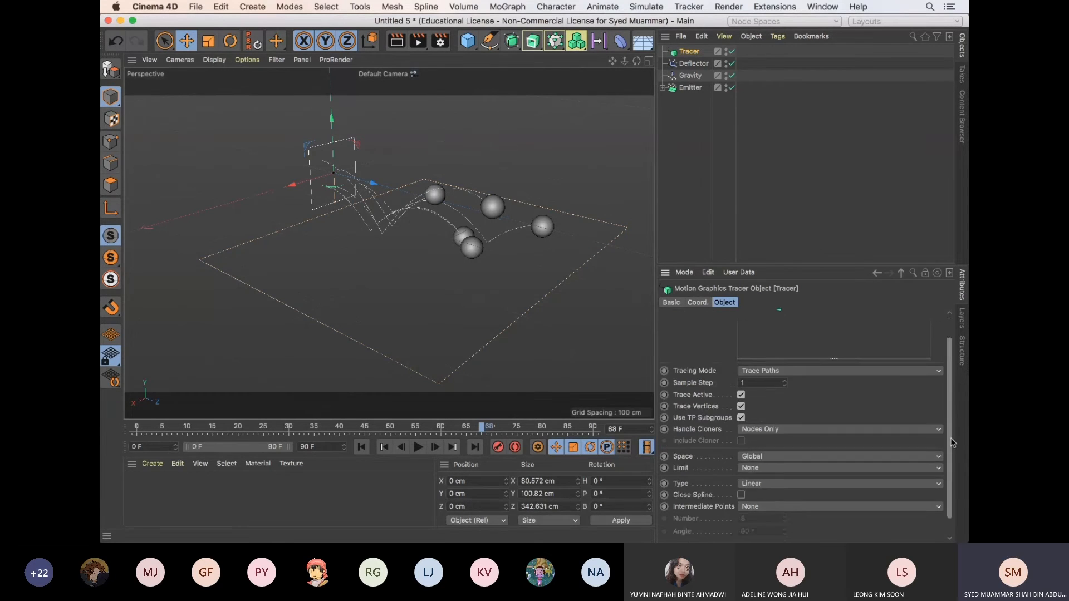
left_click(741, 419)
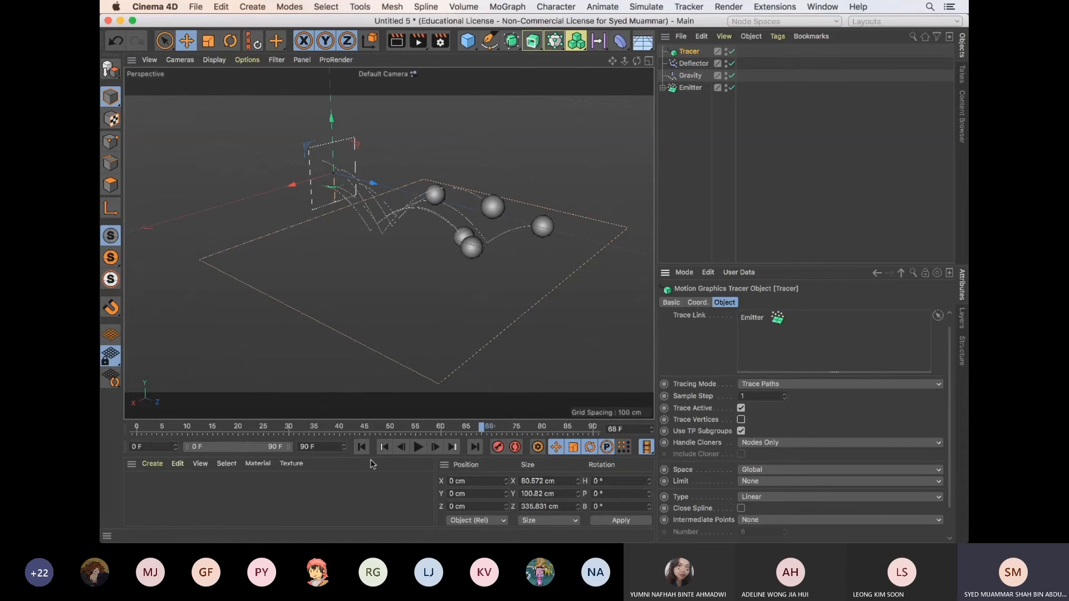
left_click(418, 448)
left_click(418, 448)
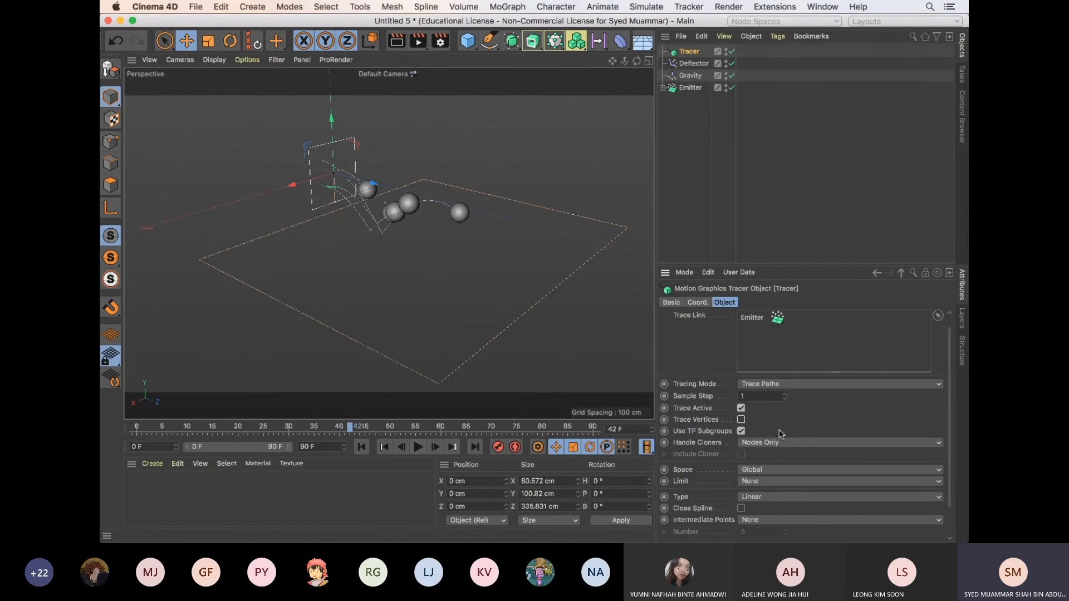
left_click(779, 442)
left_click(795, 433)
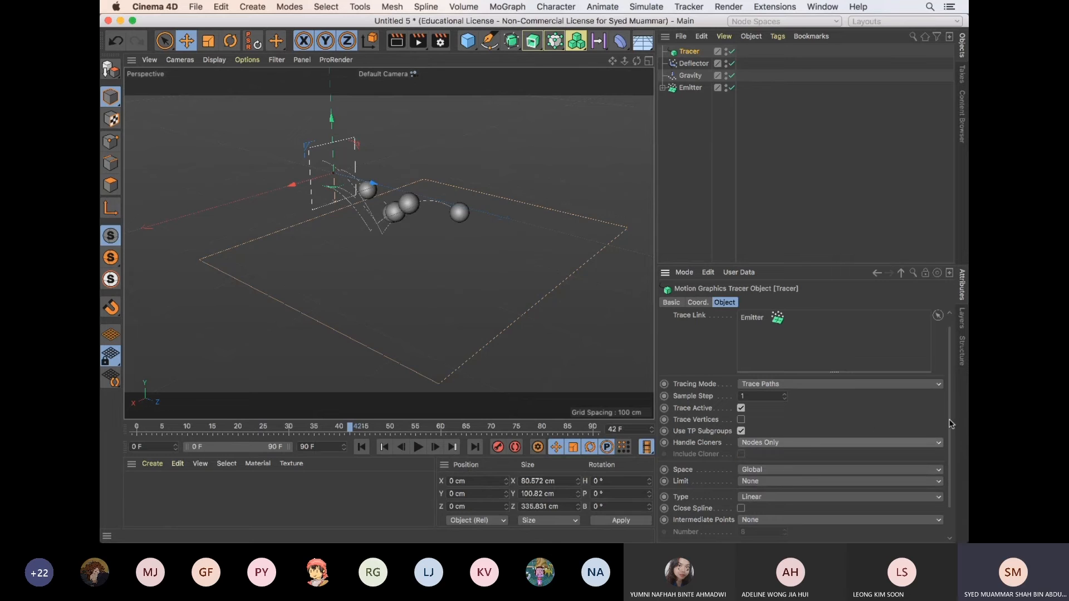
Set the Tracer's Limit to From End and play the animation from the first frame
scroll(933, 469, "down", 2)
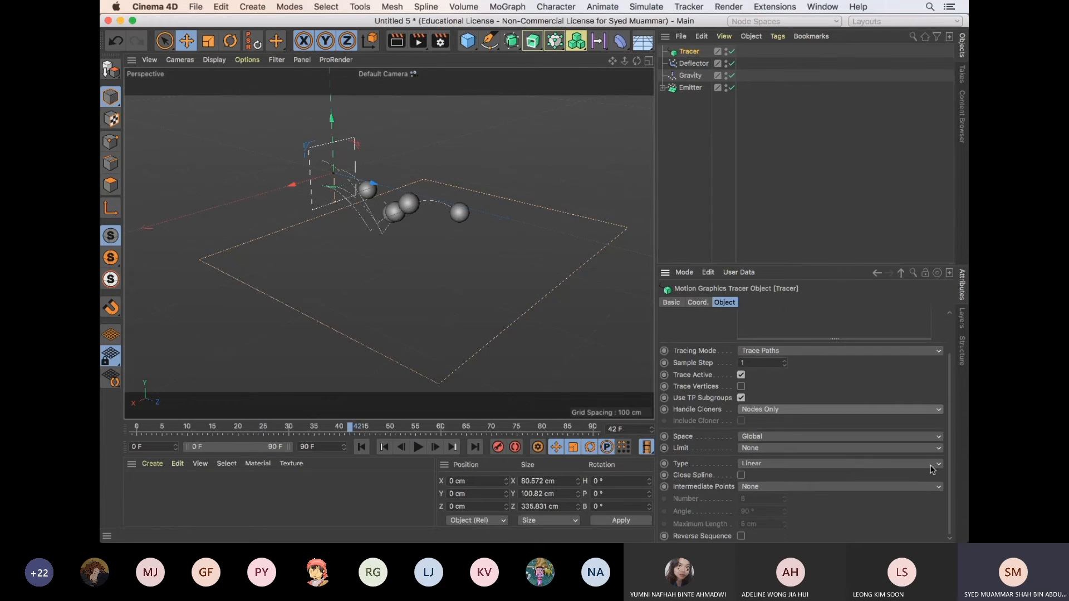
left_click(758, 449)
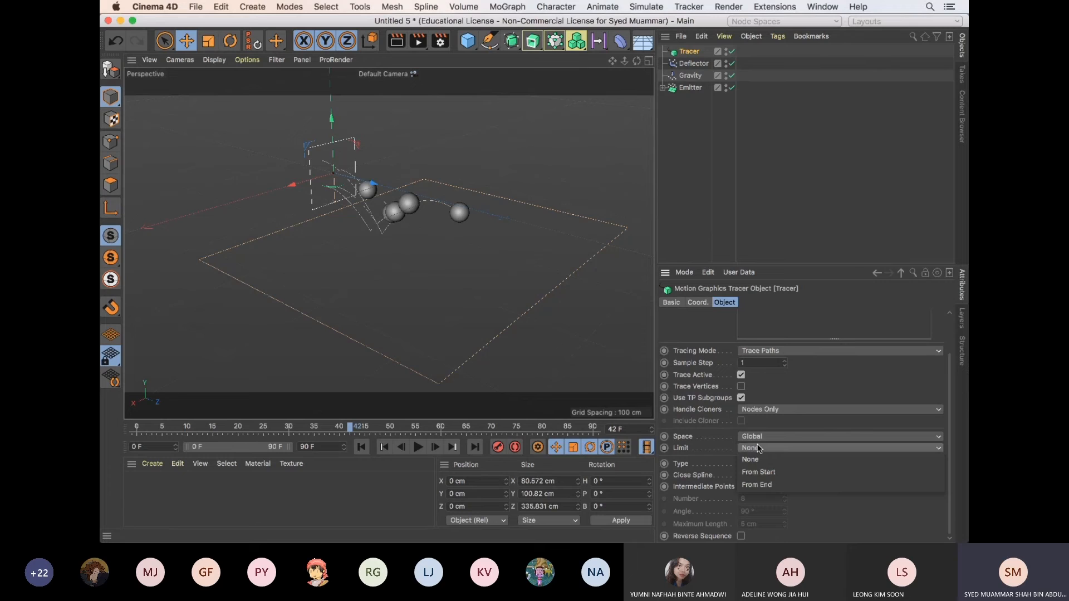
left_click(765, 428)
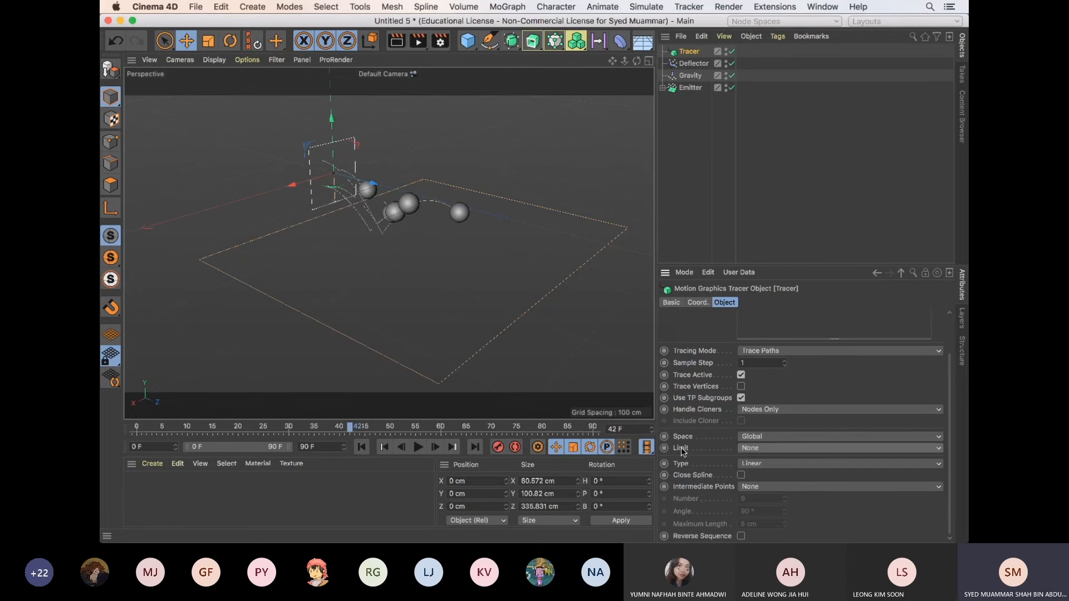
left_click(754, 451)
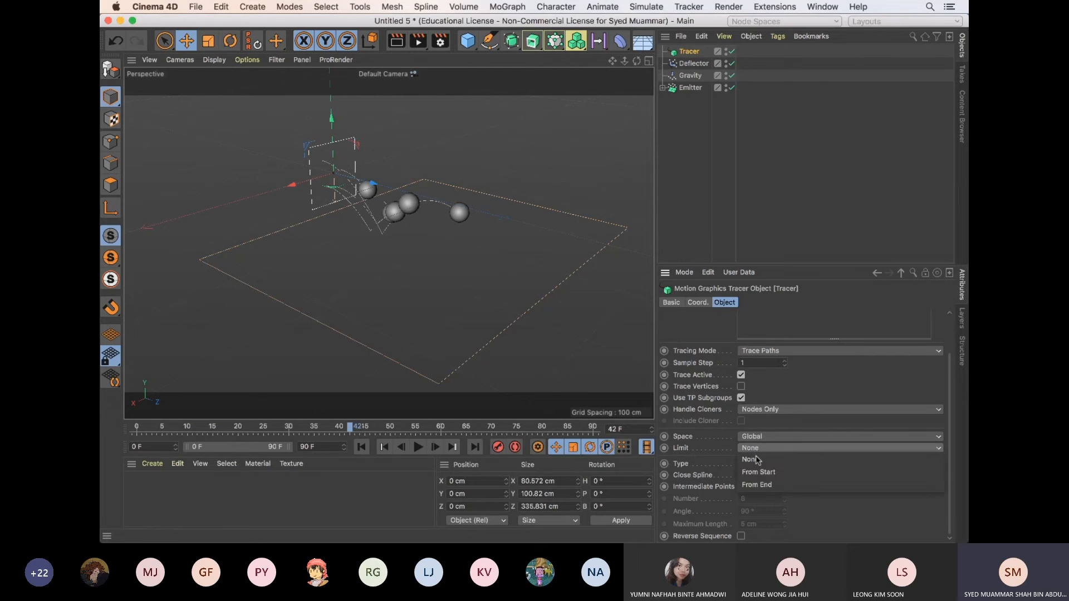
left_click(765, 488)
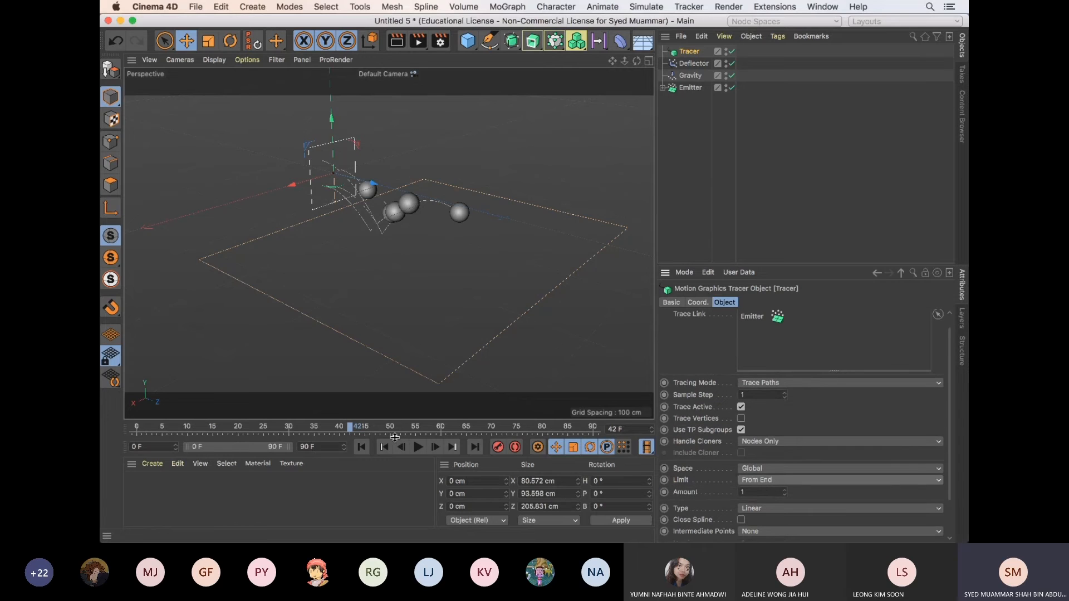
left_click(362, 447)
left_click(419, 451)
left_click(419, 451)
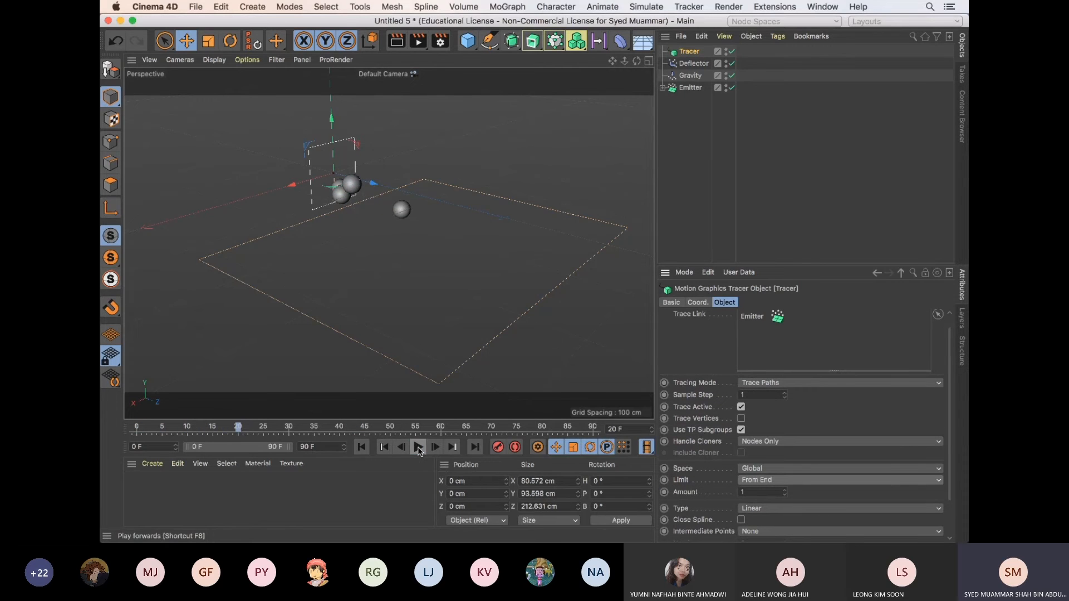
left_click(362, 448)
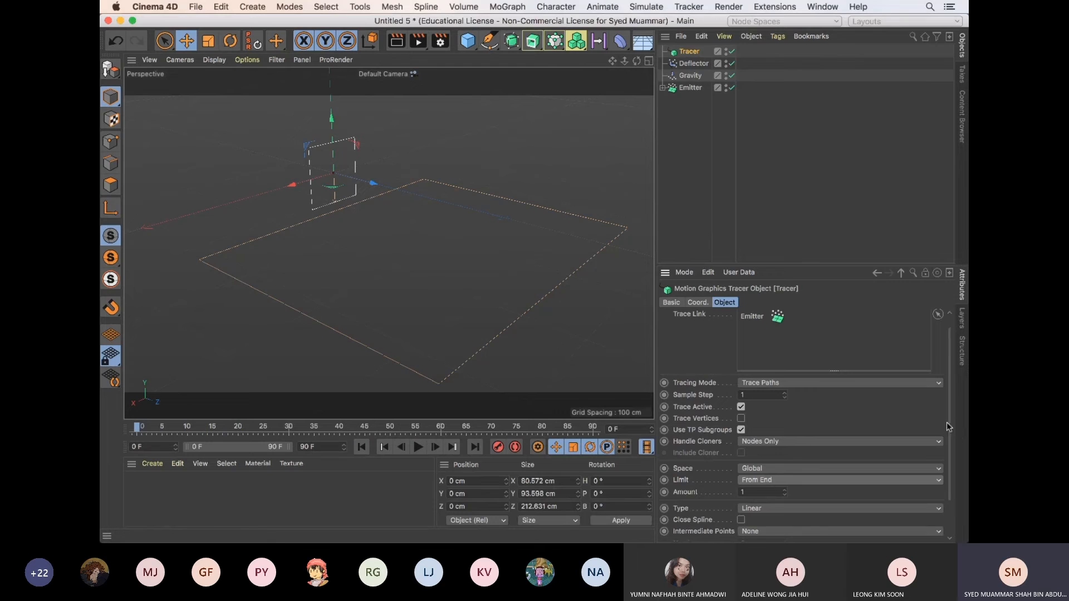
Set the Tracer's limit Amount to 20 and play the animation to check the trail length
scroll(946, 427, "down", 2)
left_click(755, 448)
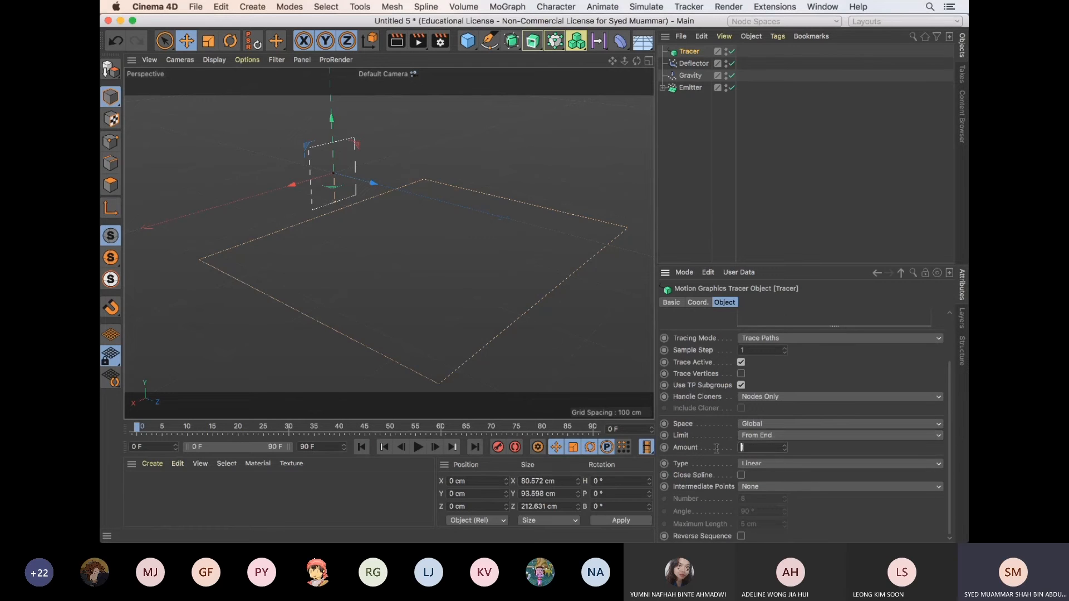
type("20")
key("Return")
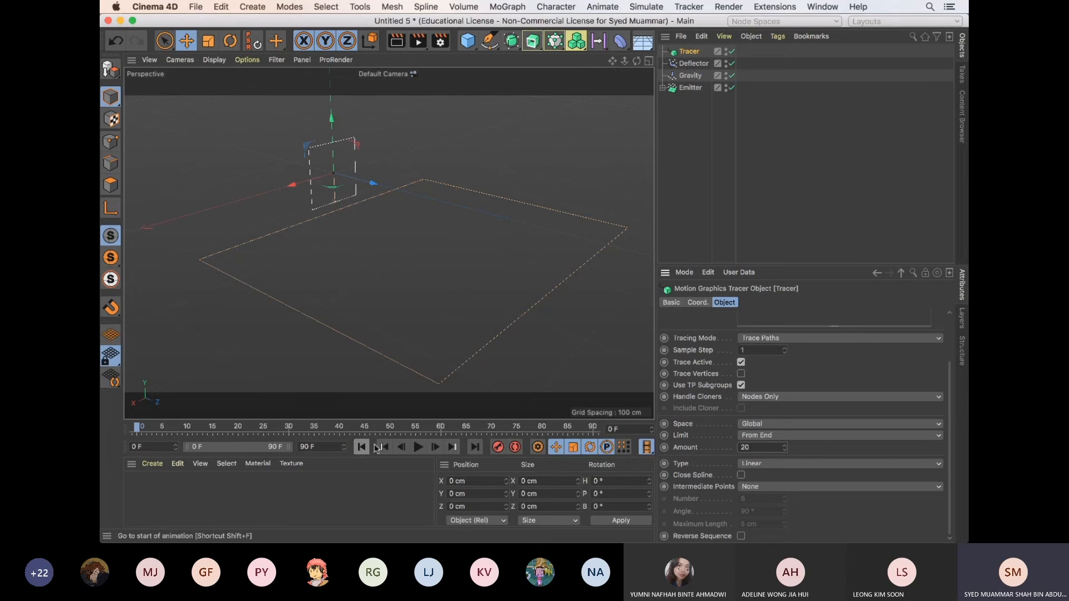
left_click(418, 447)
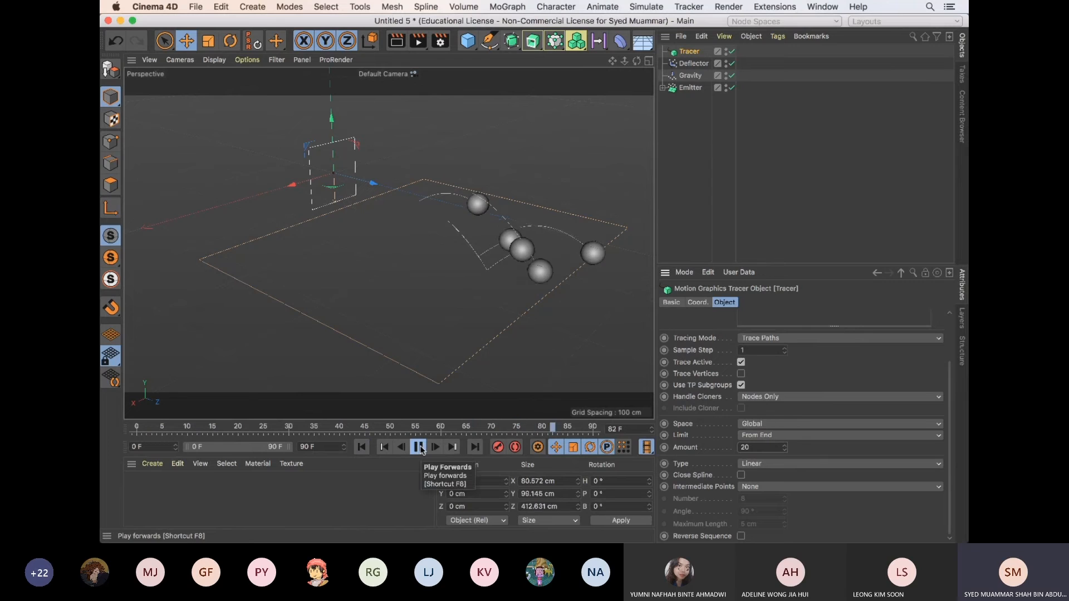
left_click(419, 447)
Try a limit Amount of 10 for the Tracer and play the animation from the first frame
left_click(771, 435)
left_click(717, 450)
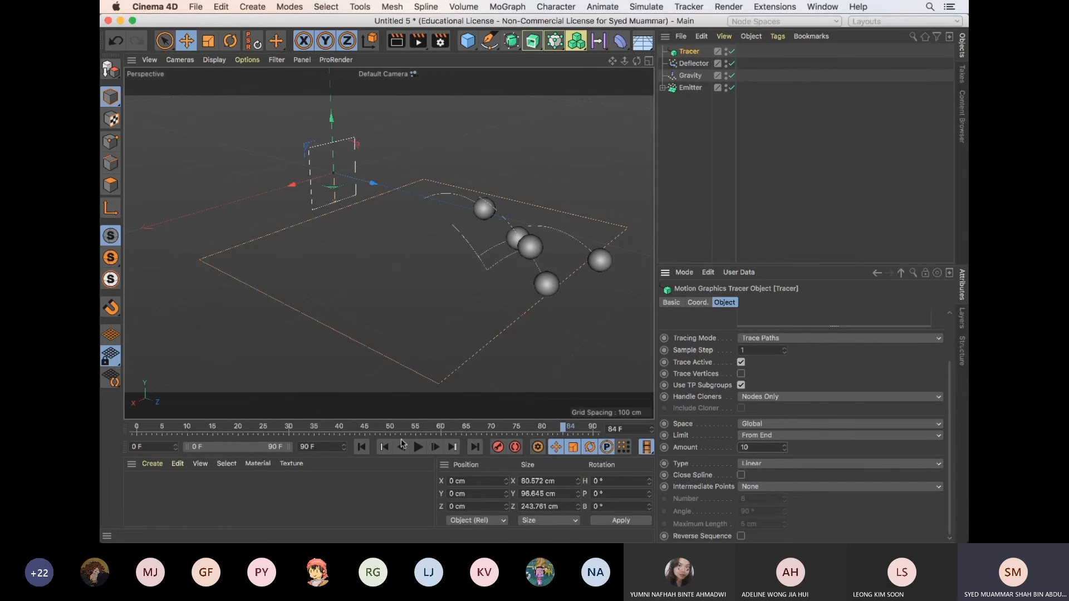
left_click(361, 447)
left_click(419, 447)
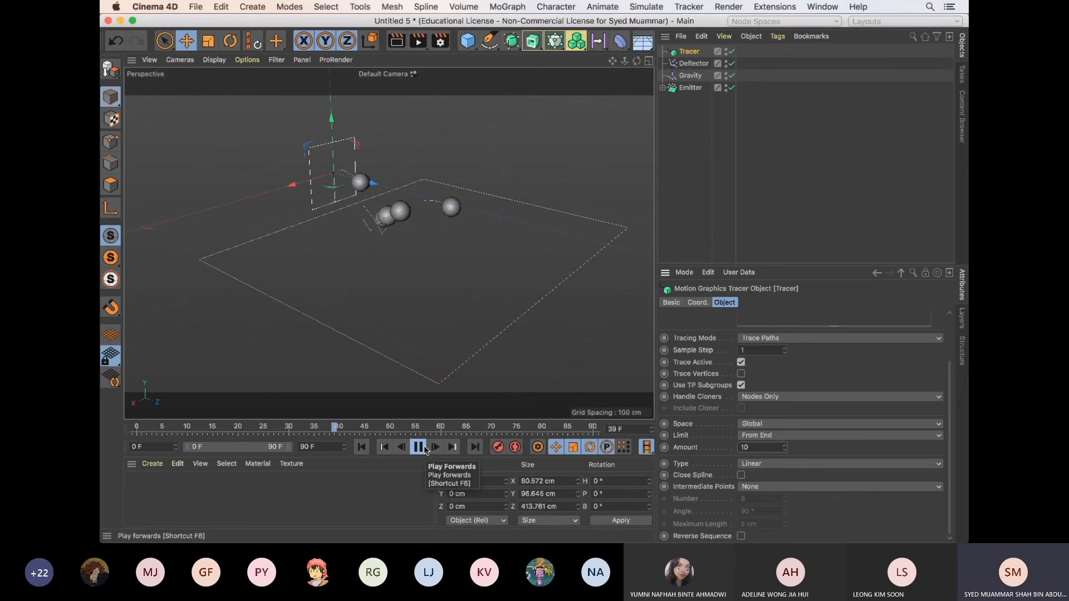
left_click(418, 447)
Try a limit Amount of 100 for the Tracer and replay the animation from the start
left_click_drag(751, 447, 730, 450)
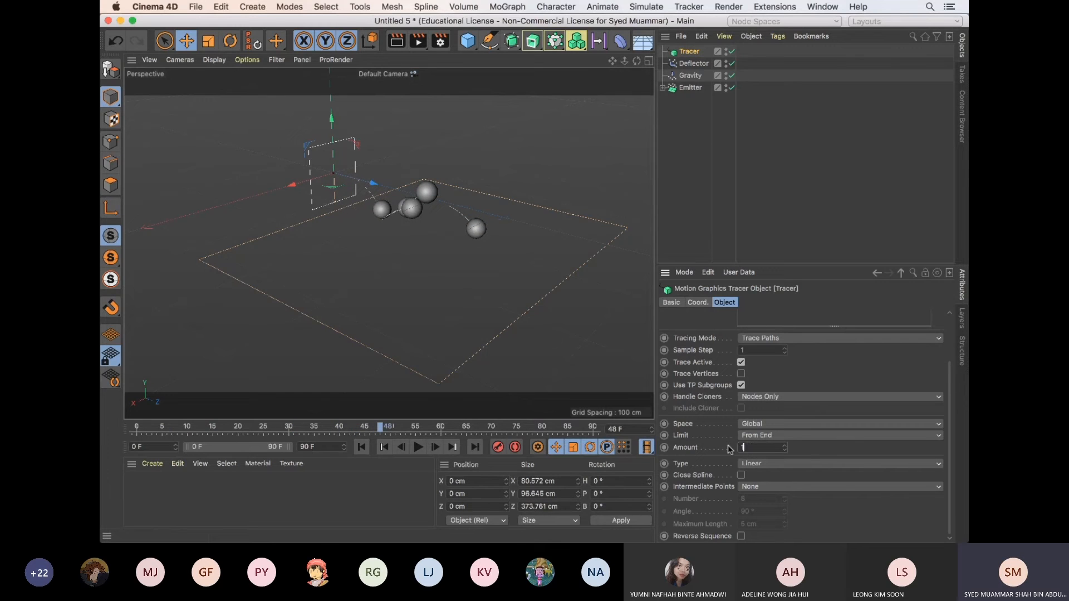
left_click(361, 447)
left_click(418, 447)
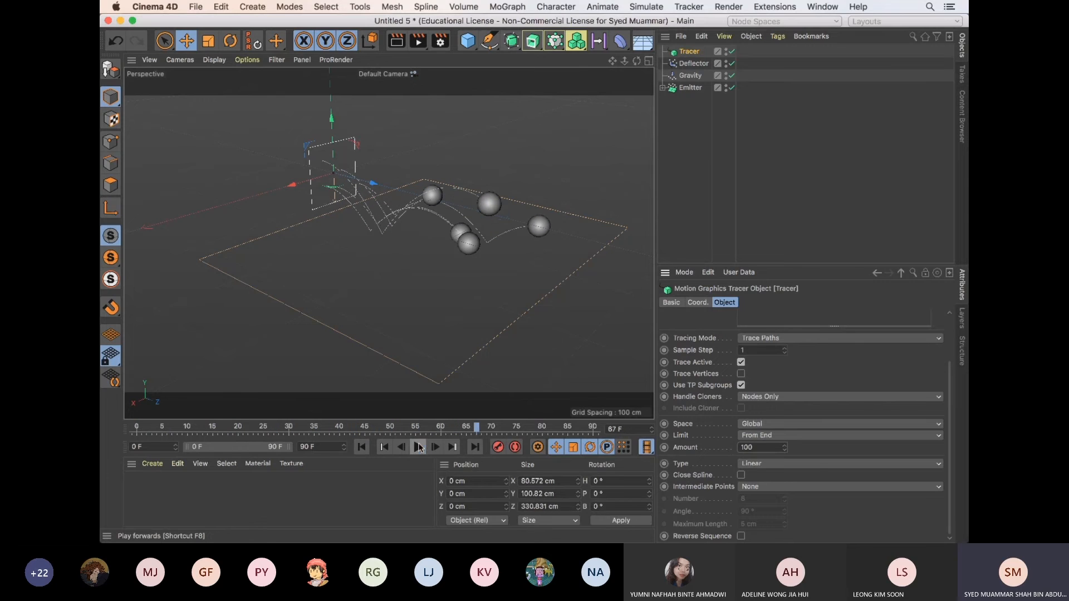
left_click(419, 447)
Set the Tracer's limit Amount back to 20 and replay the animation from the first frame
left_click_drag(758, 447, 692, 445)
type("20")
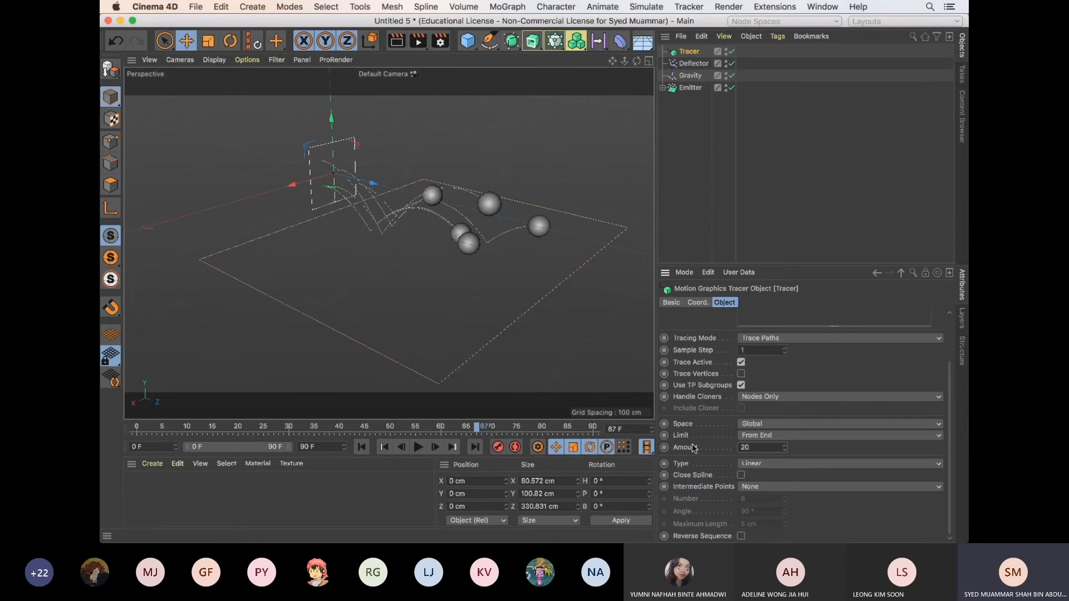
left_click(361, 448)
left_click(419, 447)
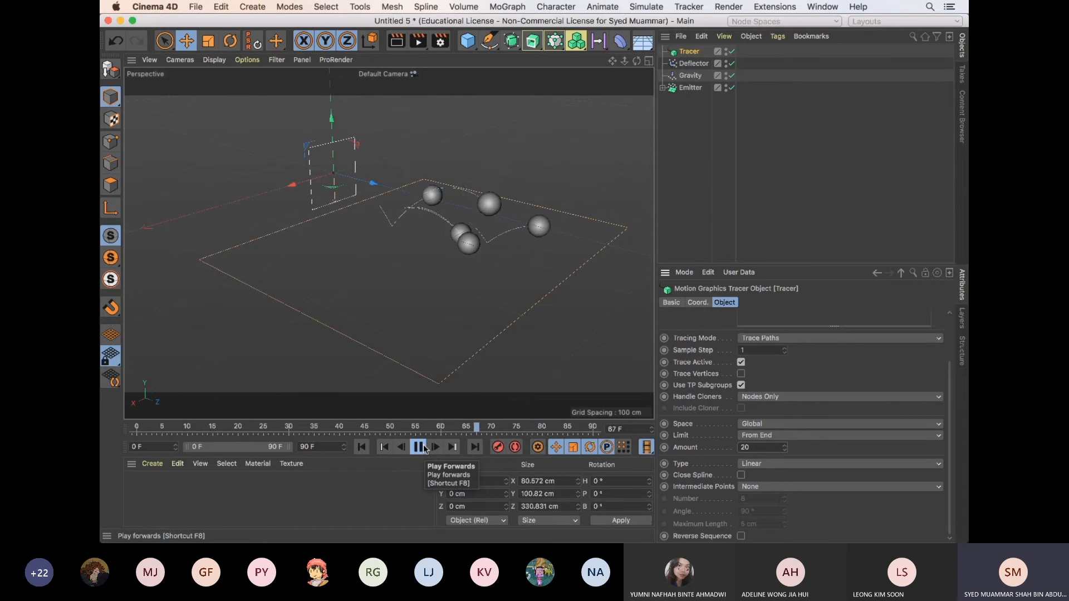
left_click(423, 449)
scroll(950, 362, "up", 2)
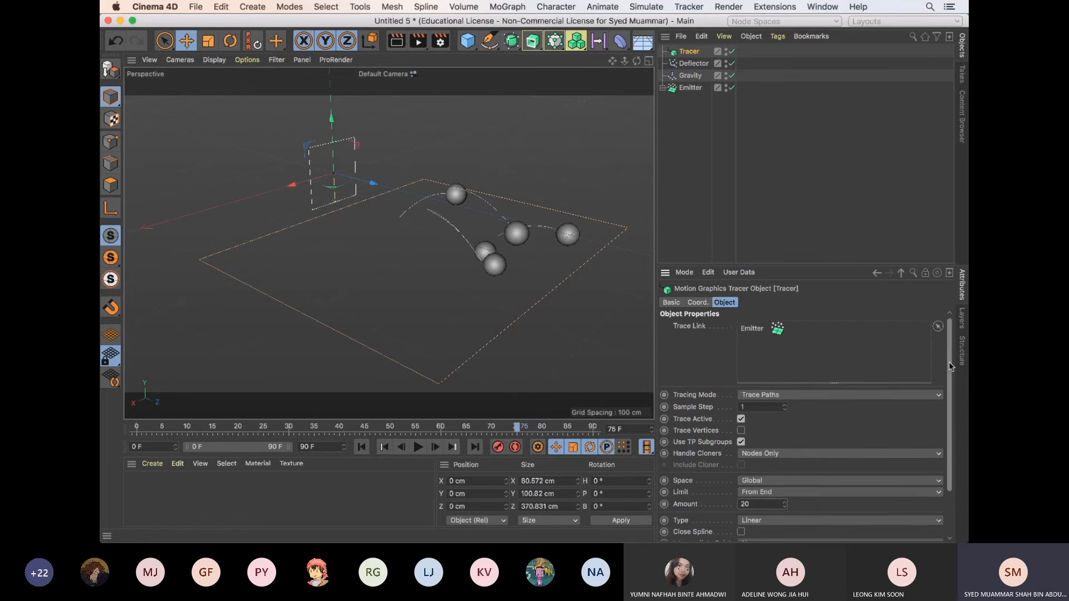
left_click_drag(951, 359, 947, 415)
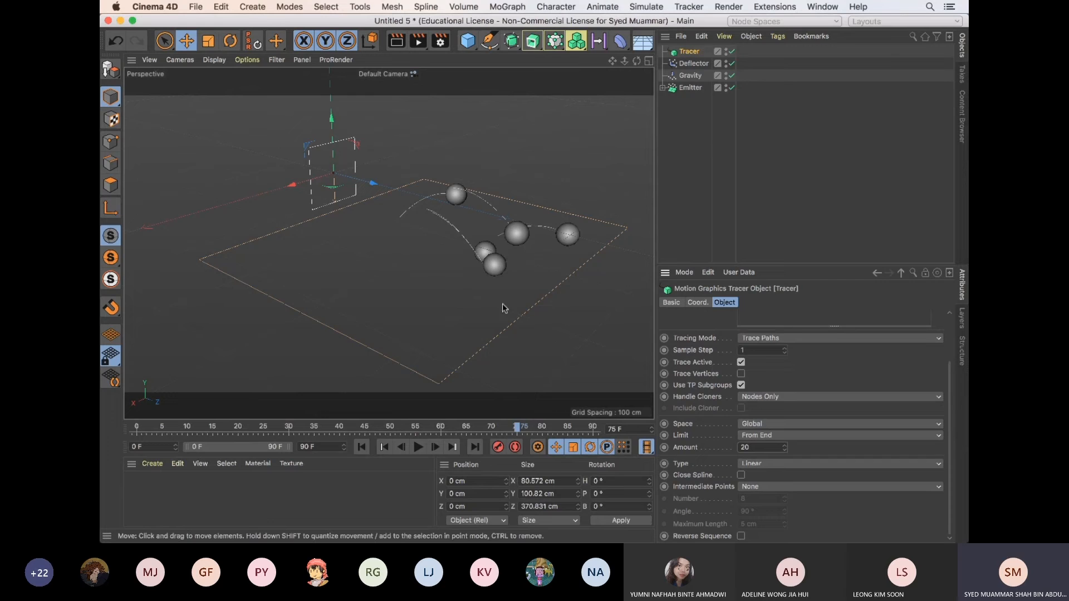
Render a close-up of the spheres and their traced paths in the viewport, and deselect the Tracer
left_click_drag(418, 269, 442, 275, "alt")
scroll(442, 275, "up", 4)
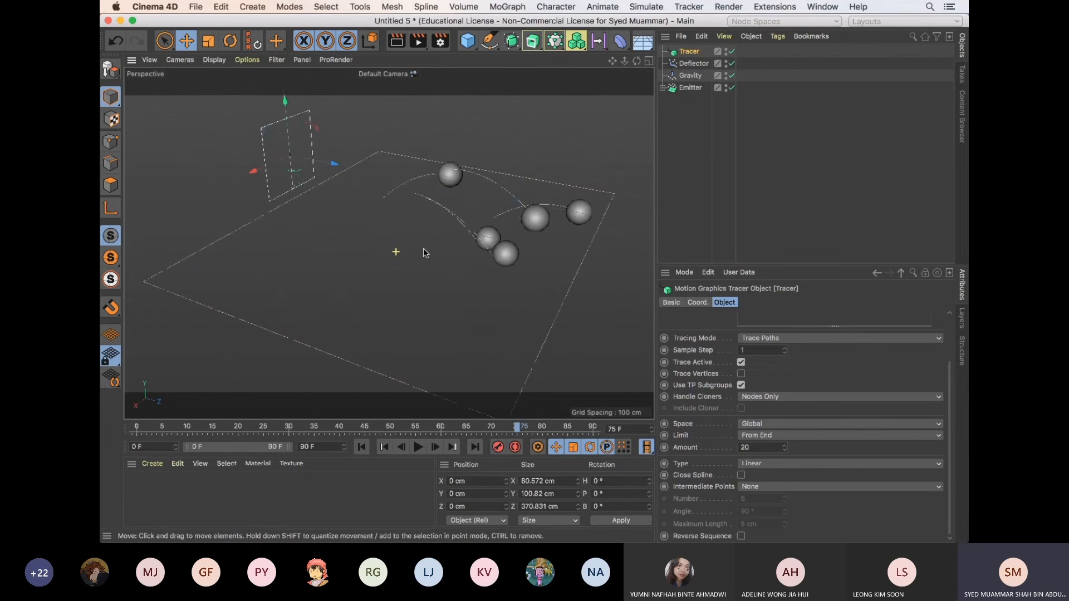
mouse_move(489, 241)
left_mouse_down("alt")
mouse_move(418, 267)
mouse_move(476, 228)
mouse_move(512, 236)
mouse_move(579, 214)
mouse_move(485, 207)
mouse_move(498, 256)
mouse_move(587, 247)
left_mouse_up("alt")
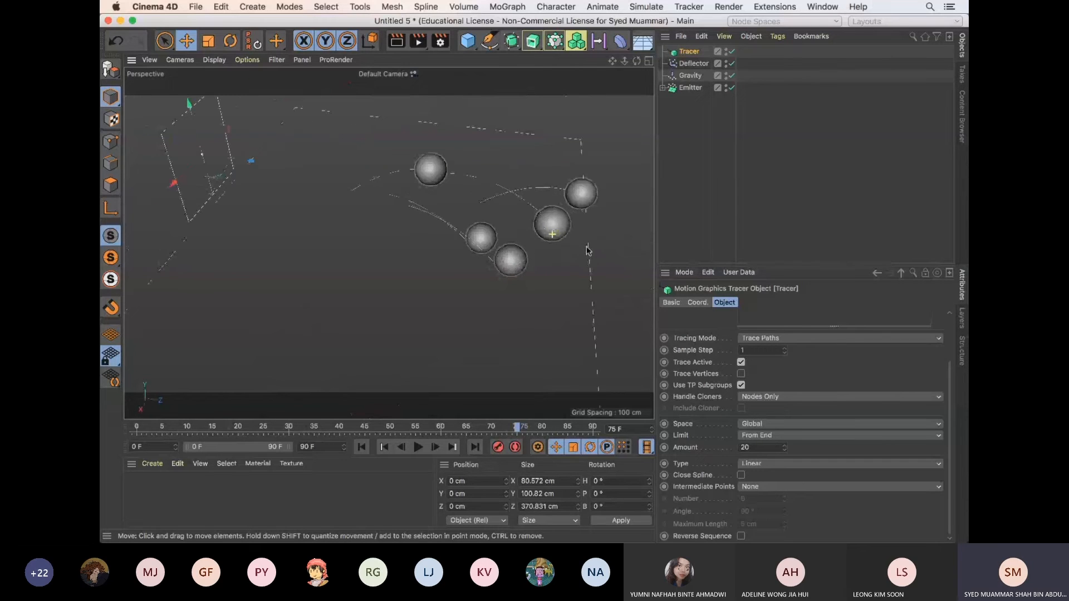
key("ctrl+r")
left_click(442, 201)
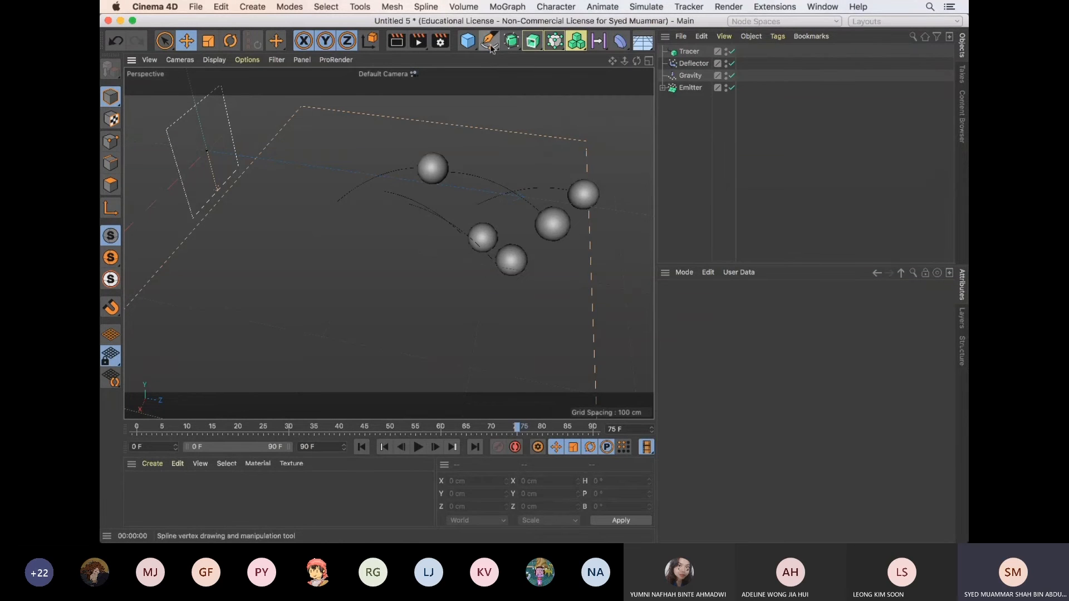
Add a Circle spline to the scene
scroll(539, 131, "down", 6)
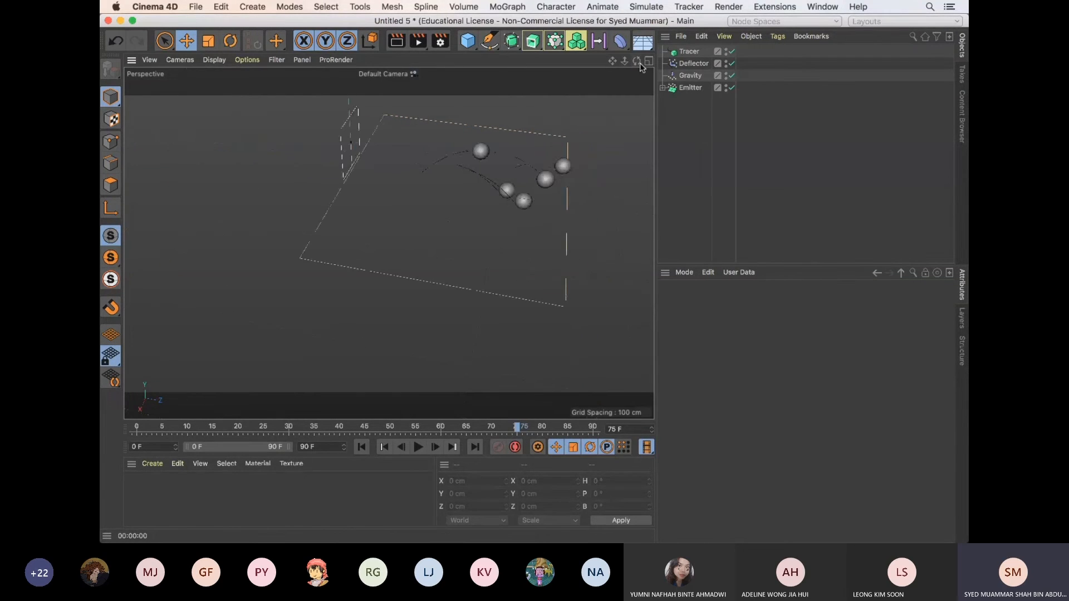
left_click_drag(637, 61, 599, 93)
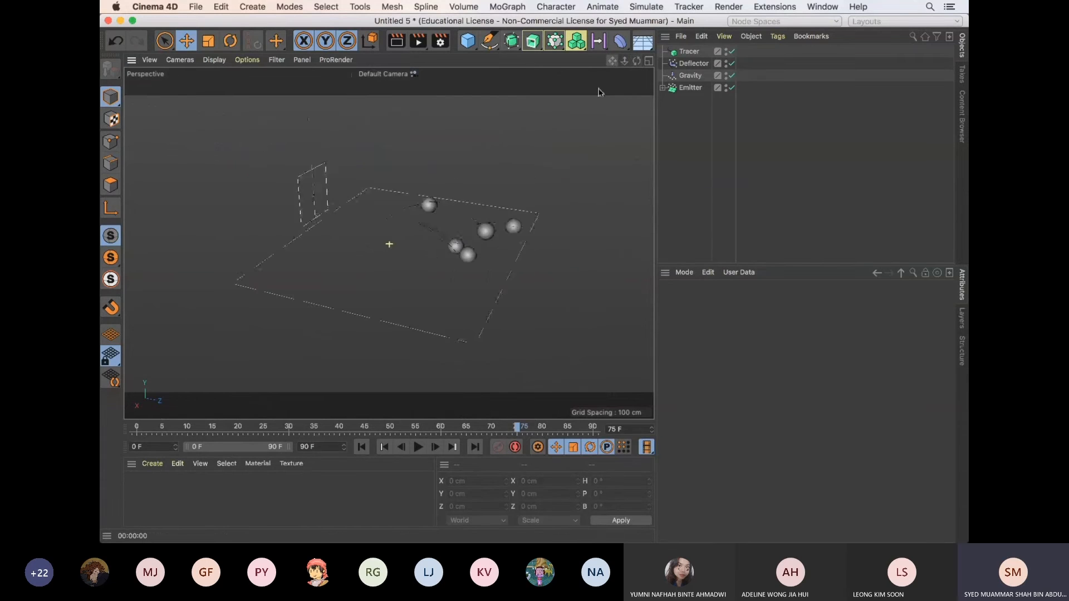
scroll(496, 131, "up", 4)
left_click(489, 41)
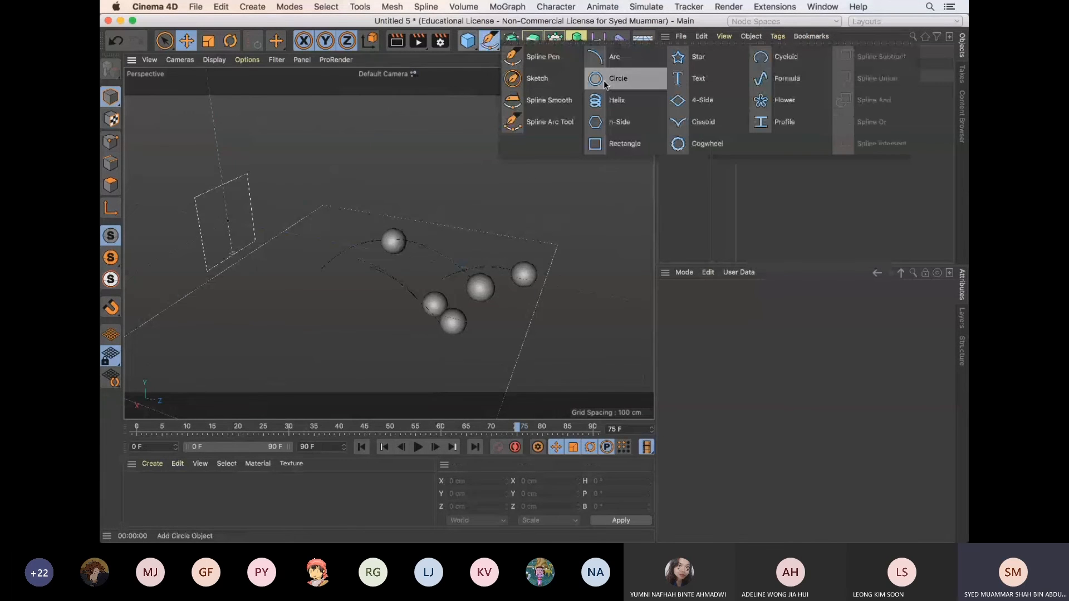
left_click(603, 80)
Switch to the particle_tracer.c4d project to examine its Sweep hierarchy, and return to the Untitled 5 project
key("v")
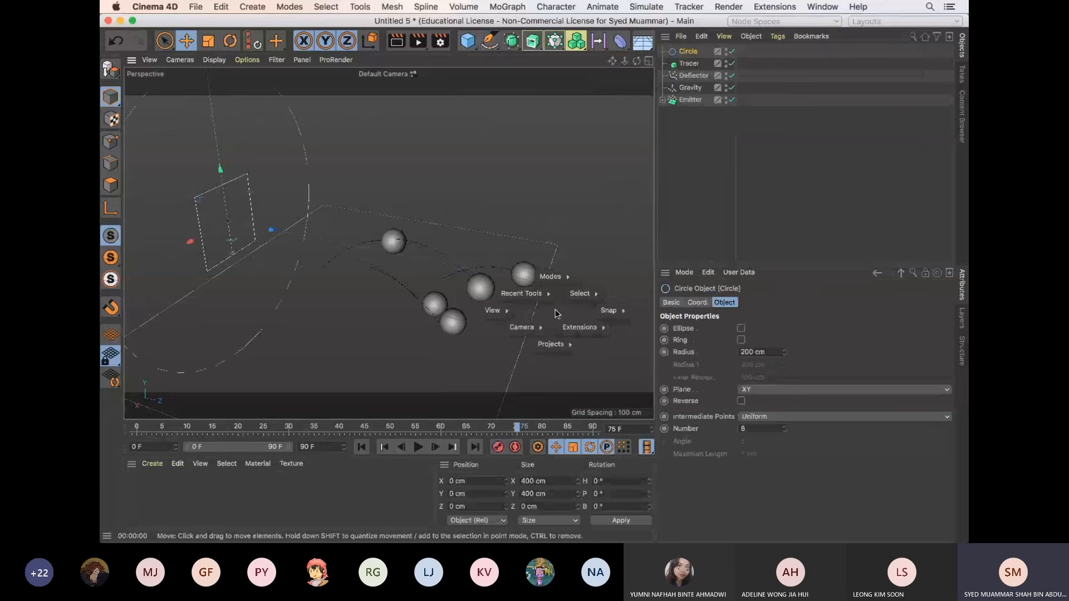
mouse_move(550, 344)
left_click(557, 370)
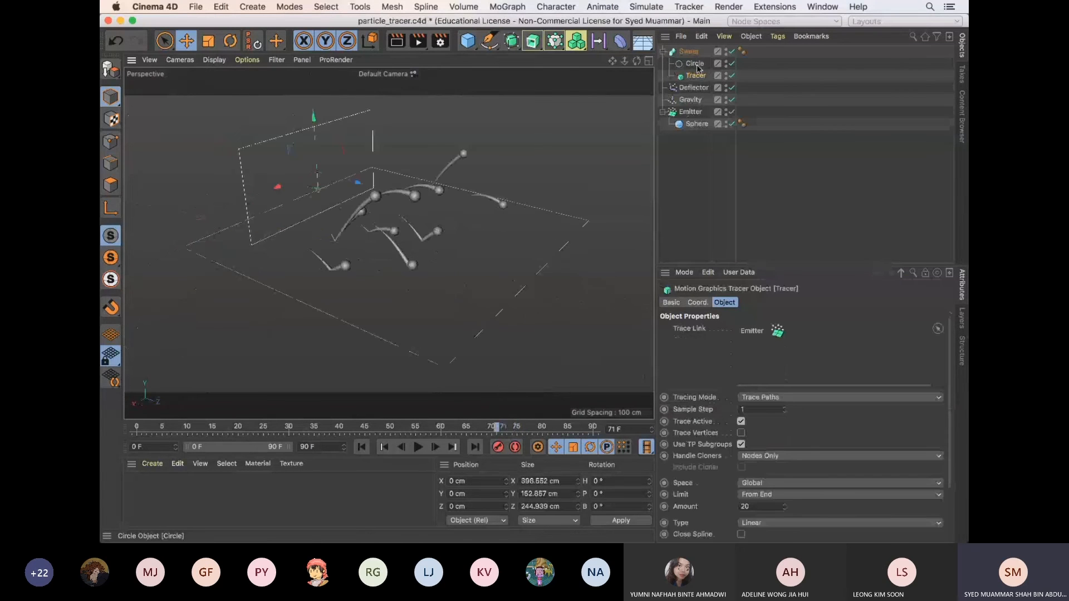
key("v")
left_click(589, 317)
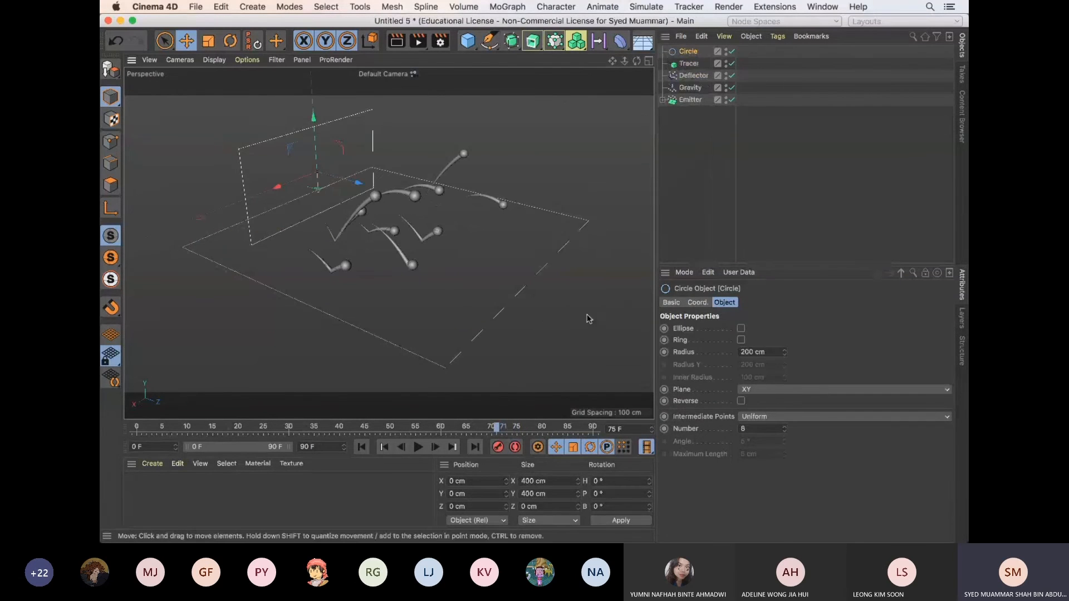
Set the Circle spline's radius to 5 cm
scroll(480, 210, "down", 5)
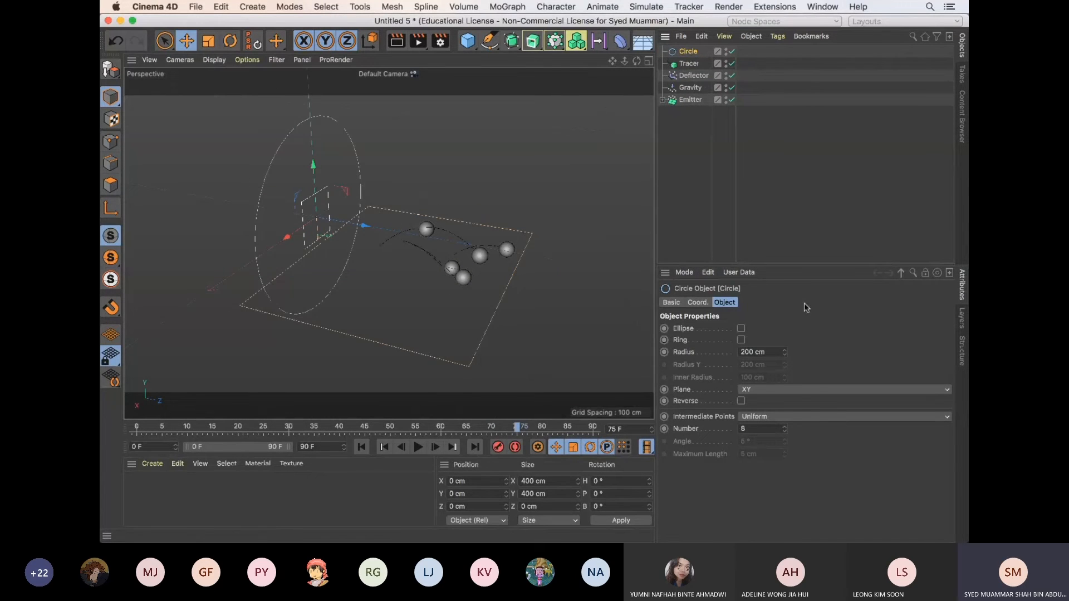
left_click(768, 353)
type("5")
key("Return")
Add a Sweep generator and nest the Circle and the Tracer under it, with the Circle above the Tracer
left_click_drag(513, 48, 585, 124)
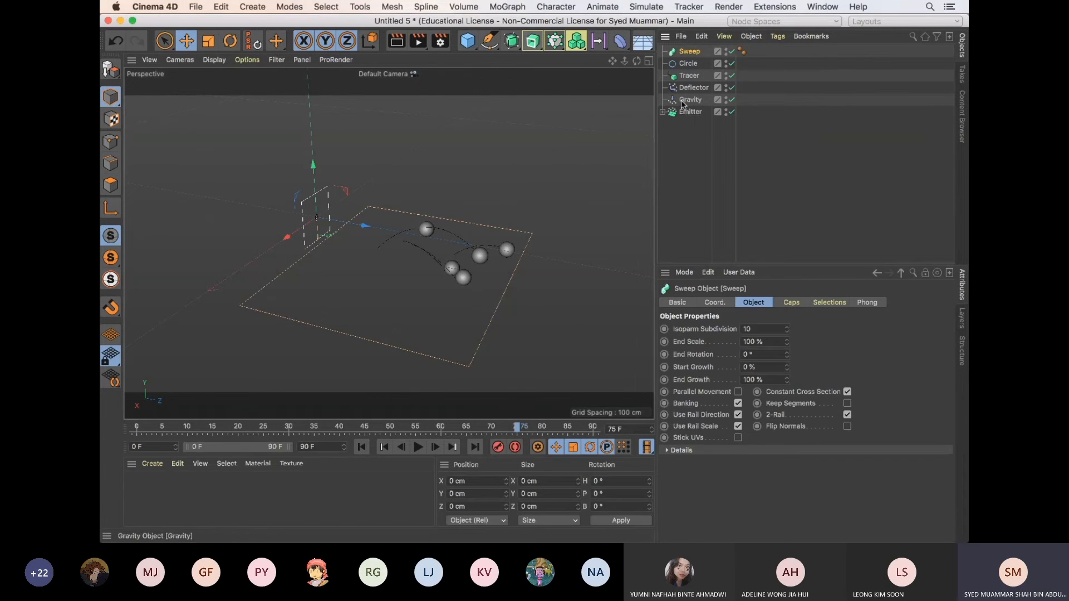
left_click(690, 63)
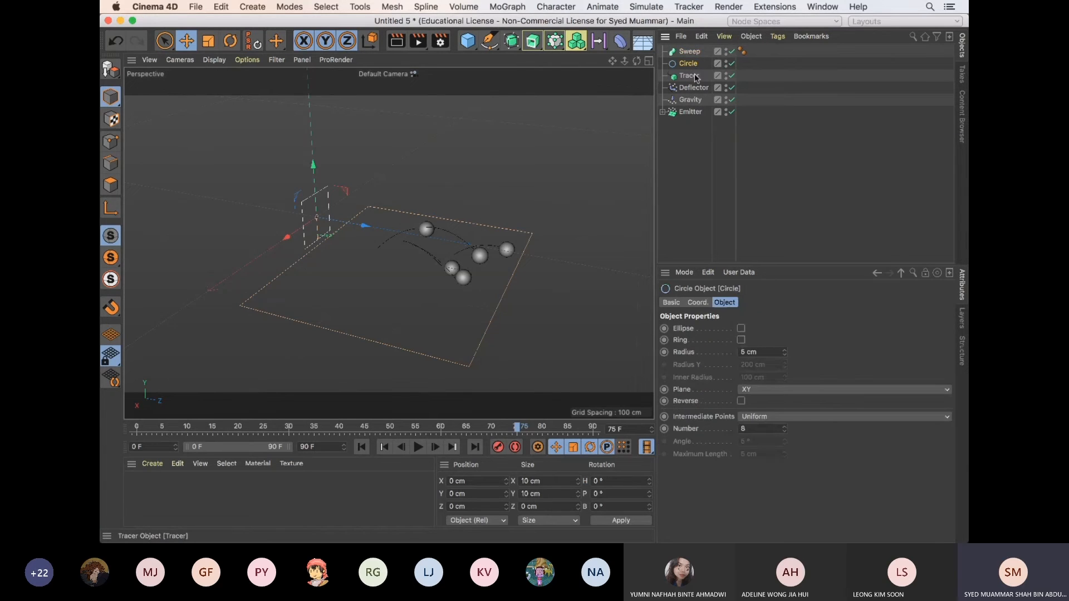
left_click(693, 74)
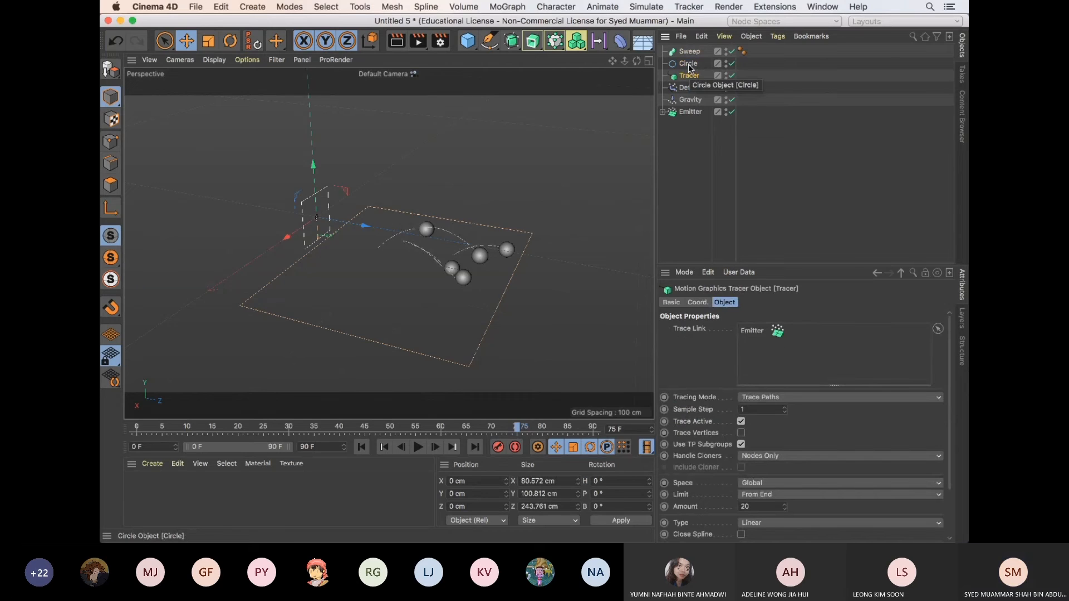
left_click(689, 64)
left_click(775, 76)
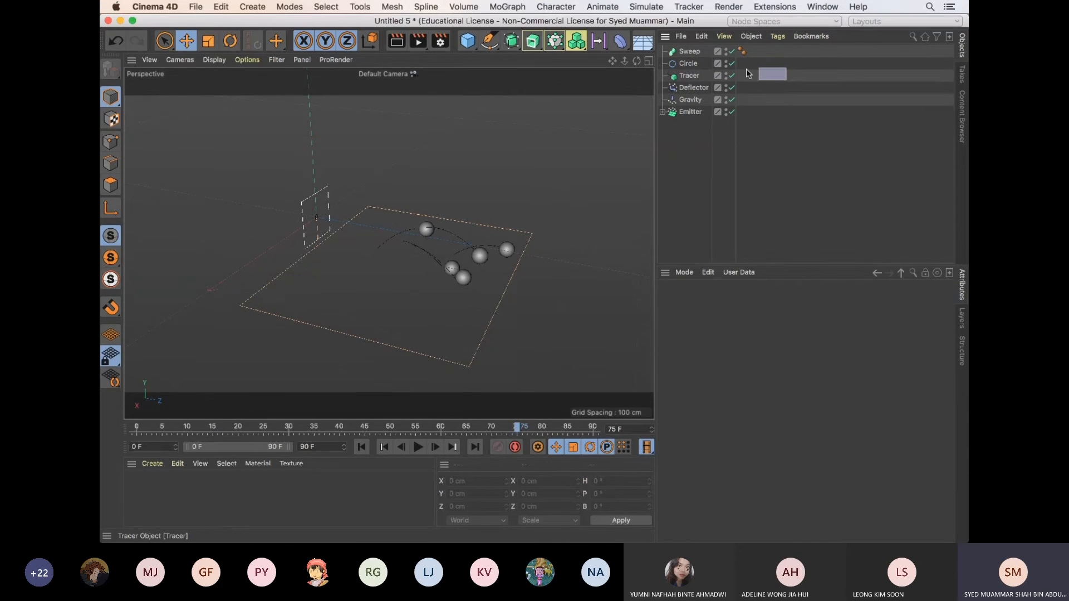
left_click(689, 64)
left_click(692, 76)
left_click(690, 64)
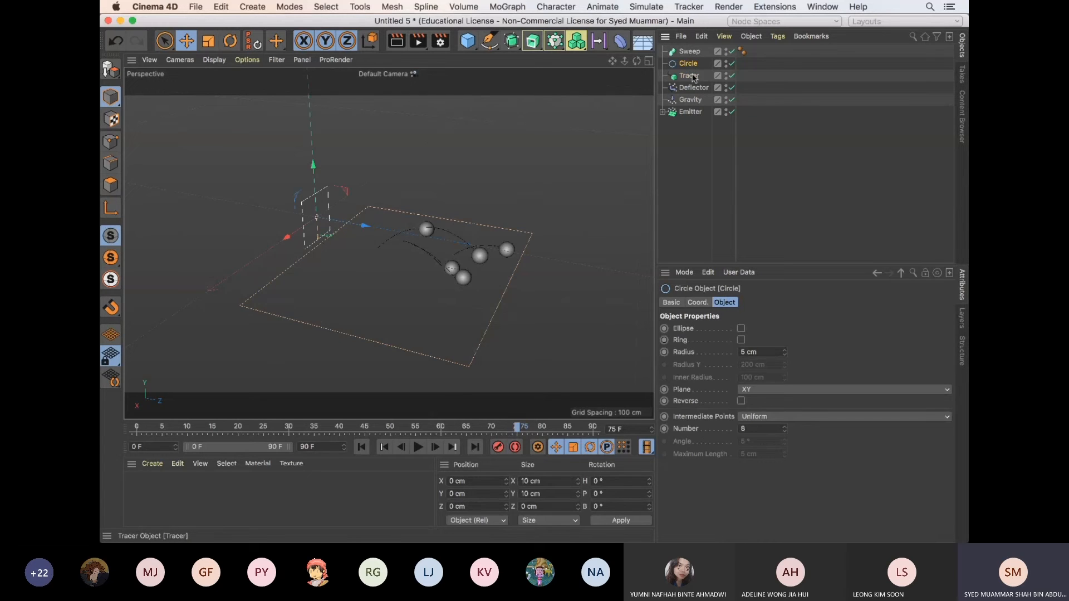
left_click(691, 76, "shift")
mouse_move(683, 68)
left_mouse_down()
mouse_move(698, 63)
mouse_move(693, 53)
left_mouse_up()
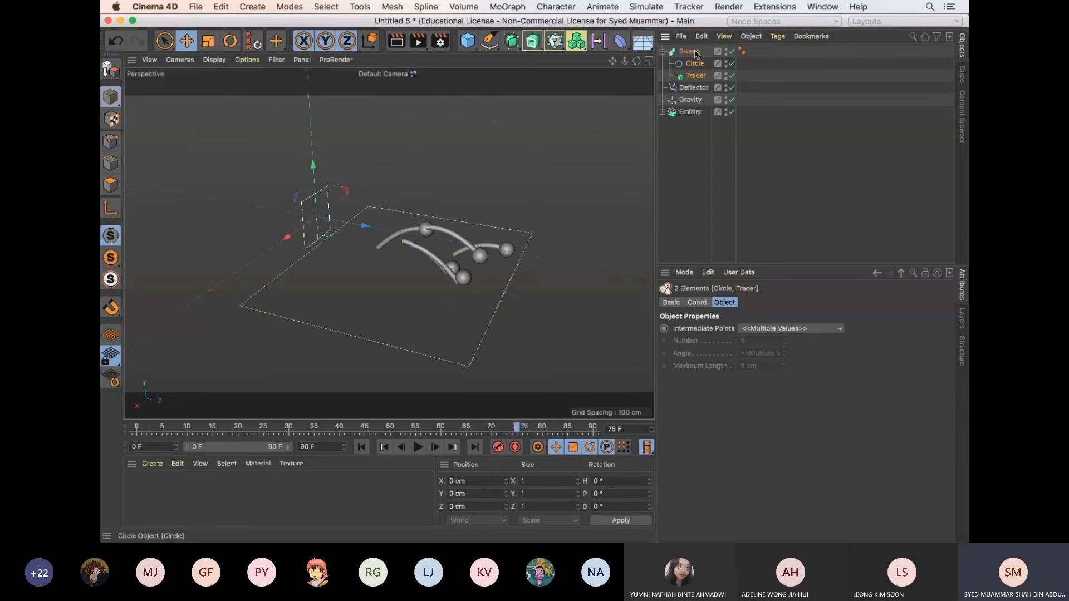
left_click(690, 51)
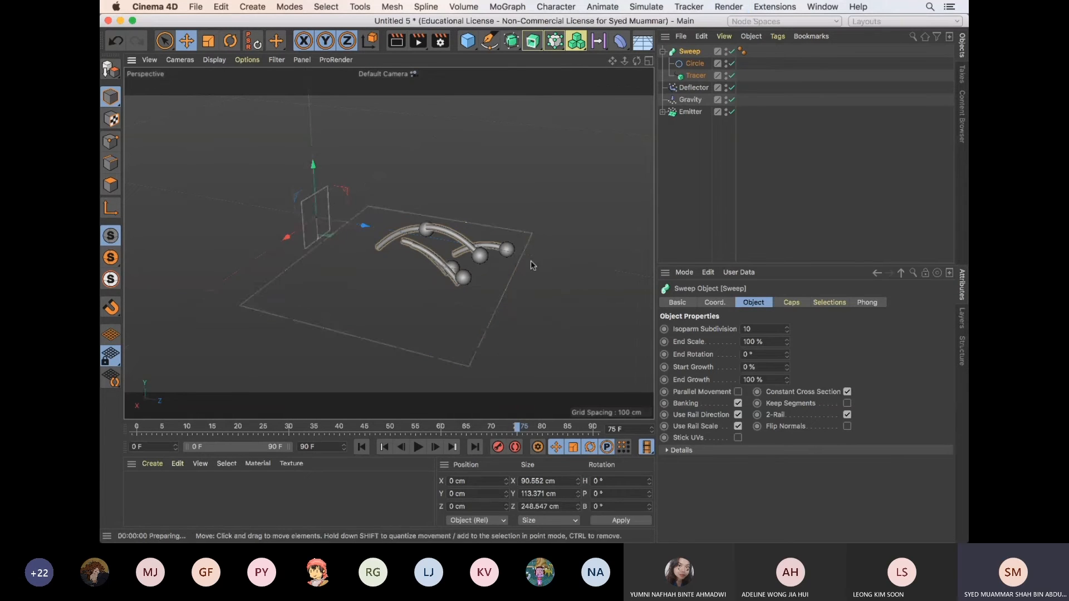
left_click(551, 264)
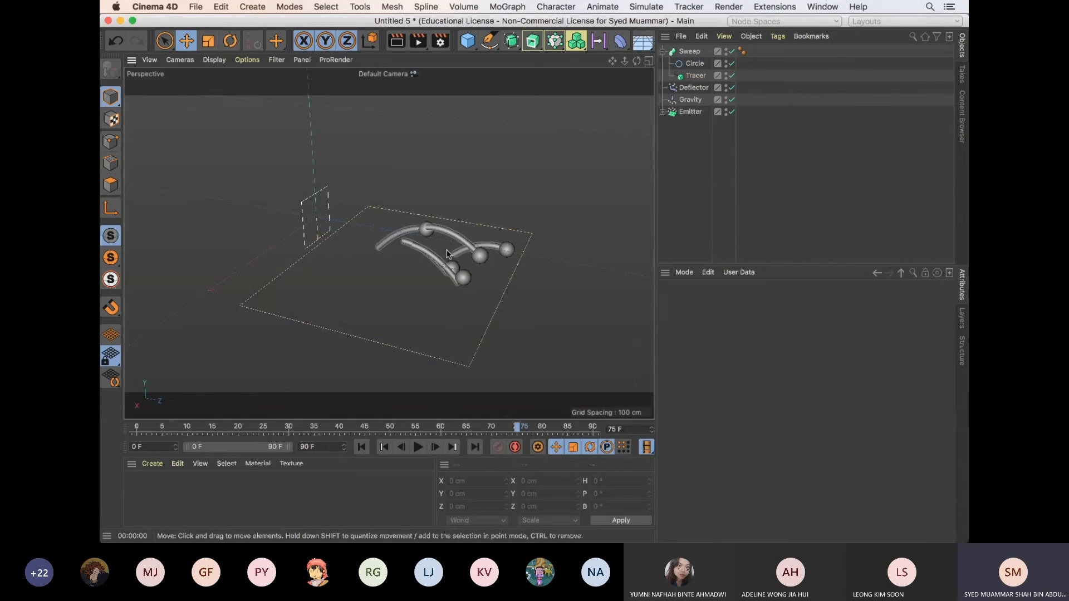
Play the animation from the first frame to preview the swept trails, and inspect the tubes behind the spheres up close
left_click(361, 448)
left_click(418, 448)
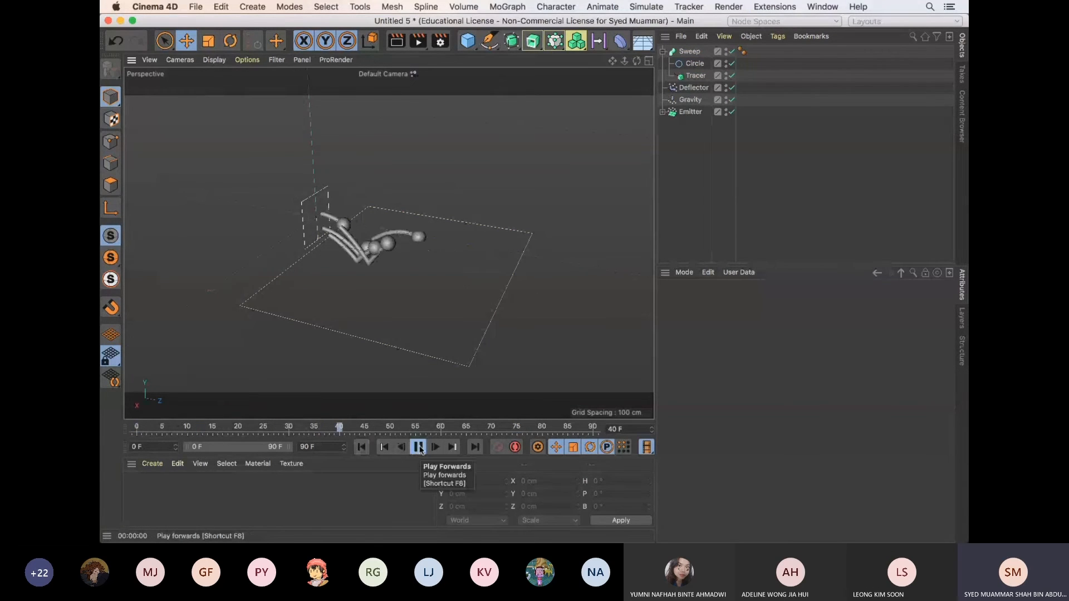
left_click(419, 448)
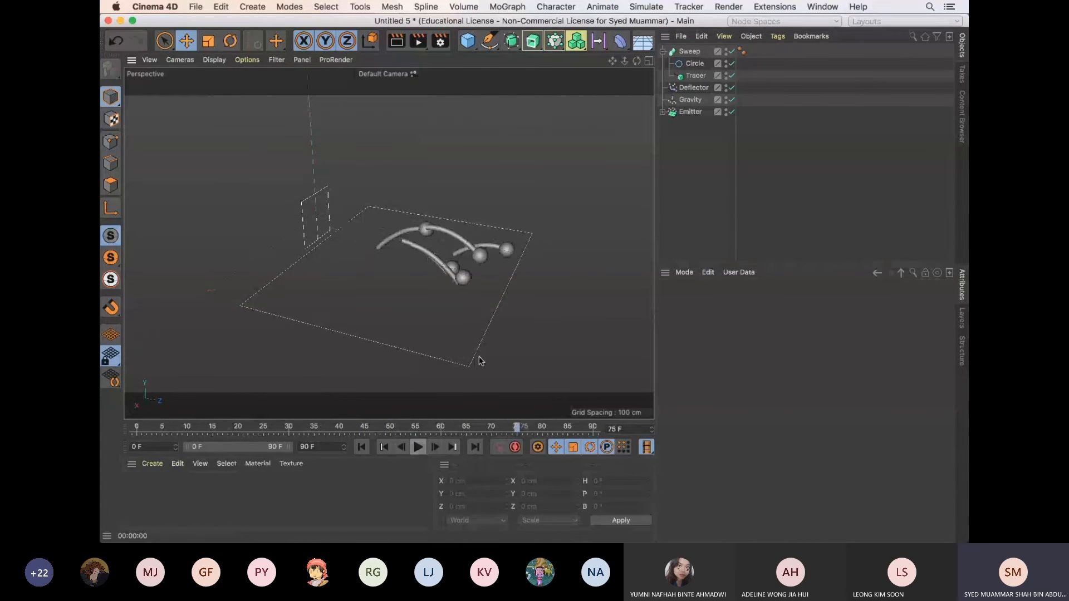
right_click_drag(416, 308, 573, 245, "alt")
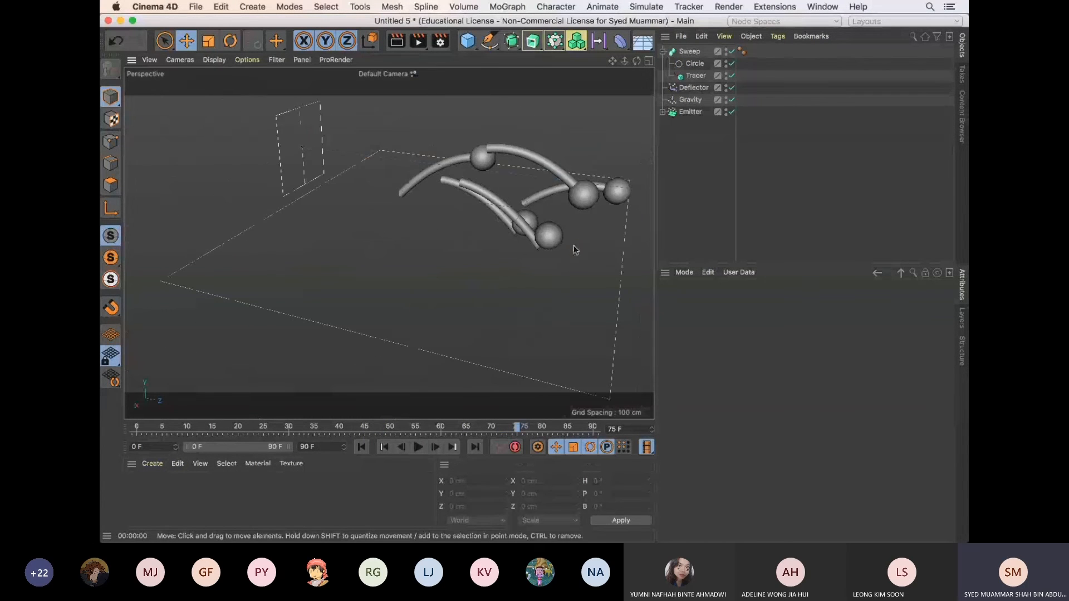
middle_click_drag(573, 245, 520, 264, "alt")
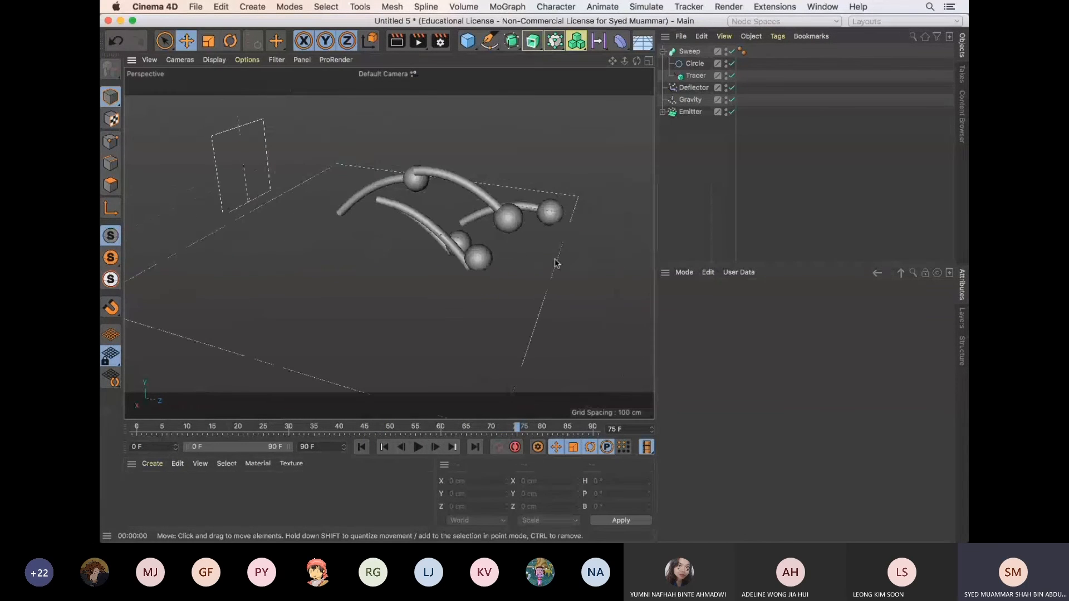
left_click(695, 64)
left_click_drag(493, 238, 465, 217, "alt")
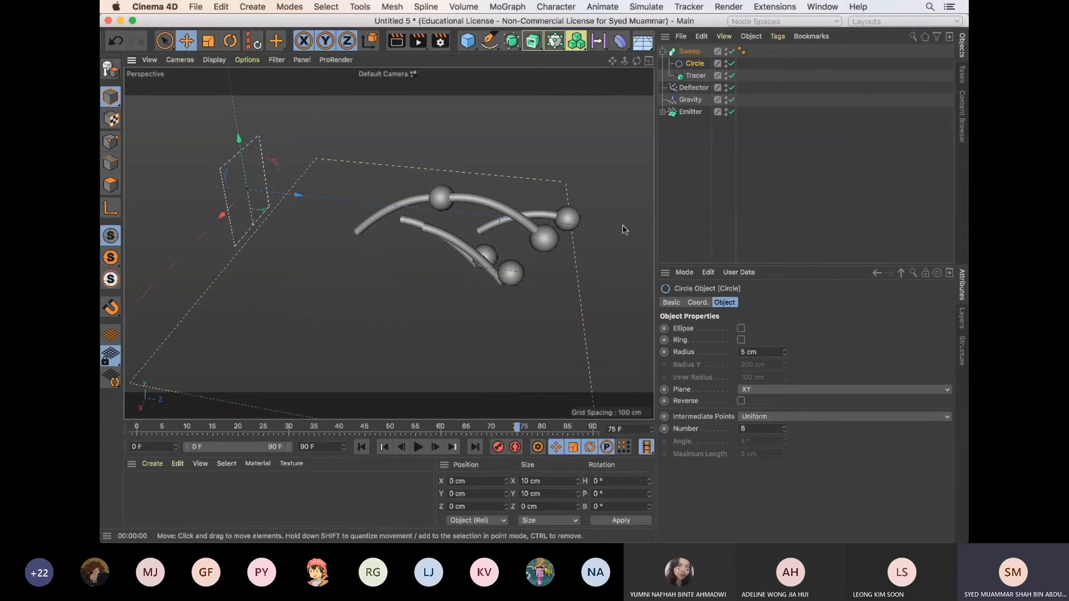
Taper the trails by lowering the start point of the Sweep's Scale curve to 0 in its details, and deselect the Sweep
left_click(693, 52)
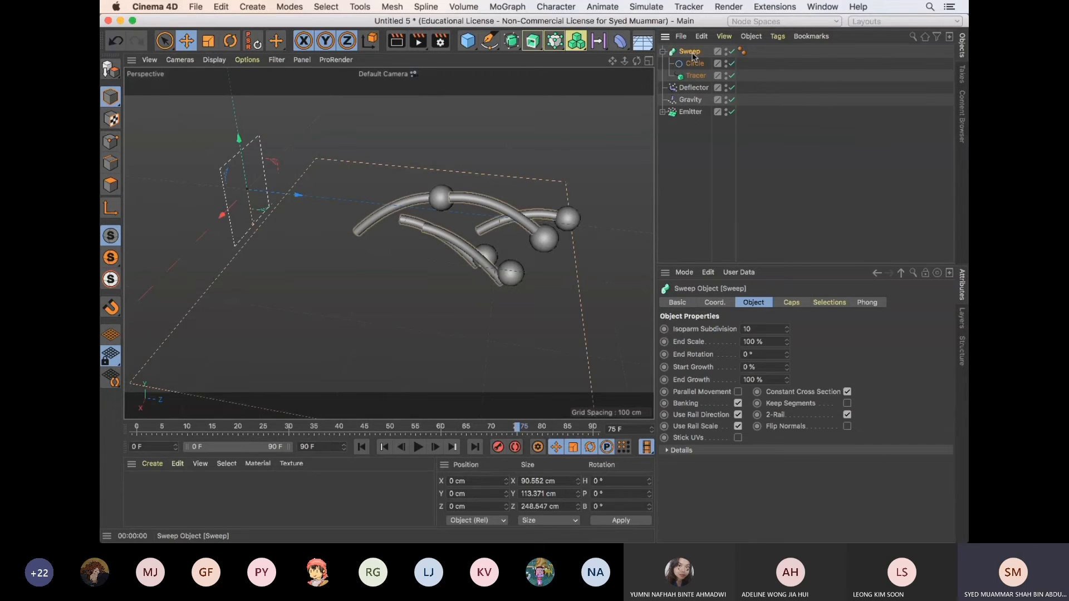
left_click(667, 450)
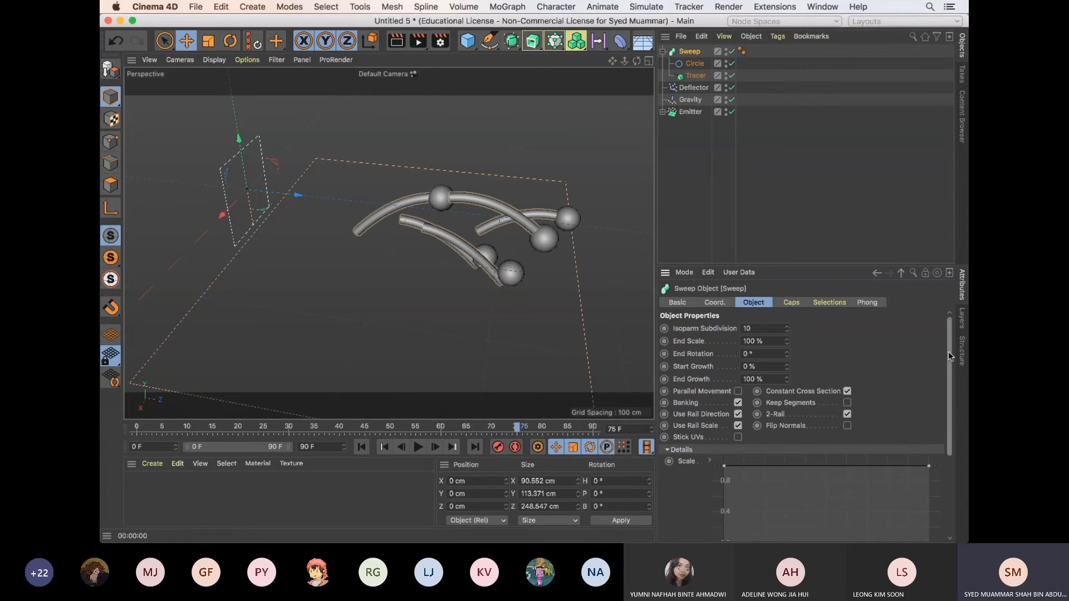
left_click_drag(948, 352, 948, 327)
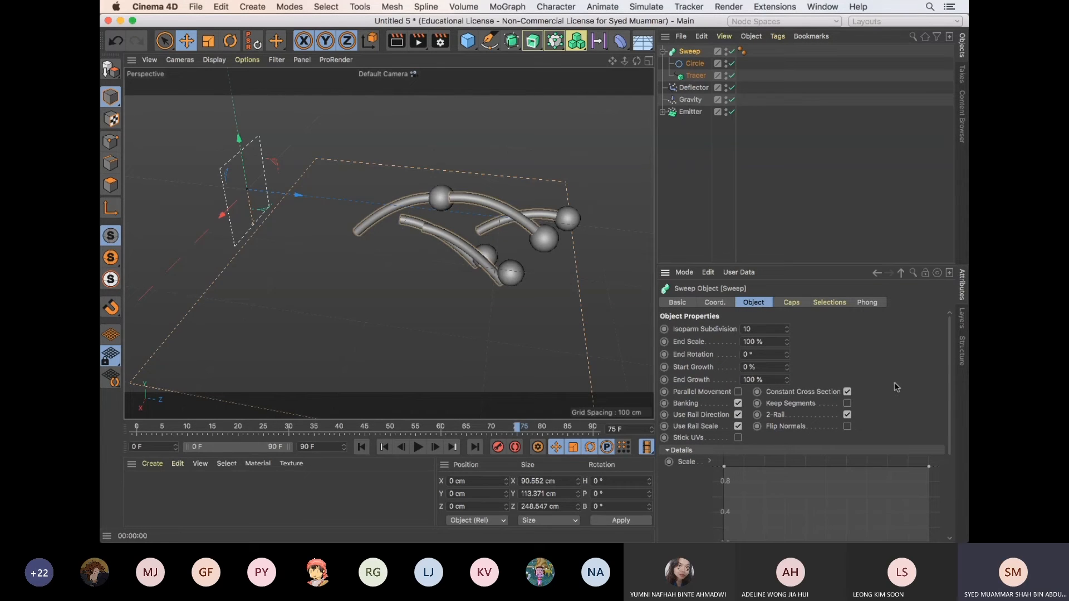
left_click_drag(953, 368, 949, 415)
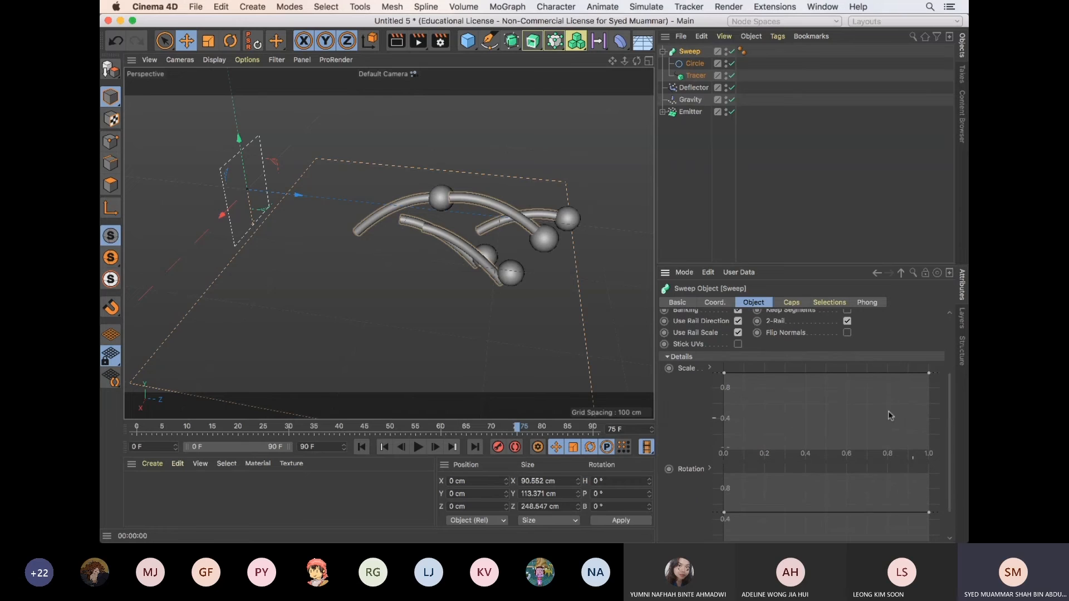
left_click(667, 358)
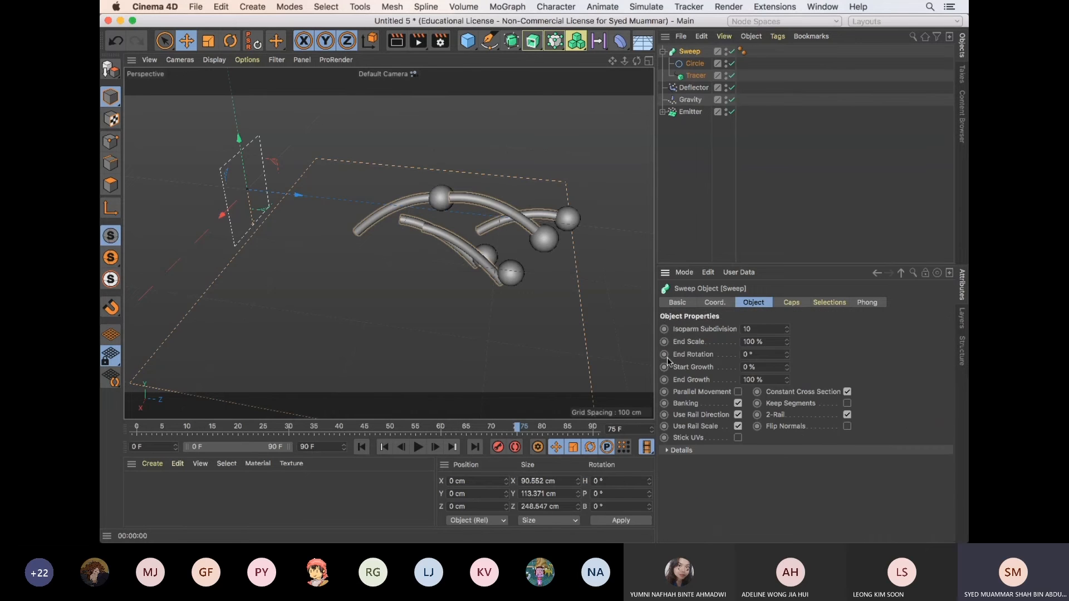
left_click(668, 451)
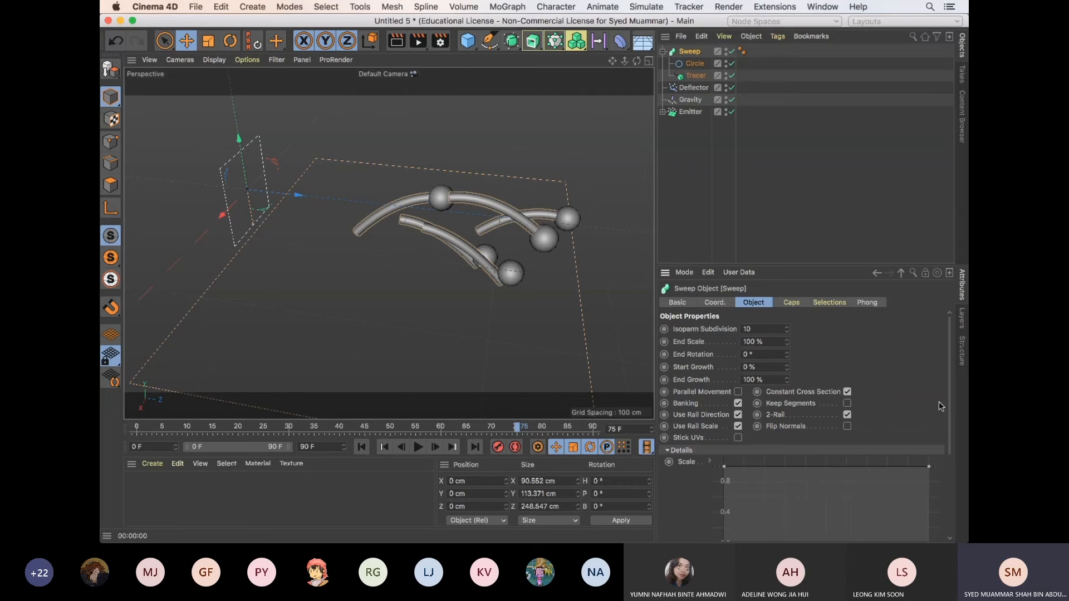
left_click_drag(951, 407, 949, 462)
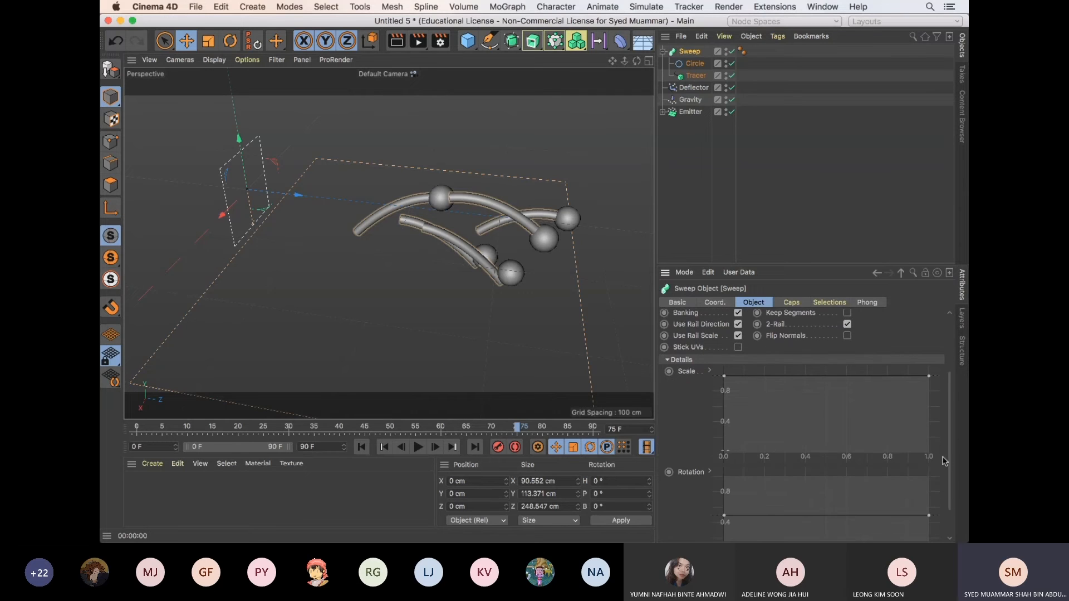
left_click(724, 377)
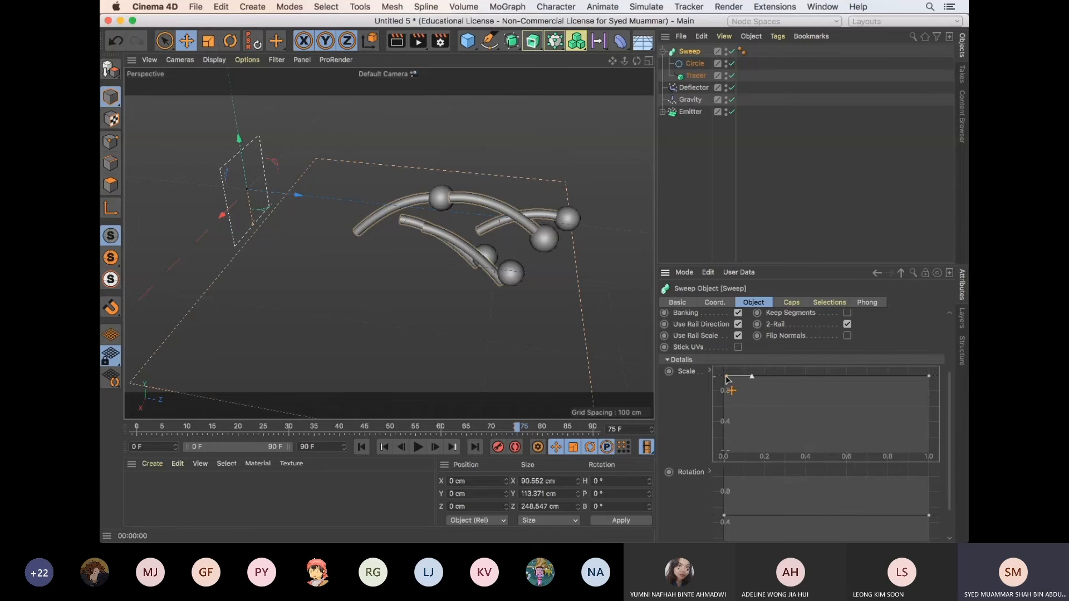
left_click_drag(725, 378, 721, 460)
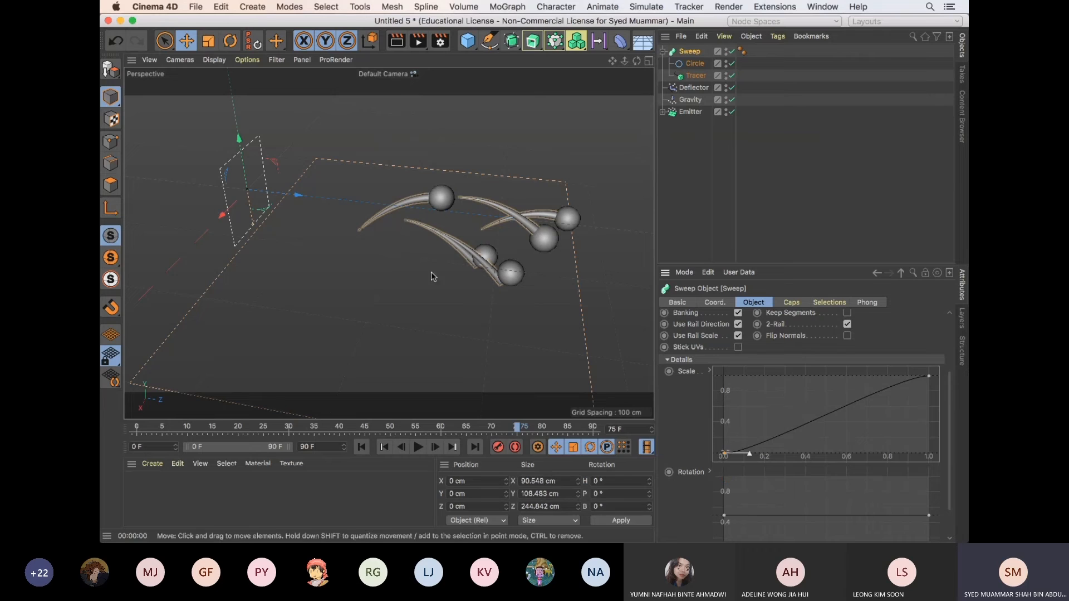
left_click(707, 232)
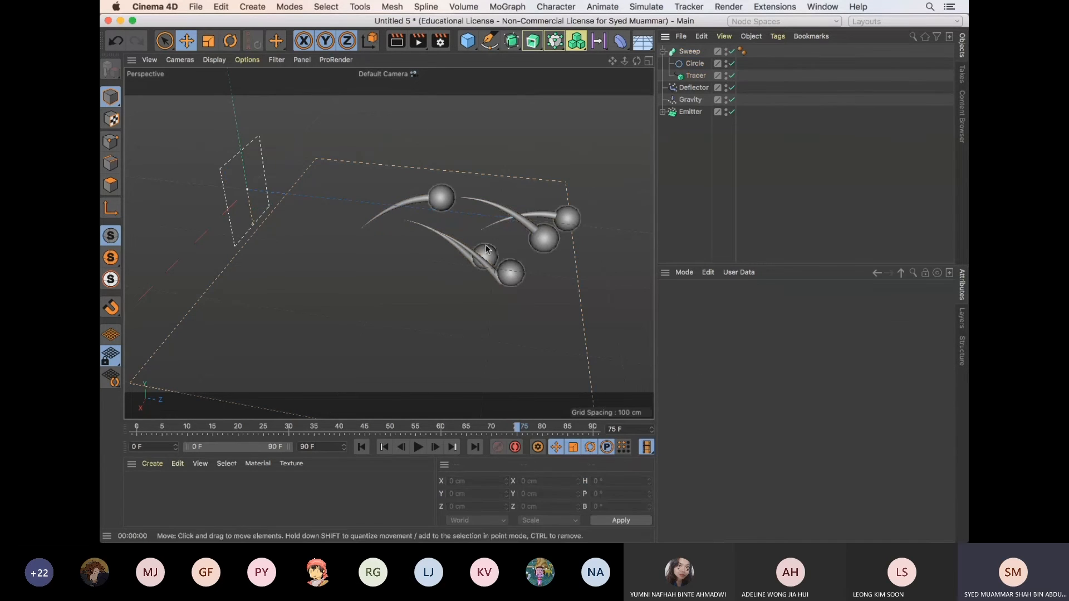
Play back the animation from different viewing angles to check the tapered trails behind the spheres
left_click(418, 447)
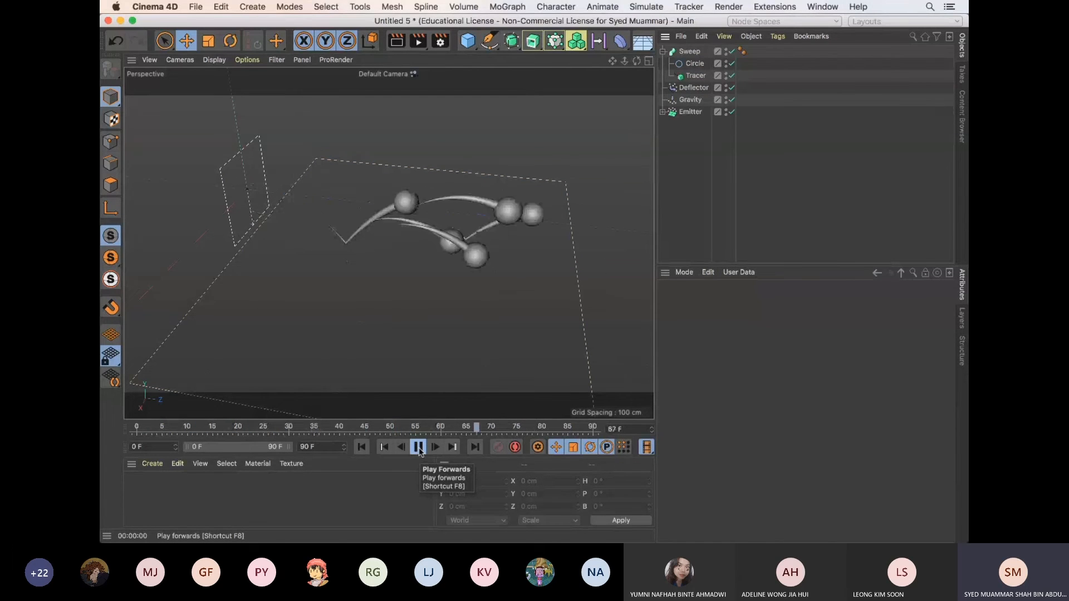
left_click(421, 452)
left_click_drag(468, 335, 439, 323, "alt")
left_click(419, 447)
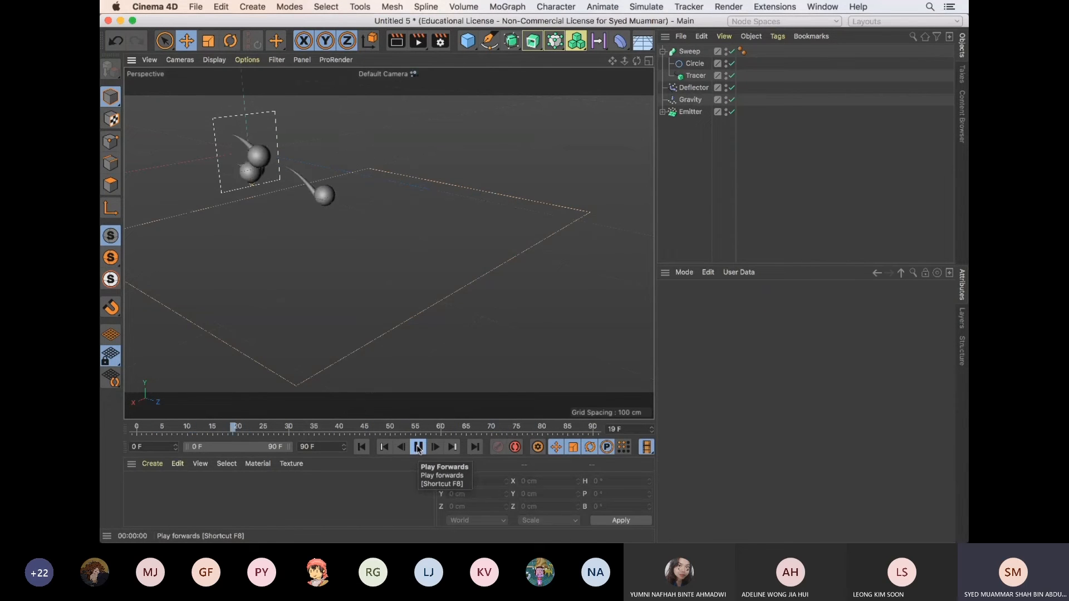
left_click(418, 447)
Open the recent project particle_dynamic.c4d and bring it into view in place of Untitled 5
key("v")
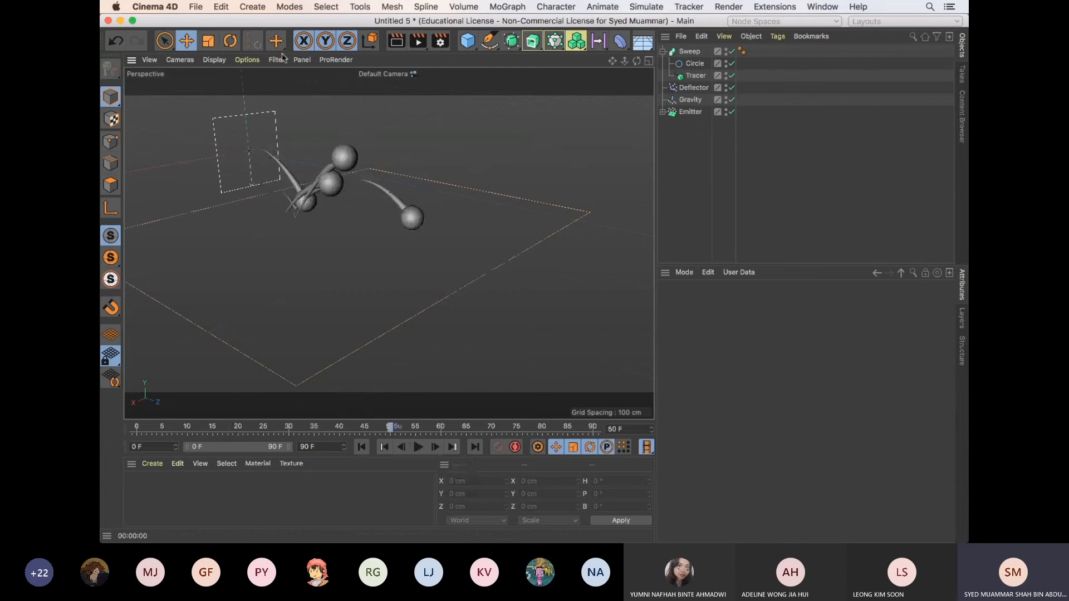
left_click(193, 6)
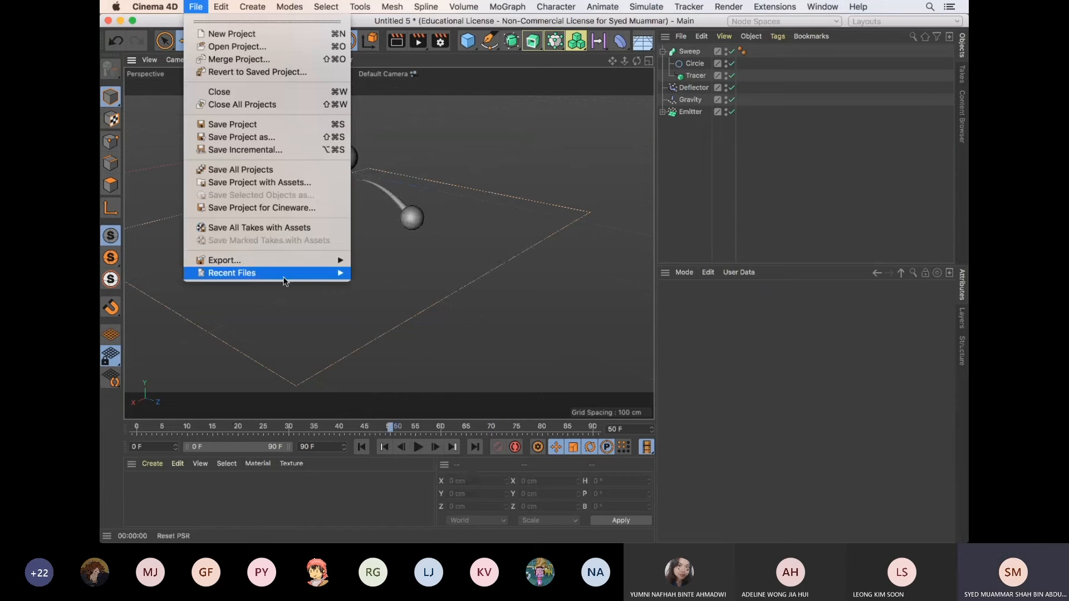
mouse_move(285, 279)
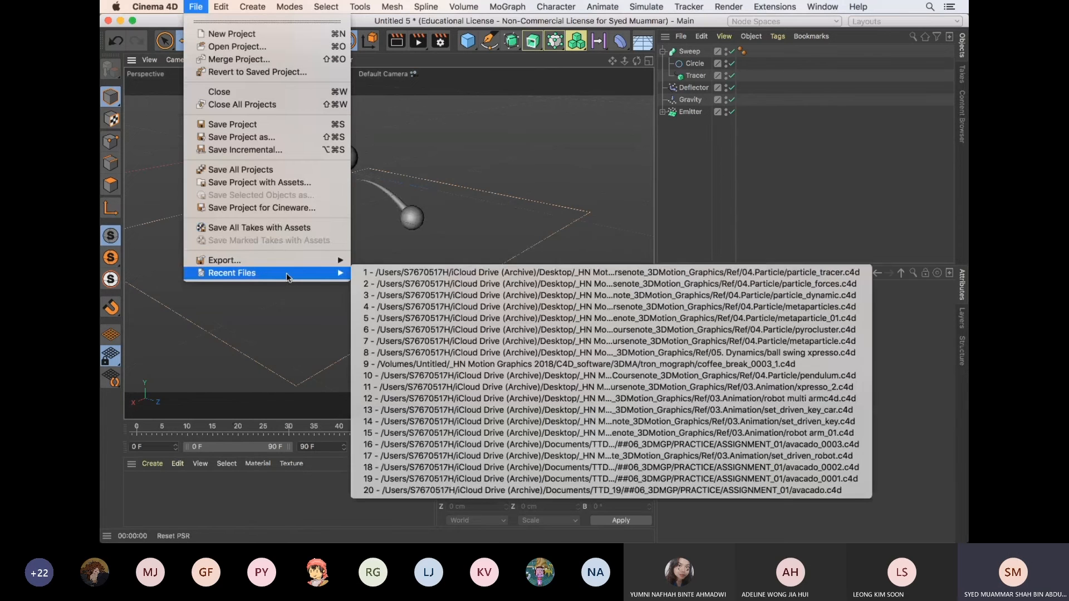
left_click(399, 297)
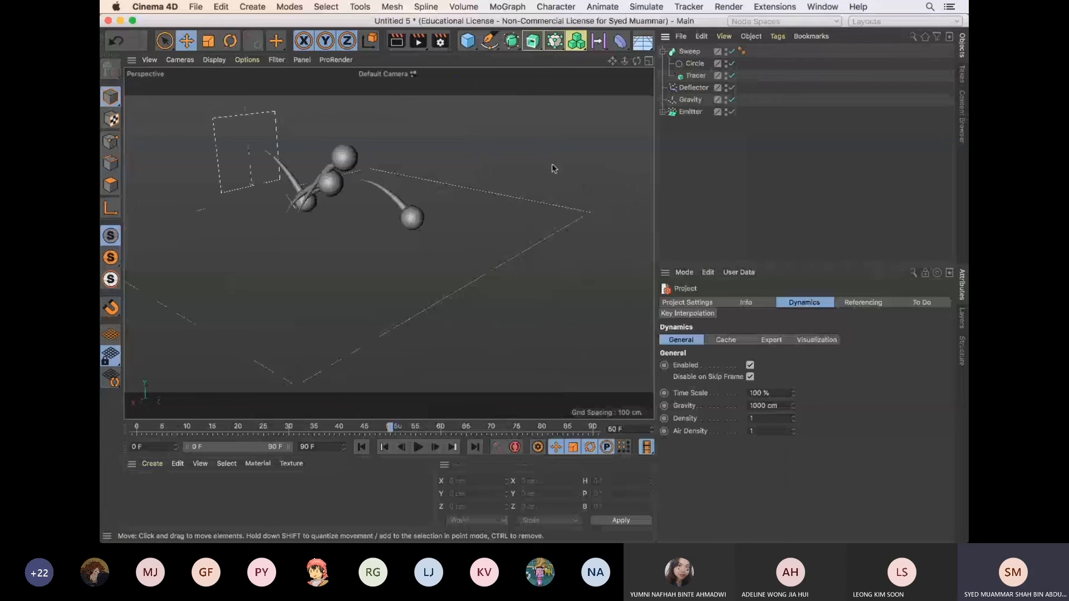
left_click_drag(553, 165, 568, 178, "alt")
key("v")
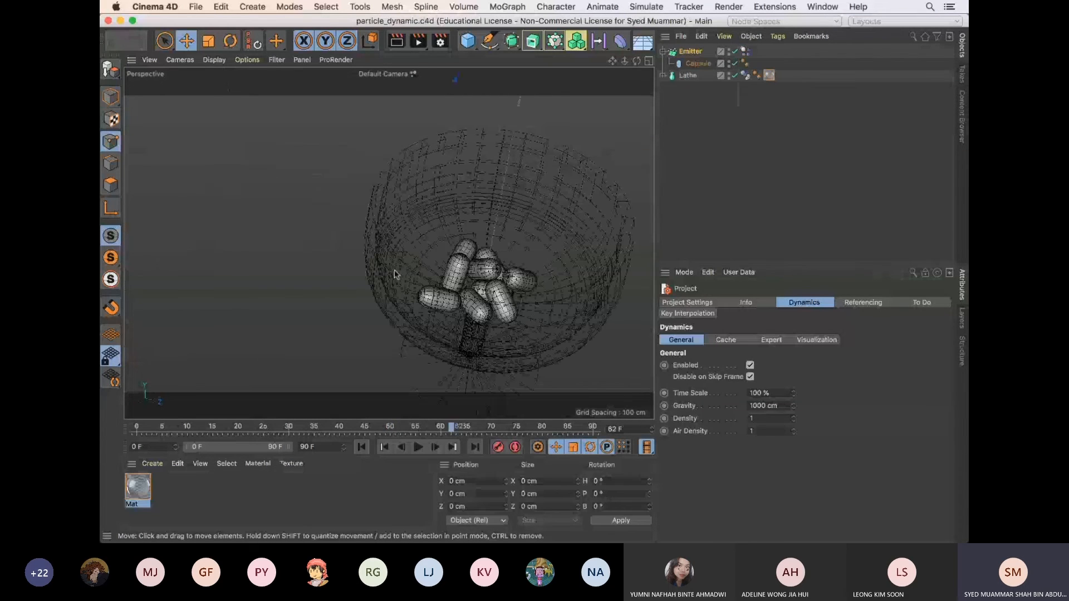
Switch to PowerPoint to review the Particle System slide of 10_Particle_intro_A, and return to Cinema 4D
key("super+Tab")
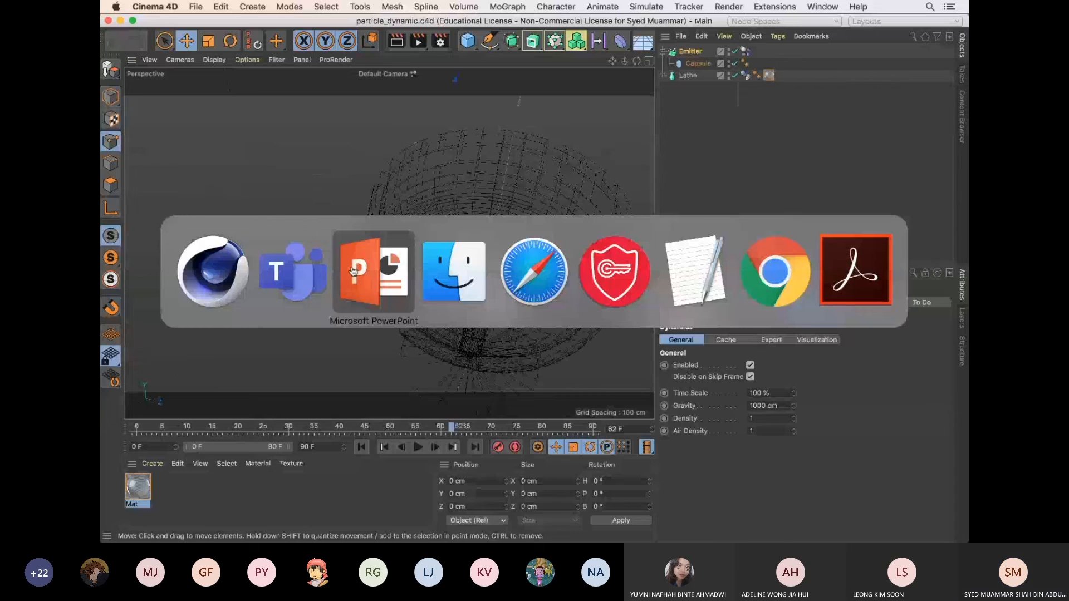
left_click(353, 272)
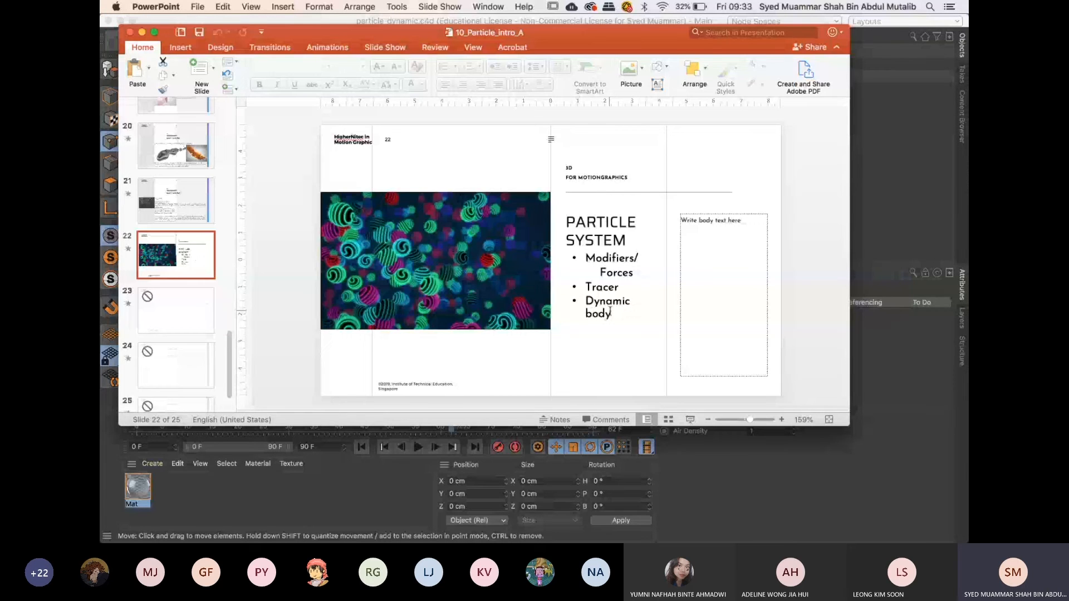
key("super+Tab")
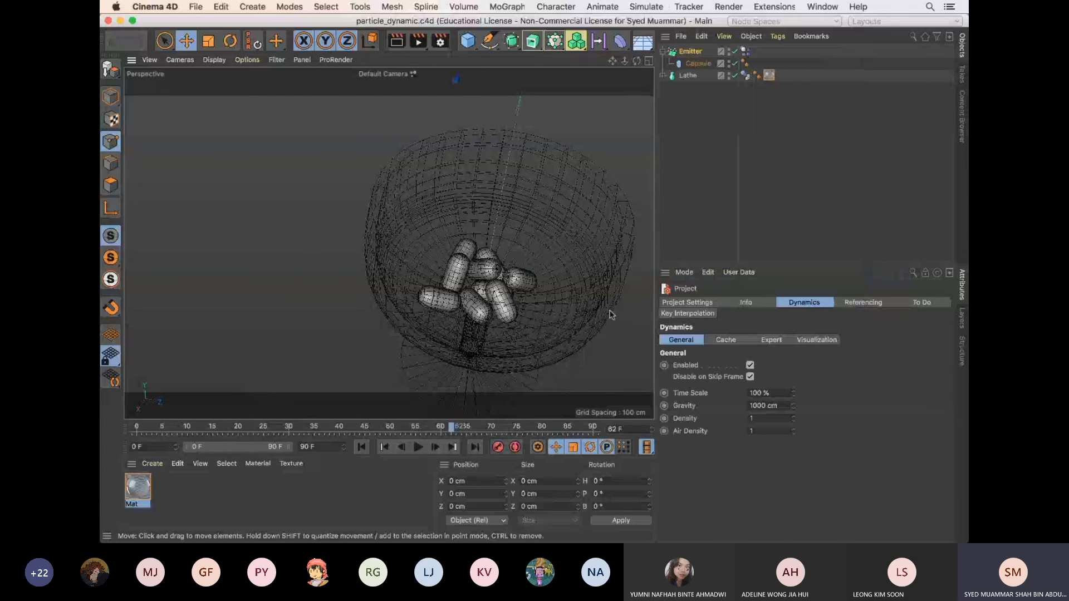
Examine the emitted capsules inside the Lathe bowl of particle_dynamic.c4d from several angles
left_click_drag(611, 315, 507, 286, "alt")
mouse_move(507, 287)
right_mouse_down("alt")
mouse_move(533, 285)
mouse_move(524, 288)
right_mouse_up("alt")
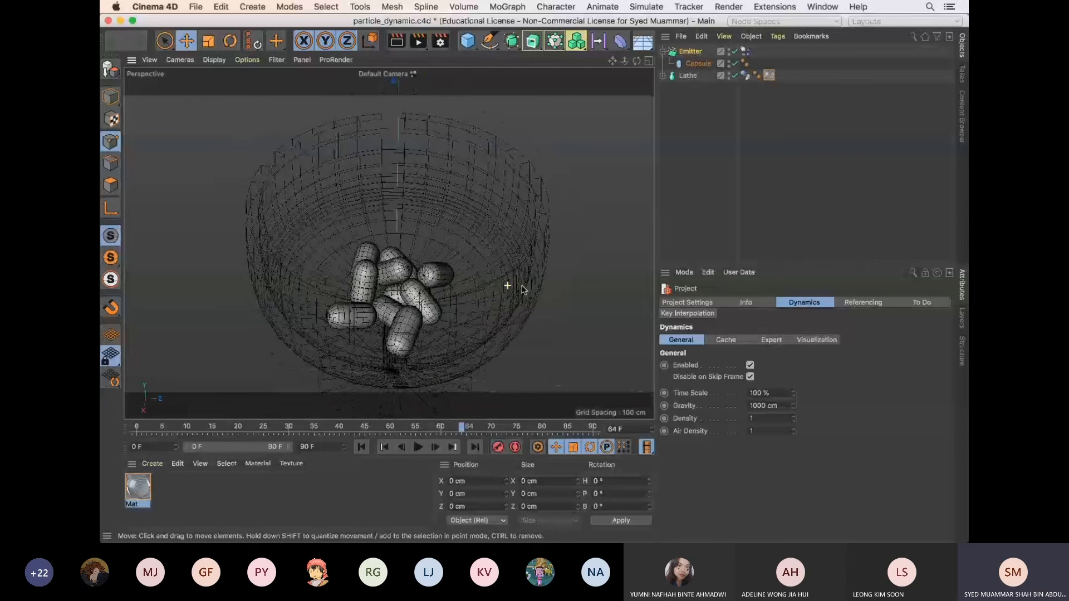
left_click_drag(524, 288, 515, 277, "alt")
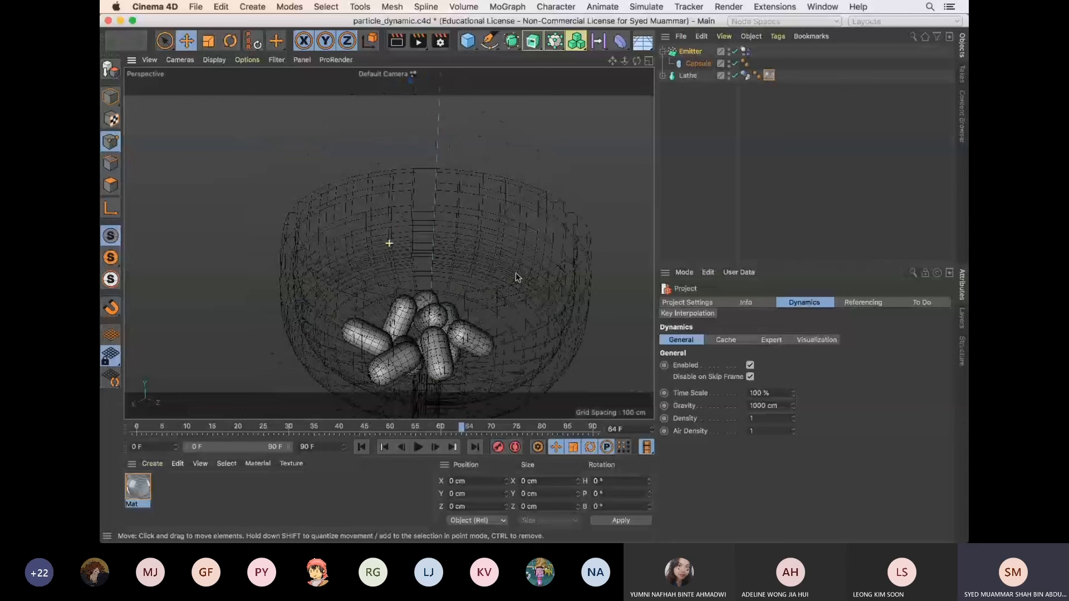
Examine the scene hierarchy: the Lathe with its Spline, the Emitter with its Capsule, and the Emitter's Dynamics Body tag settings
left_click(688, 76)
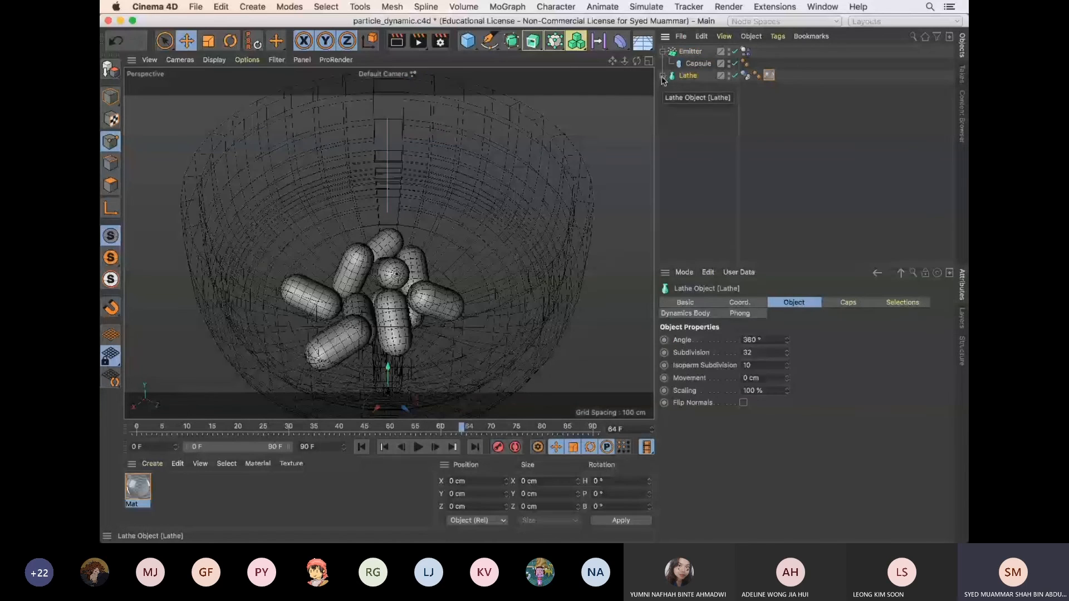
left_click(663, 76)
left_click(695, 88)
left_click(689, 76)
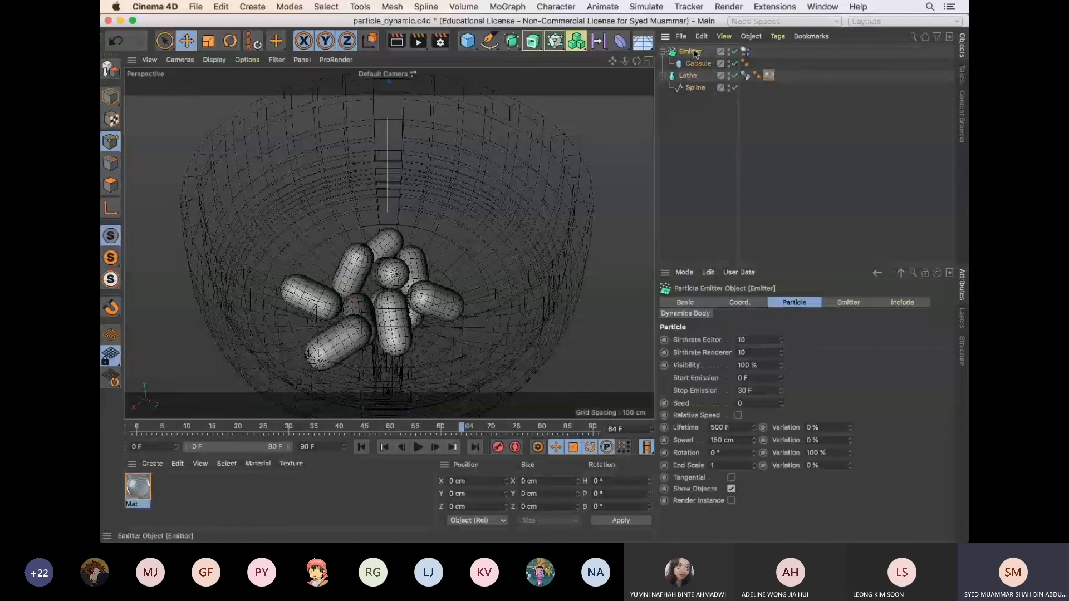
left_click(699, 64)
left_click(746, 52)
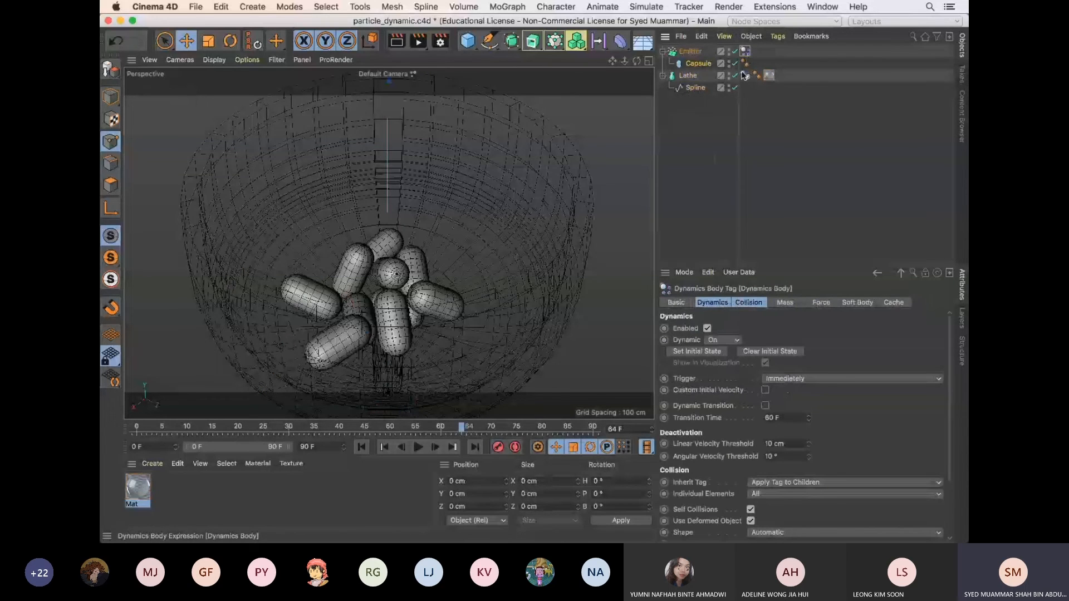
left_click(646, 7)
mouse_move(663, 48)
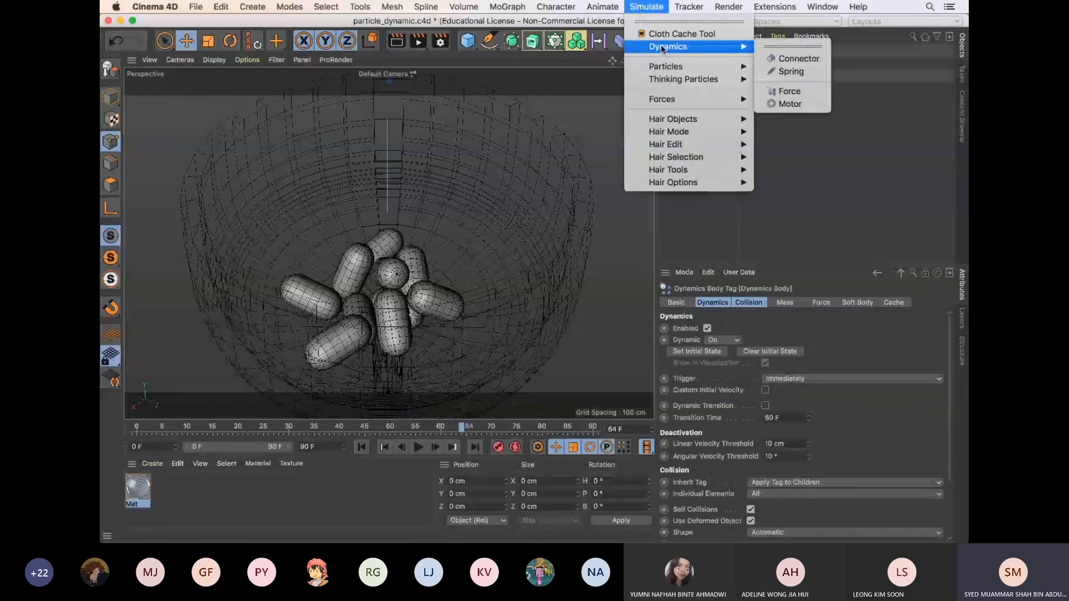
left_click(856, 139)
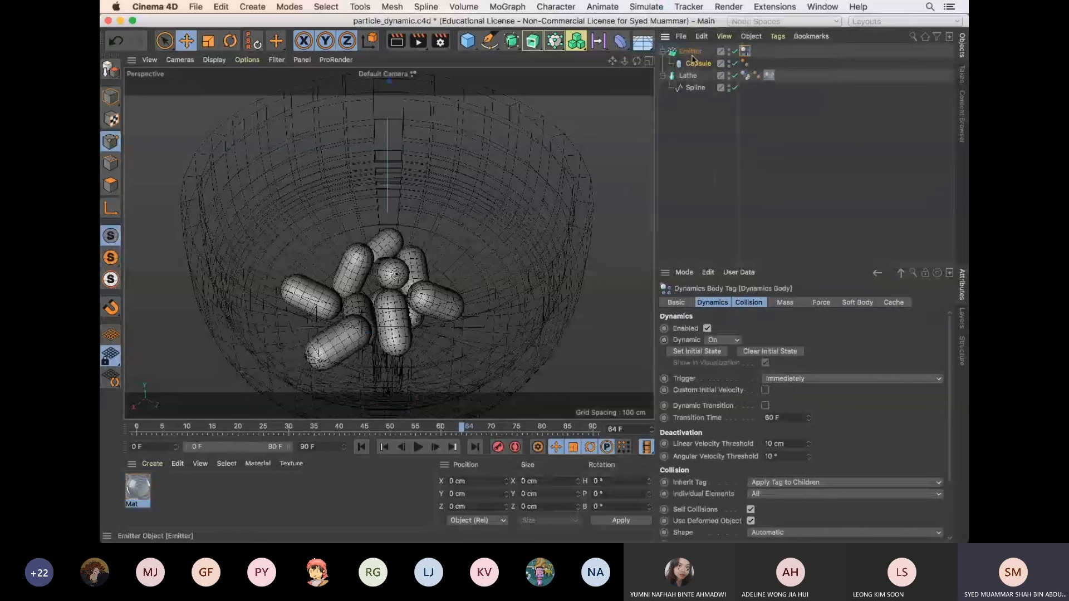
left_click(692, 54)
left_click(746, 52)
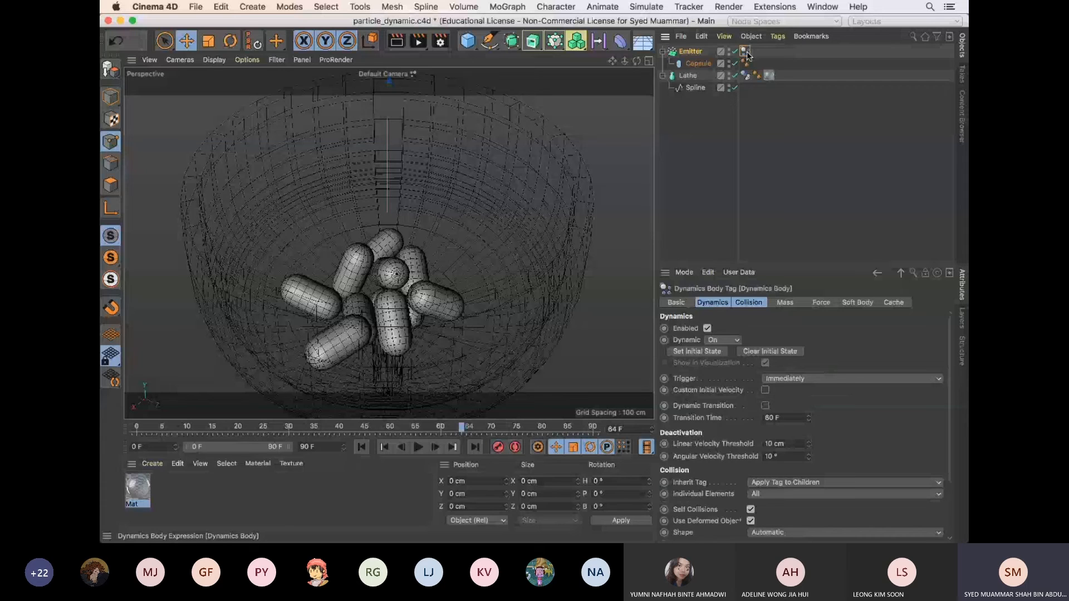
Play the simulation from the first frame and scrub the timeline to watch the capsules fall into the bowl
scroll(533, 225, "down", 3)
left_click_drag(636, 61, 488, 235)
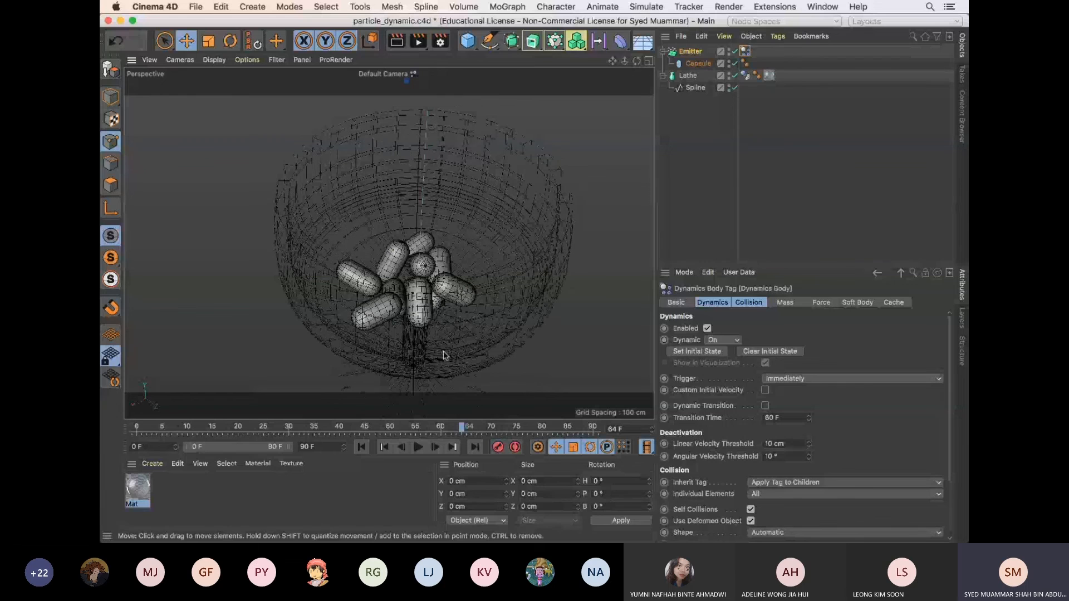
left_click(362, 446)
left_click(418, 447)
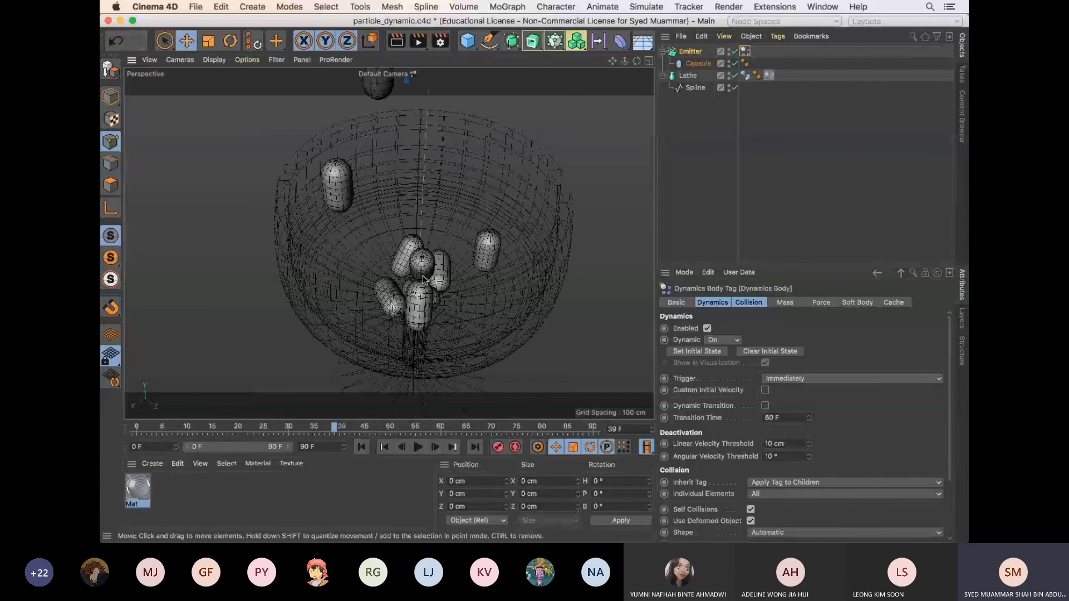
left_click(388, 430)
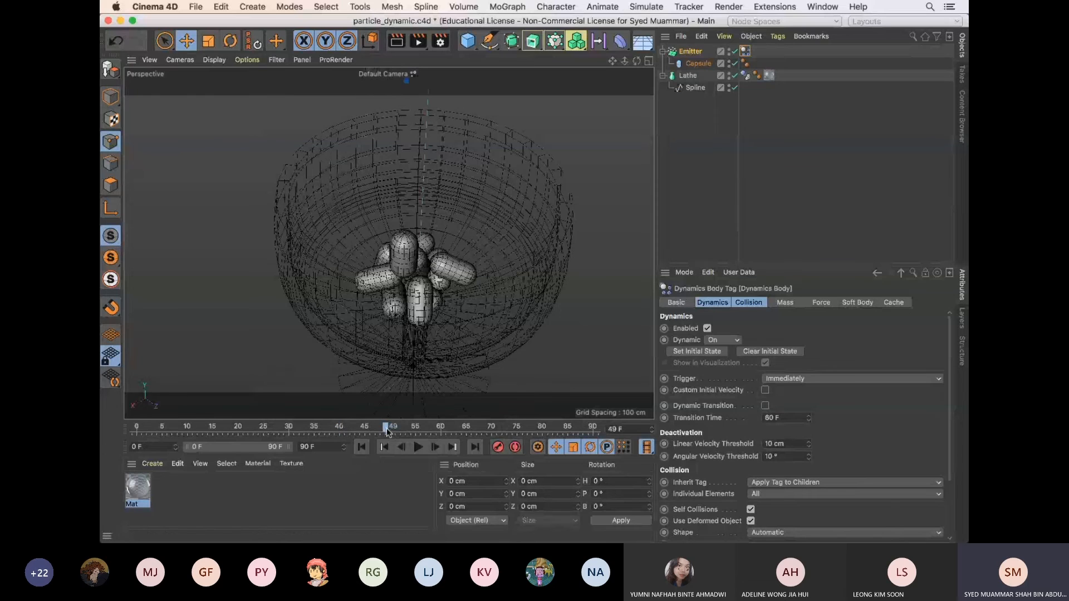
left_click_drag(388, 430, 427, 432)
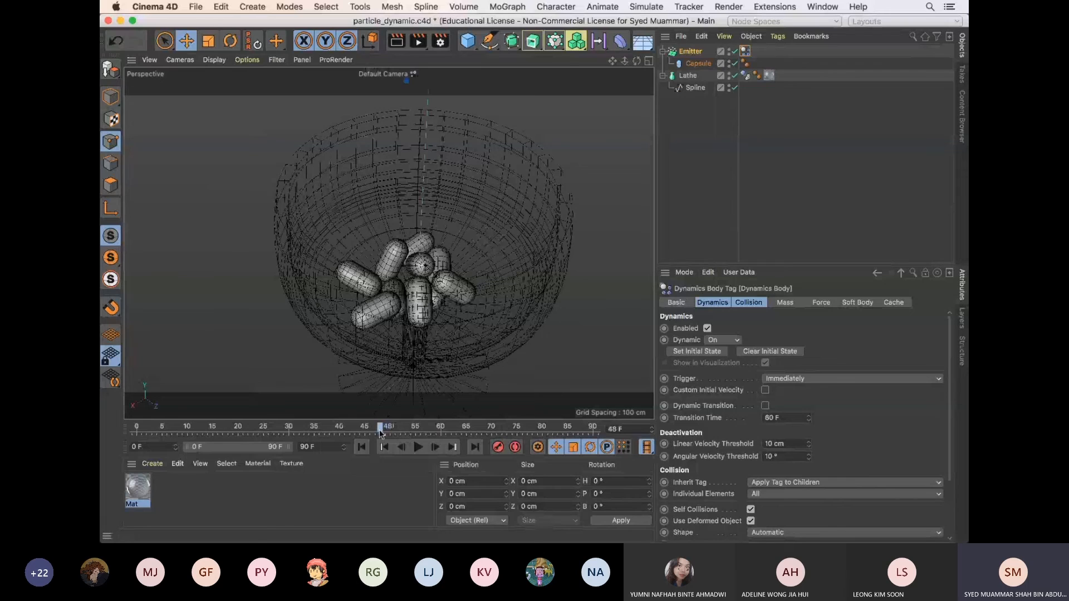
left_click_drag(380, 433, 294, 432)
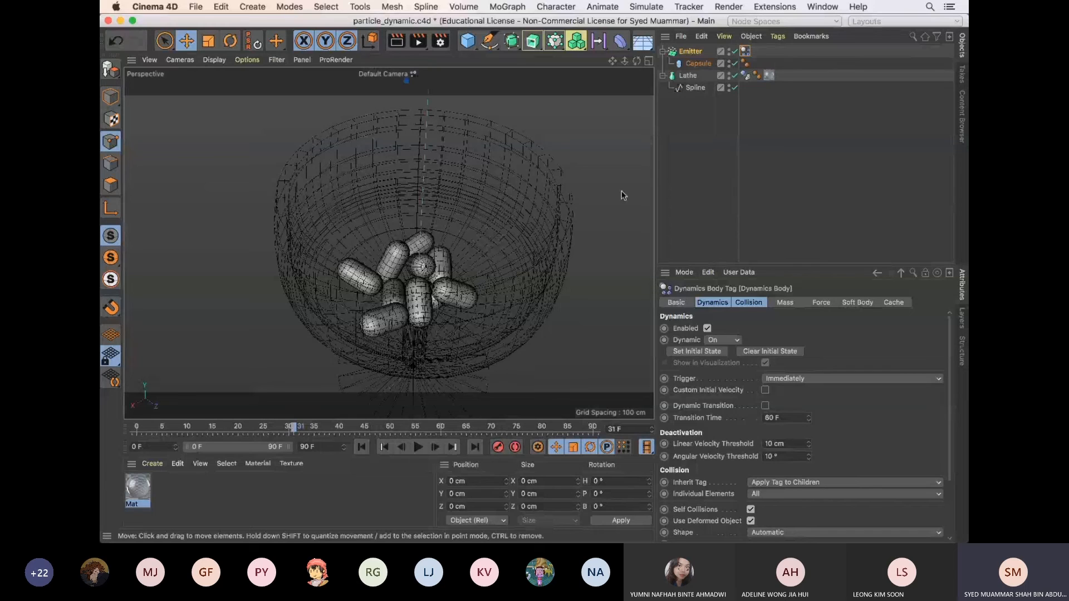
Review the Capsule and Emitter settings, and switch the Emitter off and on to reset its capsules above the bowl
left_click(698, 64)
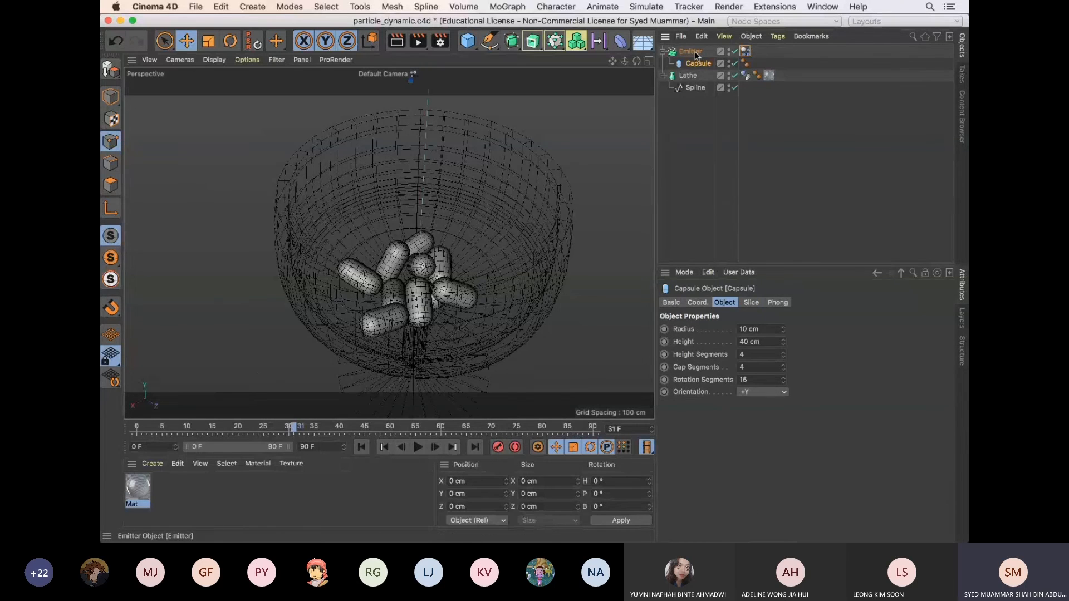
left_click(690, 52)
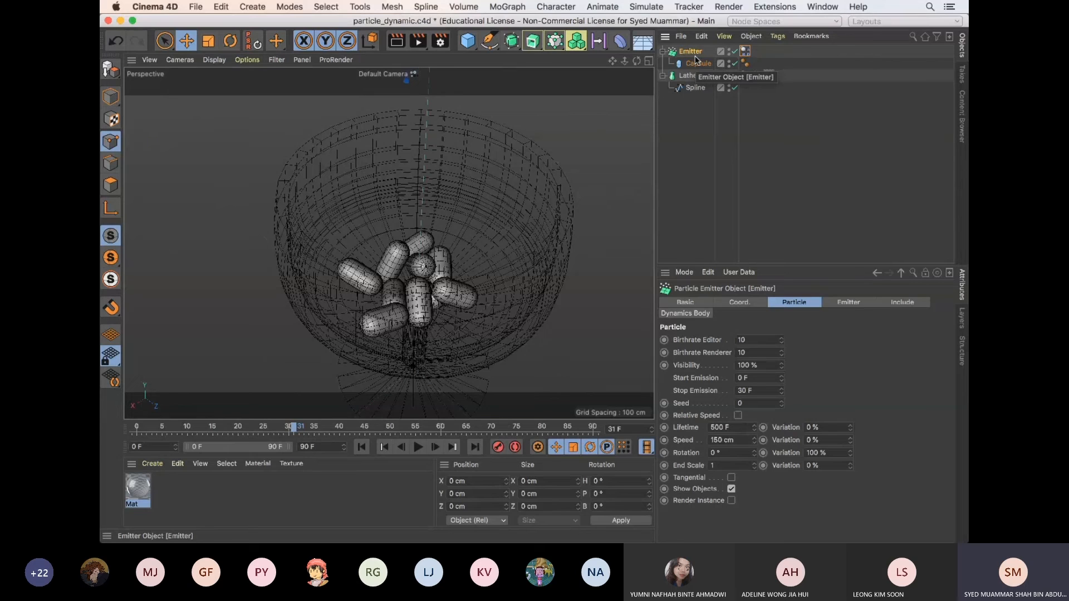
scroll(608, 252, "down", 6)
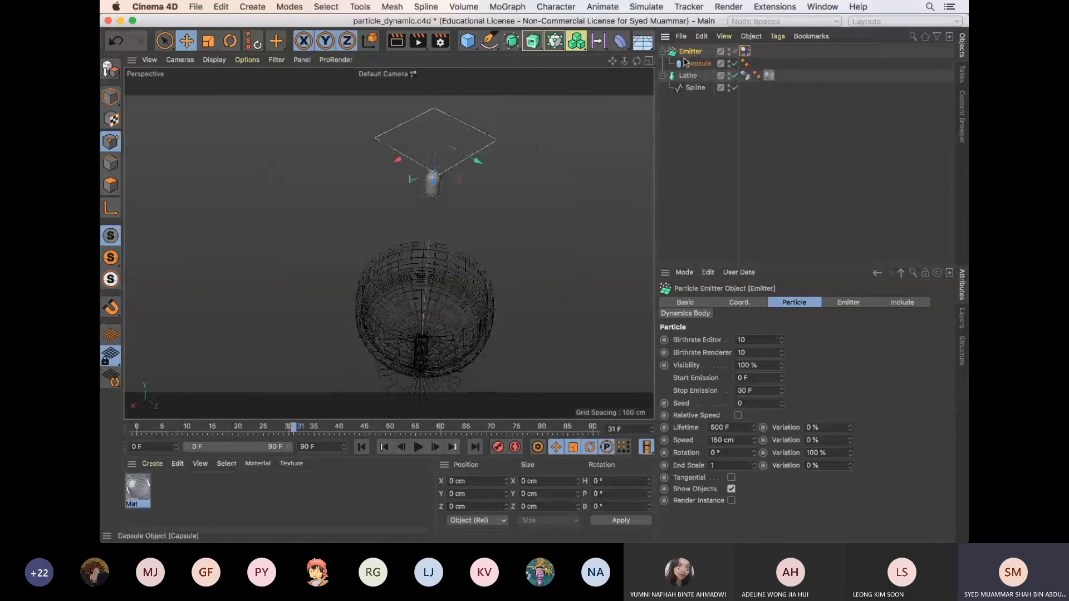
left_click(735, 53)
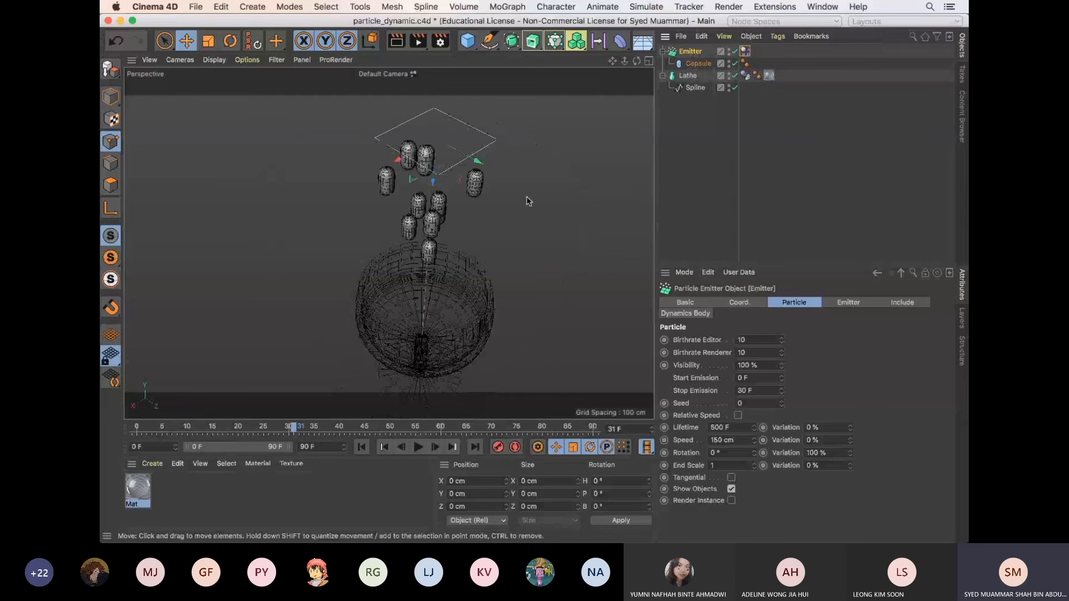
scroll(481, 251, "up", 3)
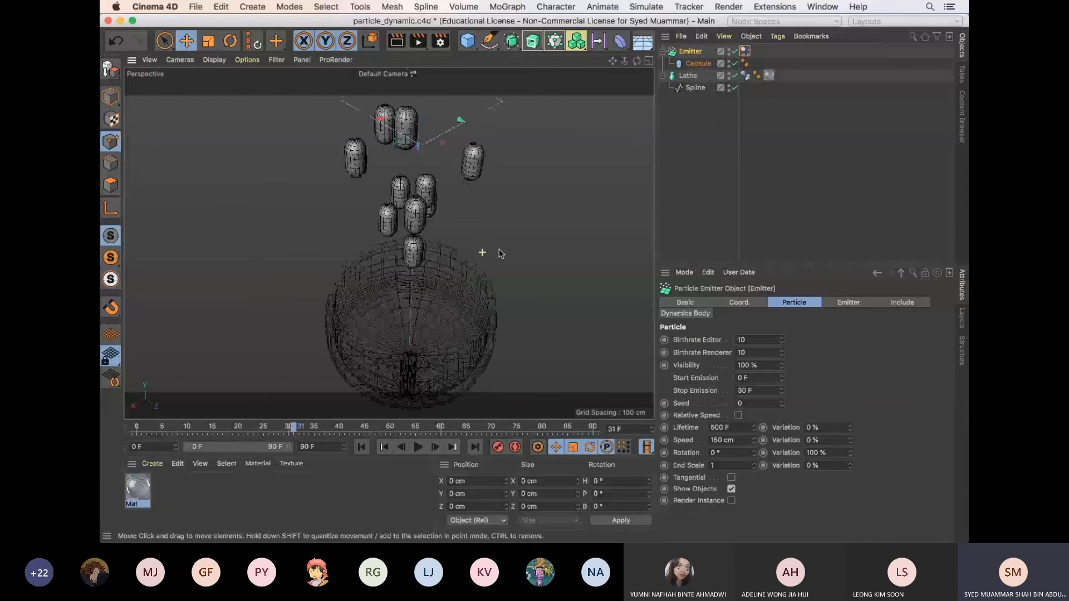
scroll(482, 252, "down", 3)
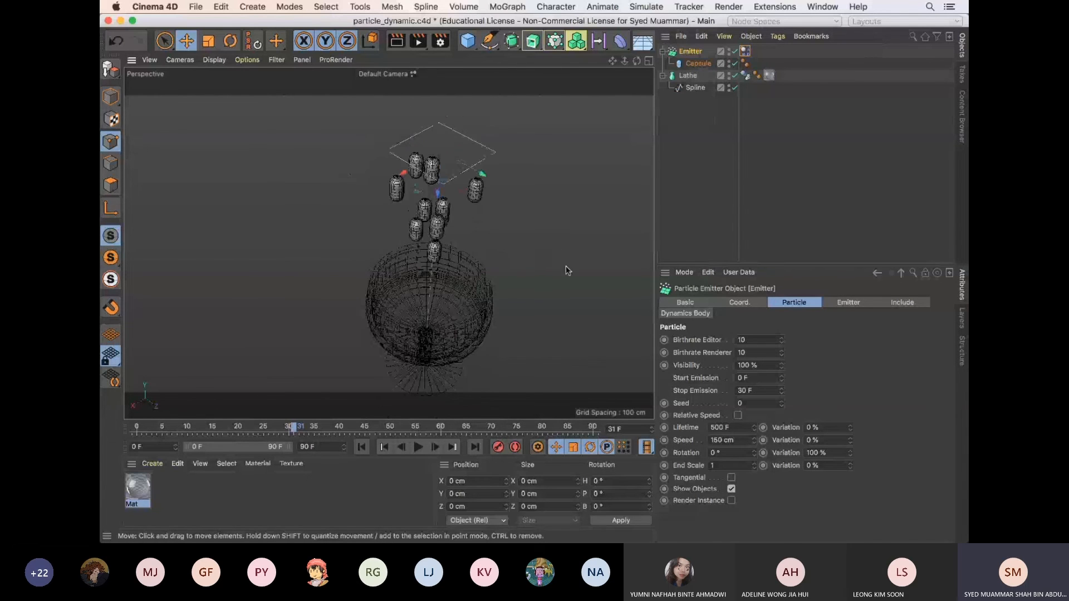
left_click(691, 77)
left_click(695, 88)
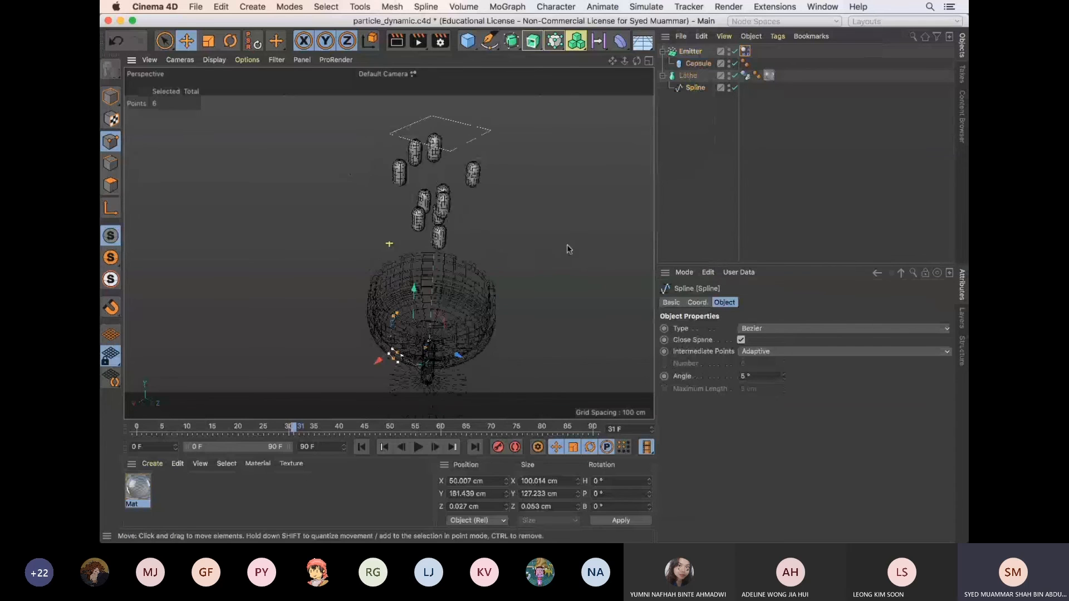
left_click_drag(567, 249, 518, 285, "alt")
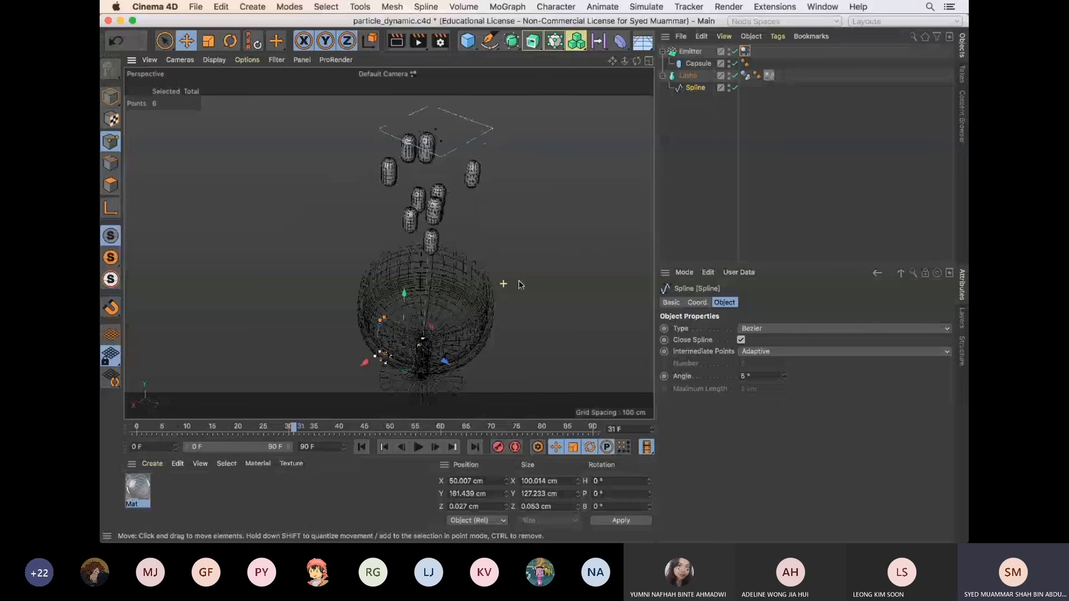
left_click_drag(519, 284, 533, 287, "alt")
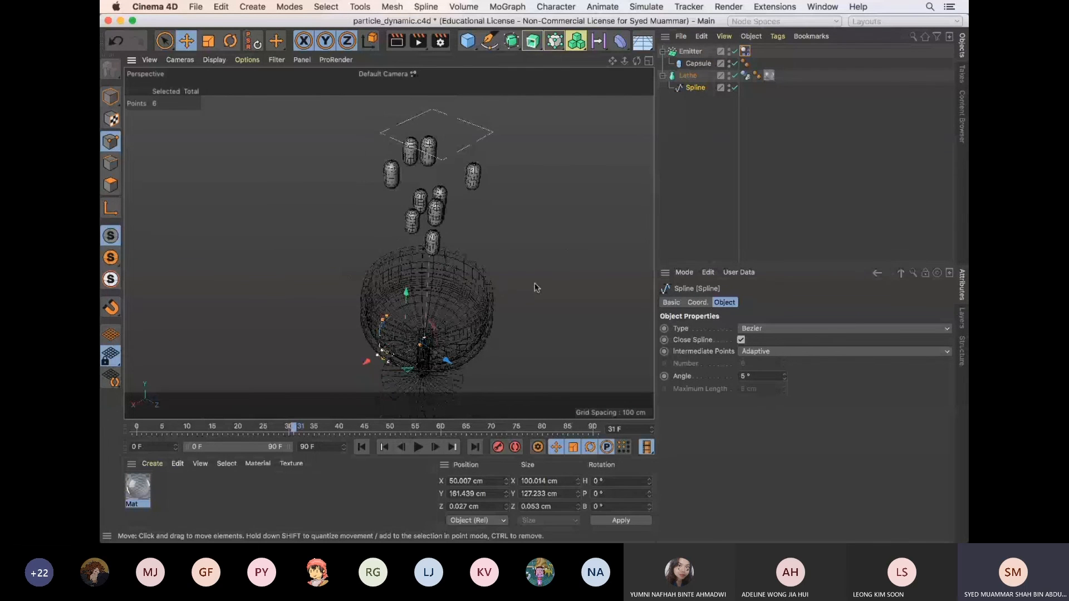
Create a new project and get the Bezier Spline Pen ready in a maximized Front view
key("super+n")
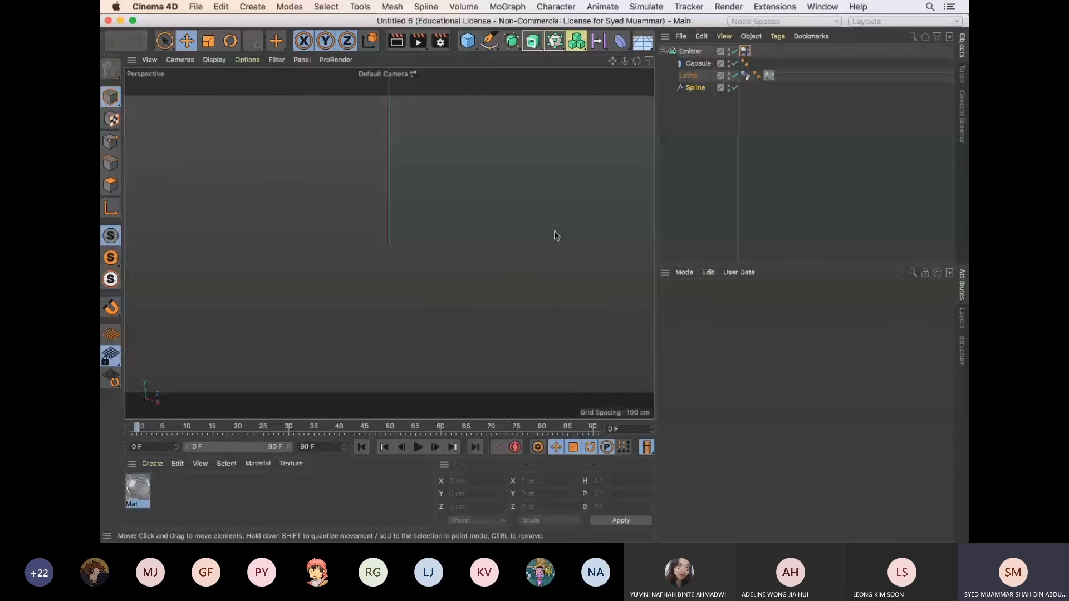
left_click(648, 60)
left_click_drag(490, 41, 533, 55)
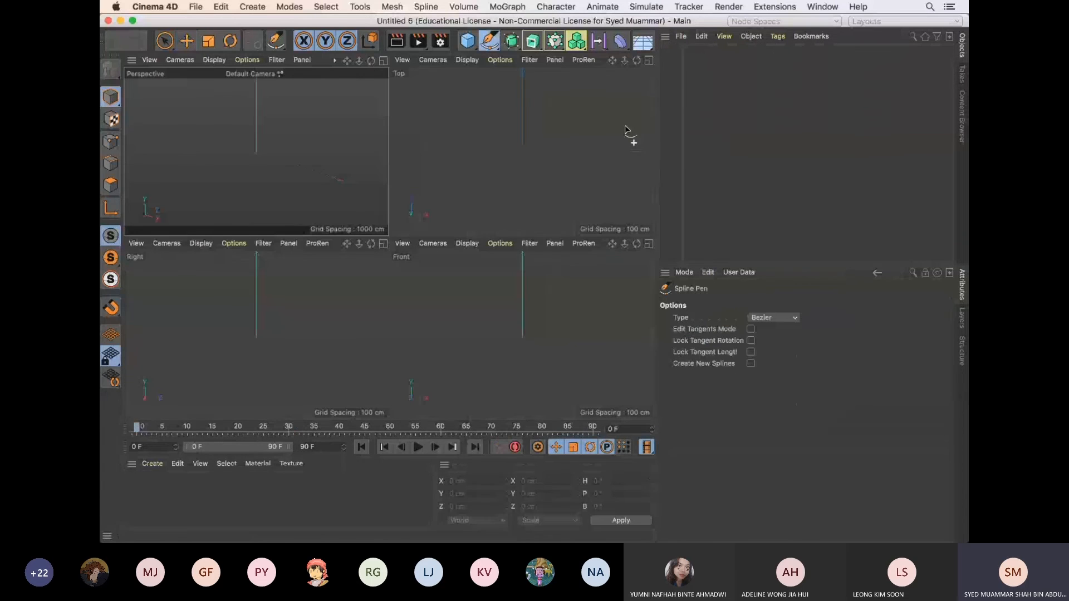
left_click(510, 341)
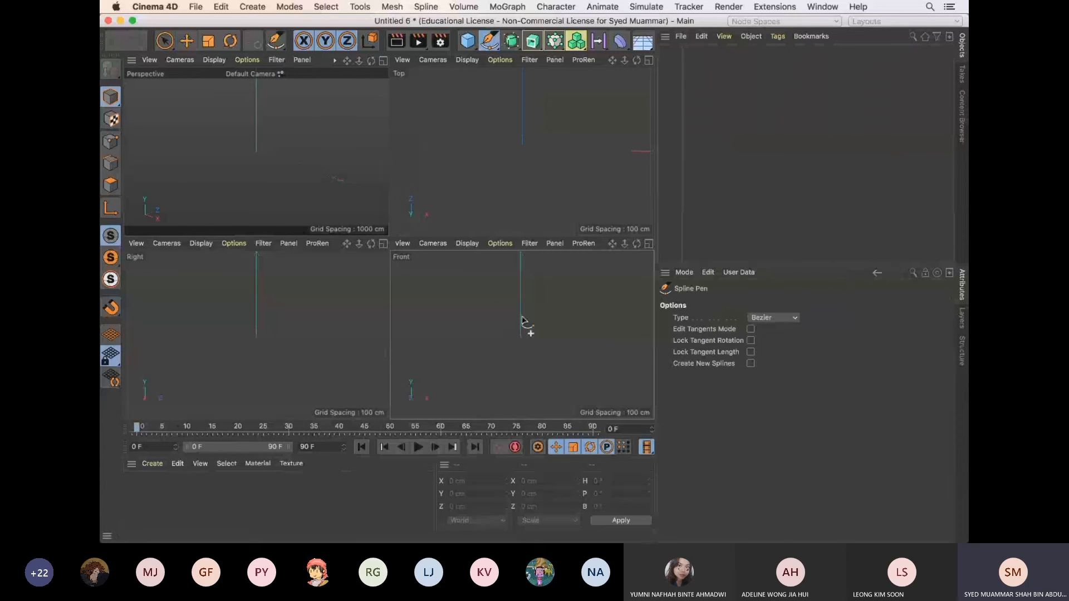
left_click(648, 243)
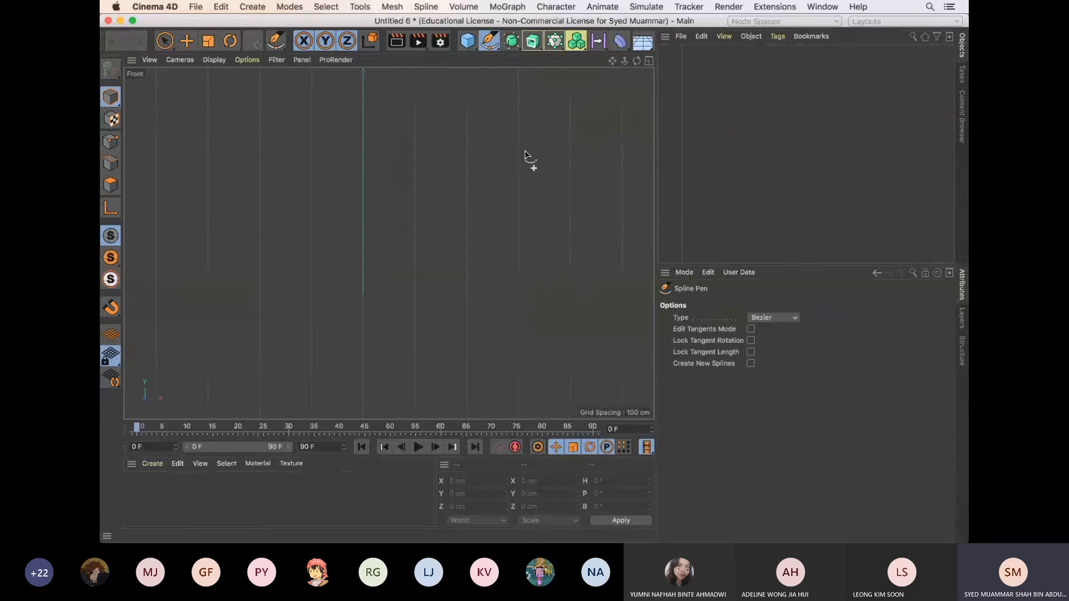
Draw a closed Bezier half-bowl profile about 300 cm wide and 200 cm high, curving from the rim to the centre axis and back
left_click(517, 192)
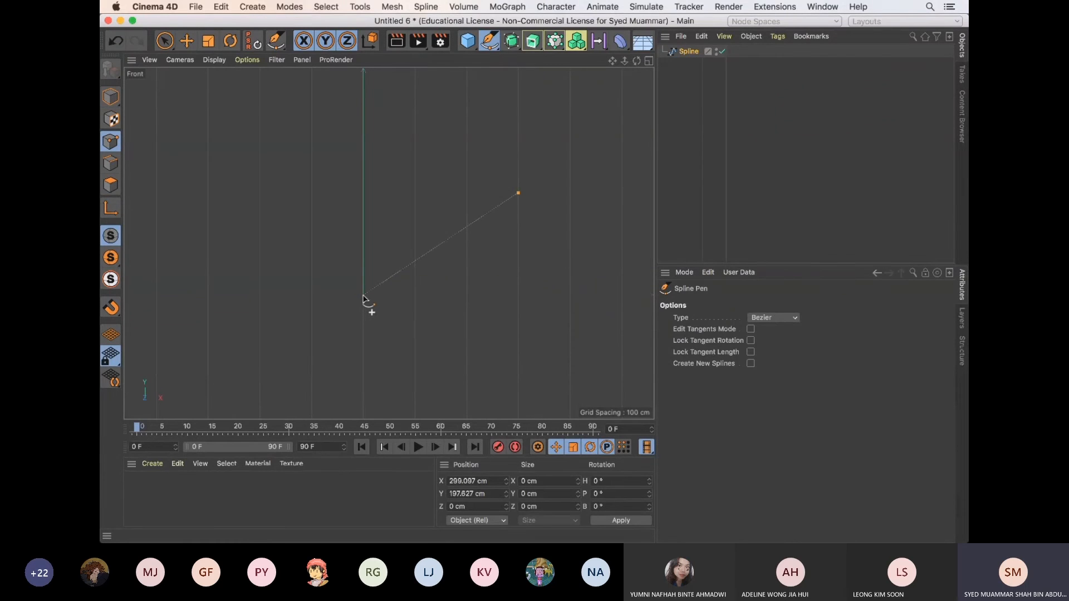
left_click_drag(467, 243, 443, 252)
key("super+z")
left_click_drag(363, 295, 249, 296)
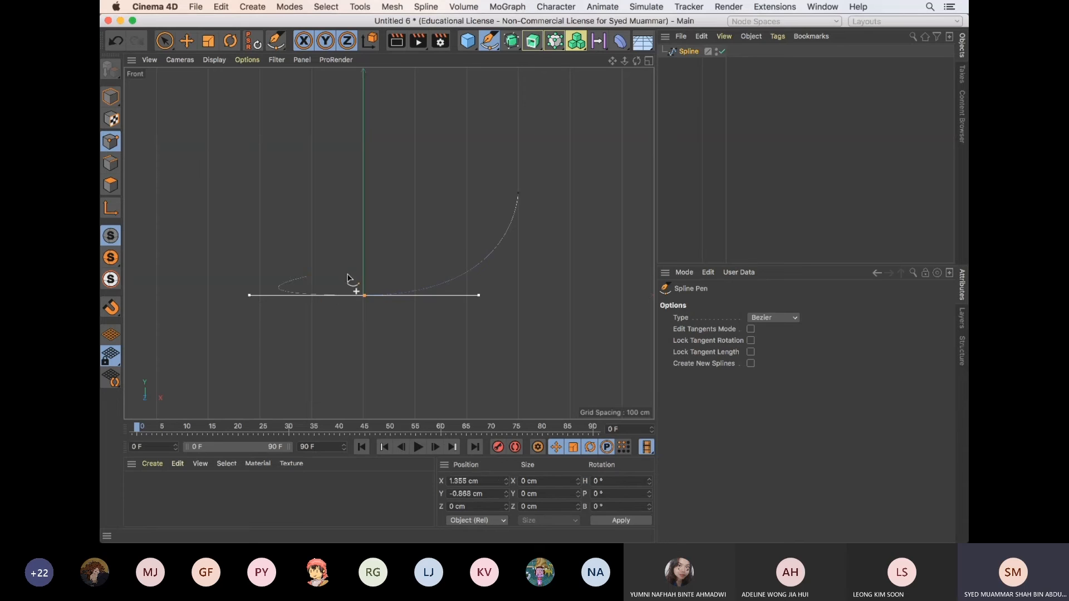
left_click(362, 288)
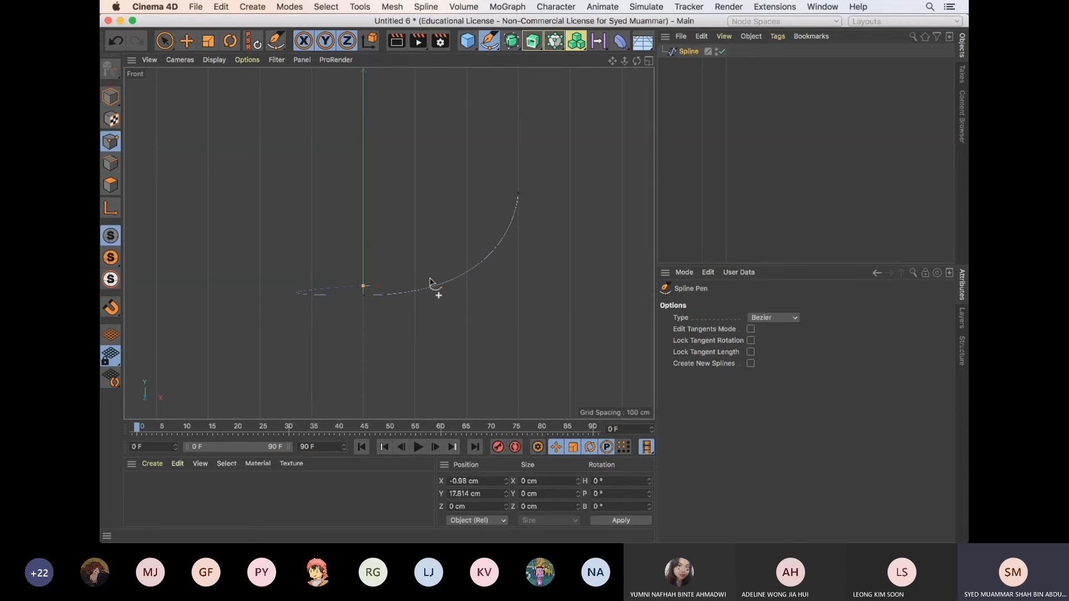
left_click_drag(512, 193, 524, 118)
left_click(518, 193)
Select the spline's lowest point near the centre axis with Live Selection to show its tangent handles
left_click(164, 40)
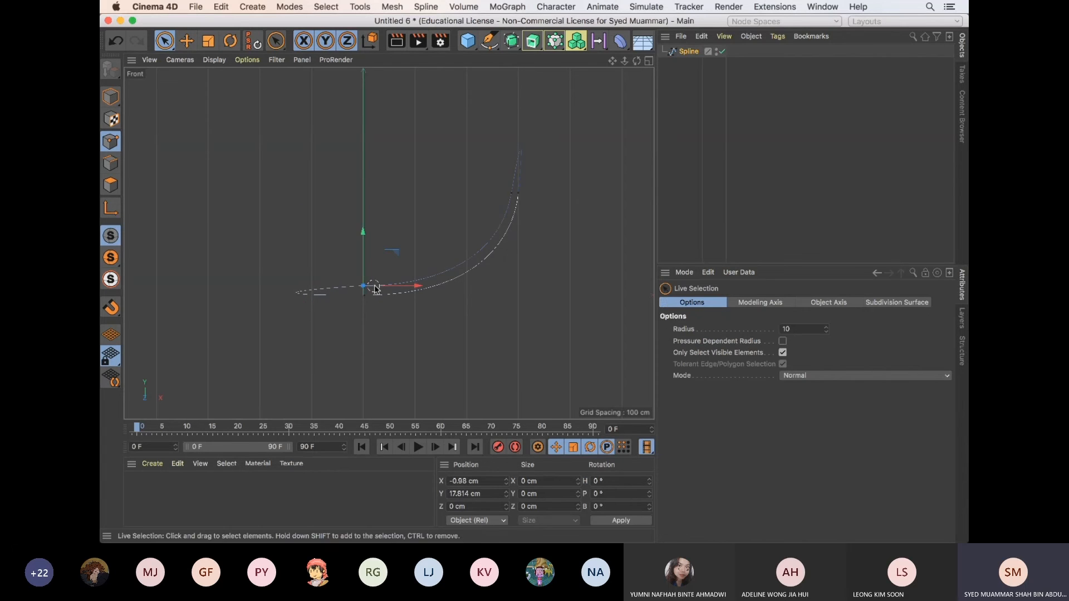
left_click(364, 293)
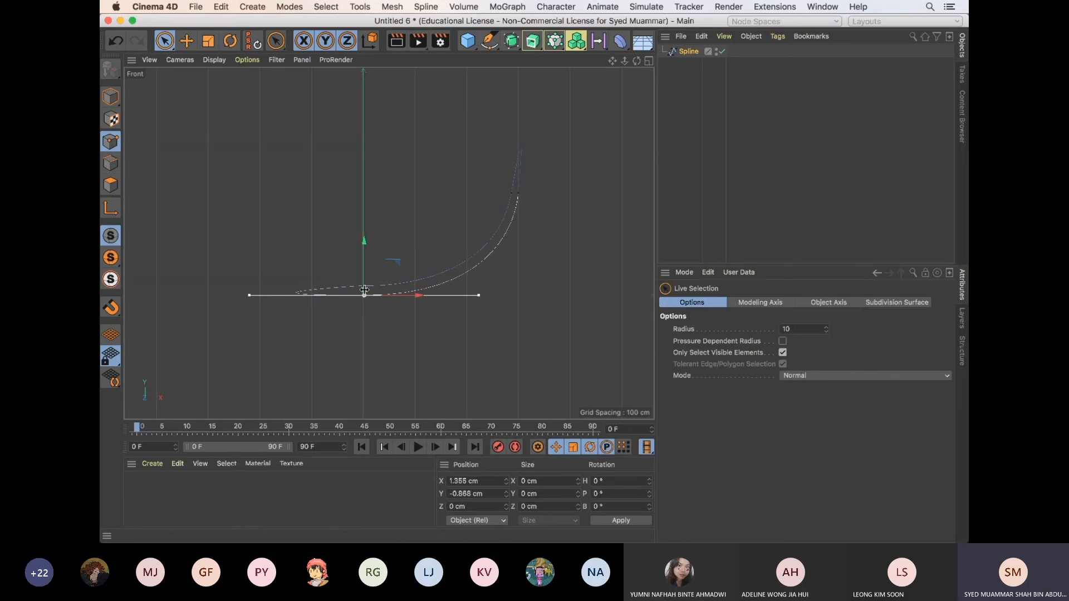
left_click(251, 297)
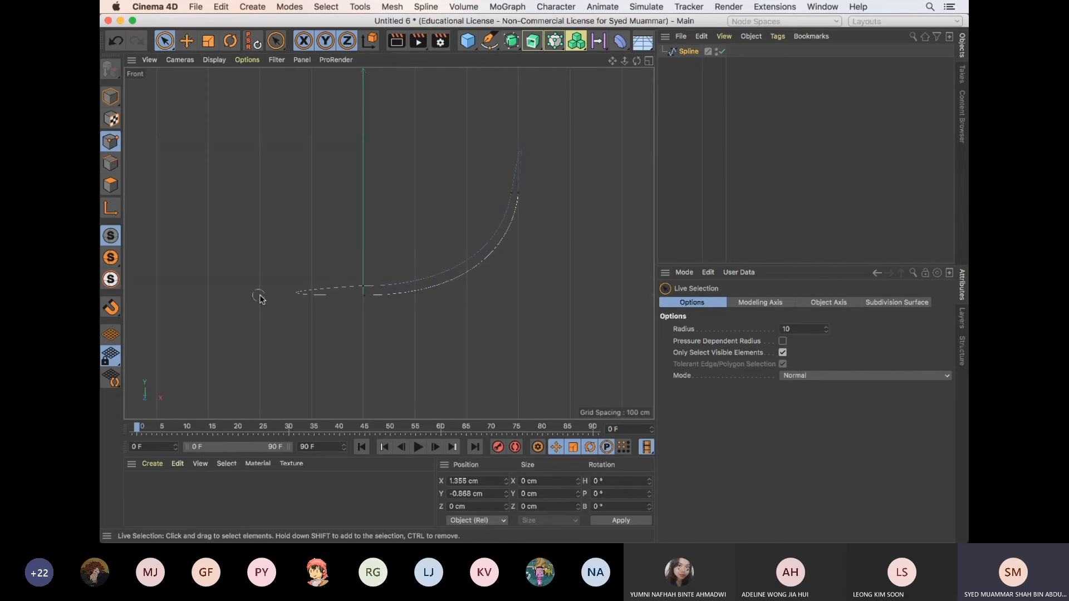
left_click(365, 295)
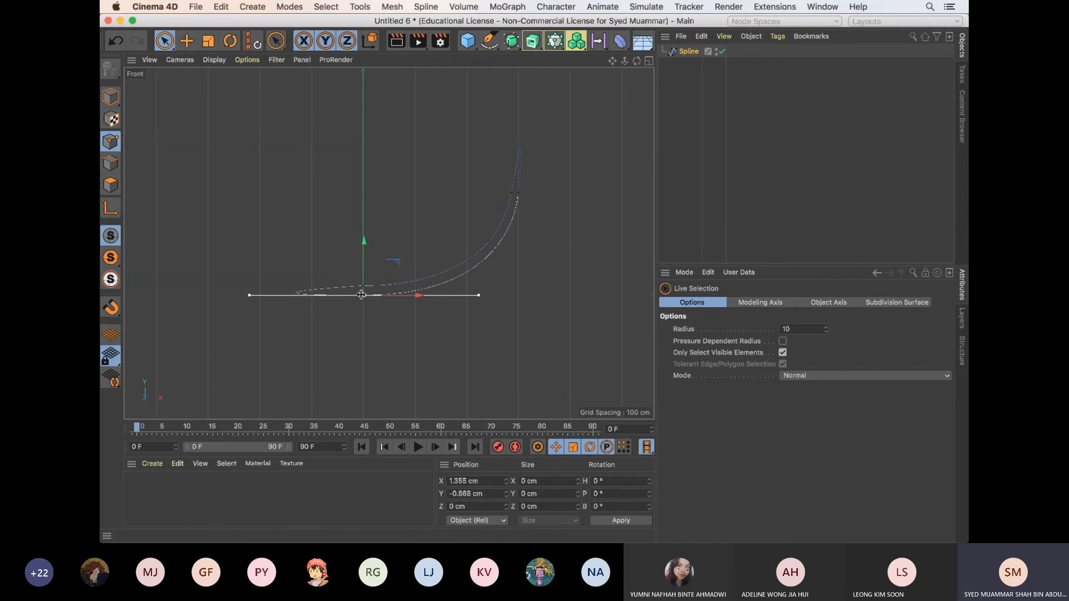
Try to shorten the tangent handles of the spline's lowest point with the Move tool, and undo the change
left_click(186, 40)
left_click_drag(250, 295, 284, 299)
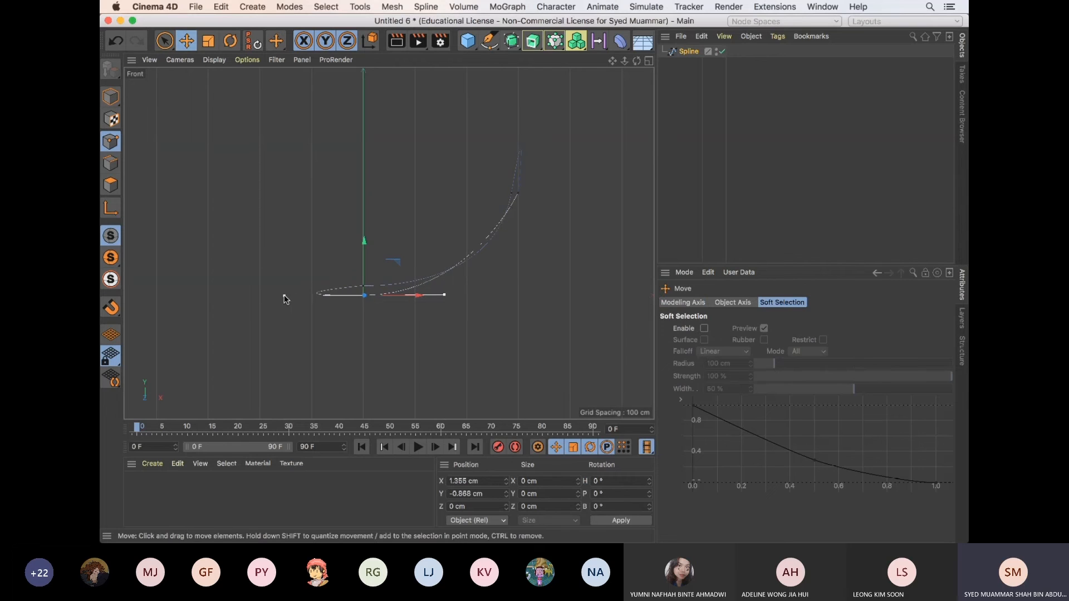
key("super+z")
left_click(363, 295)
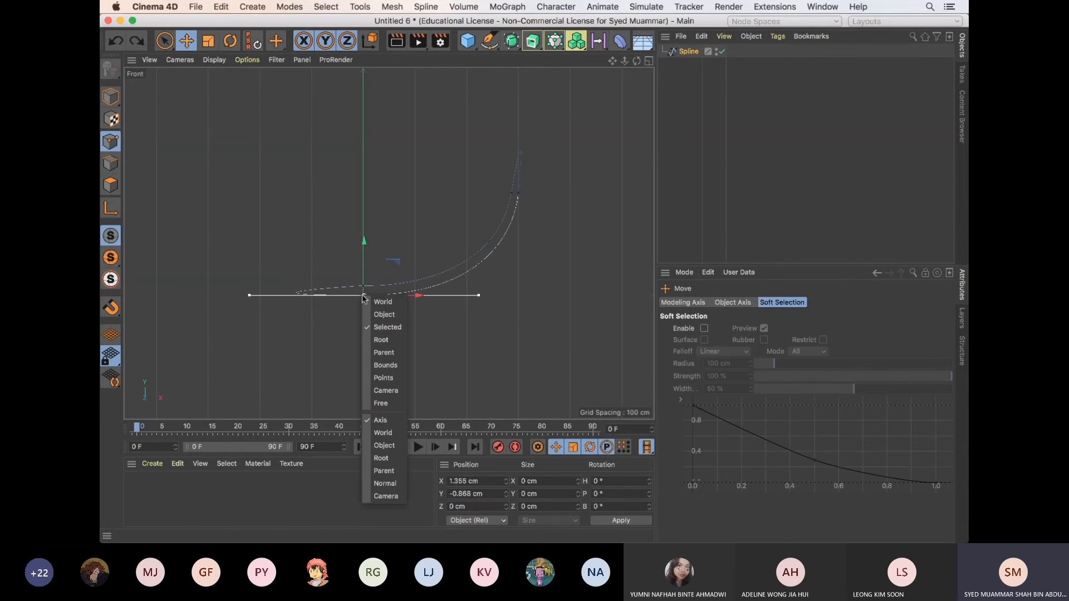
left_click(387, 327)
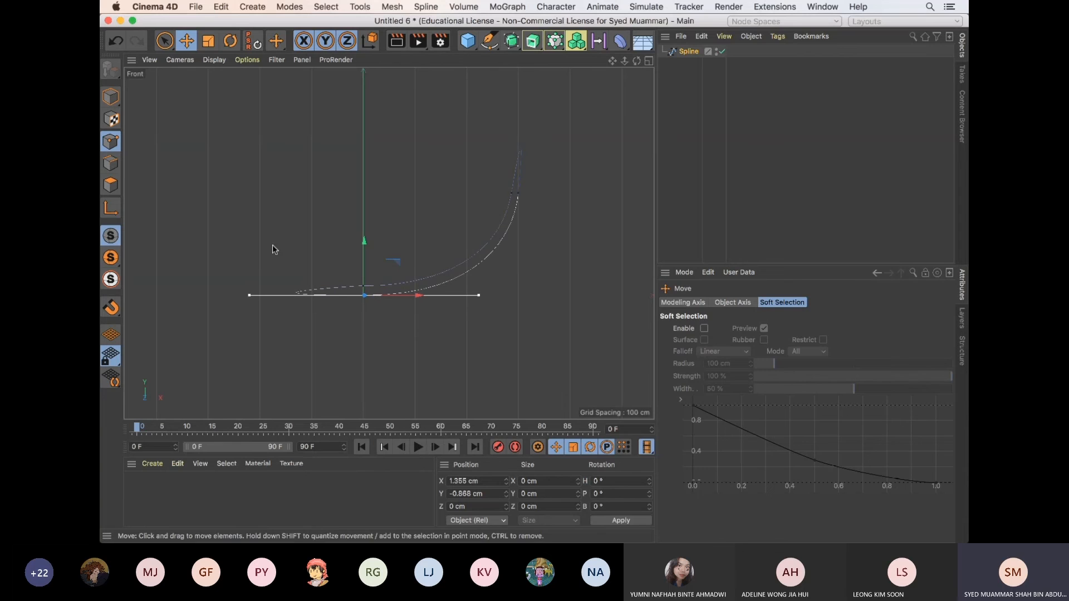
Try applying Equal Tangent Direction to the spline's lowest point near the centre axis, and undo it
key("9")
scroll(357, 302, "up", 3)
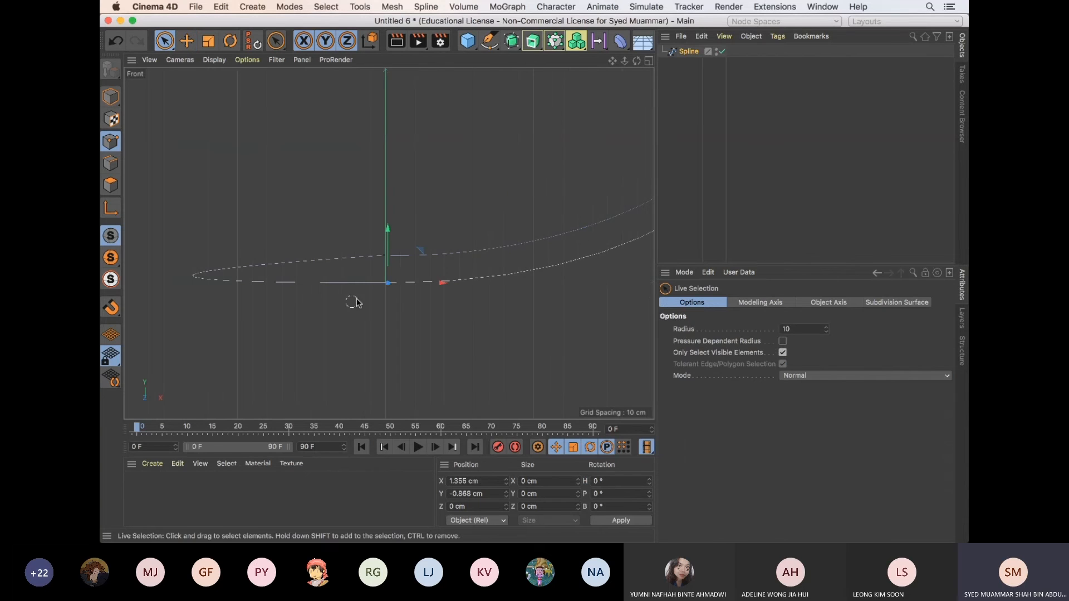
right_click(389, 285)
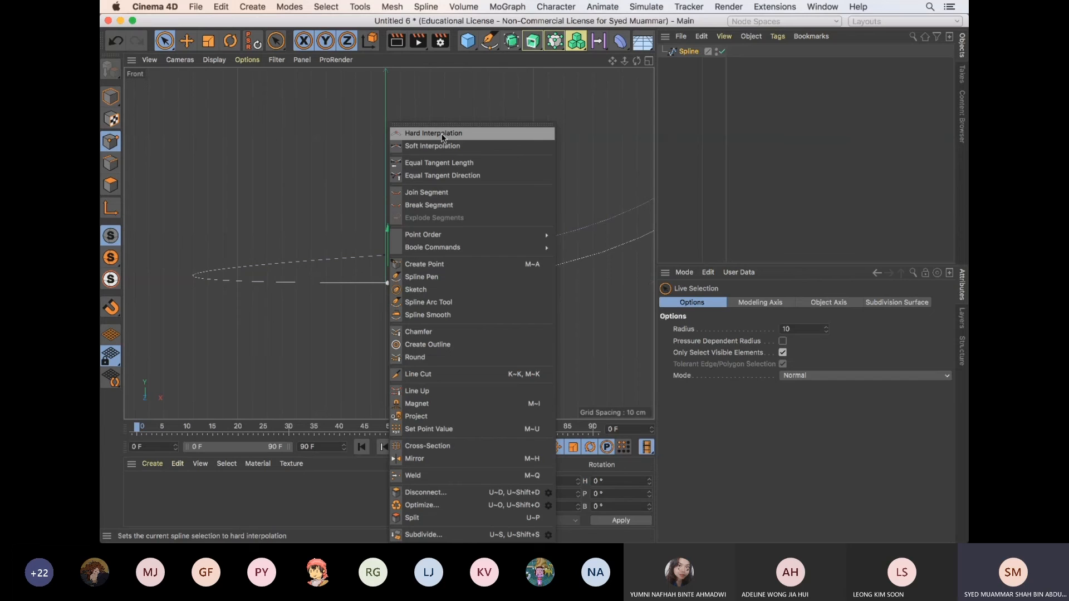
left_click(465, 176)
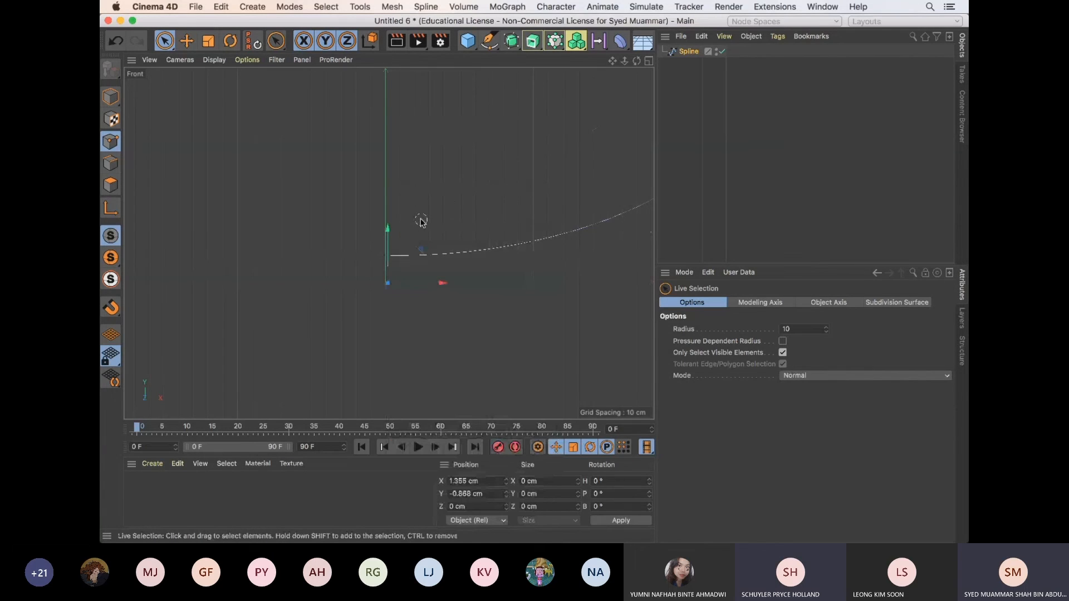
key("super+z")
Try to shorten the lowest point's tangent handles by moving the inner handle towards the point, and undo the move
right_click(390, 282)
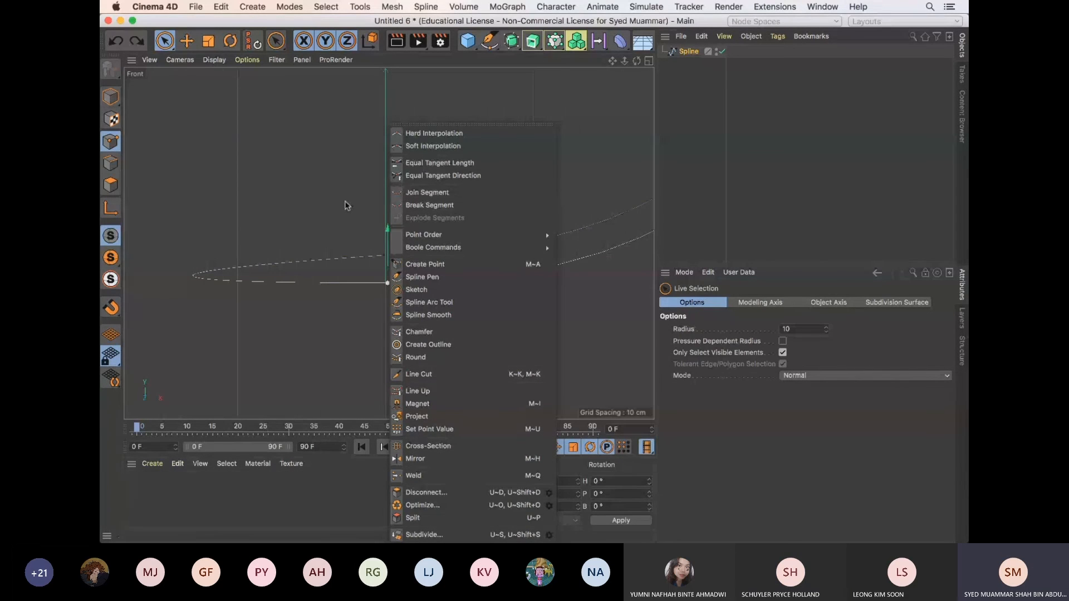
scroll(347, 207, "down", 3)
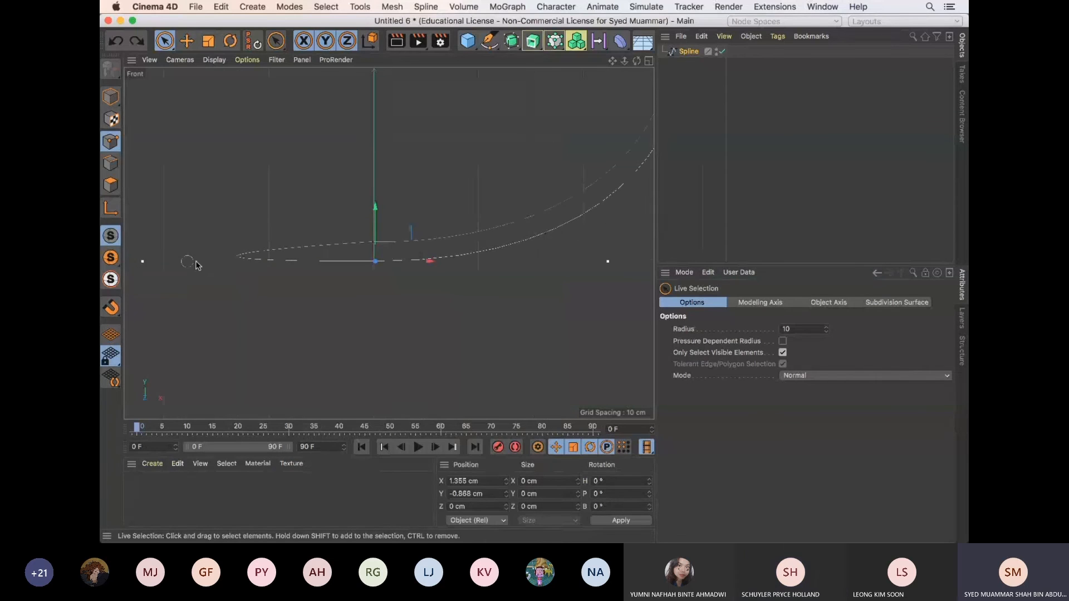
left_click(186, 41)
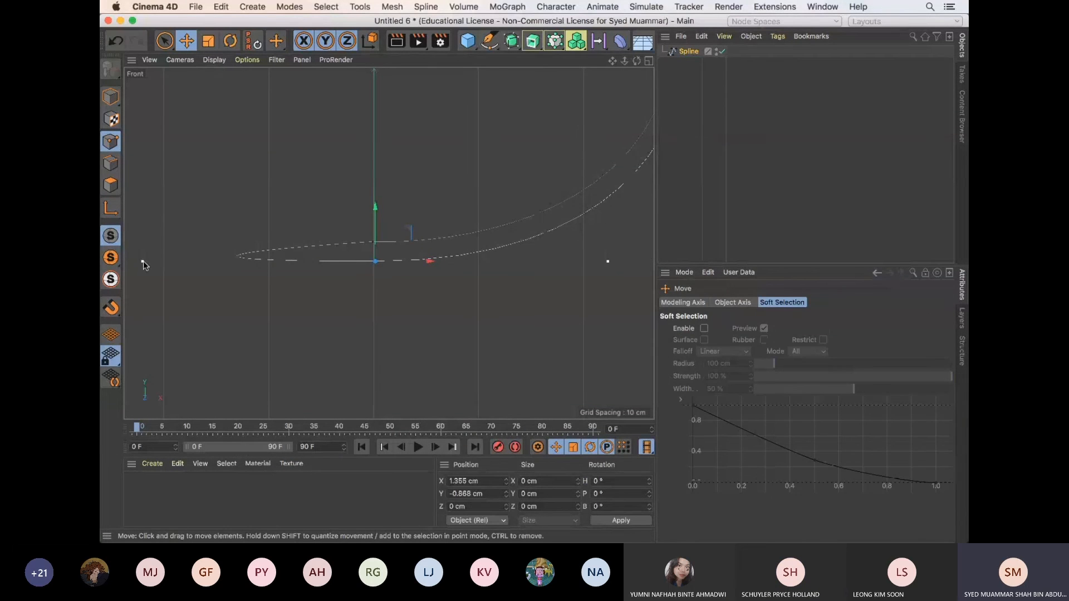
left_click_drag(319, 260, 292, 253)
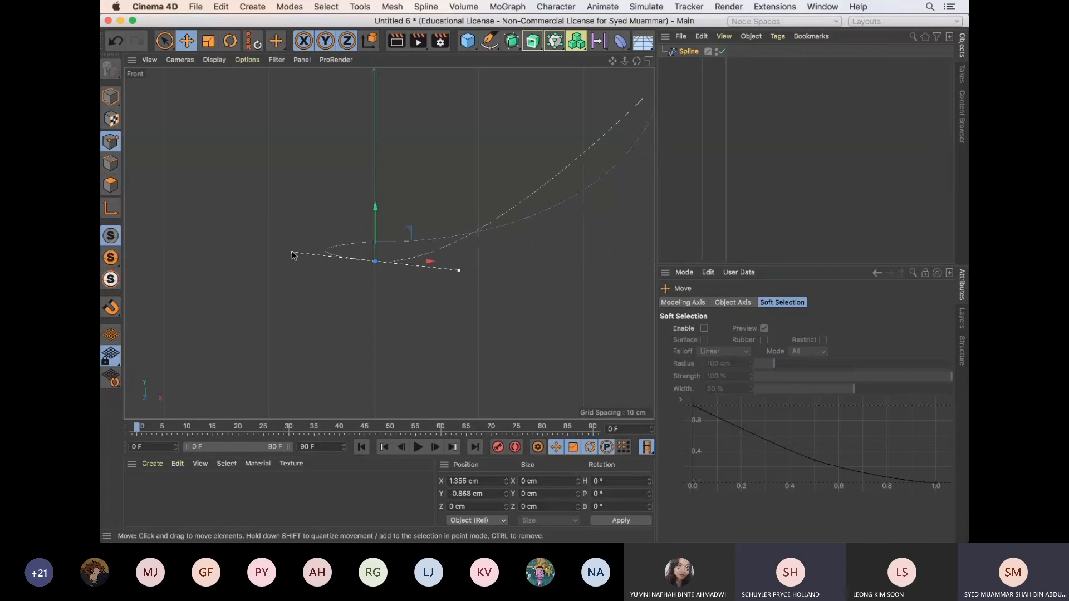
key("super+z")
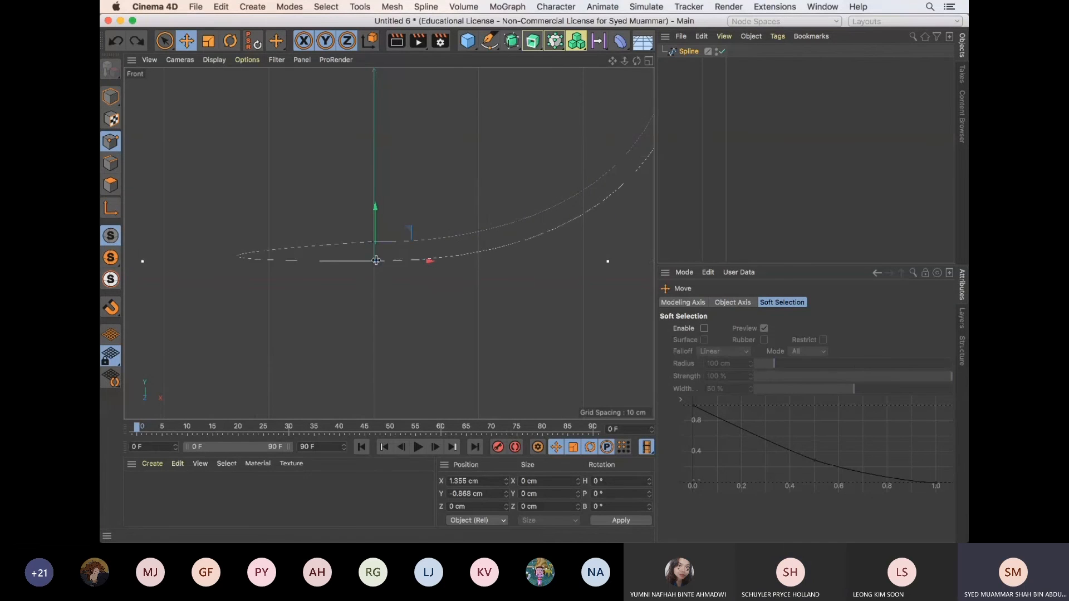
right_click(380, 261)
left_click(371, 265)
right_click(374, 261)
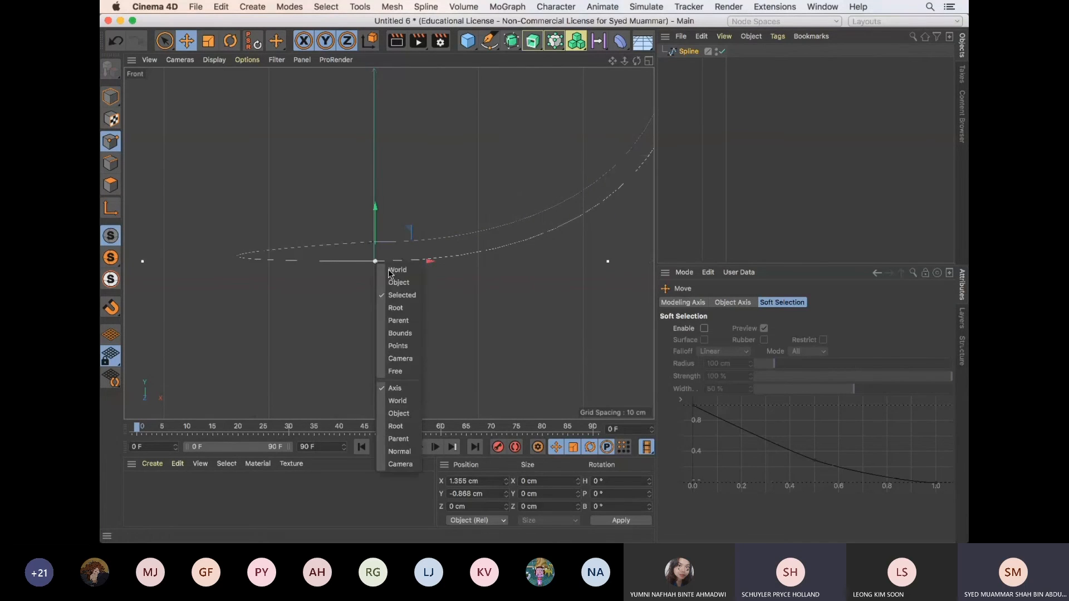
left_click(408, 293)
right_click(373, 260)
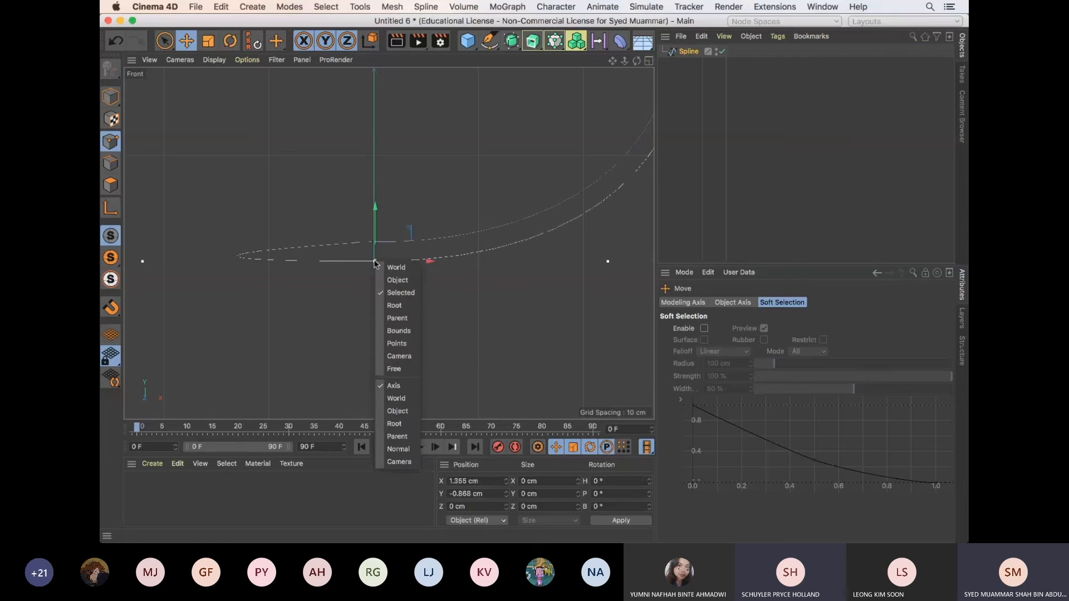
left_click(406, 293)
Apply Equal Tangent Direction to the spline's lowest point with Live Selection active
scroll(386, 273, "up", 5)
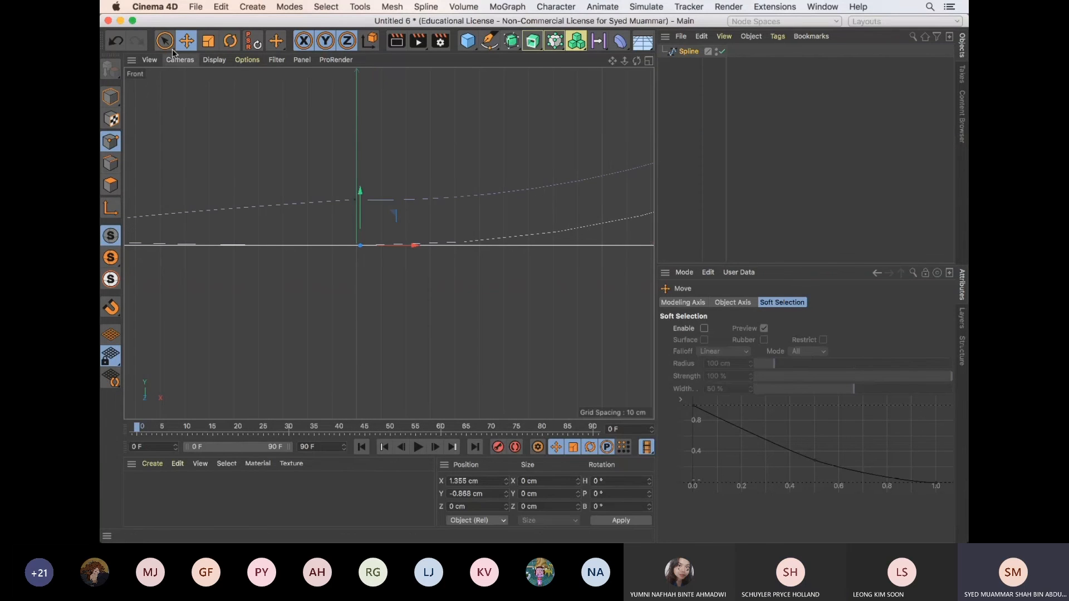
left_click(166, 41)
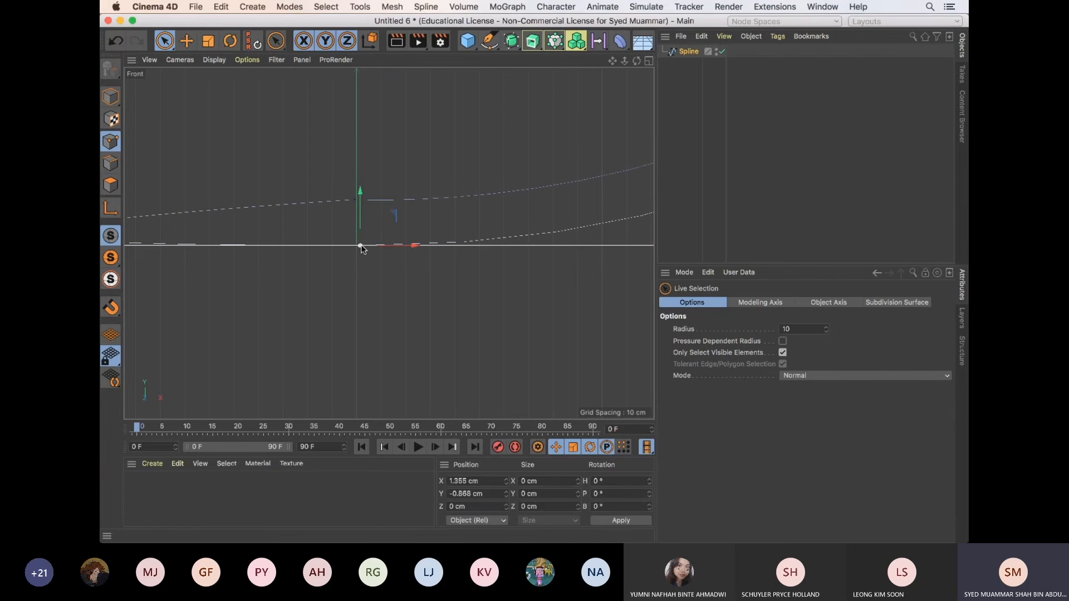
right_click(363, 249)
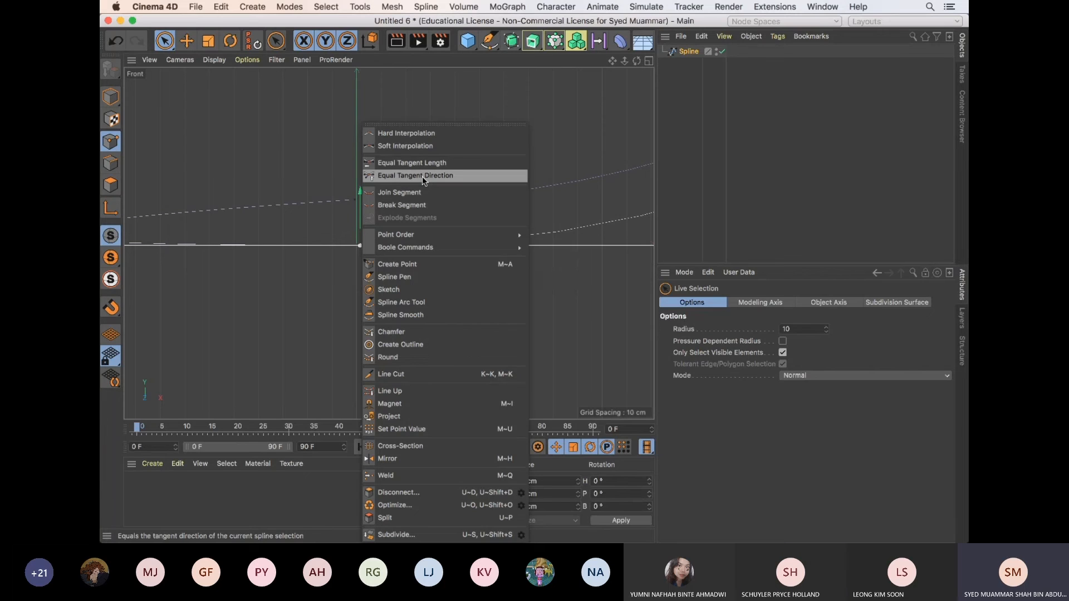
left_click(422, 176)
Try to pull the inner tangent handle in close to the spline's lowest point with the Move tool, and undo the change
scroll(425, 166, "down", 5)
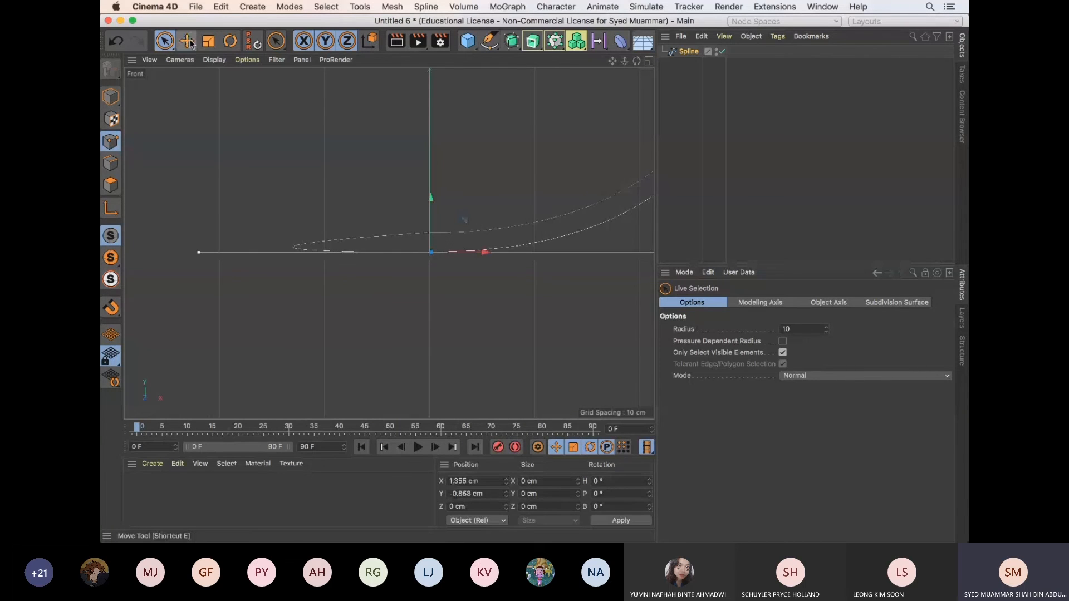
left_click(191, 44)
left_click_drag(198, 252, 485, 268)
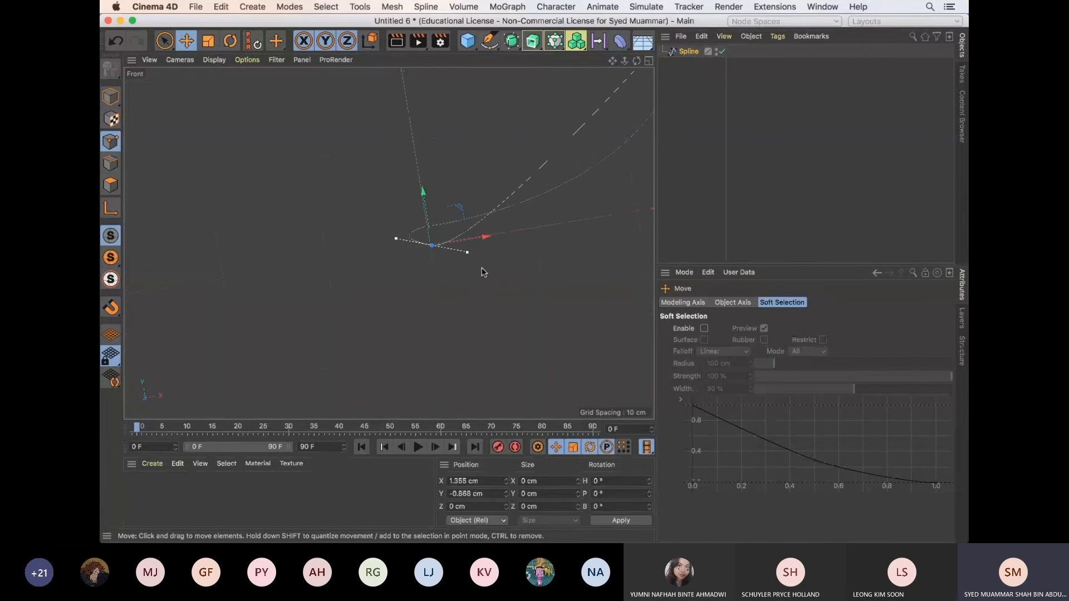
key("super+z")
Reset the tilted viewport to a straight Front view of the spline's lowest point
left_click(180, 59)
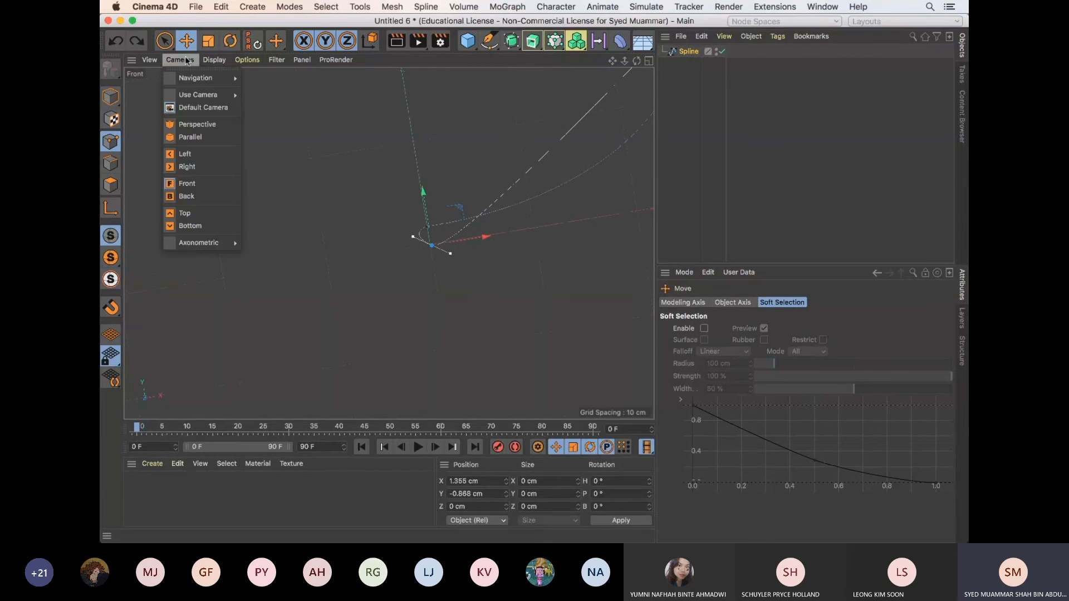
left_click(187, 155)
left_click(179, 59)
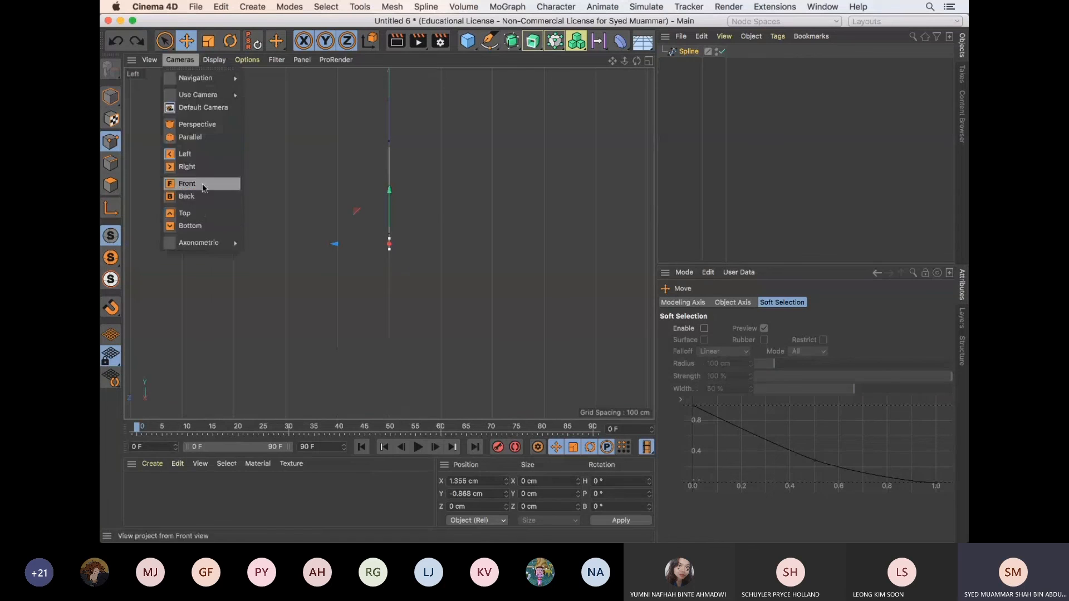
left_click(187, 184)
scroll(407, 248, "up", 5)
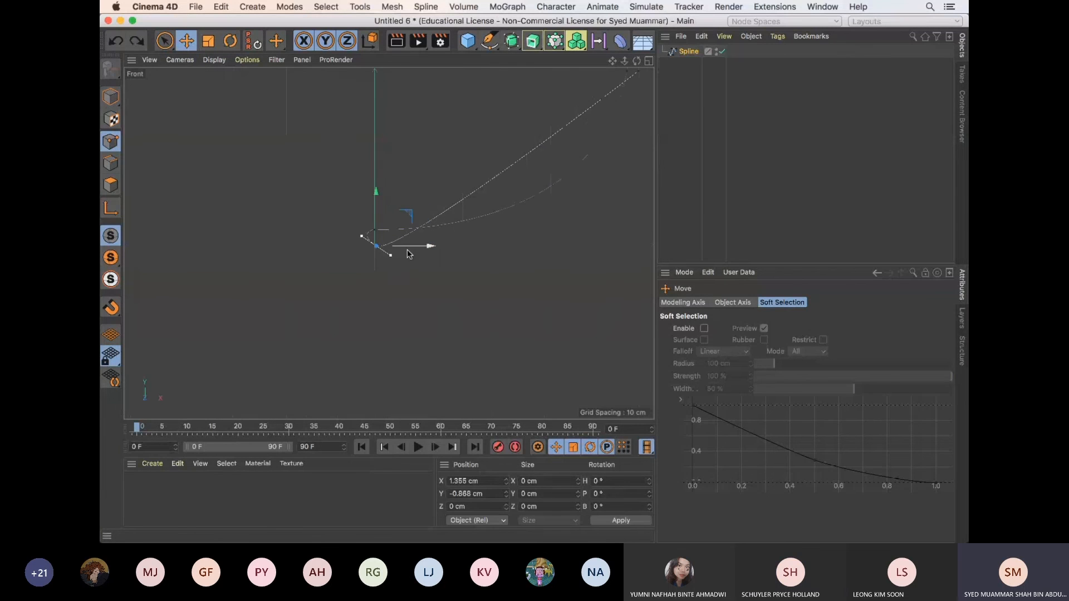
Try to grab the outer tangent handle of the lowest point, and undo the stray spline points added beside it
left_click(377, 245)
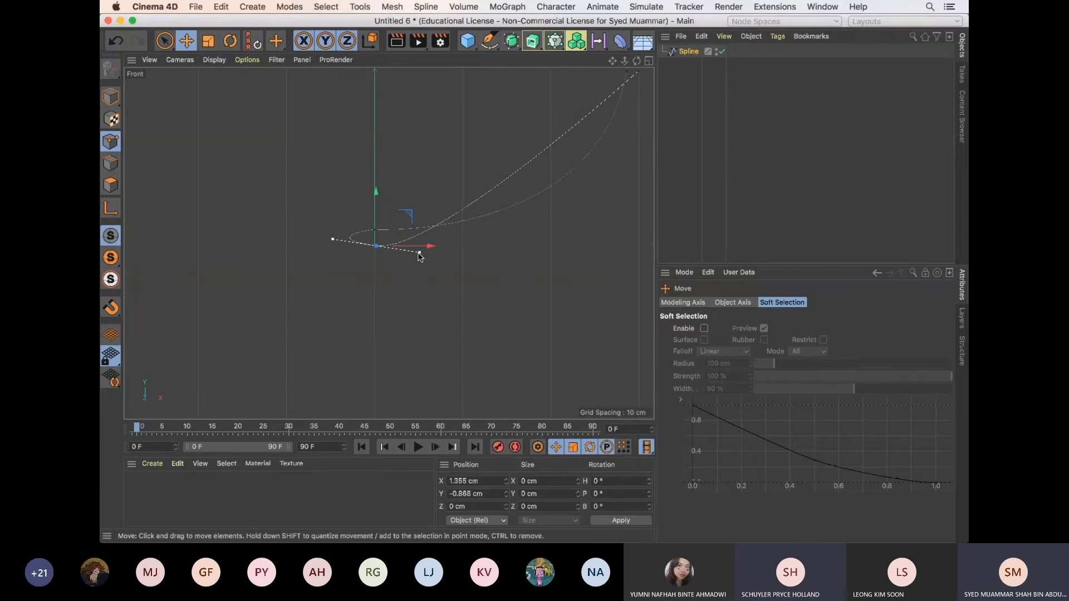
left_click_drag(419, 253, 420, 253)
left_click(420, 253, "ctrl")
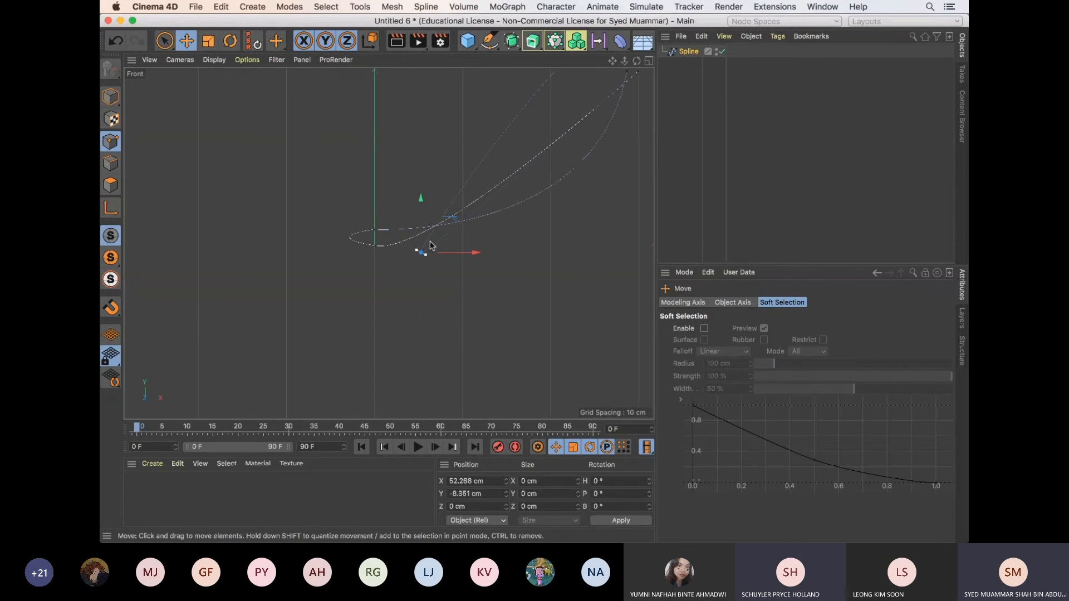
key("super+z")
left_click(420, 253, "ctrl")
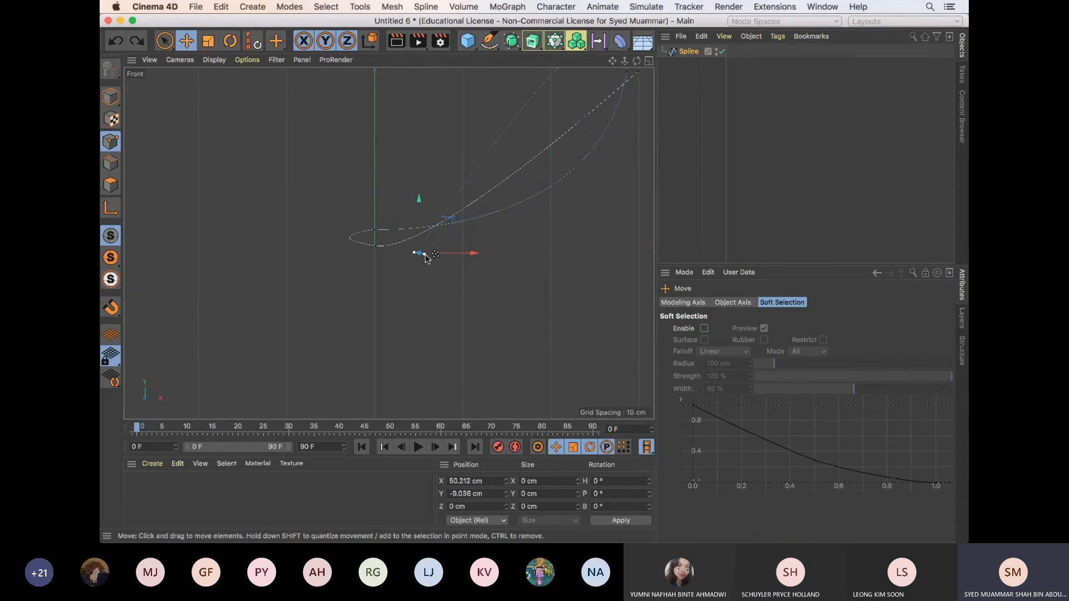
key("super+z")
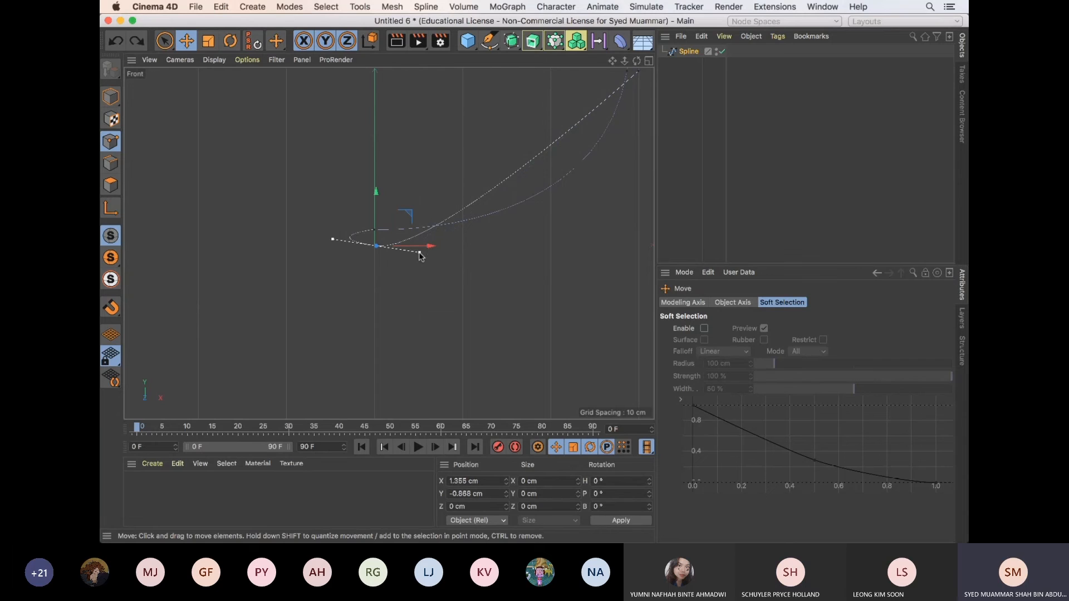
Collapse the lowest point's inner tangent handle onto the centre axis, and check the Microsoft Teams meeting before returning to Cinema 4D
left_click_drag(419, 253, 373, 246)
key("super+Tab")
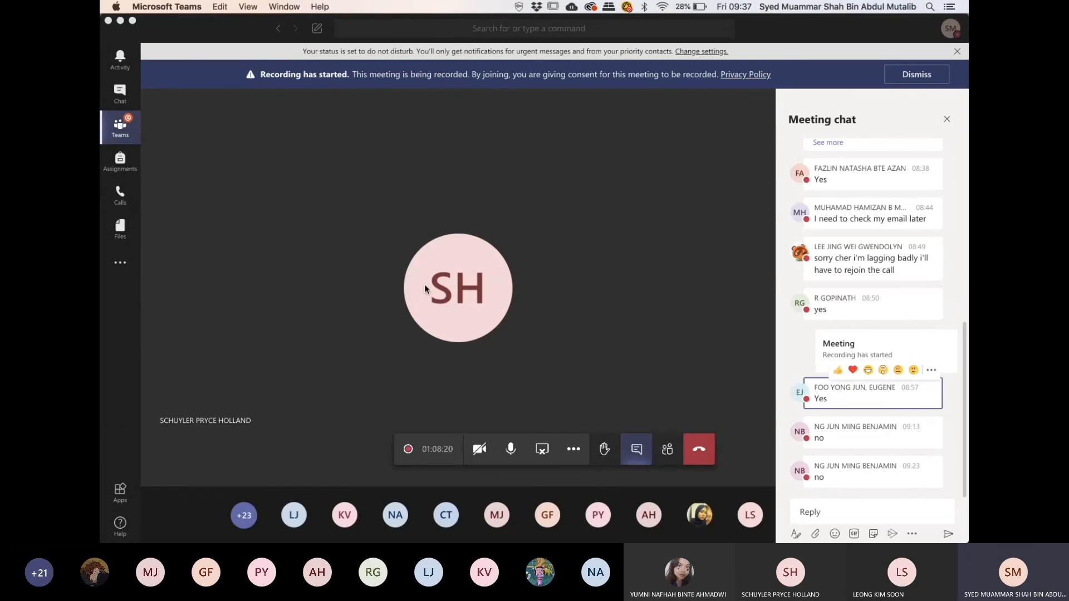
key("super+Tab")
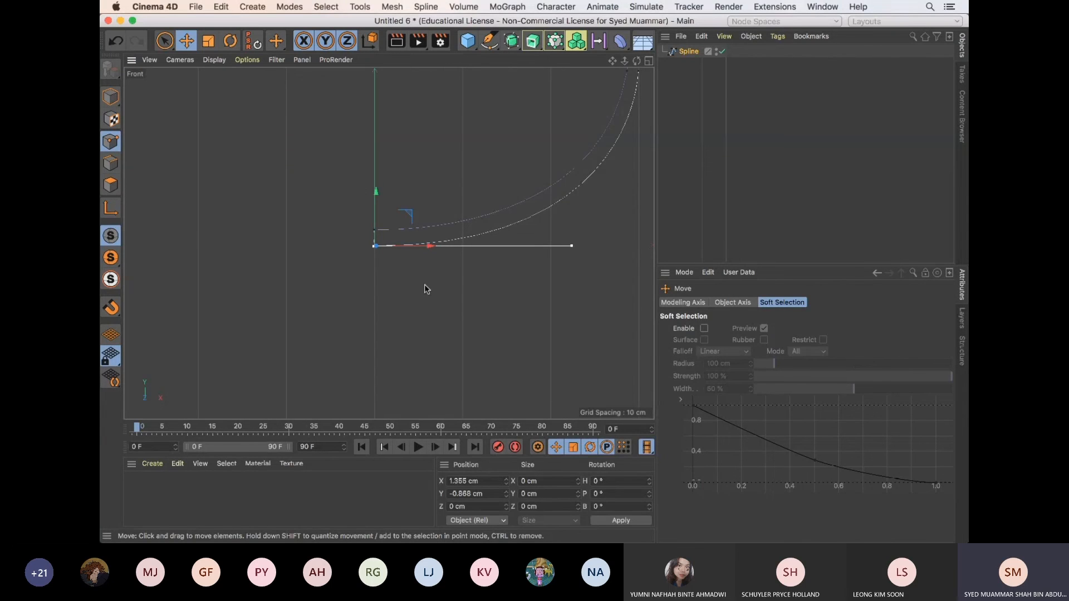
left_click(601, 32)
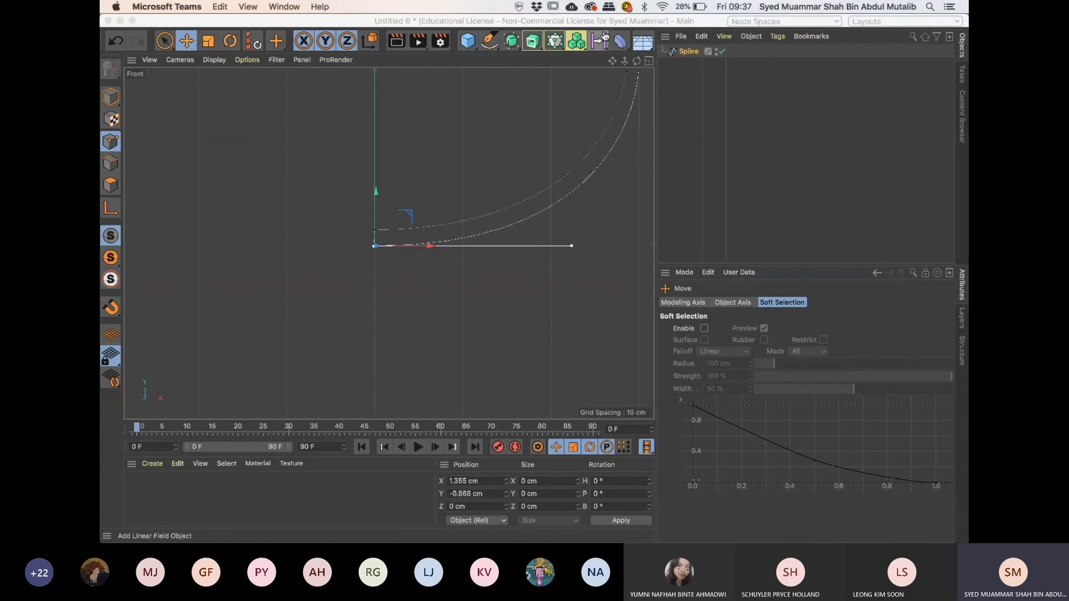
Set the X position of the spline's lowest point to 0 cm
left_click(381, 233)
left_click_drag(480, 482, 442, 473)
type("0")
key("Return")
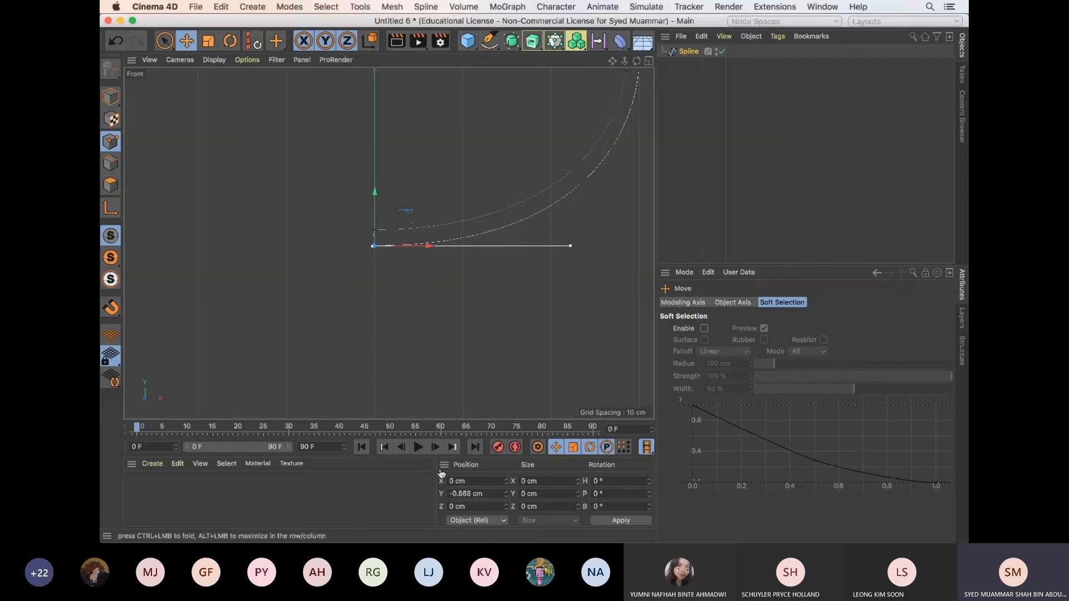
Set the X position of the spline's inner-wall point, just above the lowest point, to 0 cm
left_click(374, 230)
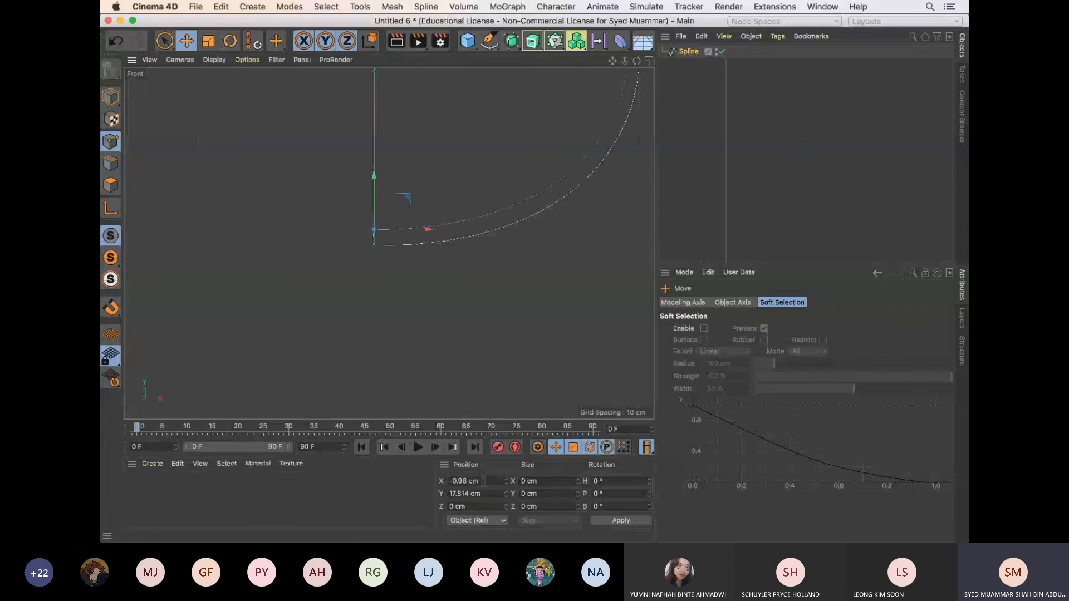
left_click_drag(484, 481, 404, 477)
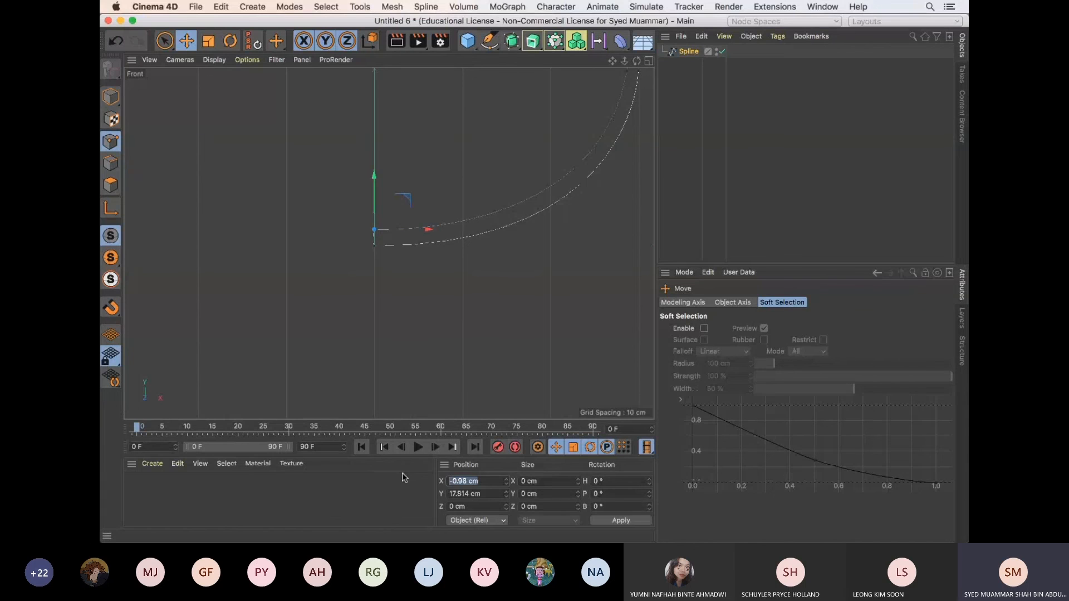
type("0")
key("Return")
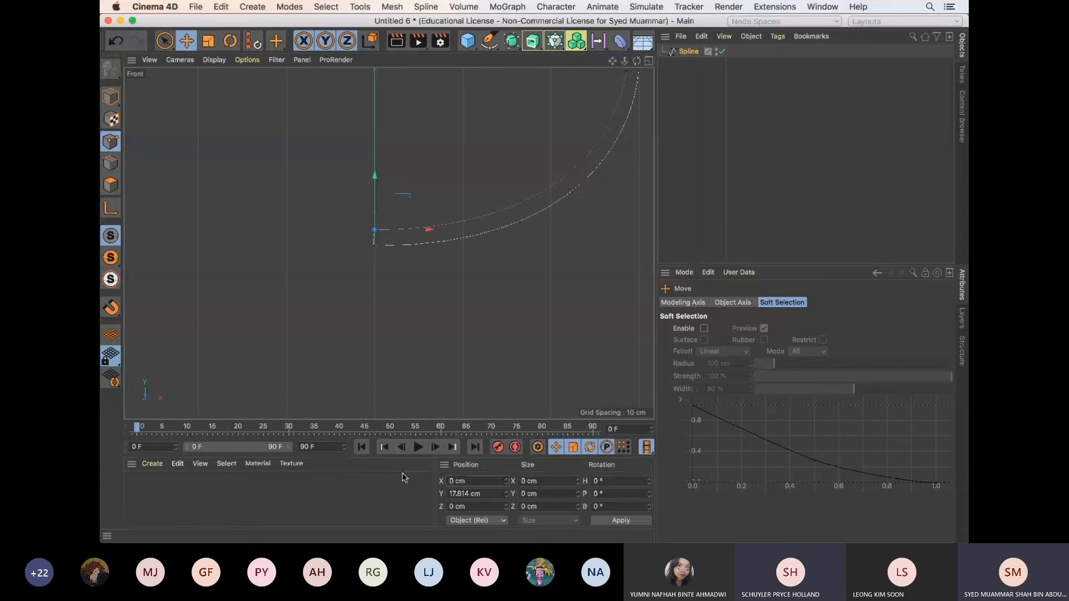
Add a Lathe object and make the half-bowl spline its child to generate the bowl
scroll(478, 267, "down", 4)
left_click(506, 212)
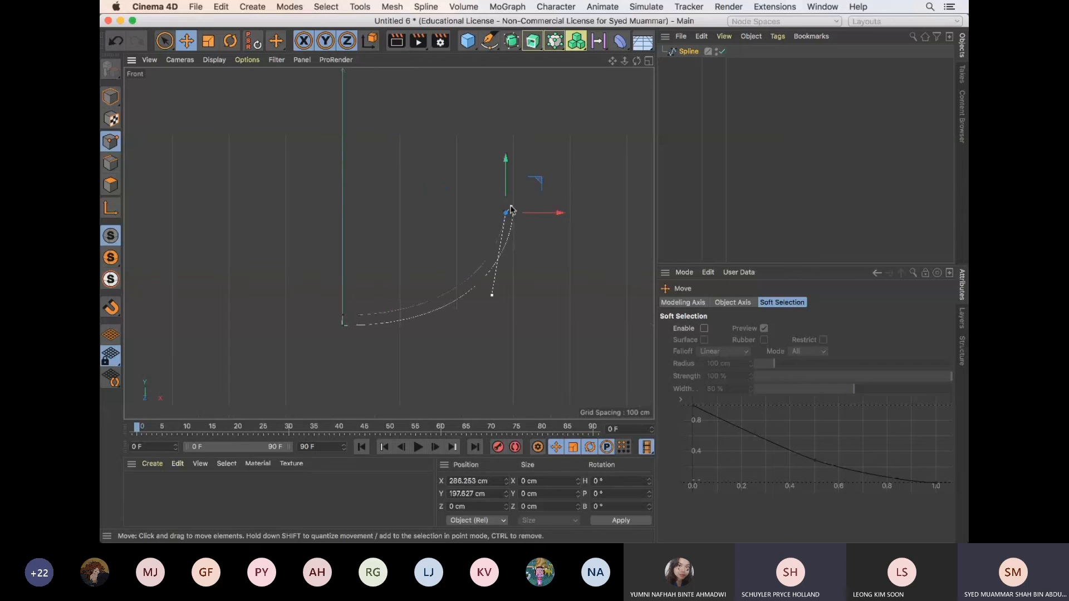
left_click(667, 189)
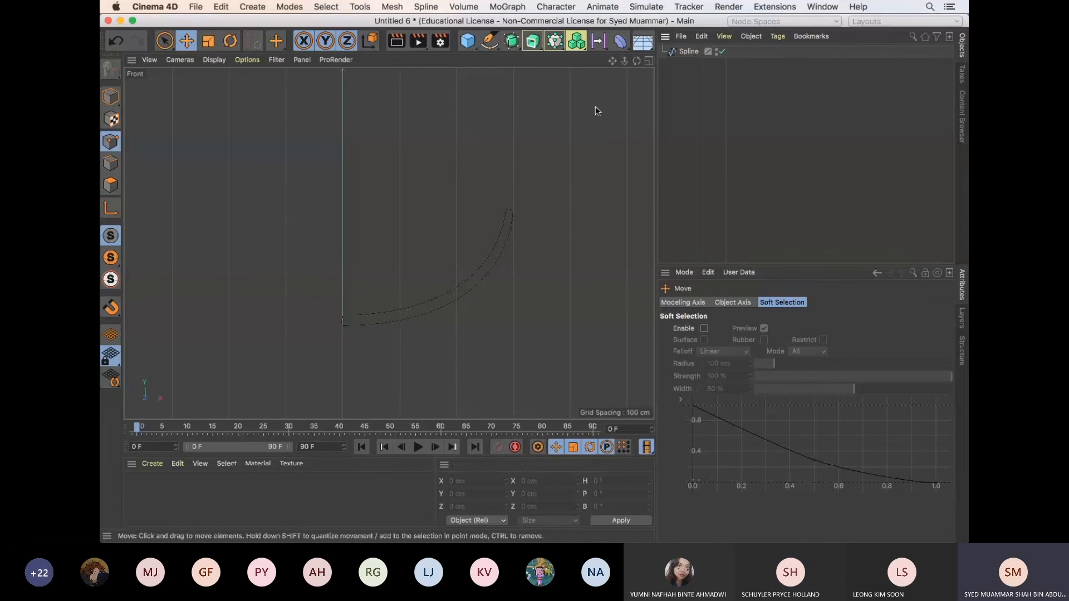
left_click_drag(533, 41, 545, 82)
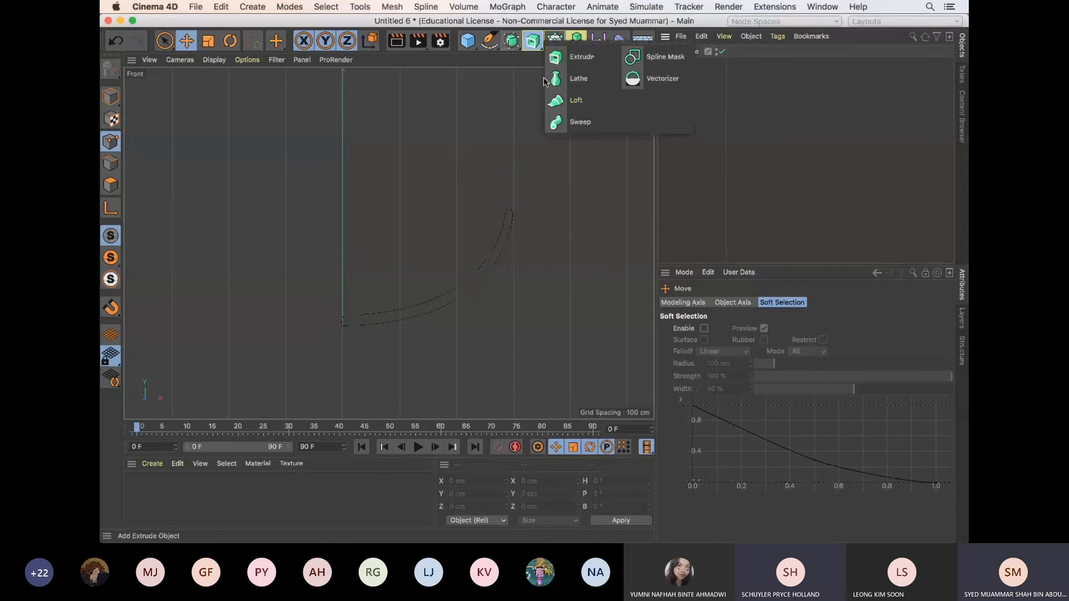
left_click(573, 79)
left_click_drag(690, 64, 695, 52)
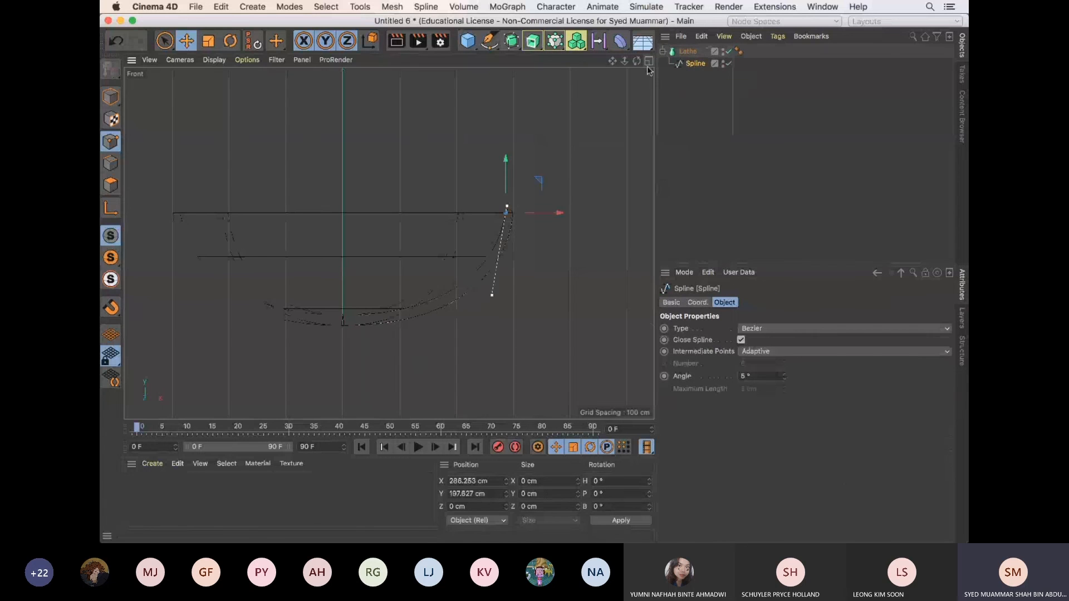
Inspect the lathed bowl from above in a maximized Perspective view
middle_click(445, 181)
left_click(383, 60)
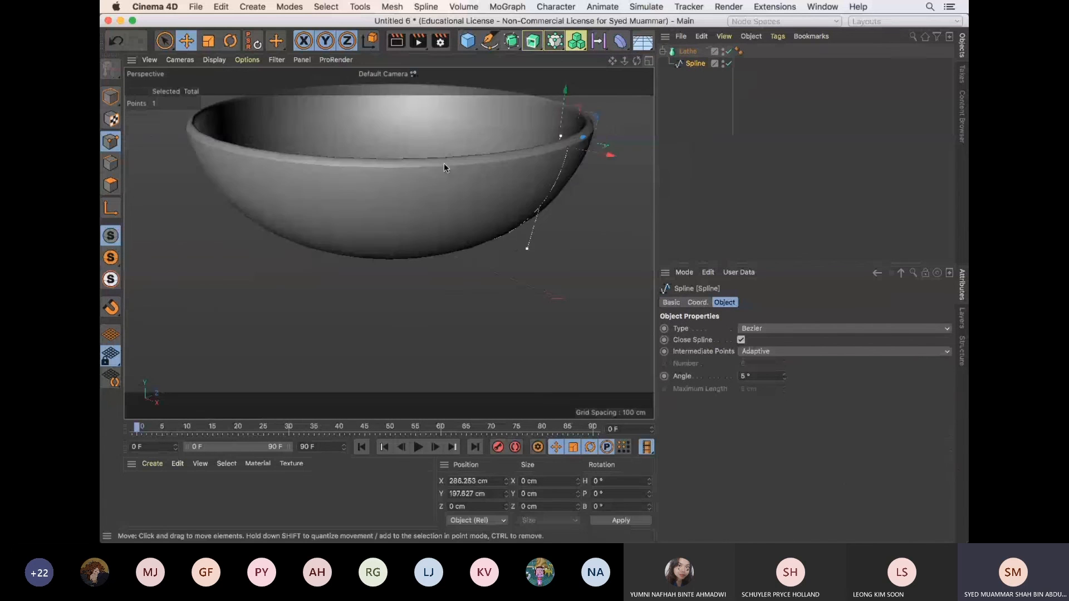
left_click_drag(444, 163, 454, 244, "alt")
scroll(462, 191, "down", 5)
middle_click_drag(510, 210, 478, 233, "alt")
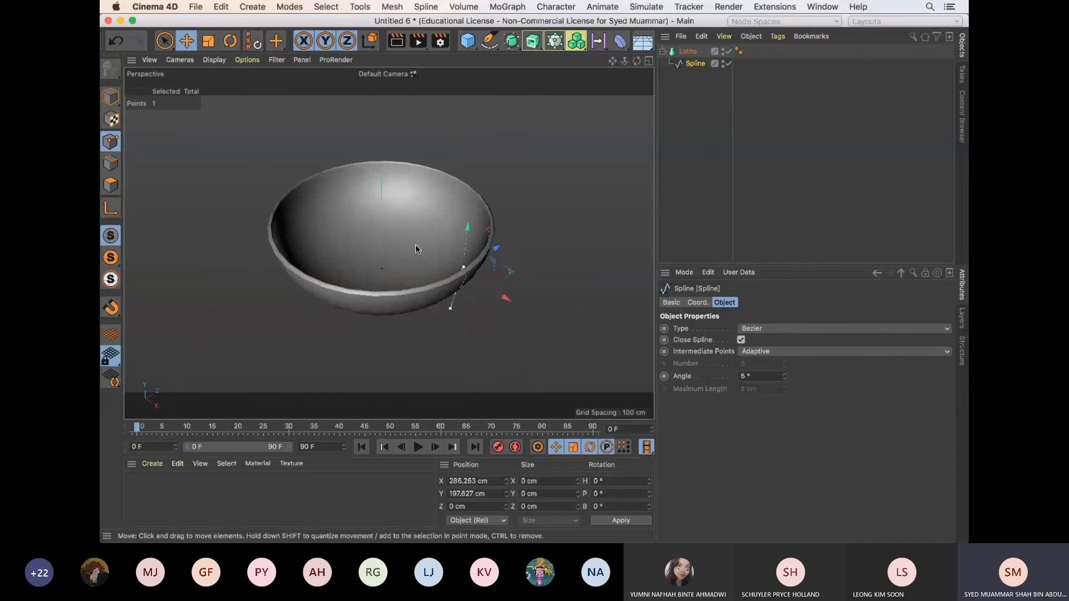
Add a particle Emitter to the scene with the lathed bowl
right_click_drag(415, 245, 448, 219, "alt")
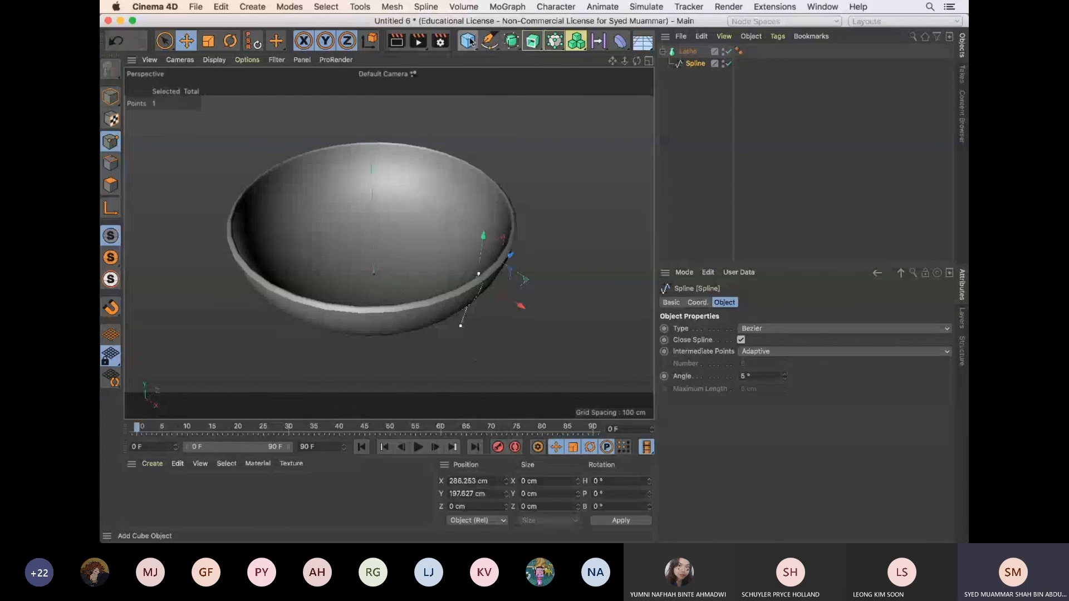
left_click(646, 7)
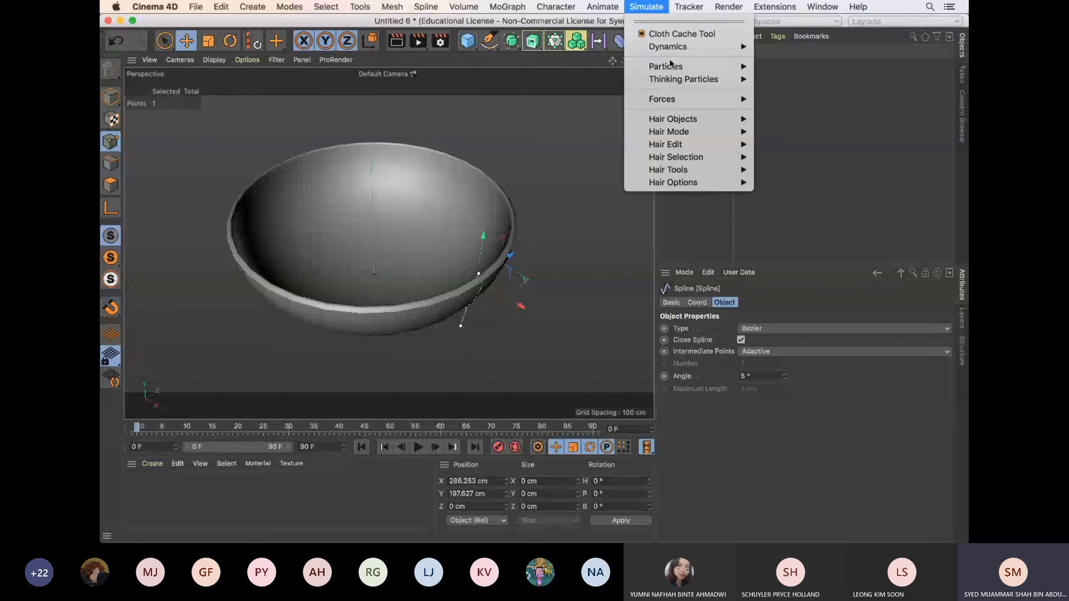
mouse_move(718, 66)
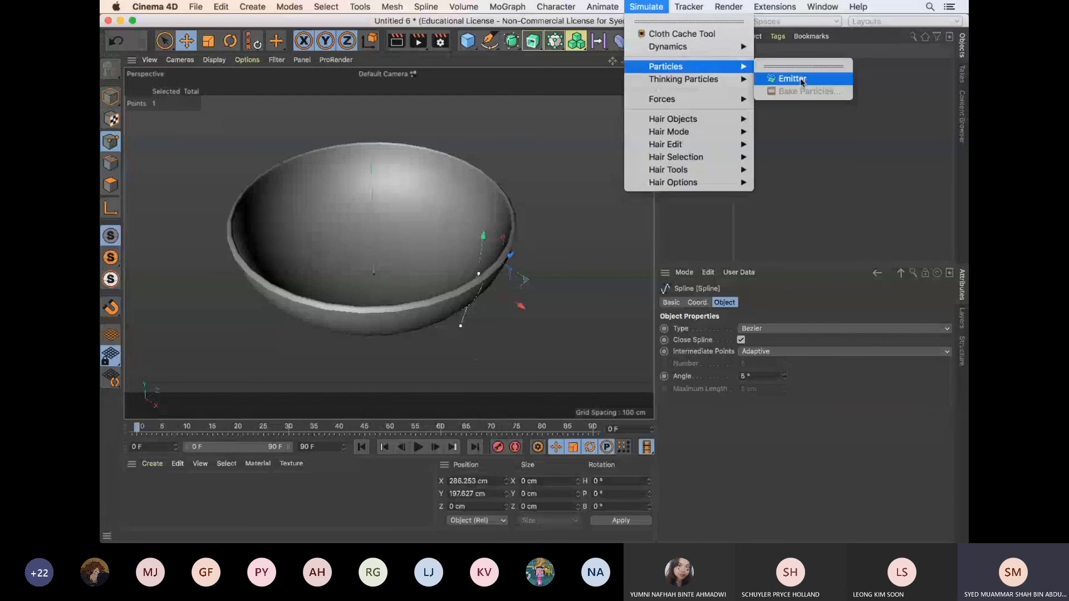
left_click(792, 79)
Raise the Emitter straight up to the height of the bowl's rim and play the animation to preview its emission
scroll(456, 193, "down", 2)
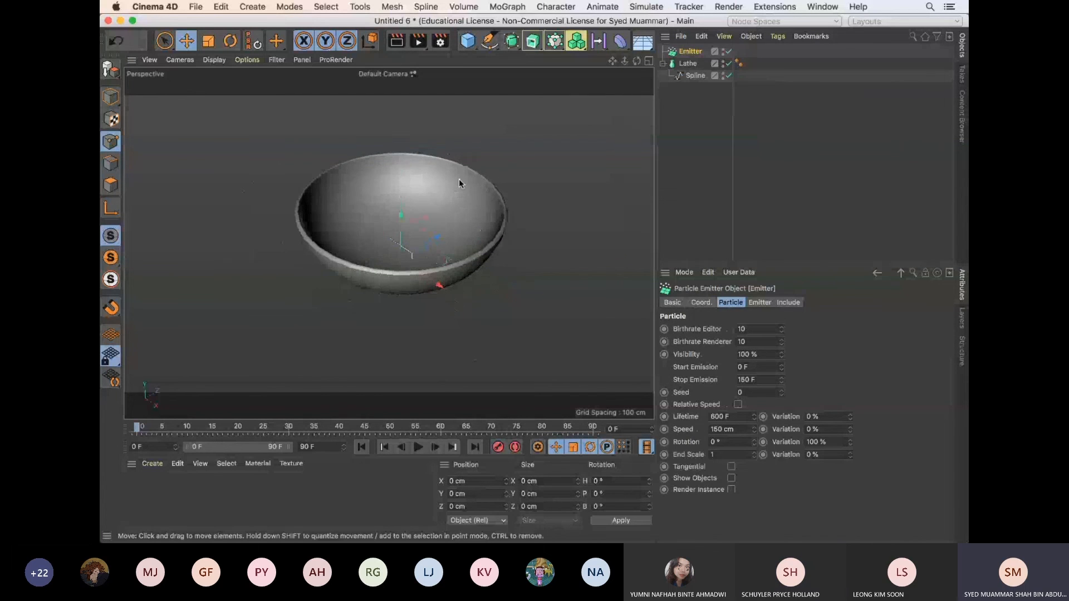
middle_click_drag(458, 179, 441, 211, "alt")
left_click_drag(382, 229, 381, 161)
left_click(418, 448)
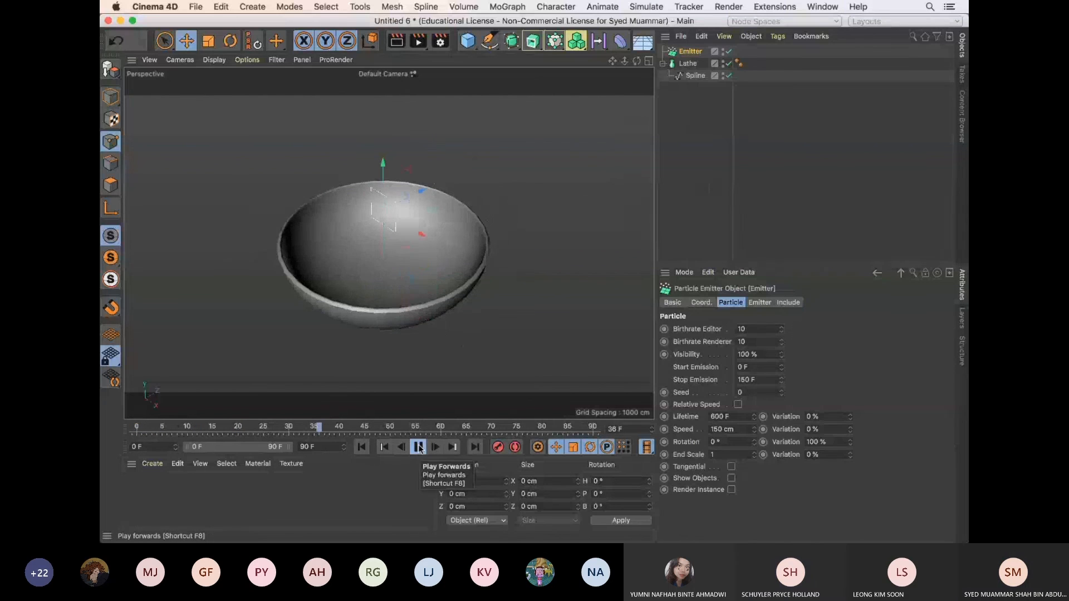
left_click_drag(522, 308, 504, 294, "alt")
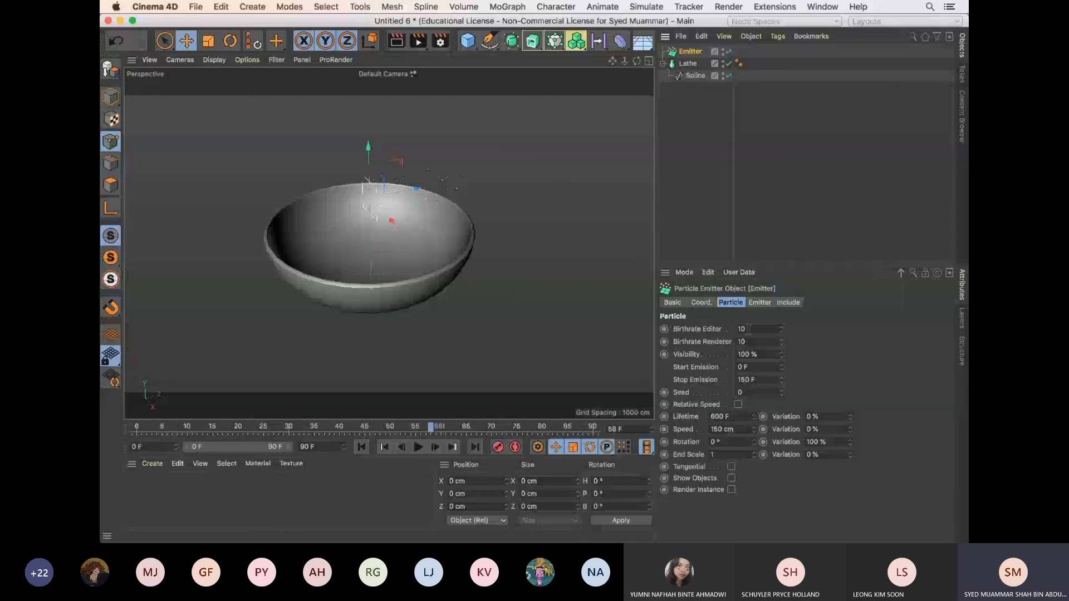
Set the Emitter's editor and renderer birthrates to 5 and its Stop Emission to 30 F
double_click(749, 329)
type("5")
key("Tab")
type("5")
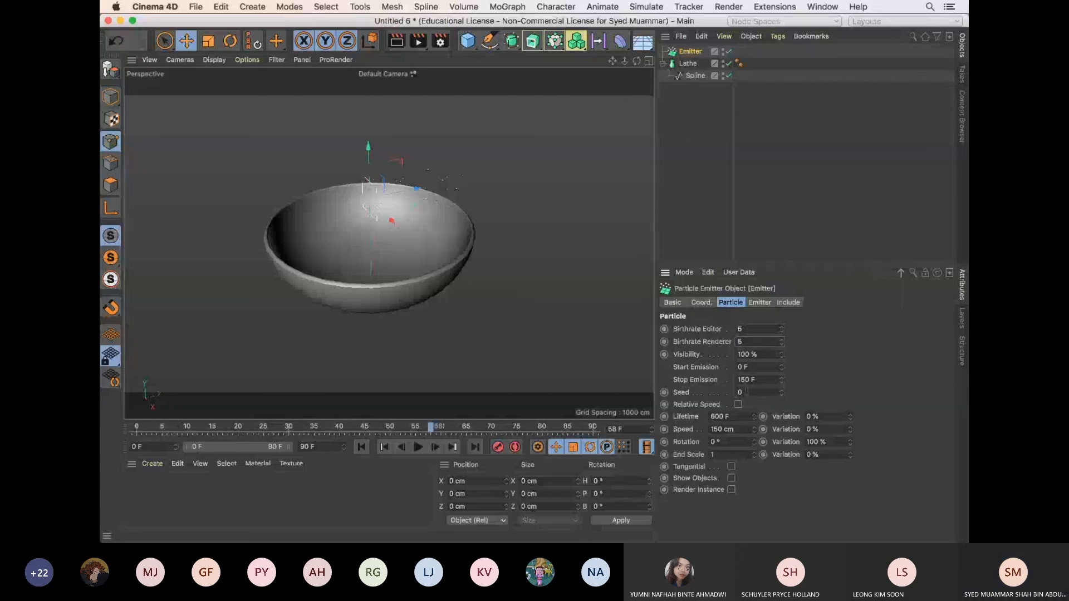
left_click_drag(760, 379, 707, 382)
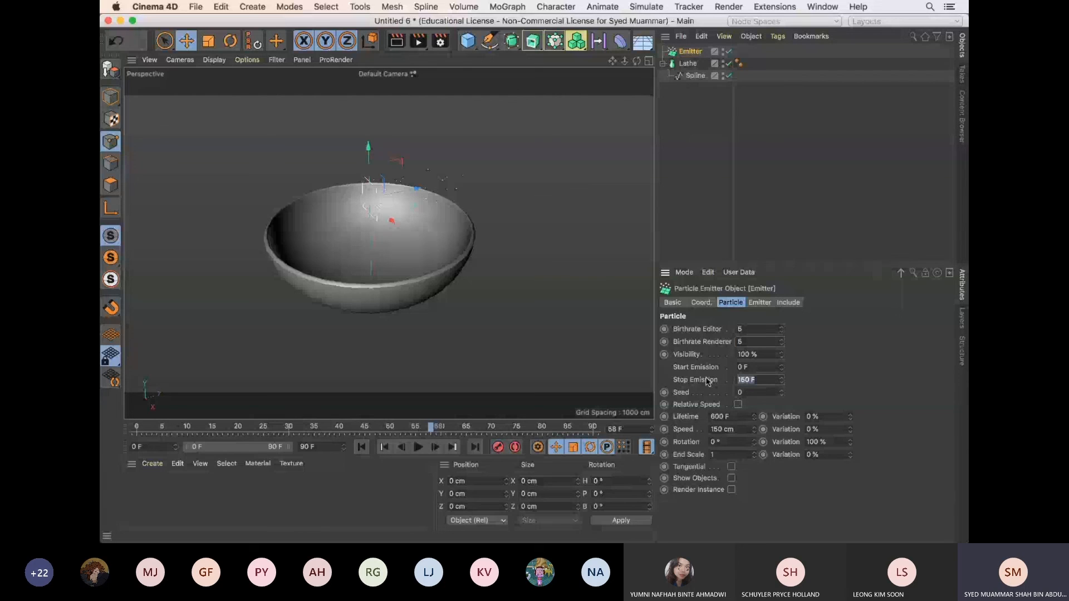
type("3")
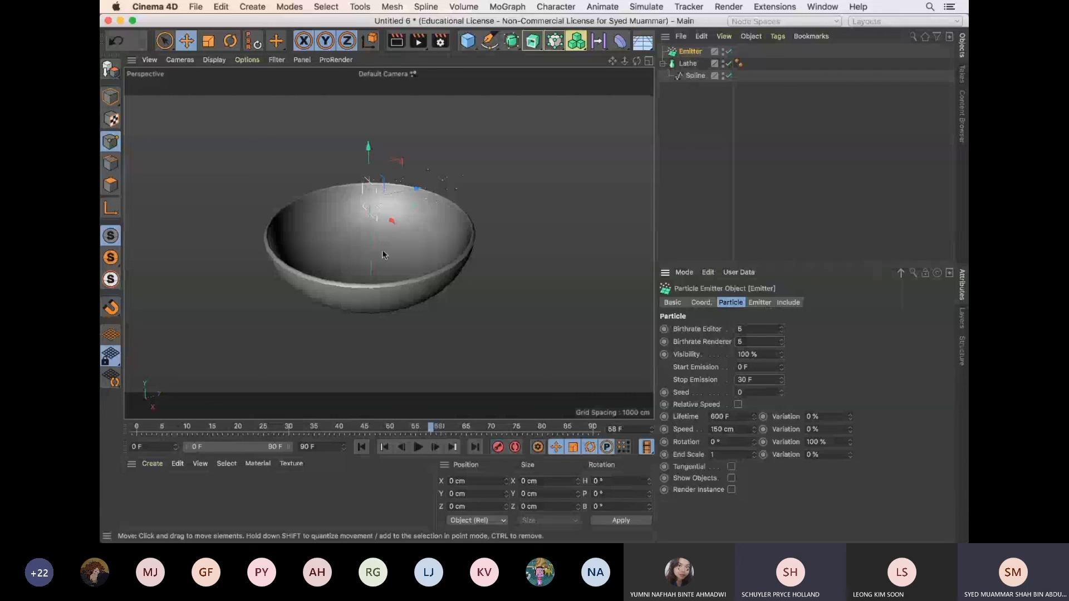
type("r")
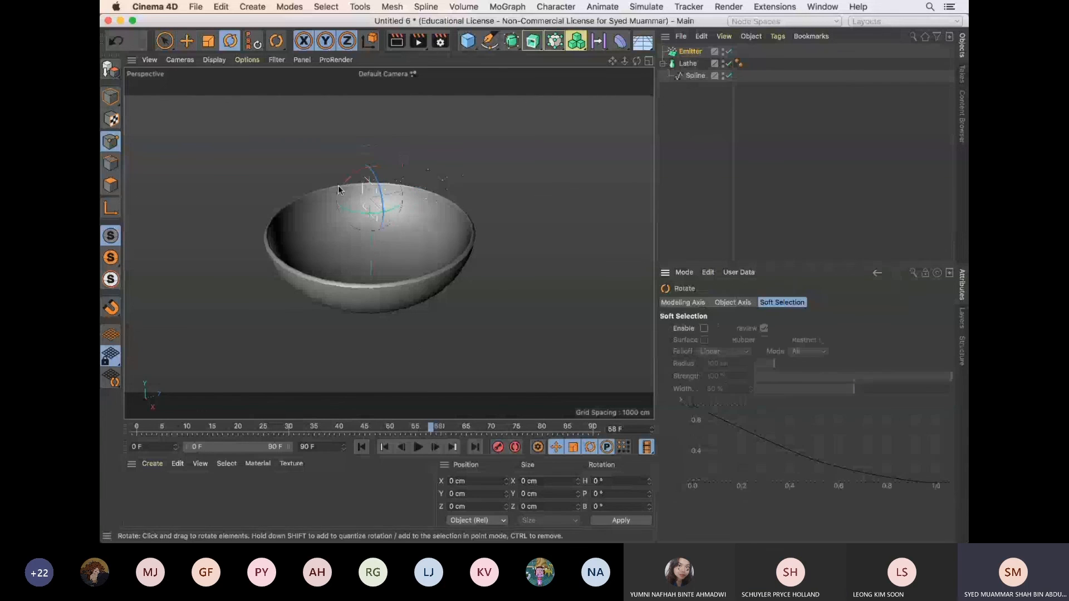
Rotate the Emitter to face straight down and move it up above the bowl's opening
left_click_drag(338, 189, 382, 176)
key("e")
left_click_drag(374, 241, 366, 172)
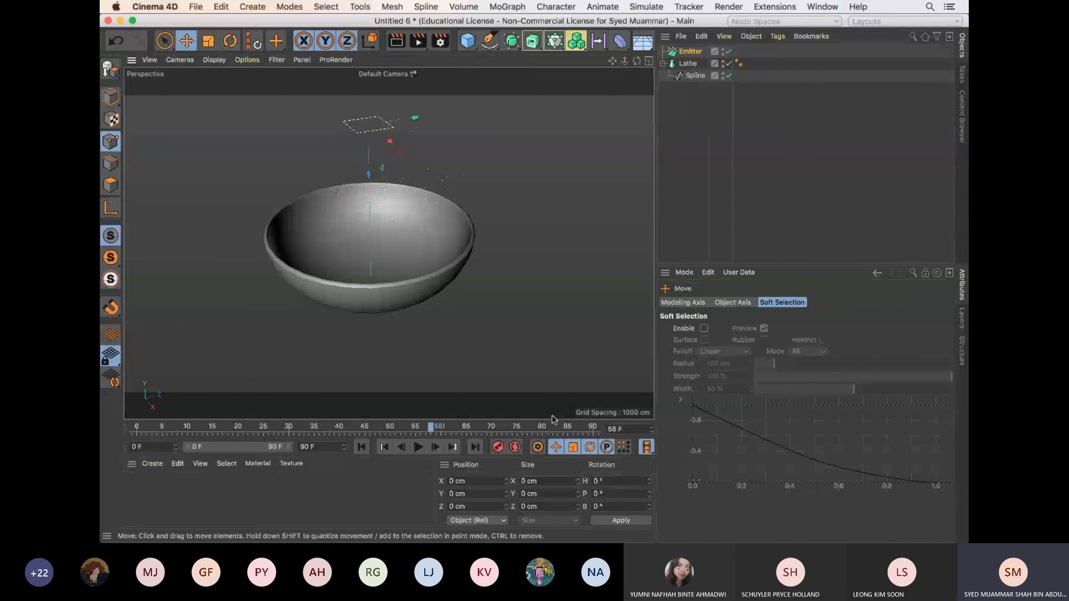
Play the animation to check that particles travel down from the Emitter toward the bowl
left_click(419, 448)
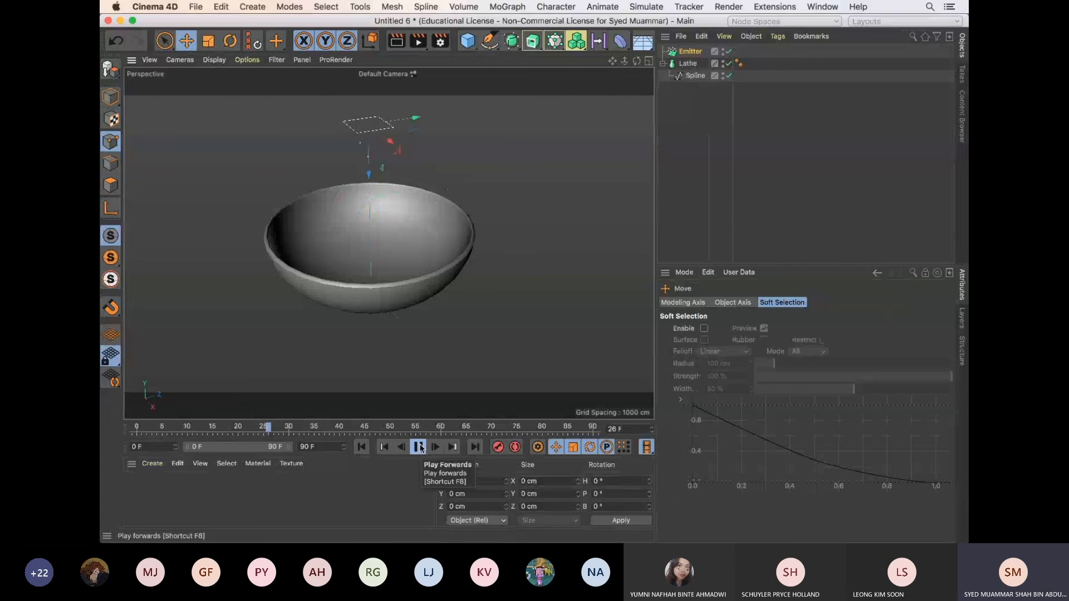
left_click(419, 447)
left_click_drag(516, 171, 524, 190, "alt")
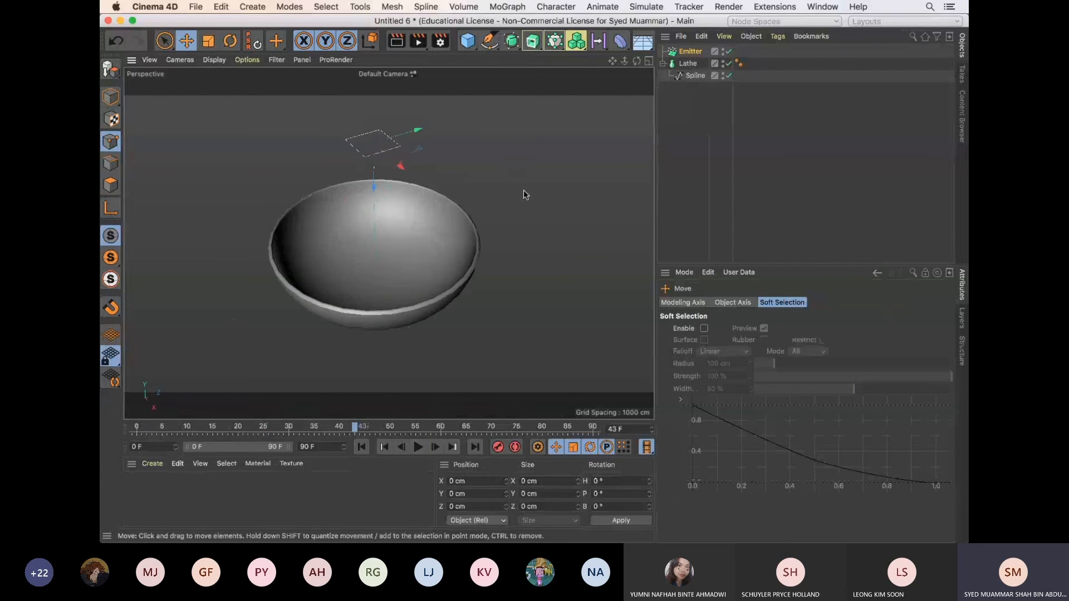
scroll(417, 183, "up", 2)
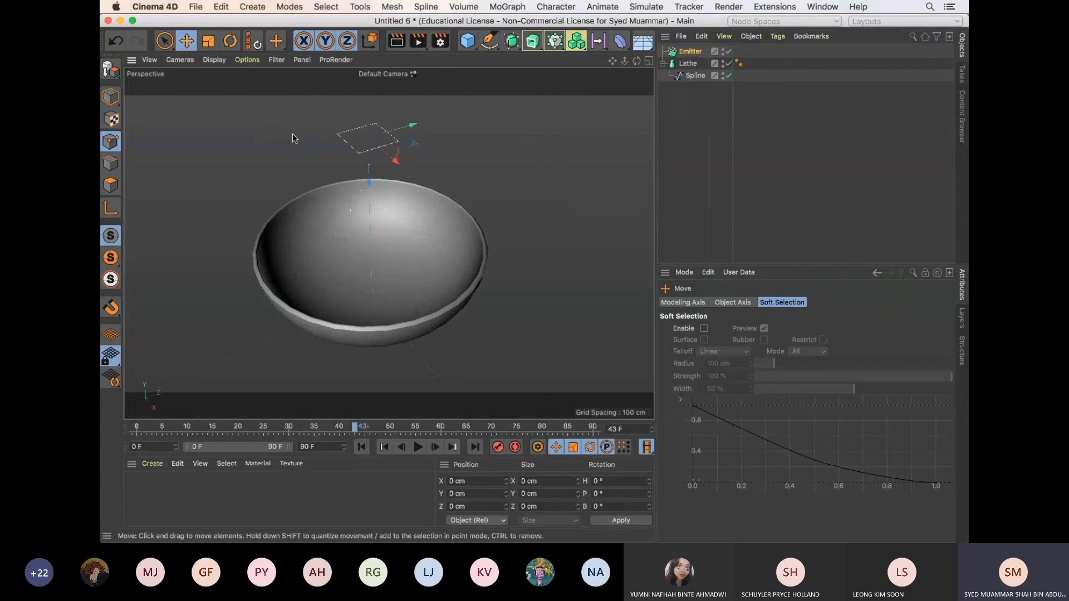
Scale up the Emitter above the bowl until it covers most of the bowl's opening
key("r")
key("t")
left_click_drag(426, 134, 506, 216)
left_click_drag(506, 216, 477, 288, "alt")
Play the animation and view the bowl from the side to check how particles fall from the enlarged Emitter
left_click(418, 447)
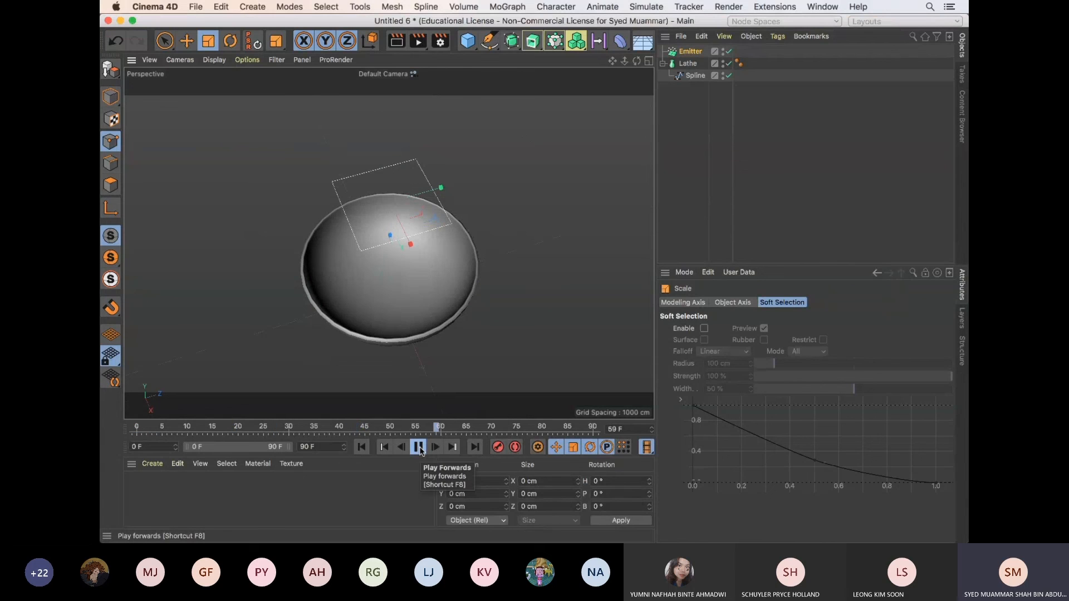
left_click(420, 450)
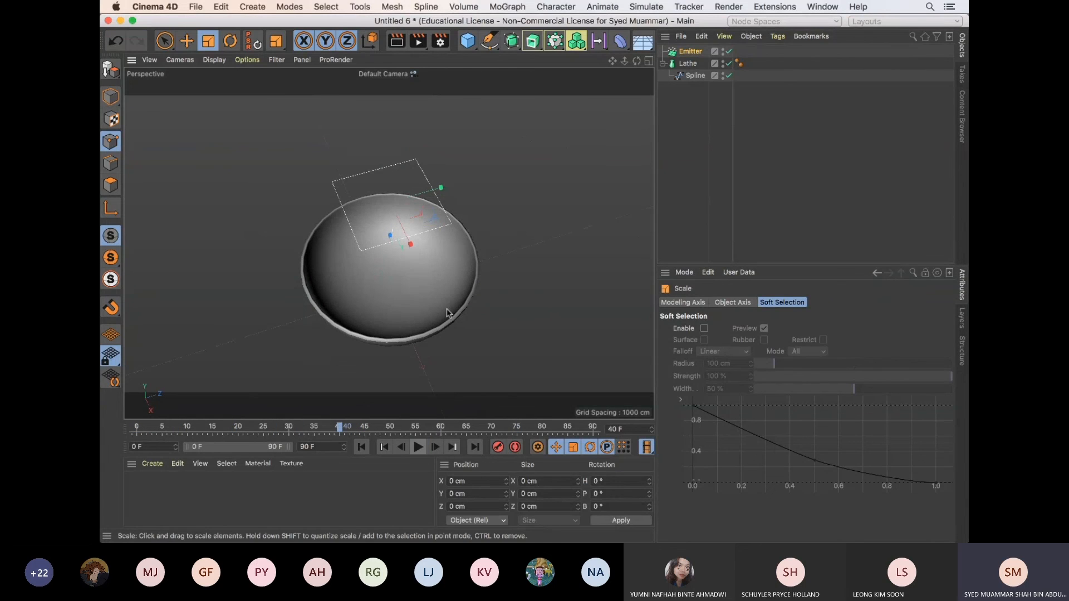
left_click_drag(447, 314, 435, 303, "alt")
scroll(406, 303, "up", 2)
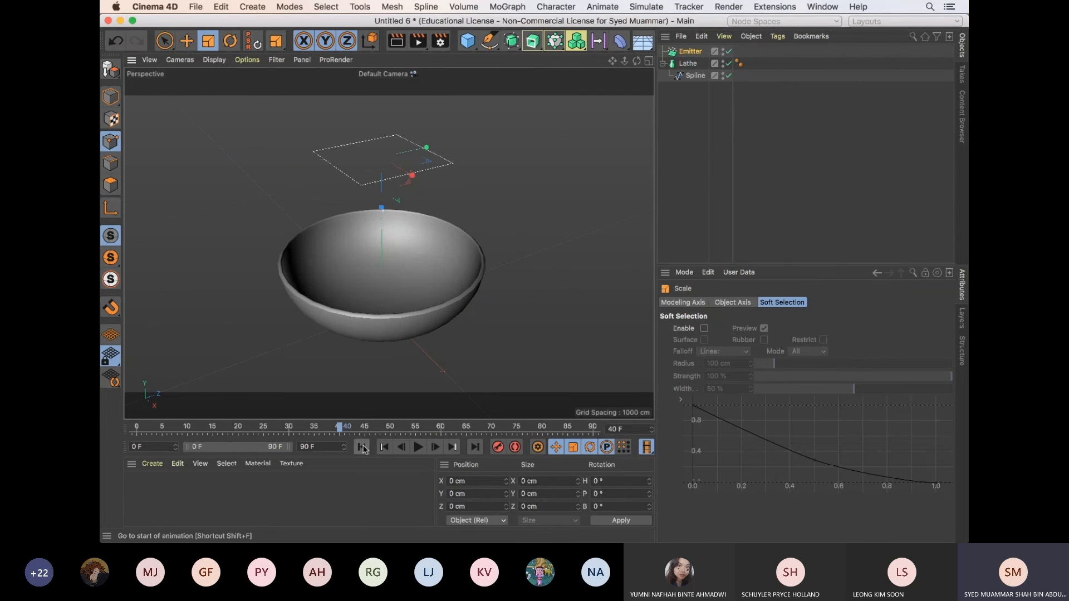
left_click(416, 448)
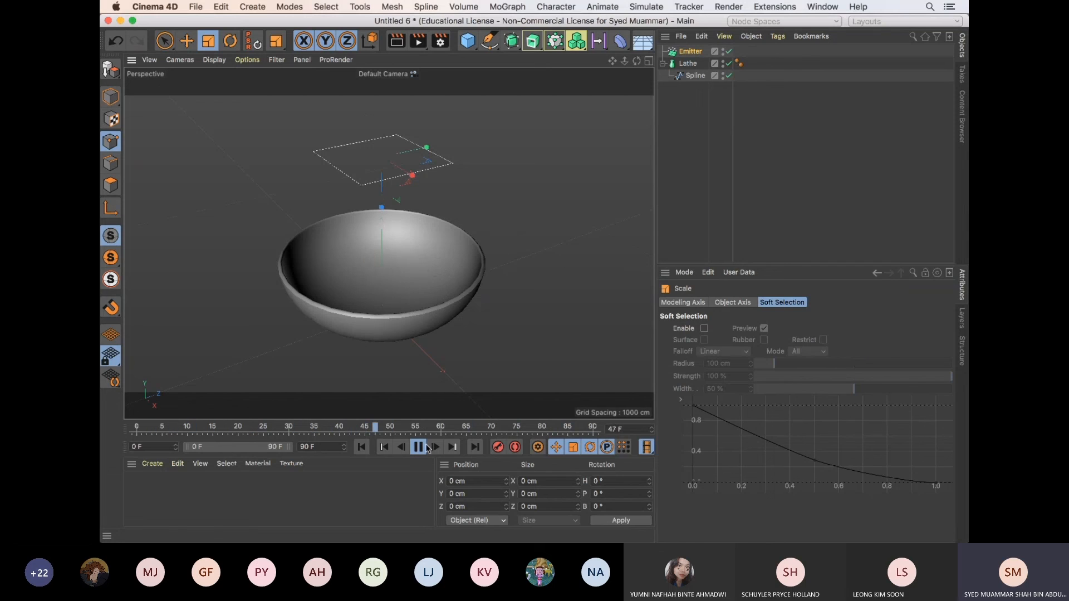
key("F8")
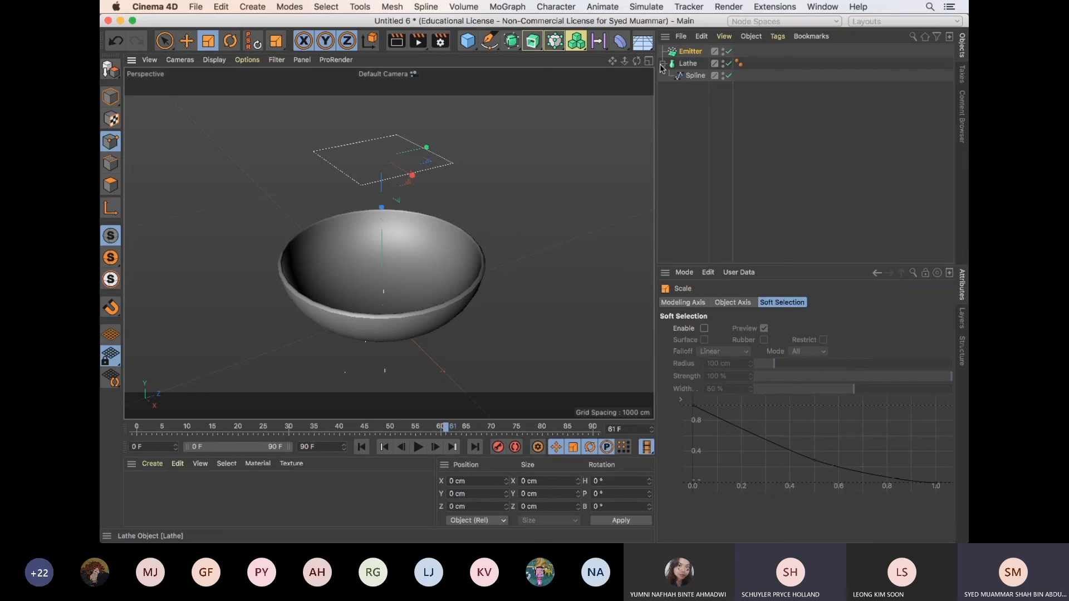
Collapse the Lathe hierarchy and add a Rigid Body simulation tag to the Emitter
left_click(662, 64)
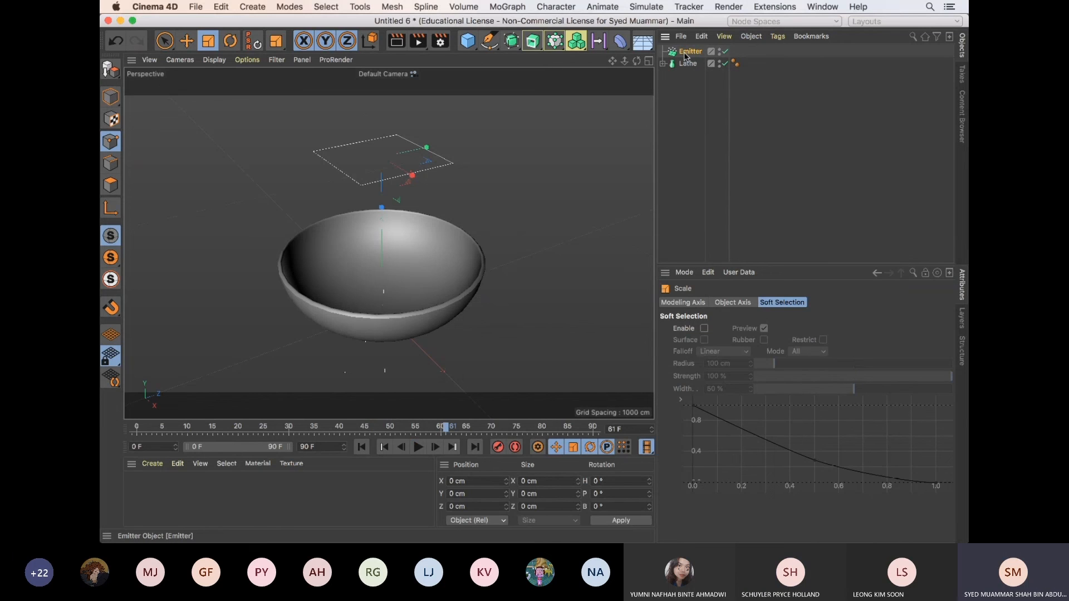
left_click(689, 52)
left_click(777, 36)
mouse_move(810, 158)
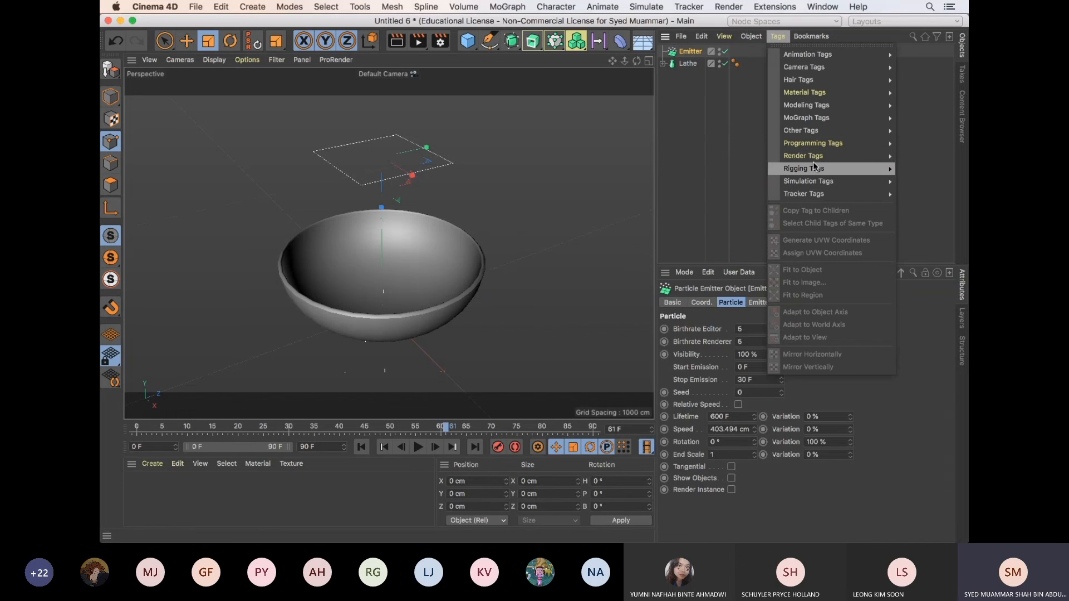
mouse_move(821, 123)
mouse_move(822, 185)
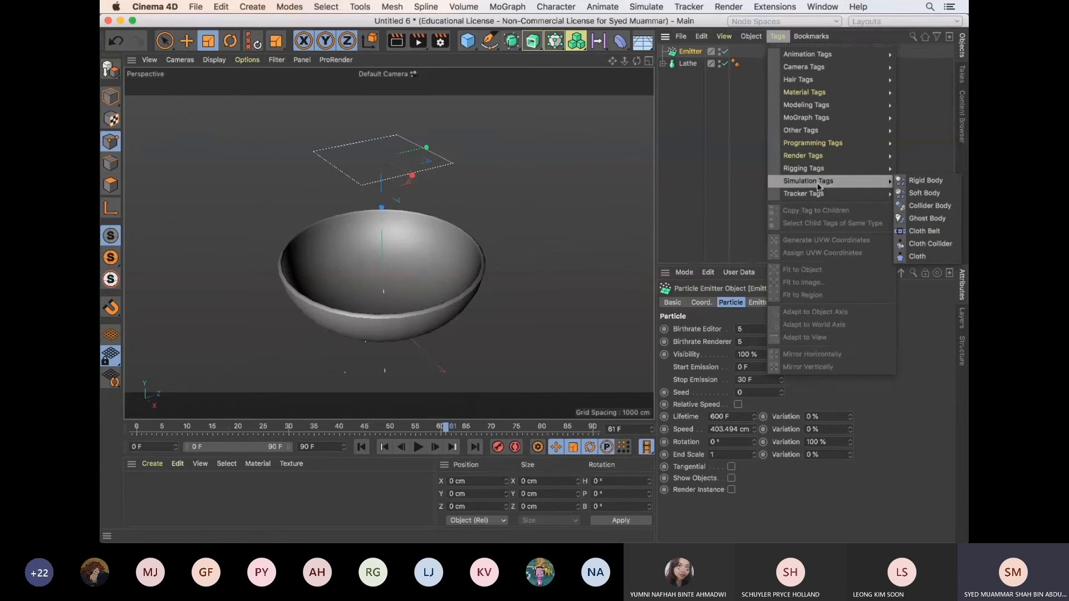
left_click(695, 55)
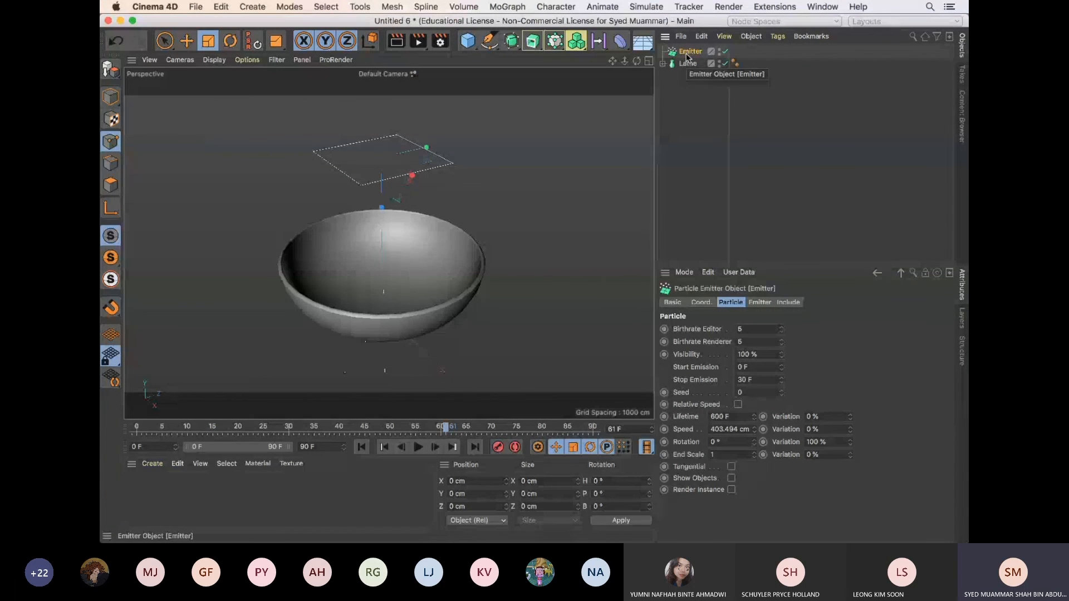
left_click(778, 36)
mouse_move(816, 184)
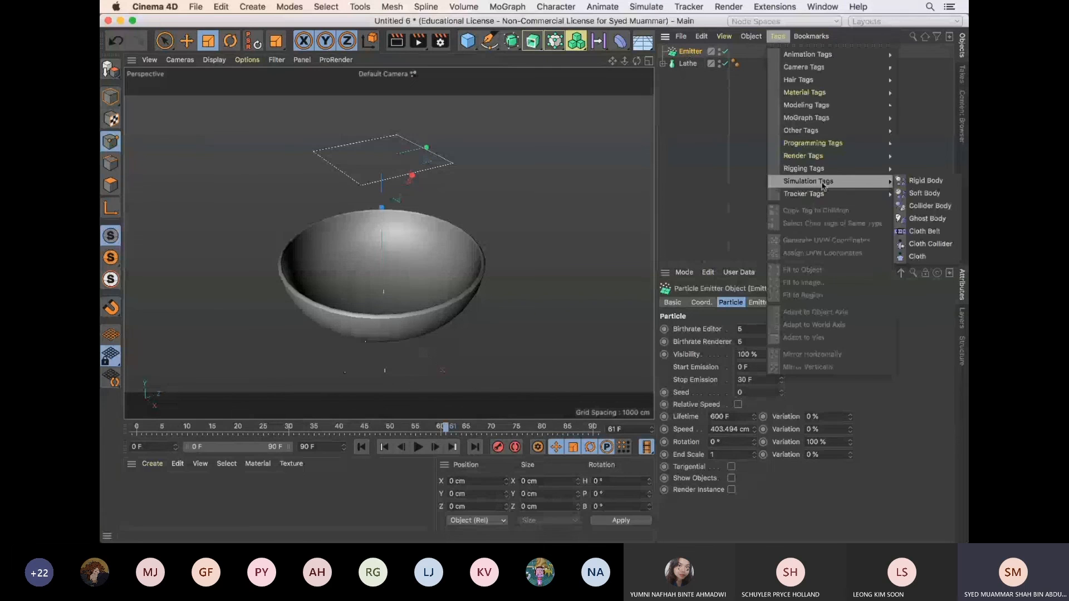
left_click(860, 181)
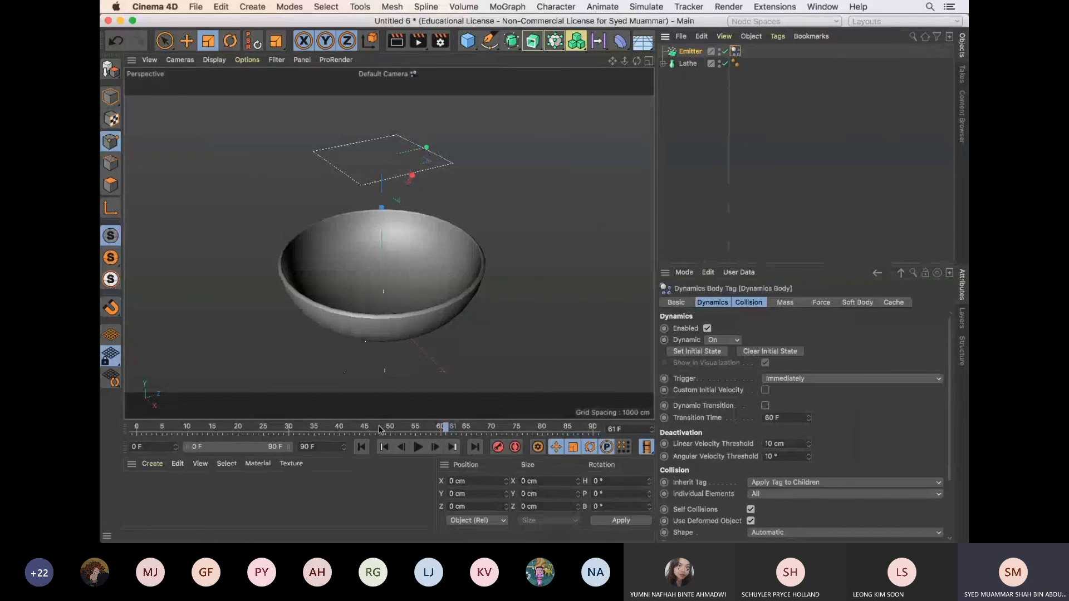
Play the animation from frame 0 to preview the rigid-body particles, and return to the start
left_click(361, 447)
left_click(418, 447)
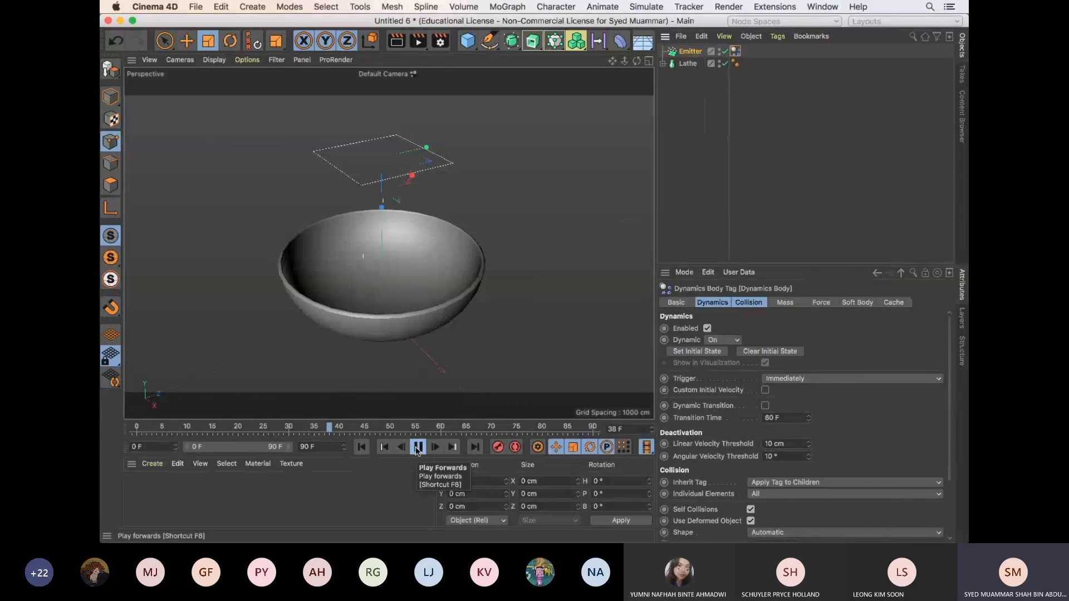
left_click(418, 450)
left_click(361, 448)
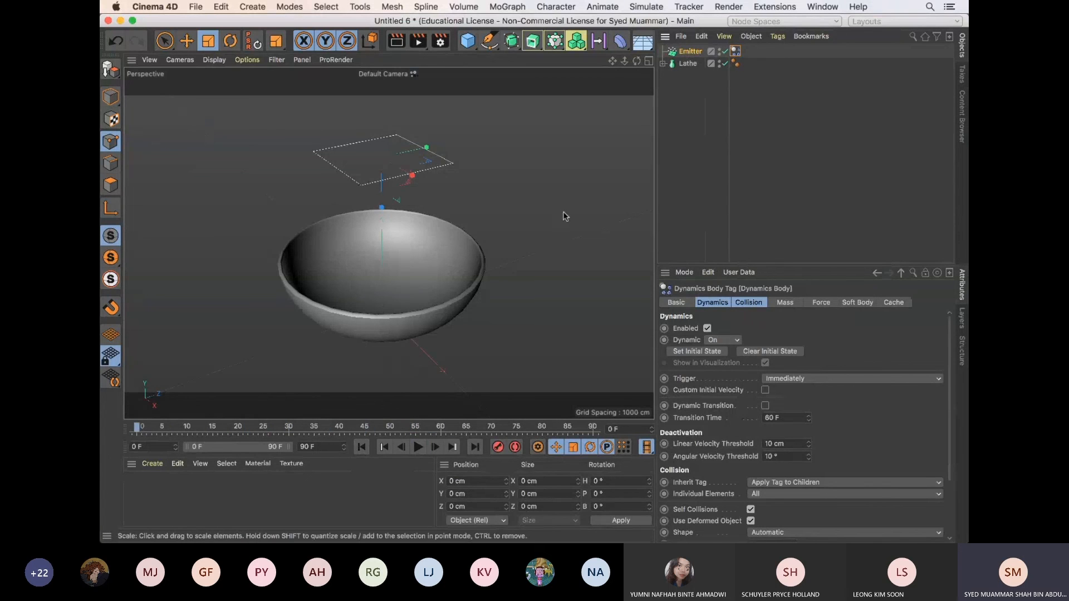
Add a Collider Body simulation tag to the Lathe bowl
left_click(688, 64)
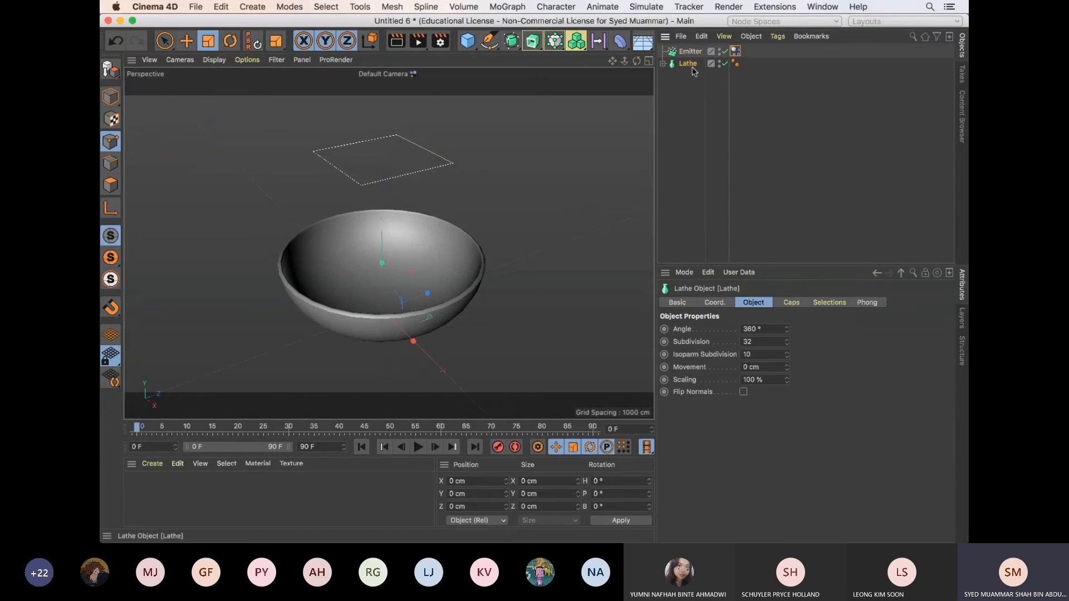
left_click(777, 36)
mouse_move(812, 182)
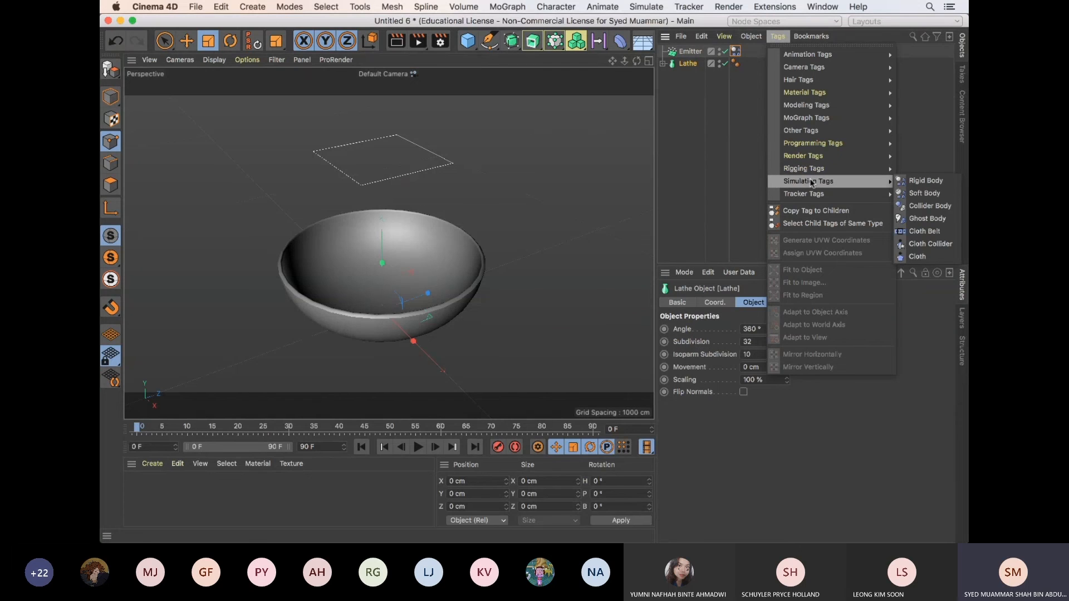
left_click(930, 206)
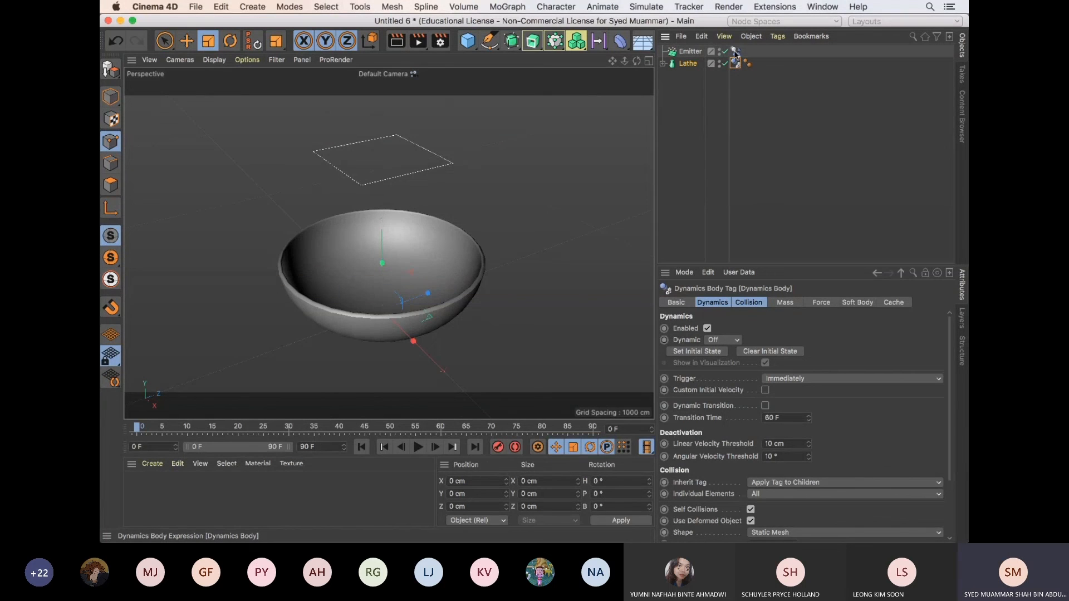
Review the Lathe's Dynamics Body tag settings and play the animation to check the particles' collision with the bowl
left_click(692, 64)
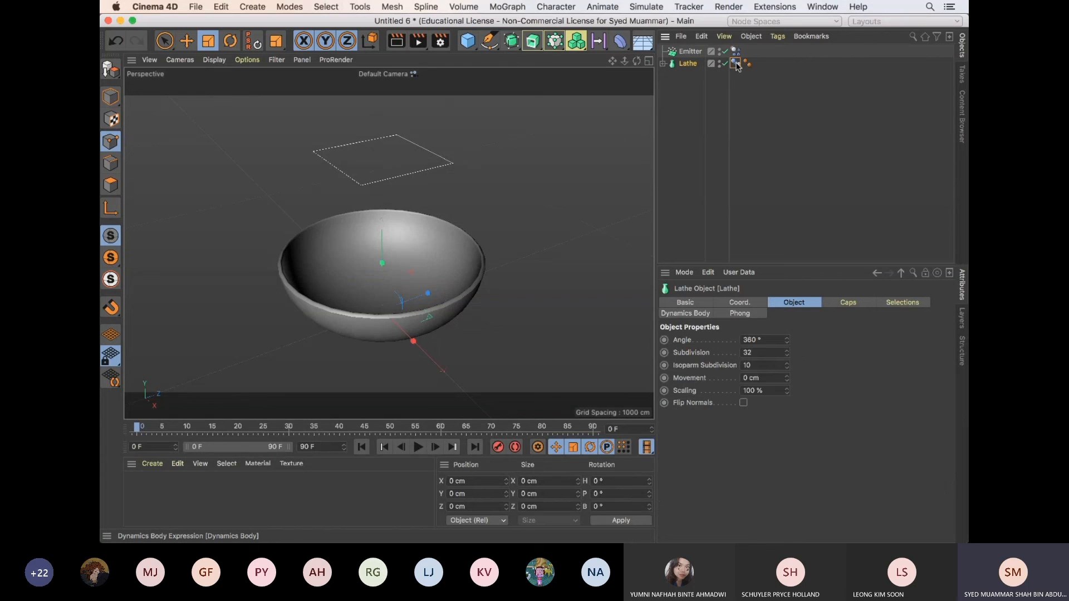
left_click(736, 64)
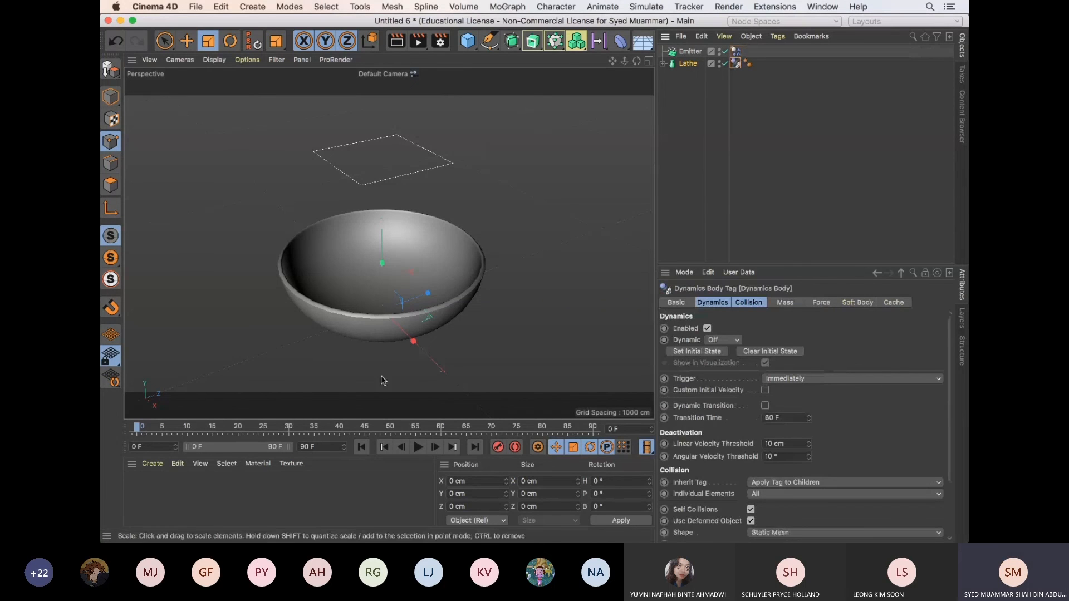
left_click(418, 447)
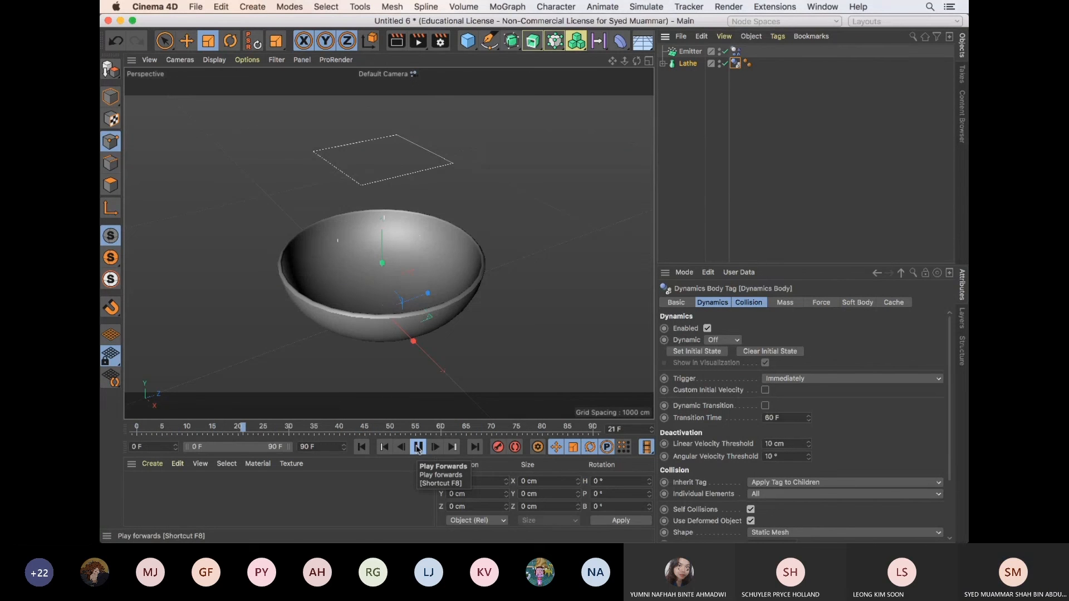
left_click(418, 447)
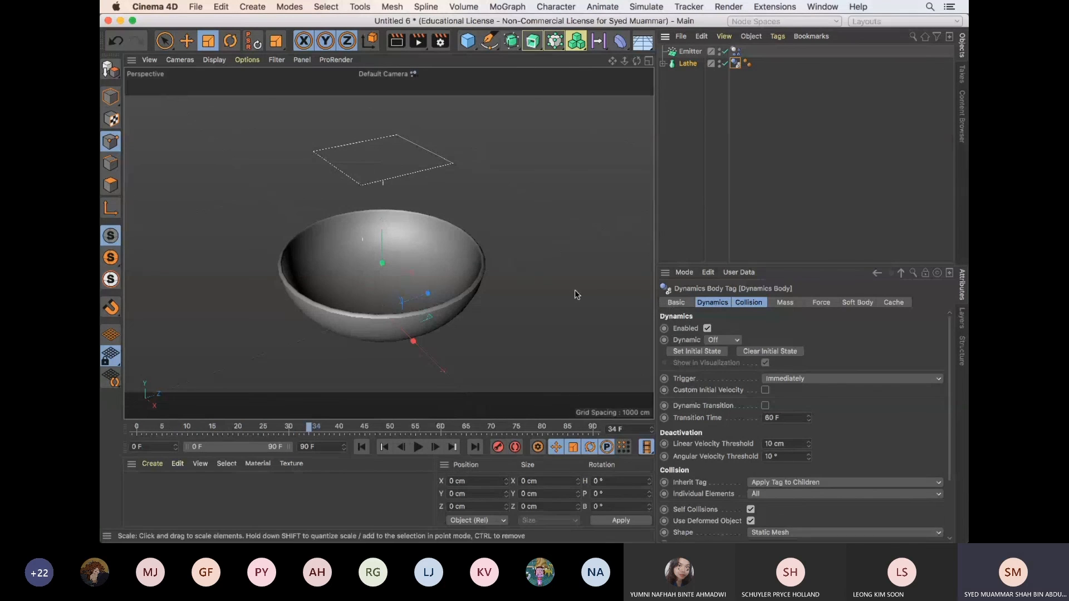
Switch to the open particle_dynamic.c4d document to view the reference capsule scene
key("v")
mouse_move(574, 325)
left_click(577, 354)
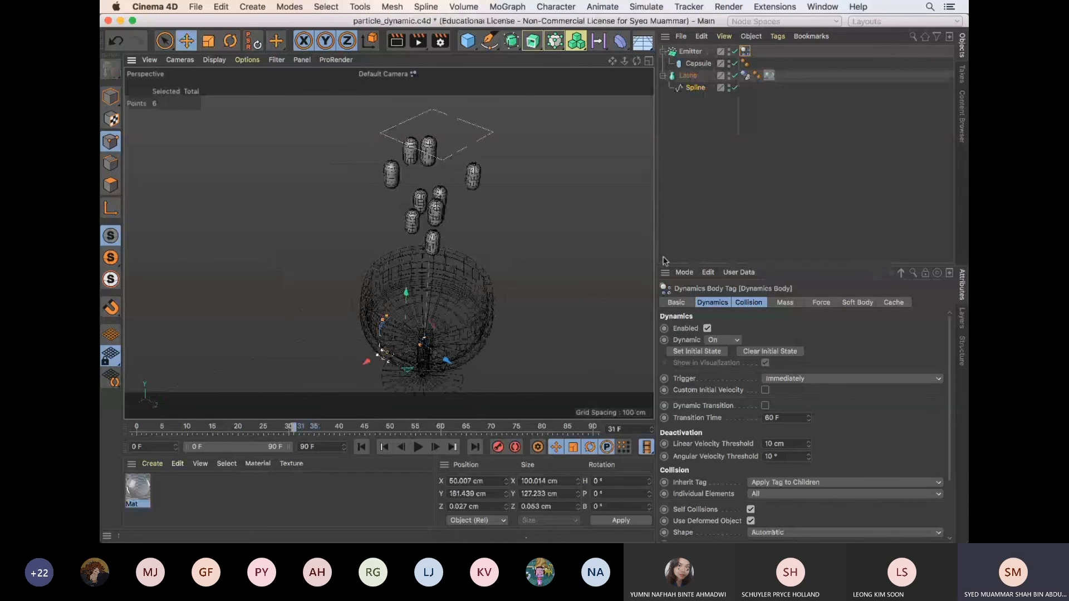
Inspect the Lathe's Dynamics Body tag in the reference scene and return to the Untitled 6 document
left_click(745, 75)
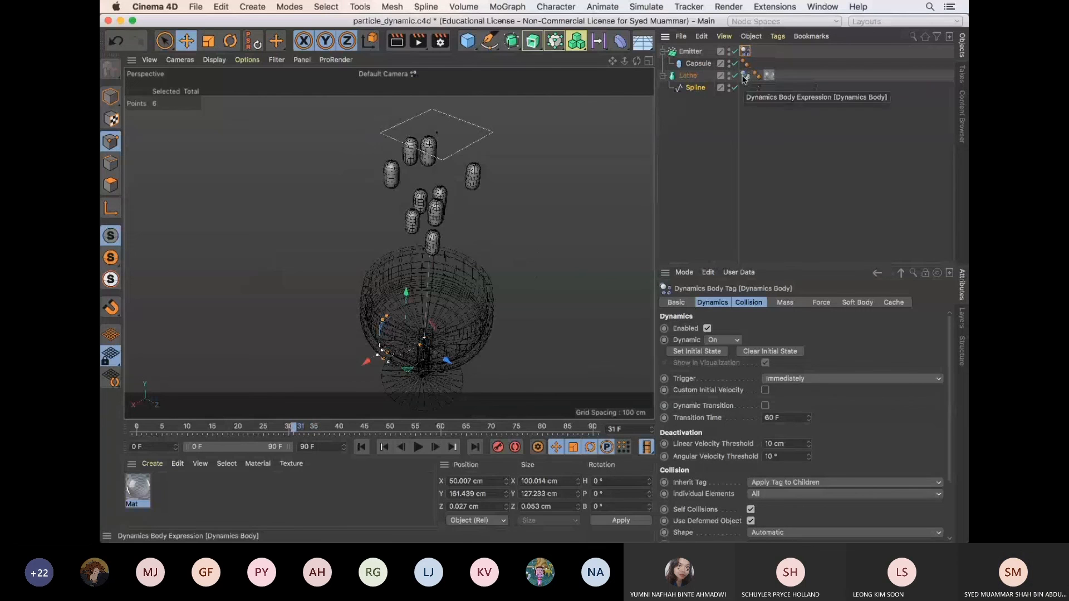
key("v")
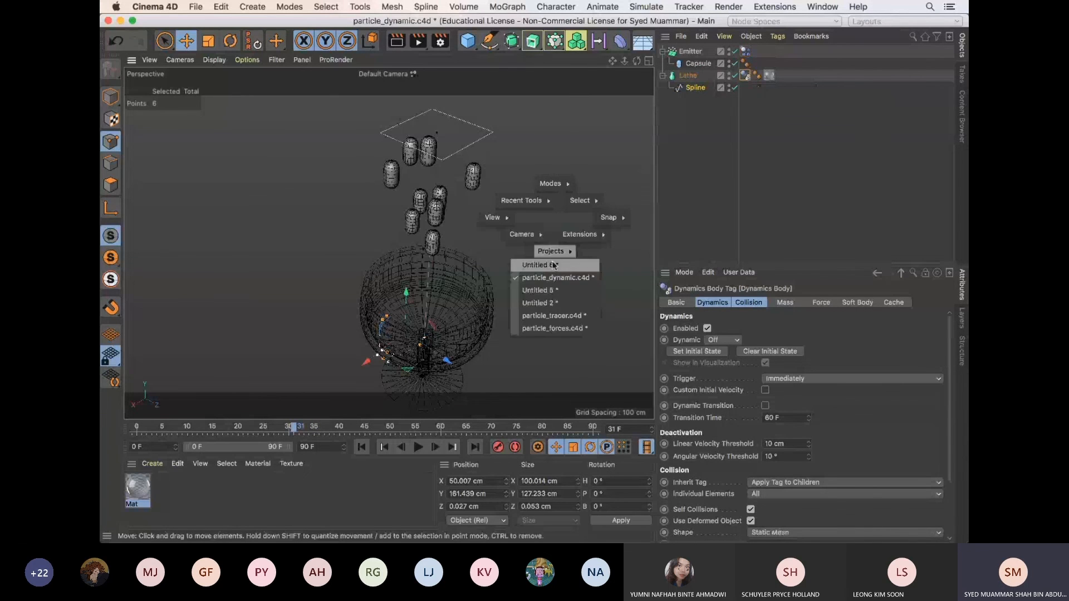
left_click(555, 266)
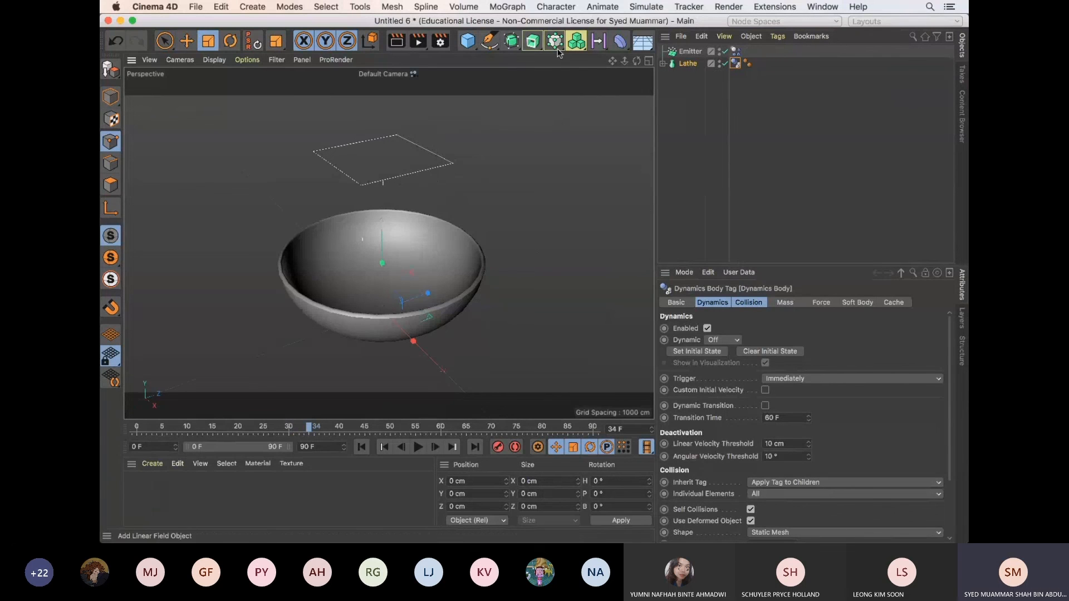
Add a Capsule primitive and move it up so it sits above the bowl, just below the Emitter
left_click(468, 41)
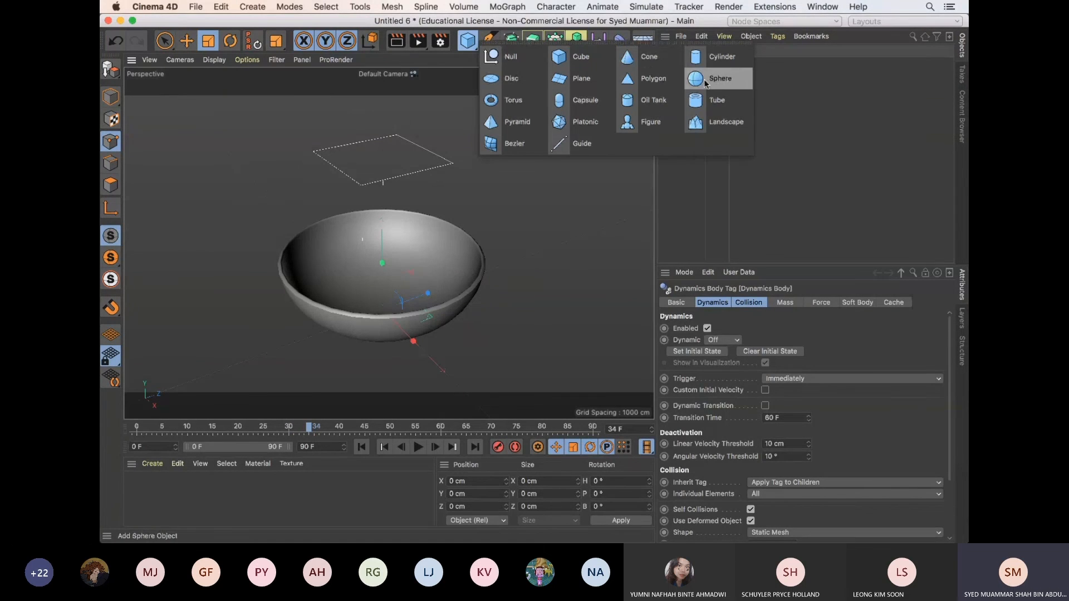
left_click(568, 100)
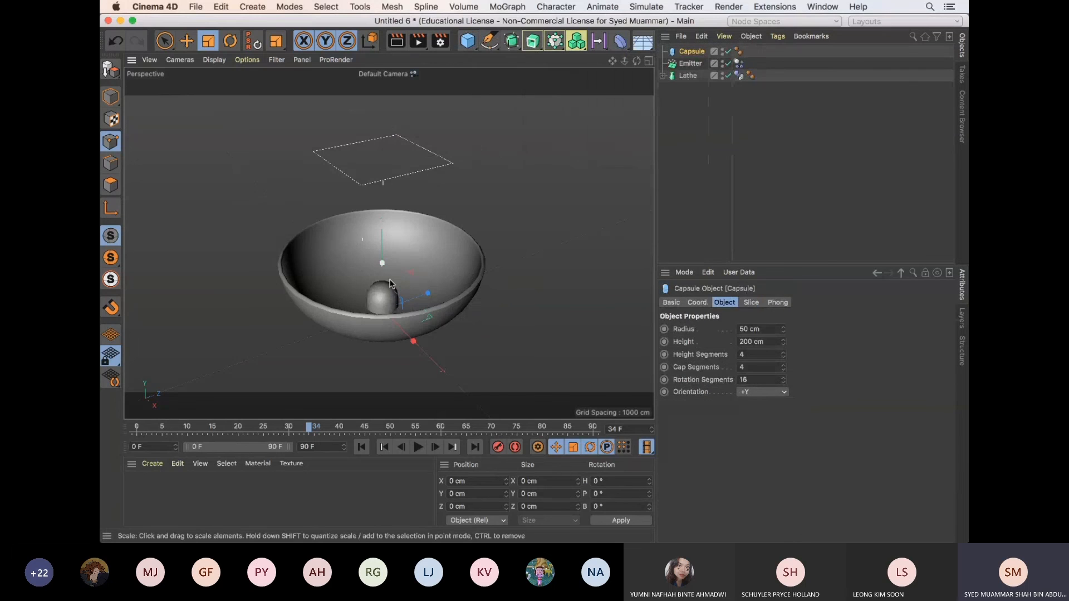
key("e")
left_click_drag(398, 245, 398, 148)
left_click_drag(436, 180, 343, 259)
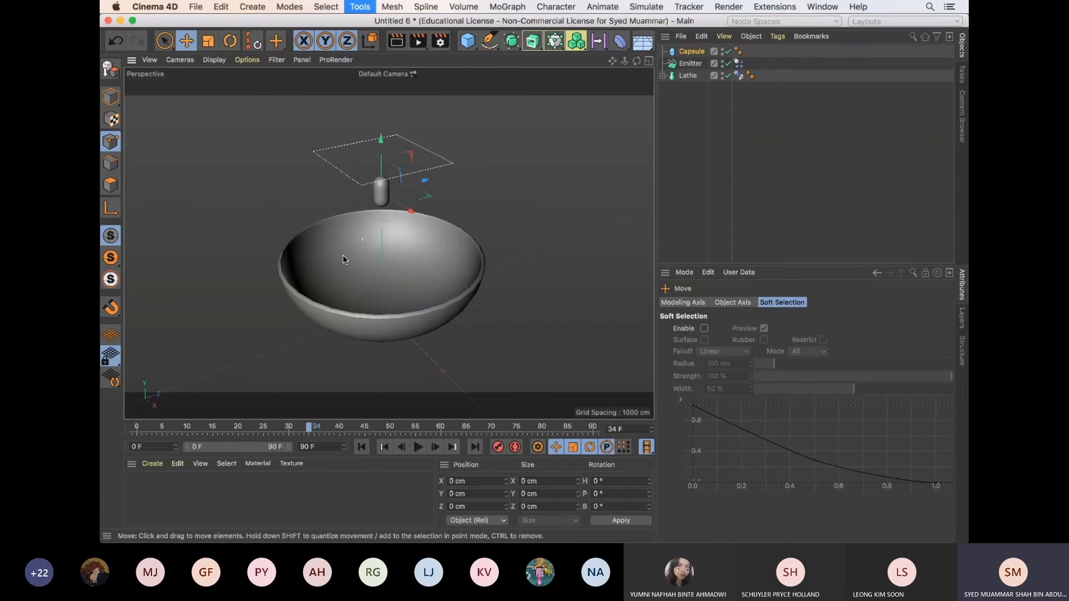
Make the Capsule a child of the Emitter, turn on the Emitter's Show Objects, and play the animation from frame 0
left_click_drag(691, 51, 692, 62)
left_click(692, 53)
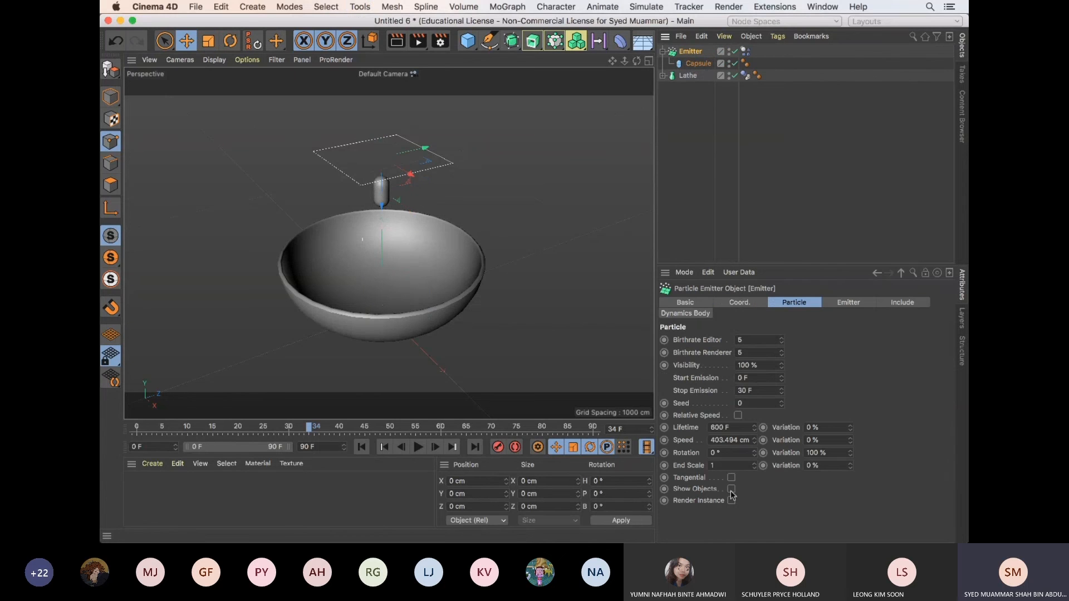
left_click(361, 447)
left_click(417, 447)
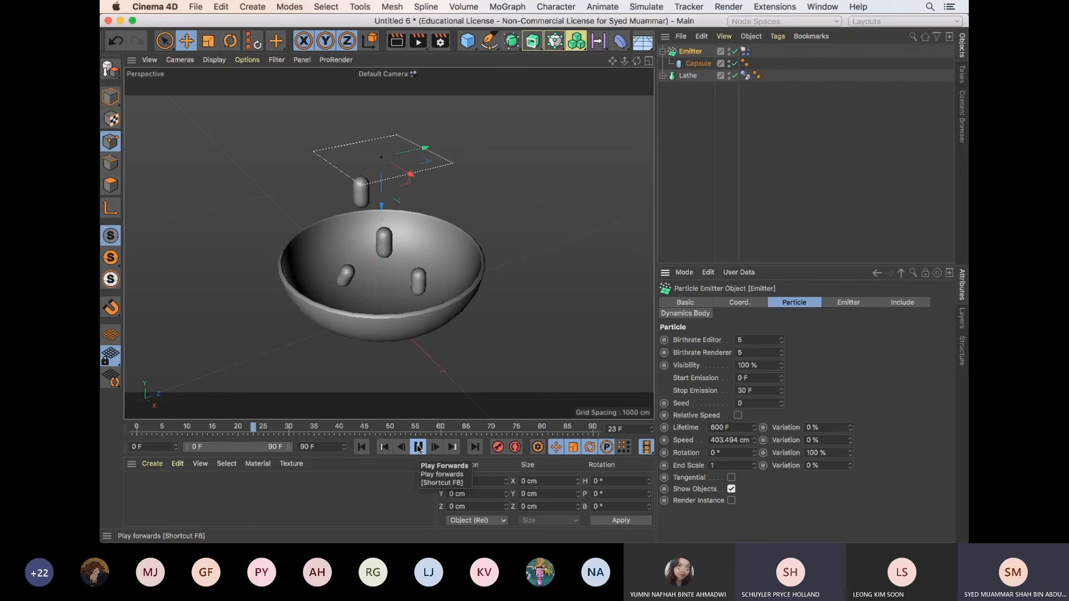
Replay the animation from frame 0 several times, closer and from a higher angle, to check how the capsules land in the bowl
scroll(468, 248, "up", 1)
scroll(469, 247, "up", 1)
left_click(361, 447)
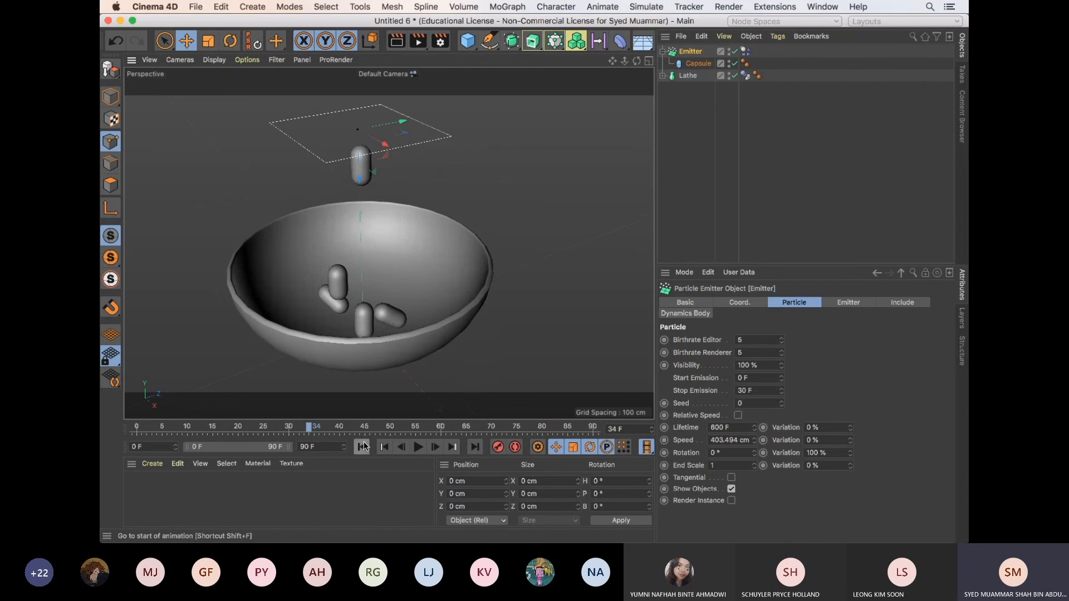
left_click(418, 447)
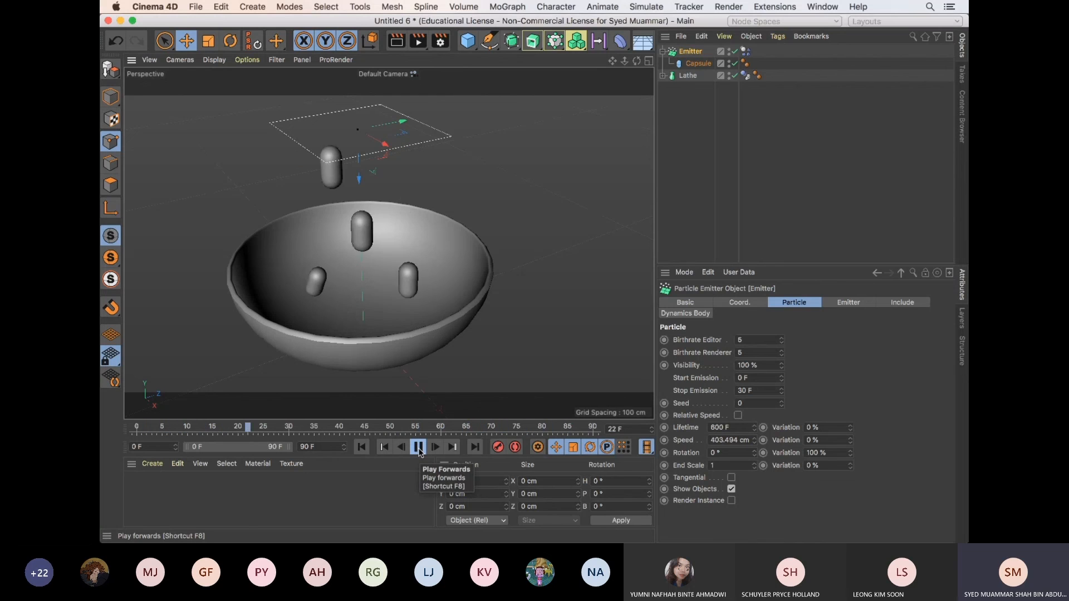
left_click(418, 446)
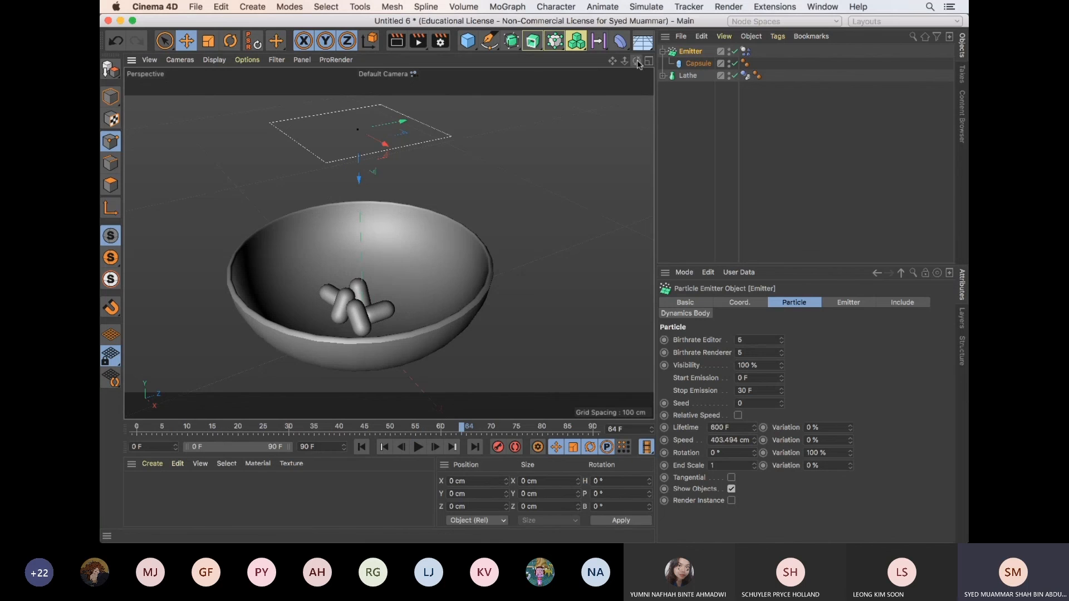
left_click_drag(553, 241, 534, 282, "alt")
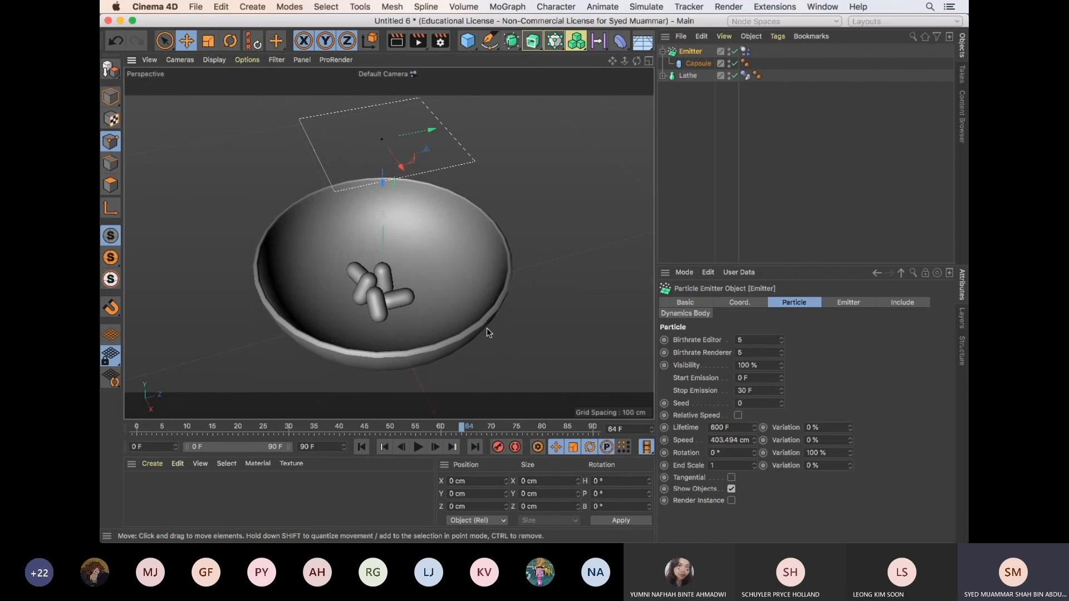
left_click(362, 448)
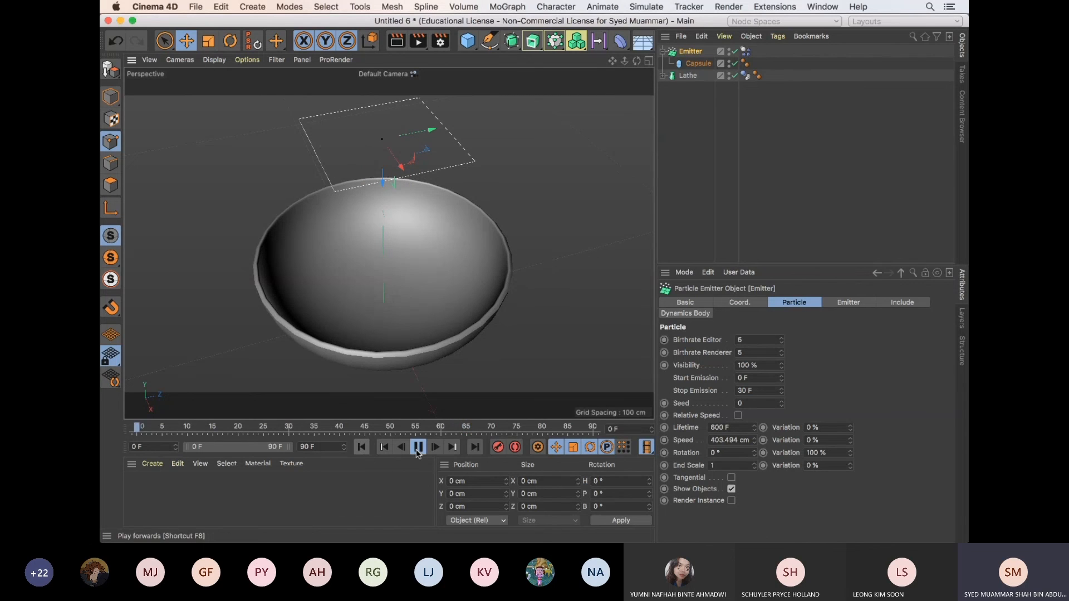
left_click(419, 447)
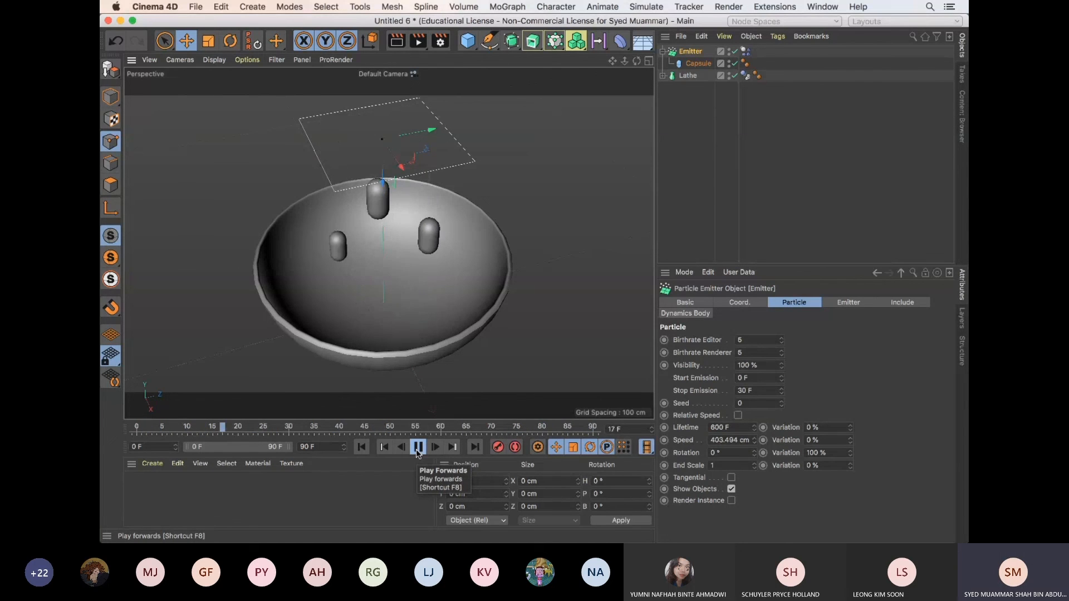
left_click(417, 449)
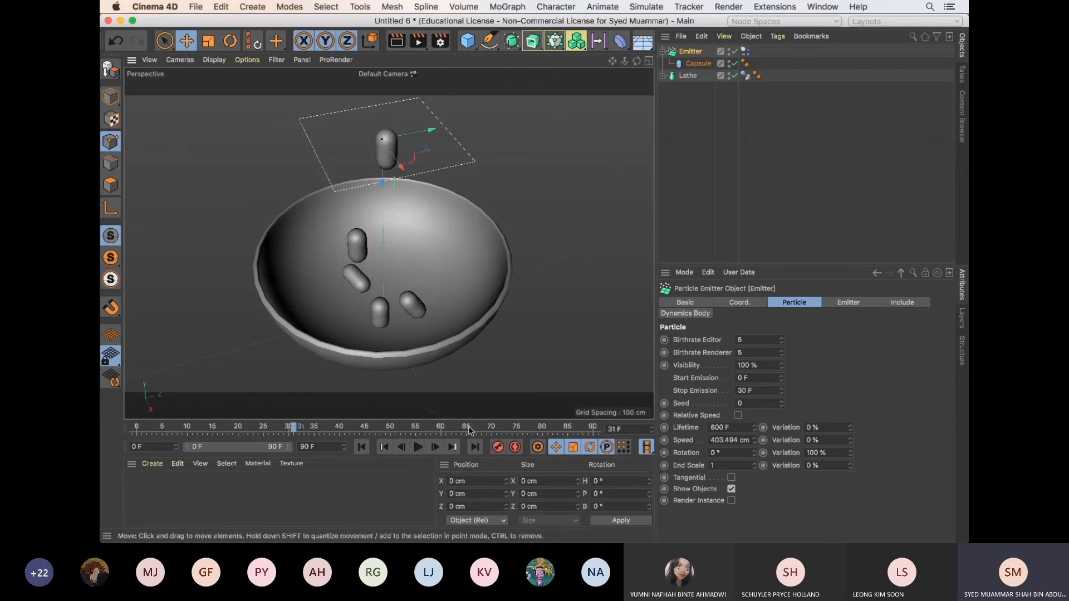
left_click(361, 448)
left_click(418, 447)
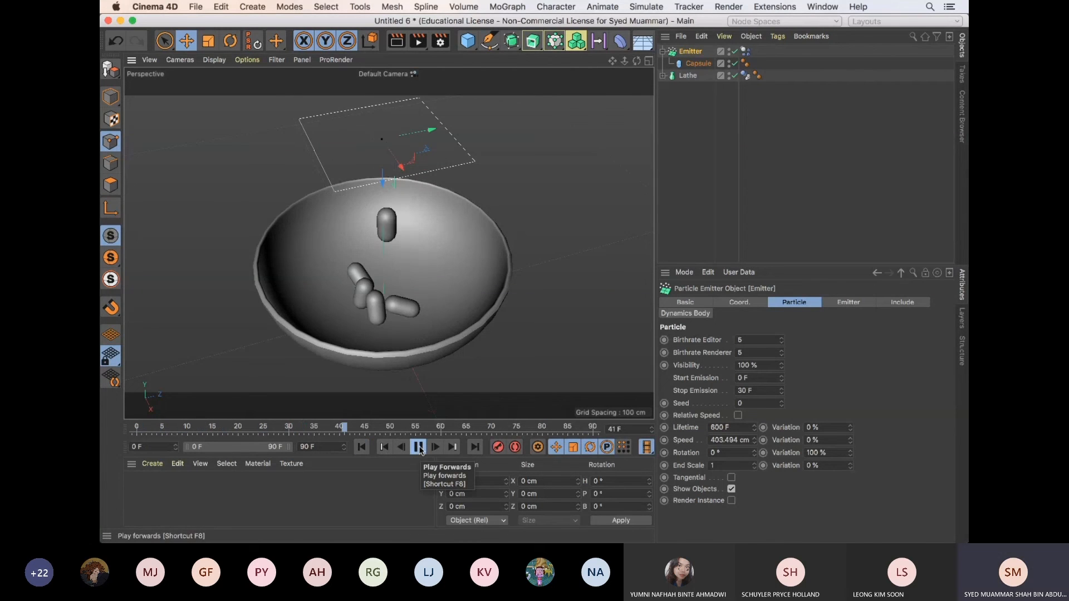
left_click(418, 447)
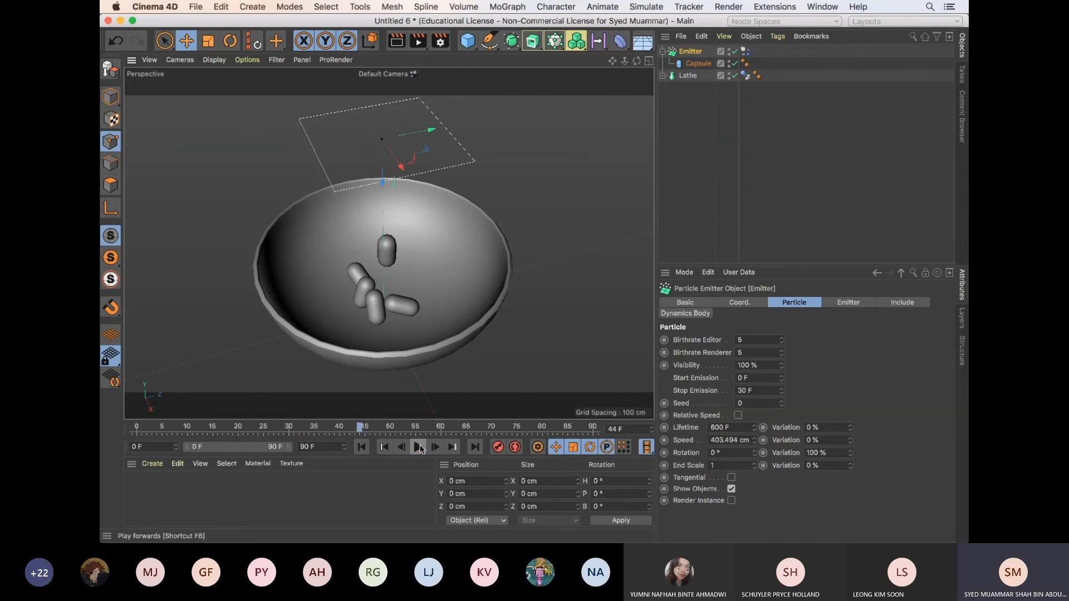
Review the Emitter's Dynamics Body tag, and set the Emitter's Birthrate Editor and Birthrate Renderer to 10
left_click(745, 78)
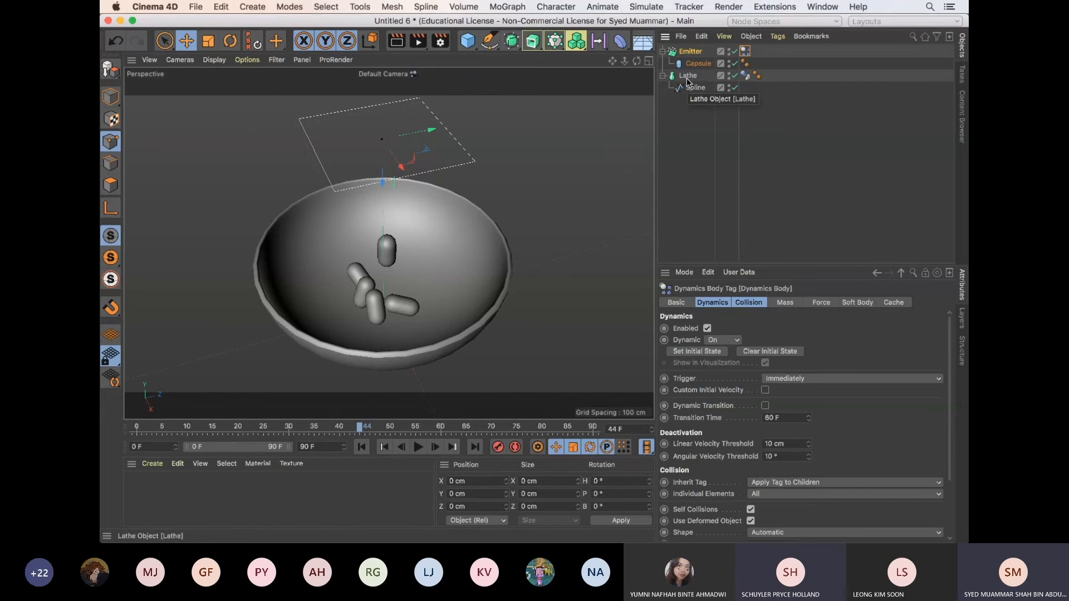
left_click(697, 63)
left_click(693, 52)
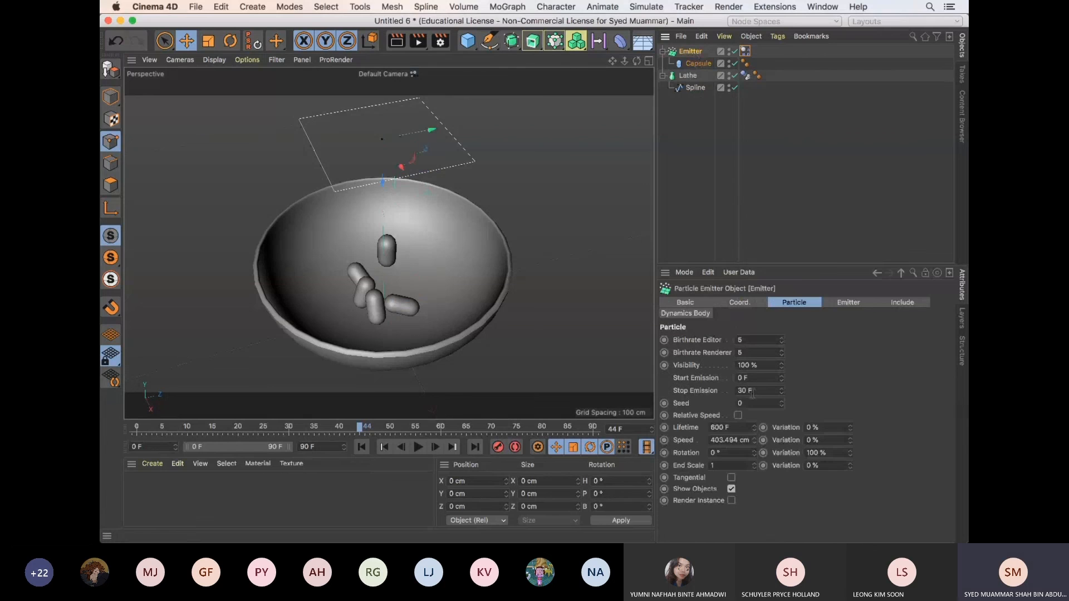
left_click(739, 340)
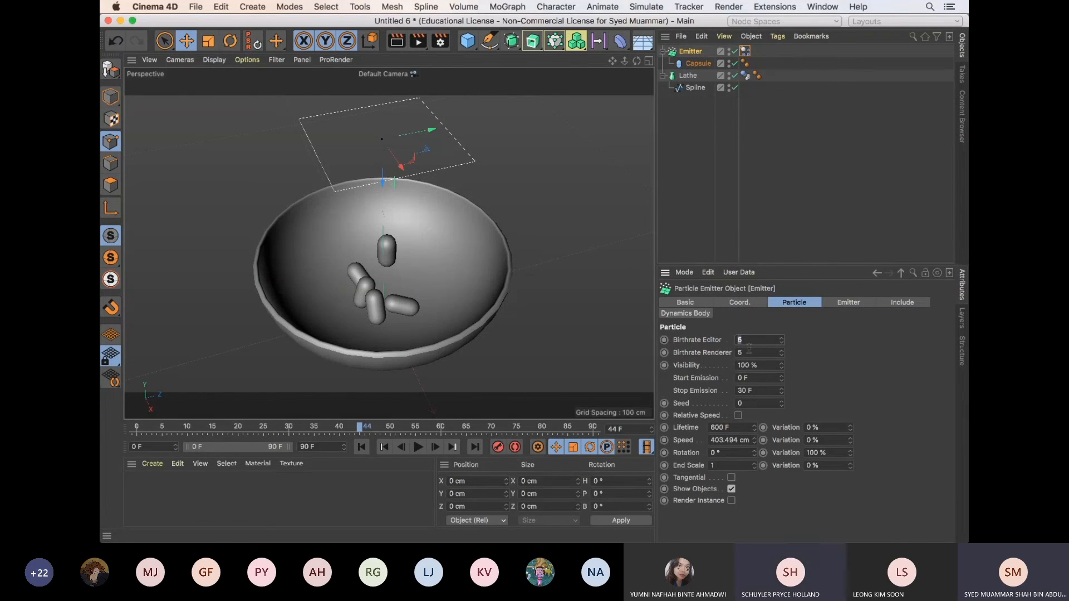
left_click(743, 352)
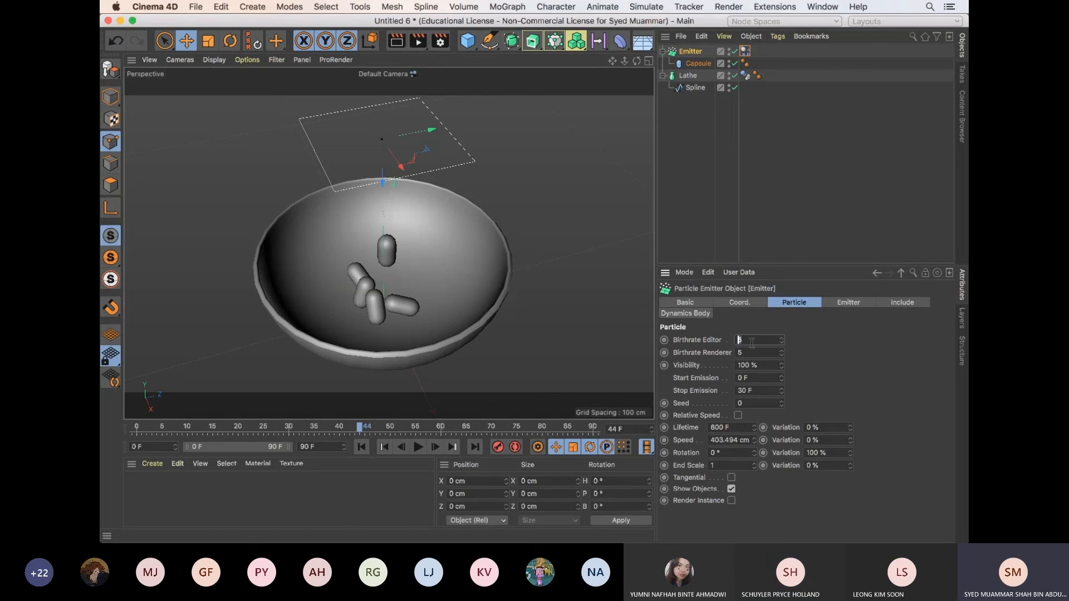
left_click(739, 341)
type("10")
key("Tab")
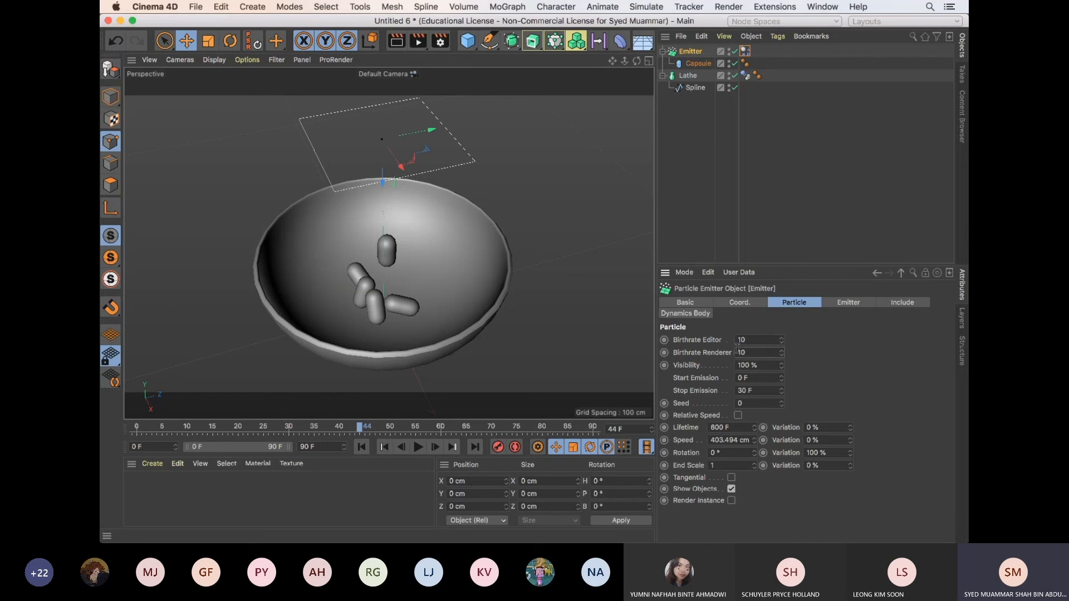
Play the animation from frame 0 to preview the capsules with a birthrate of 10, and stop it
left_click(361, 447)
left_click(417, 447)
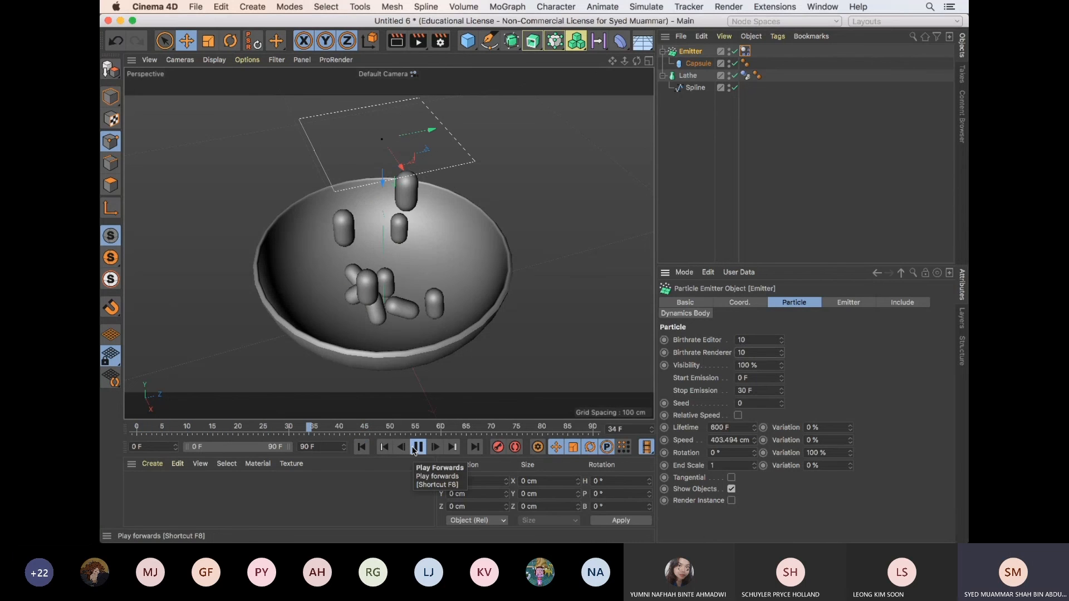
left_click(415, 450)
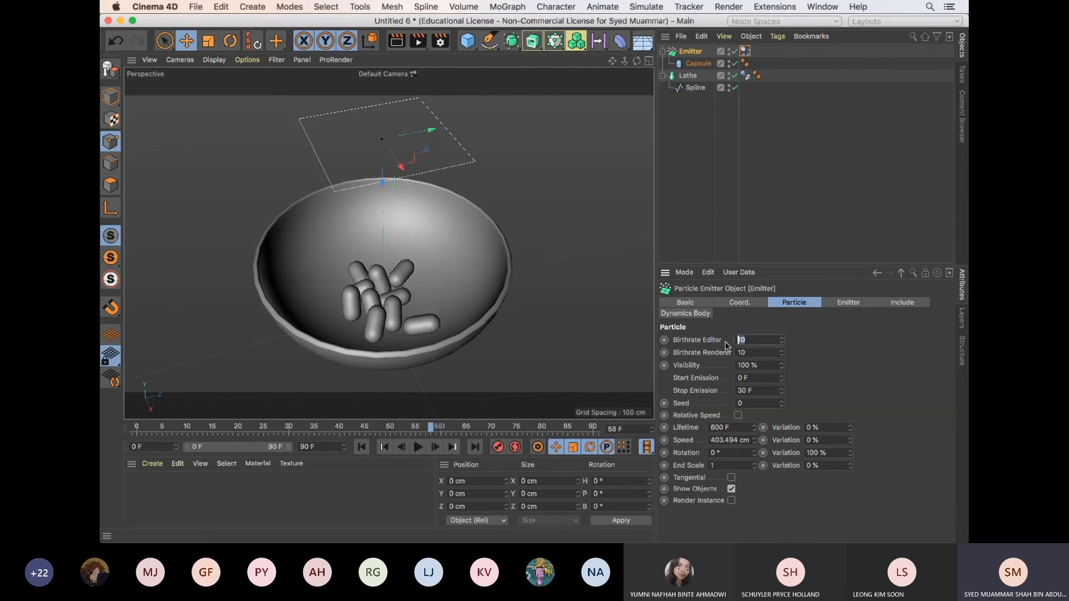
Set the Emitter's Birthrate Editor and Birthrate Renderer to 50, and play the animation from frame 0 to preview the fuller bowl
left_click(361, 447)
left_click(419, 449)
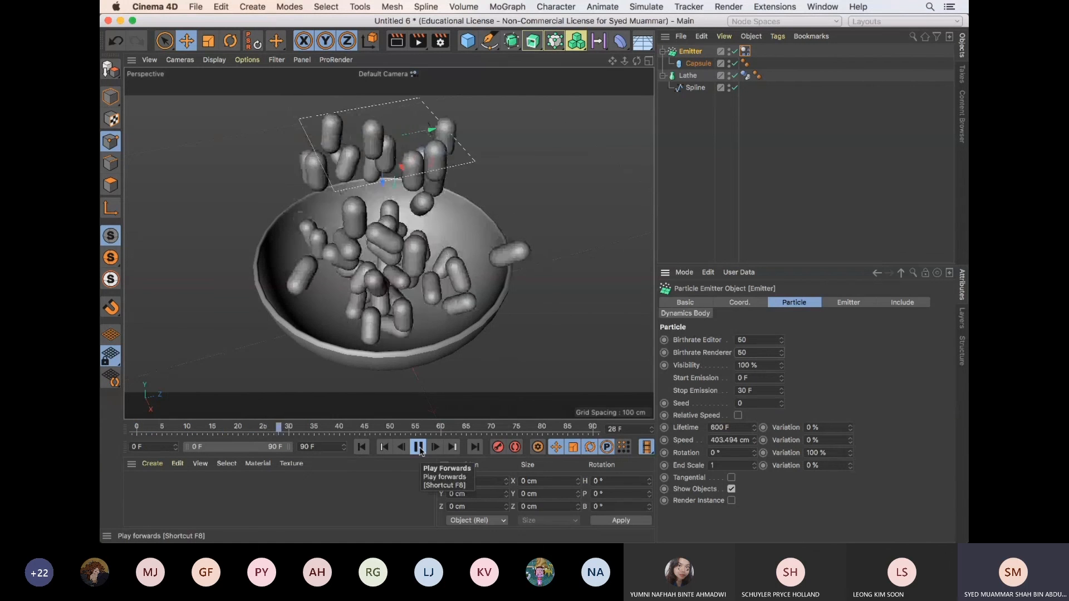
left_click(421, 451)
left_click_drag(555, 330, 574, 301, "alt")
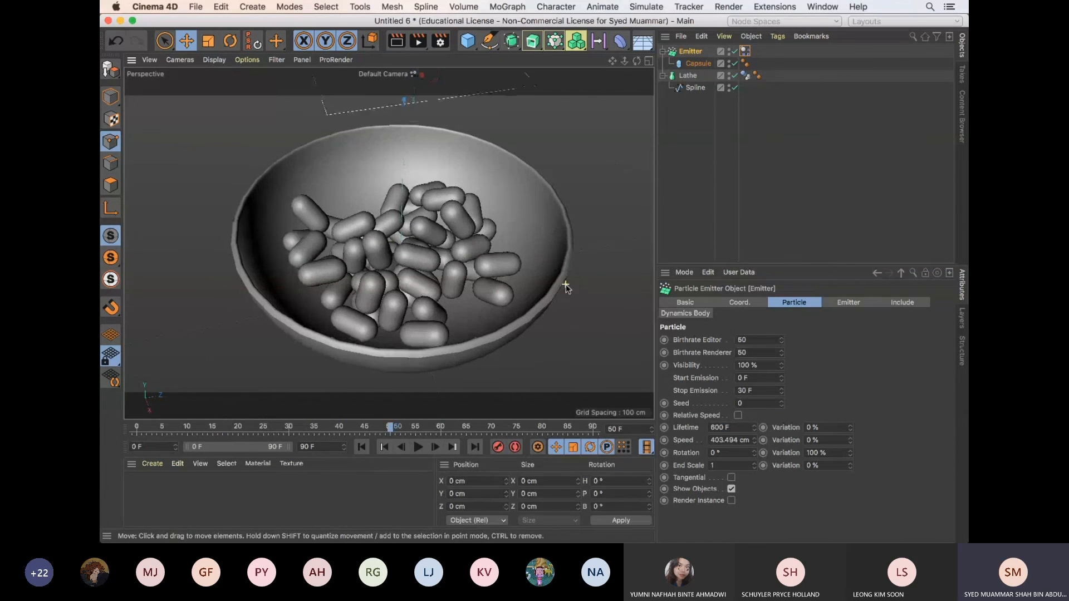
left_click(361, 447)
left_click(419, 447)
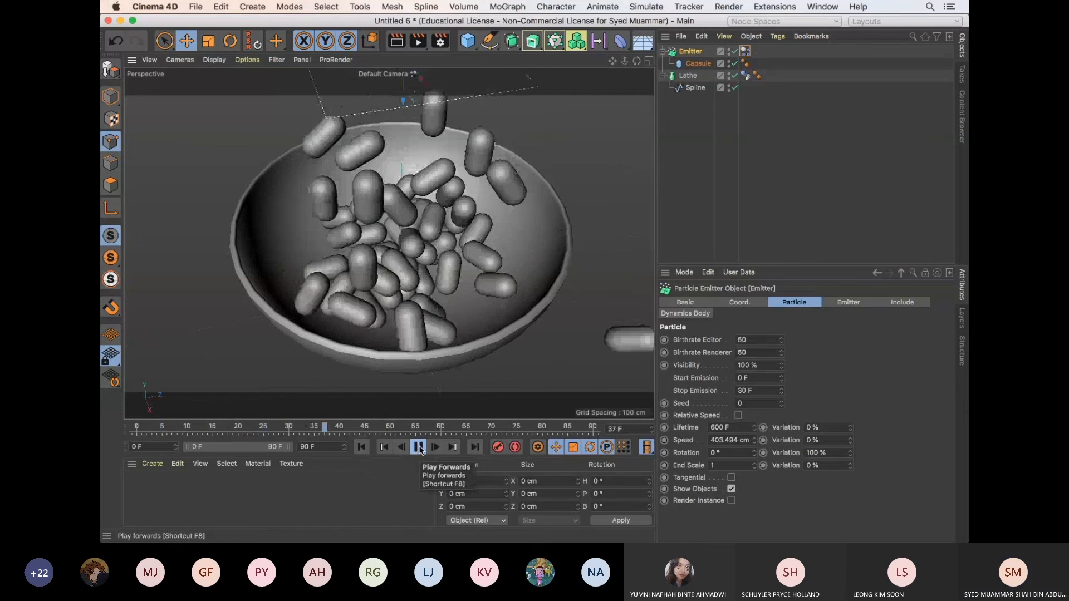
left_click(419, 447)
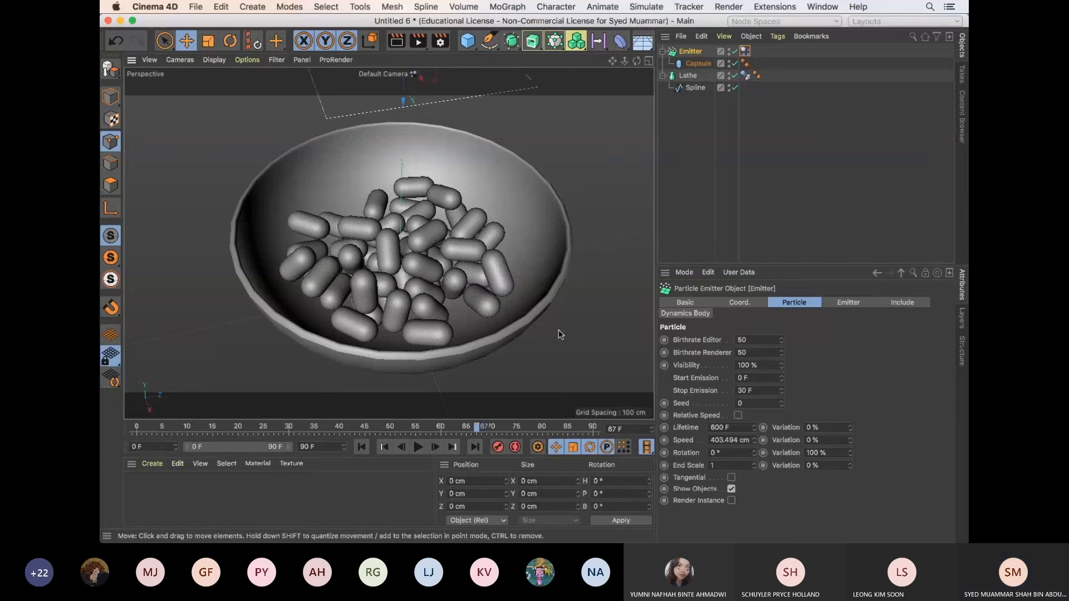
Switch to the 10_Particle_intro_A presentation in Microsoft PowerPoint
key("super+Tab")
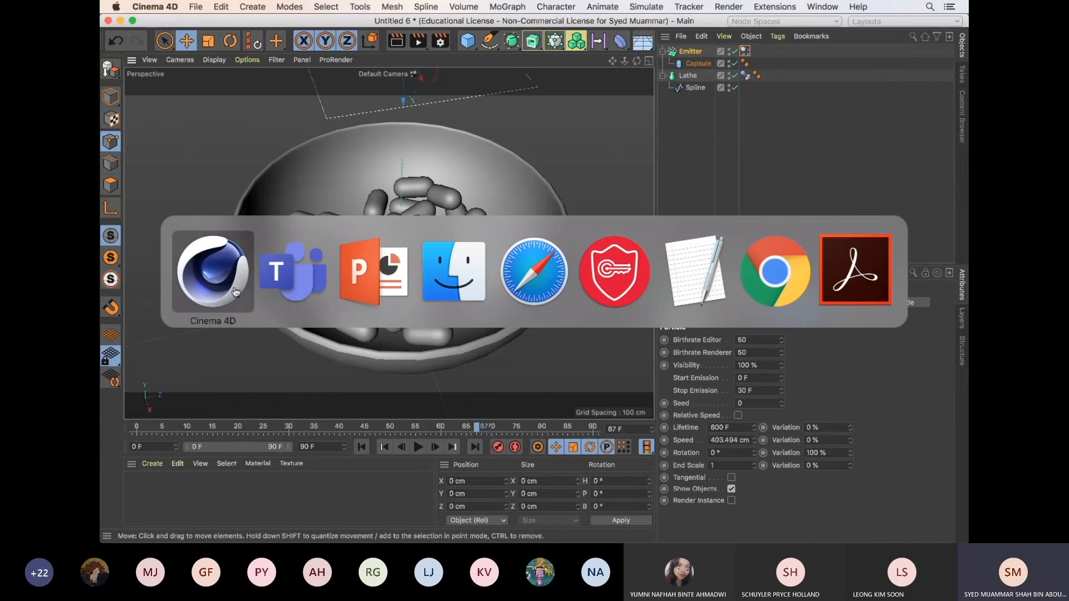
key("super+Tab")
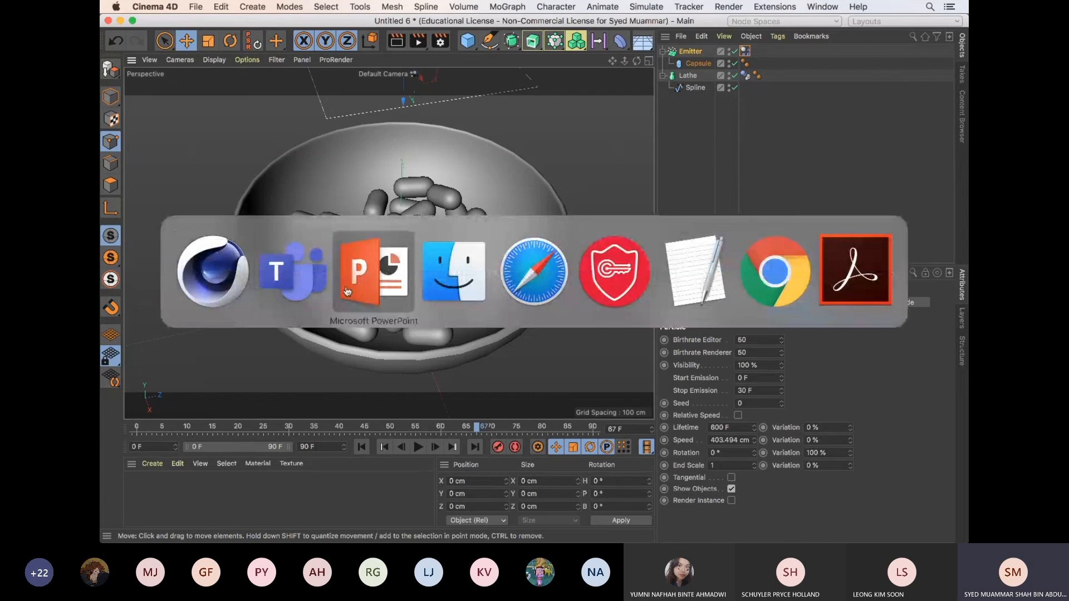
left_click(347, 291)
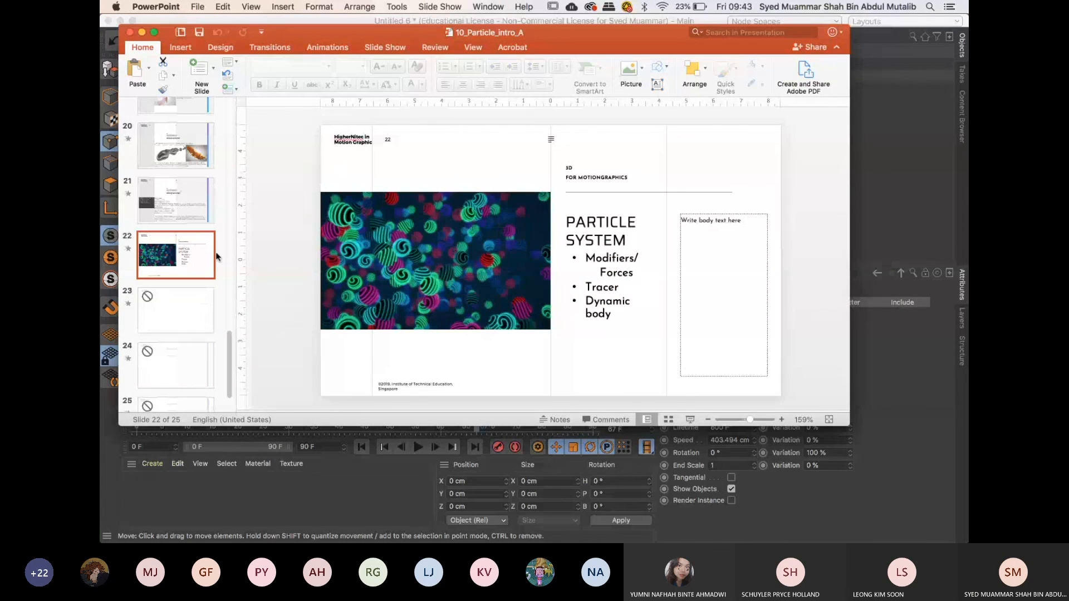